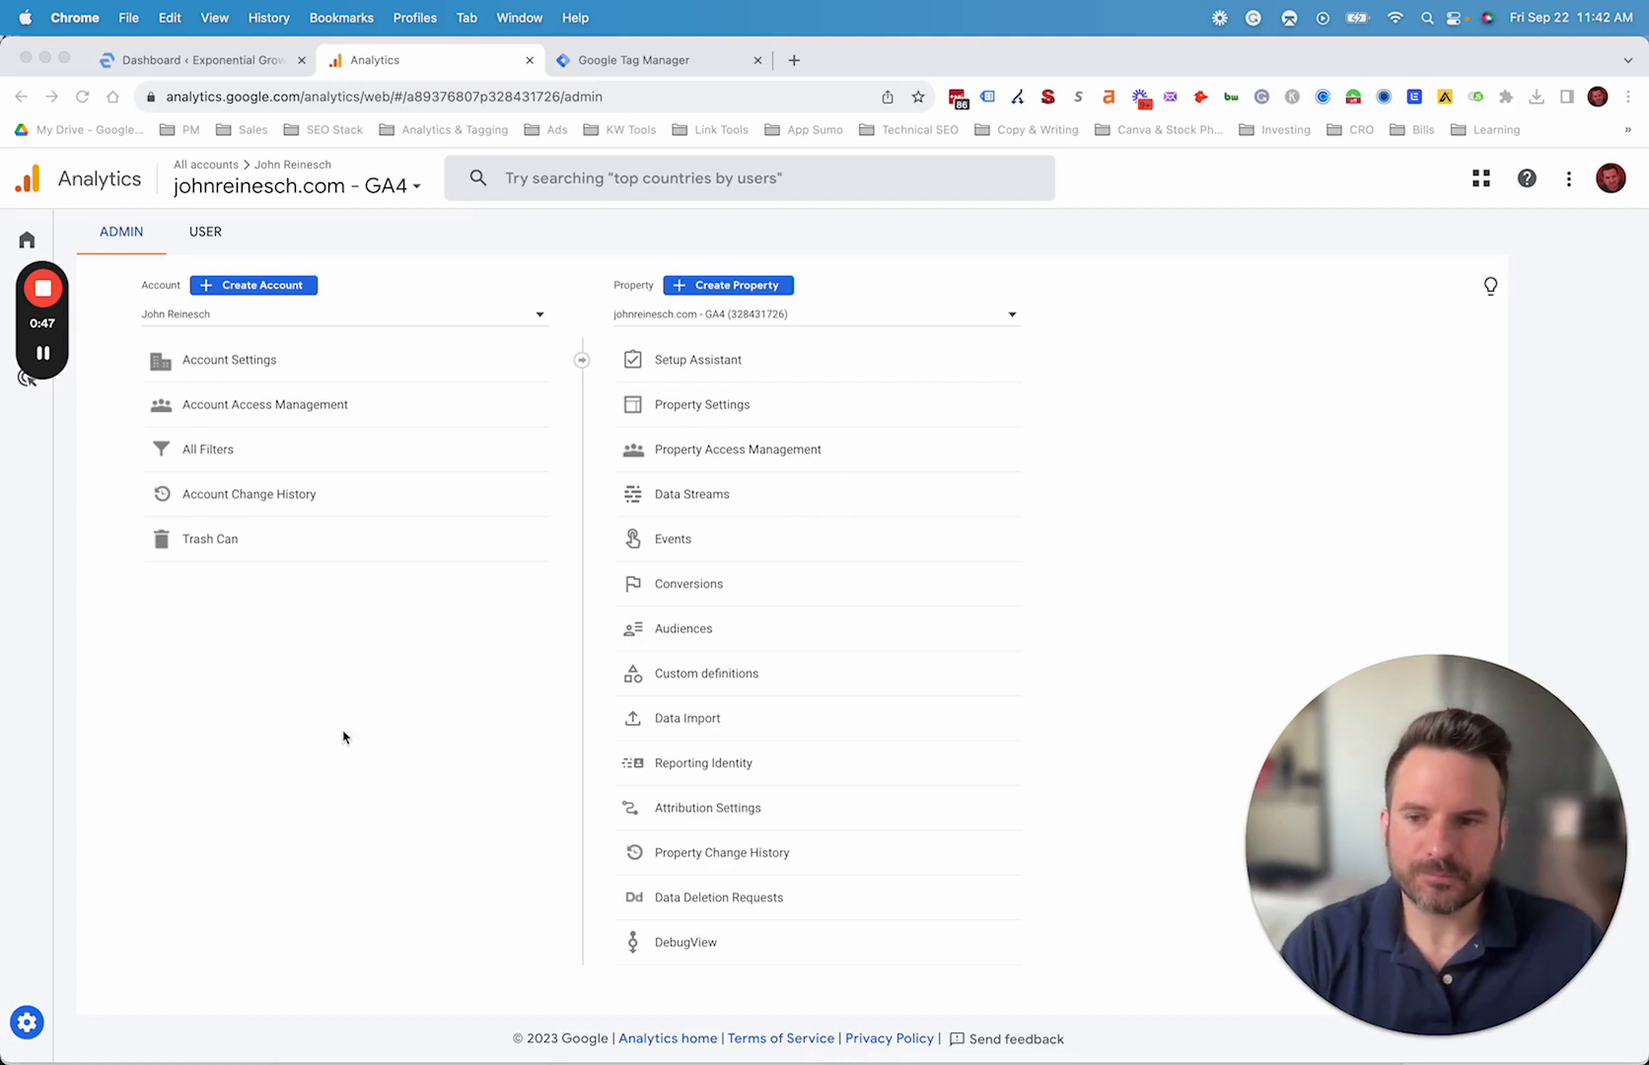
Open the site's GA4 web stream from Data Streams and highlight its Measurement ID
click(200, 924)
mouse_move(33, 1023)
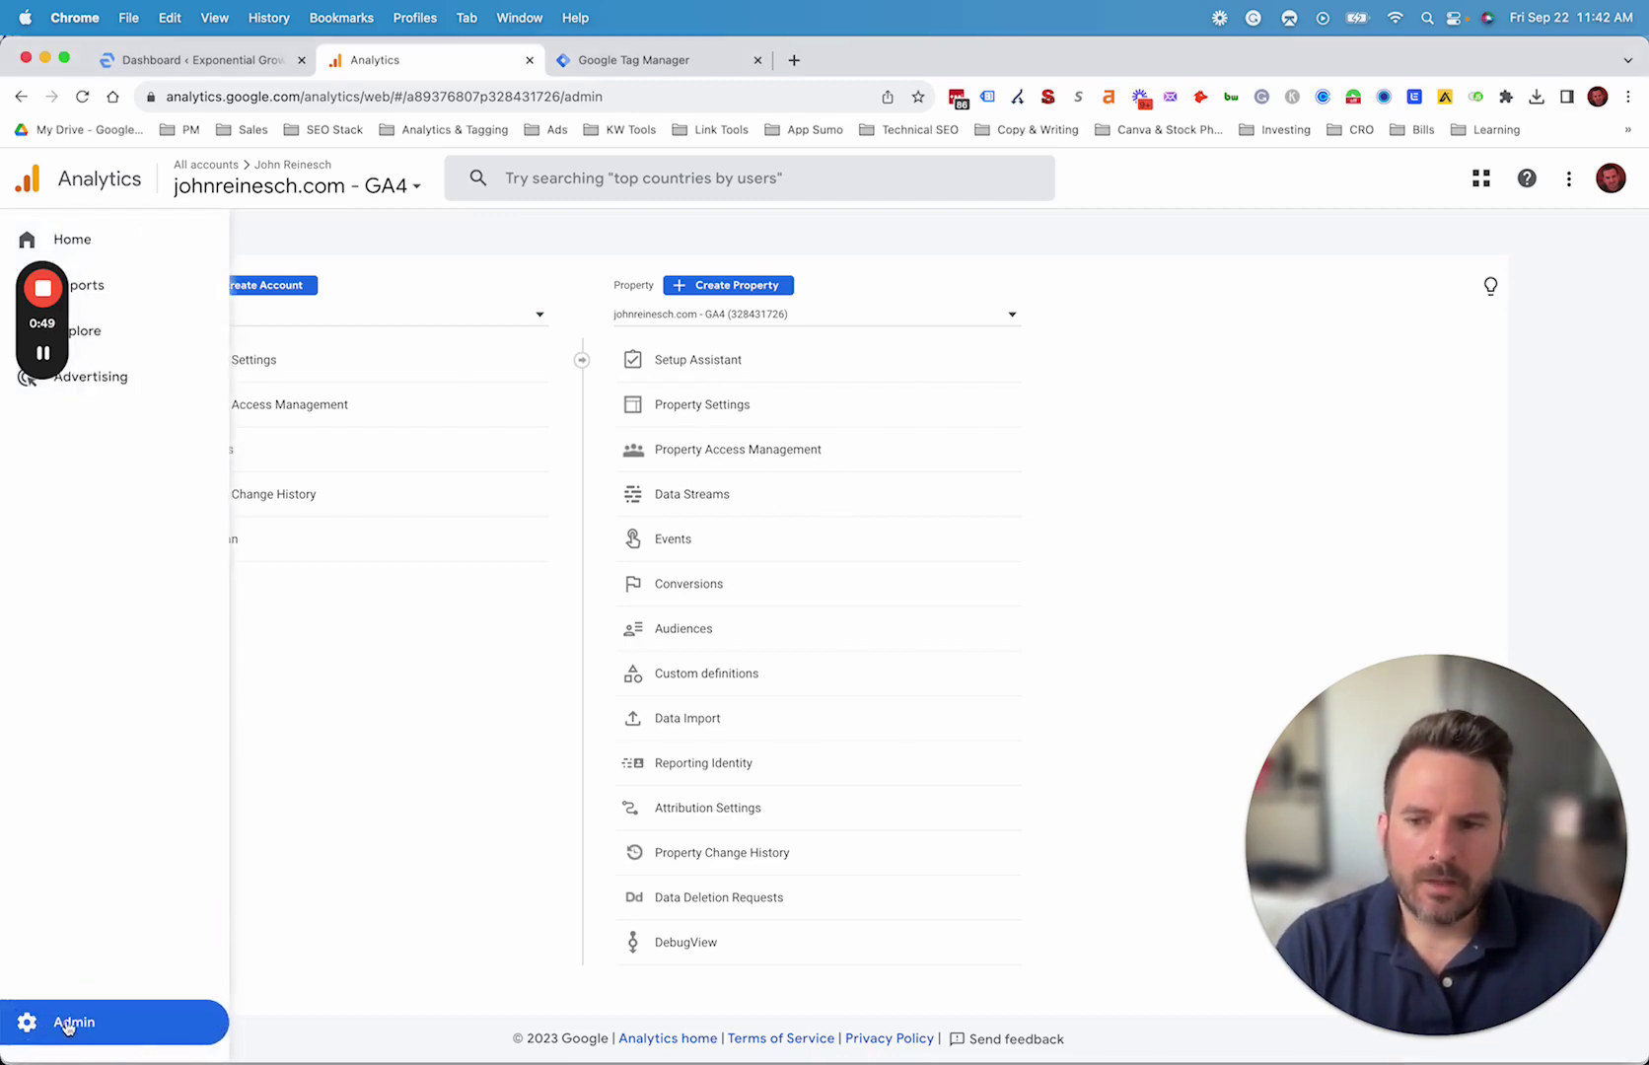
click(693, 495)
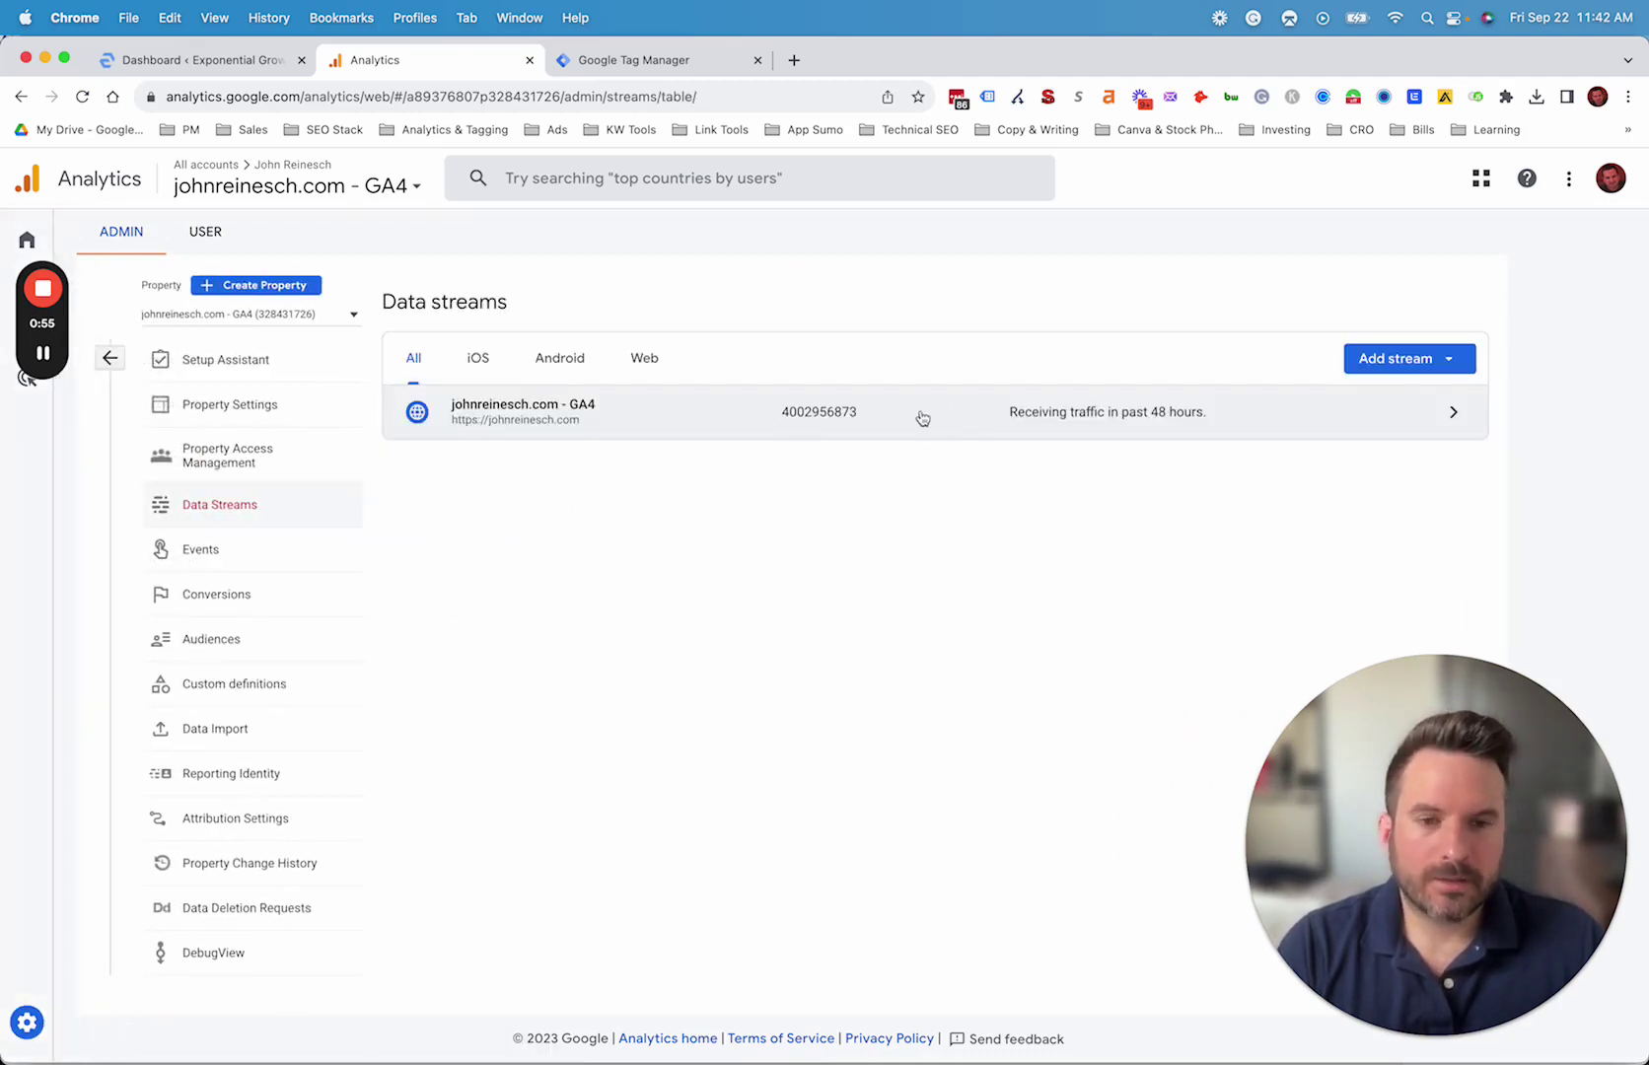
click(922, 419)
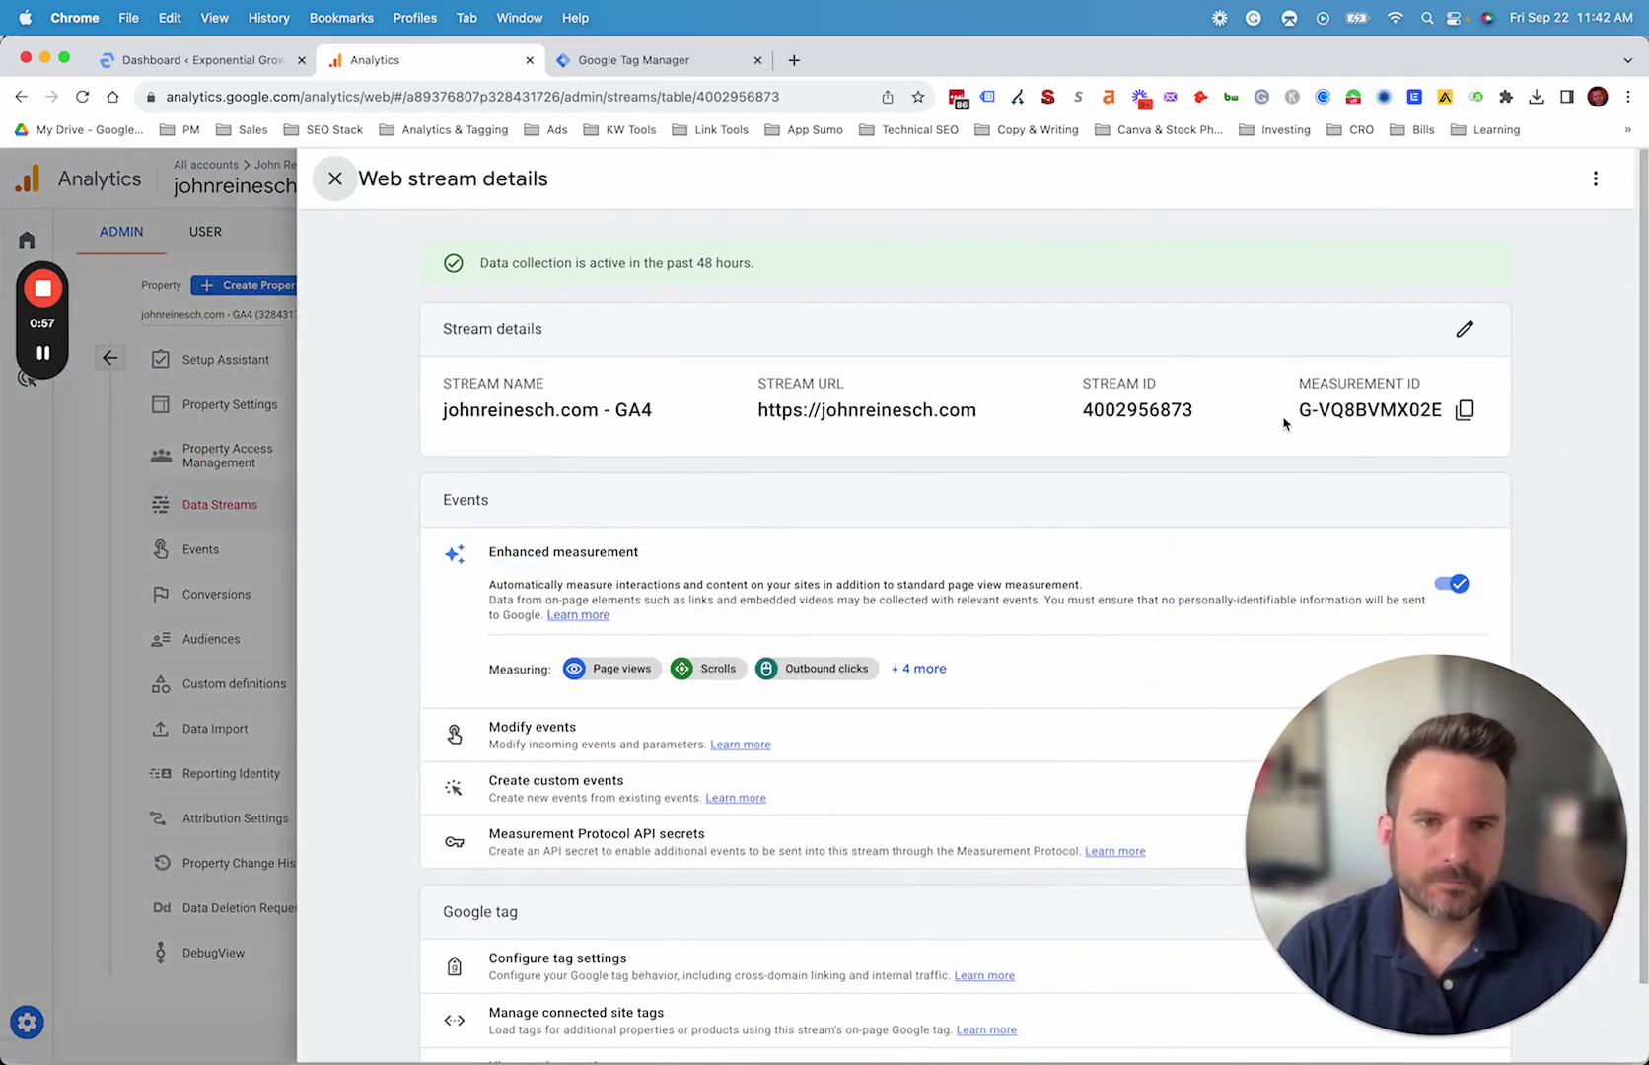
drag(1297, 412, 1460, 410)
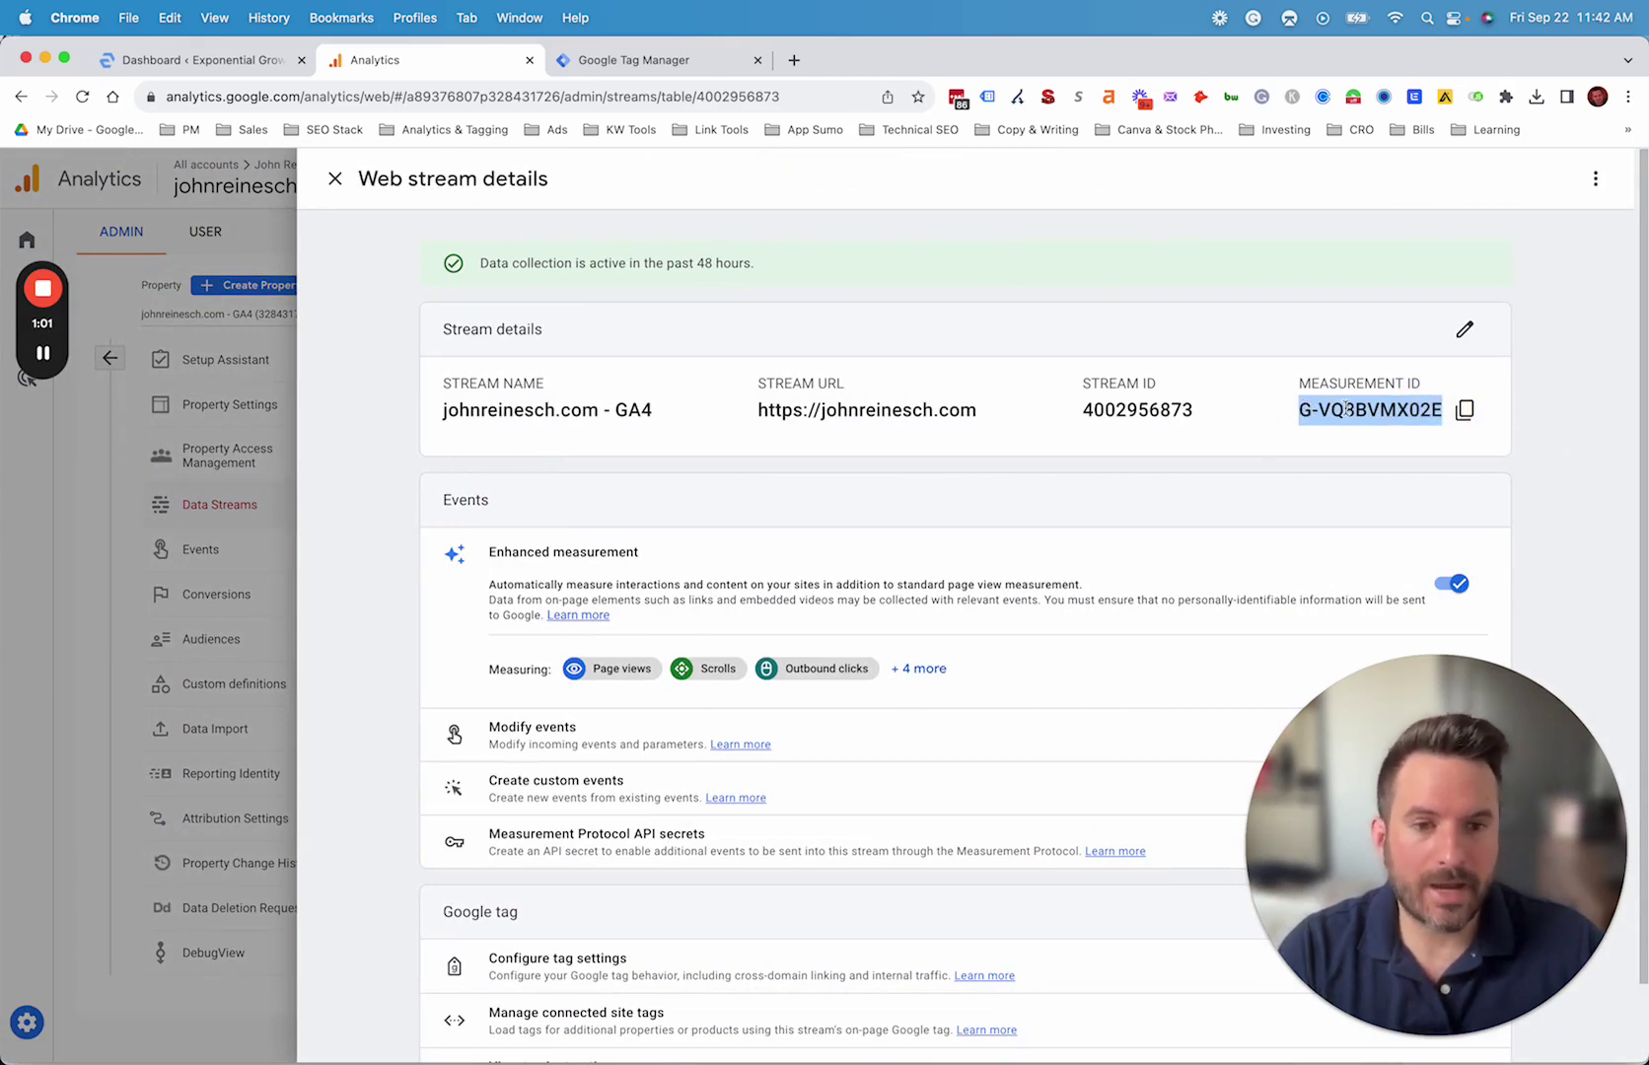
click(1293, 414)
scroll(1122, 430, down, 2)
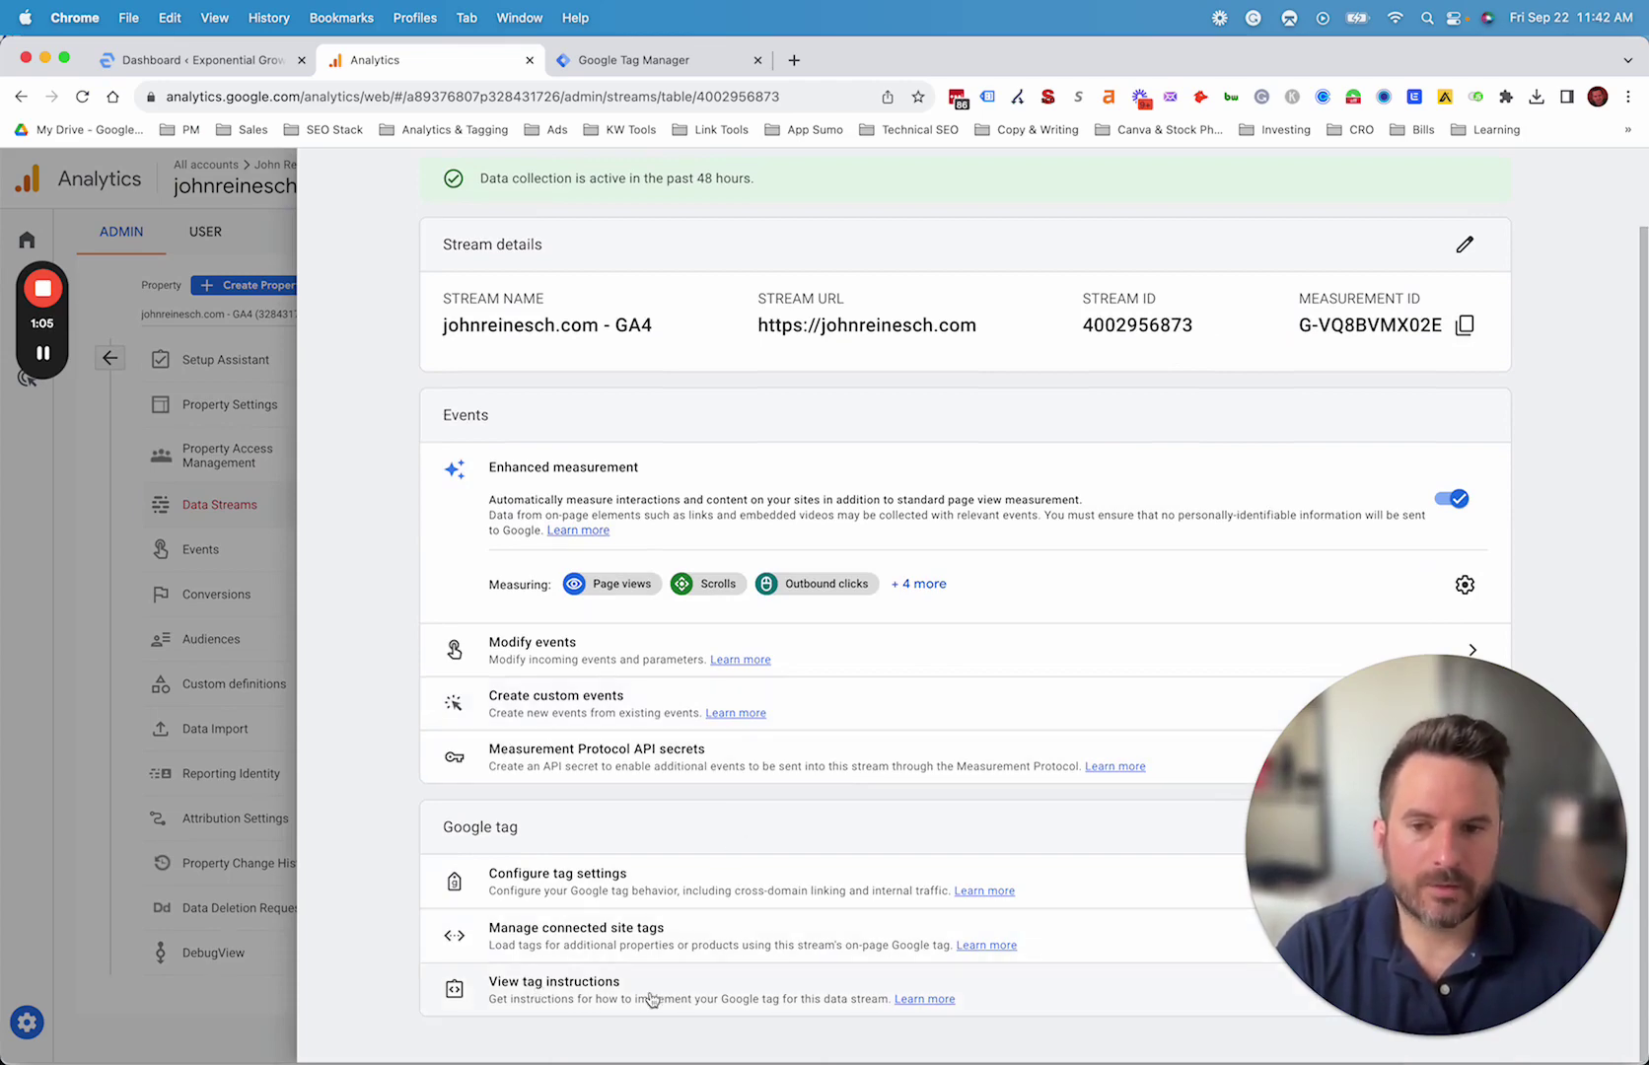
Copy the Google tag snippet from the stream's manual-install tag instructions
click(718, 987)
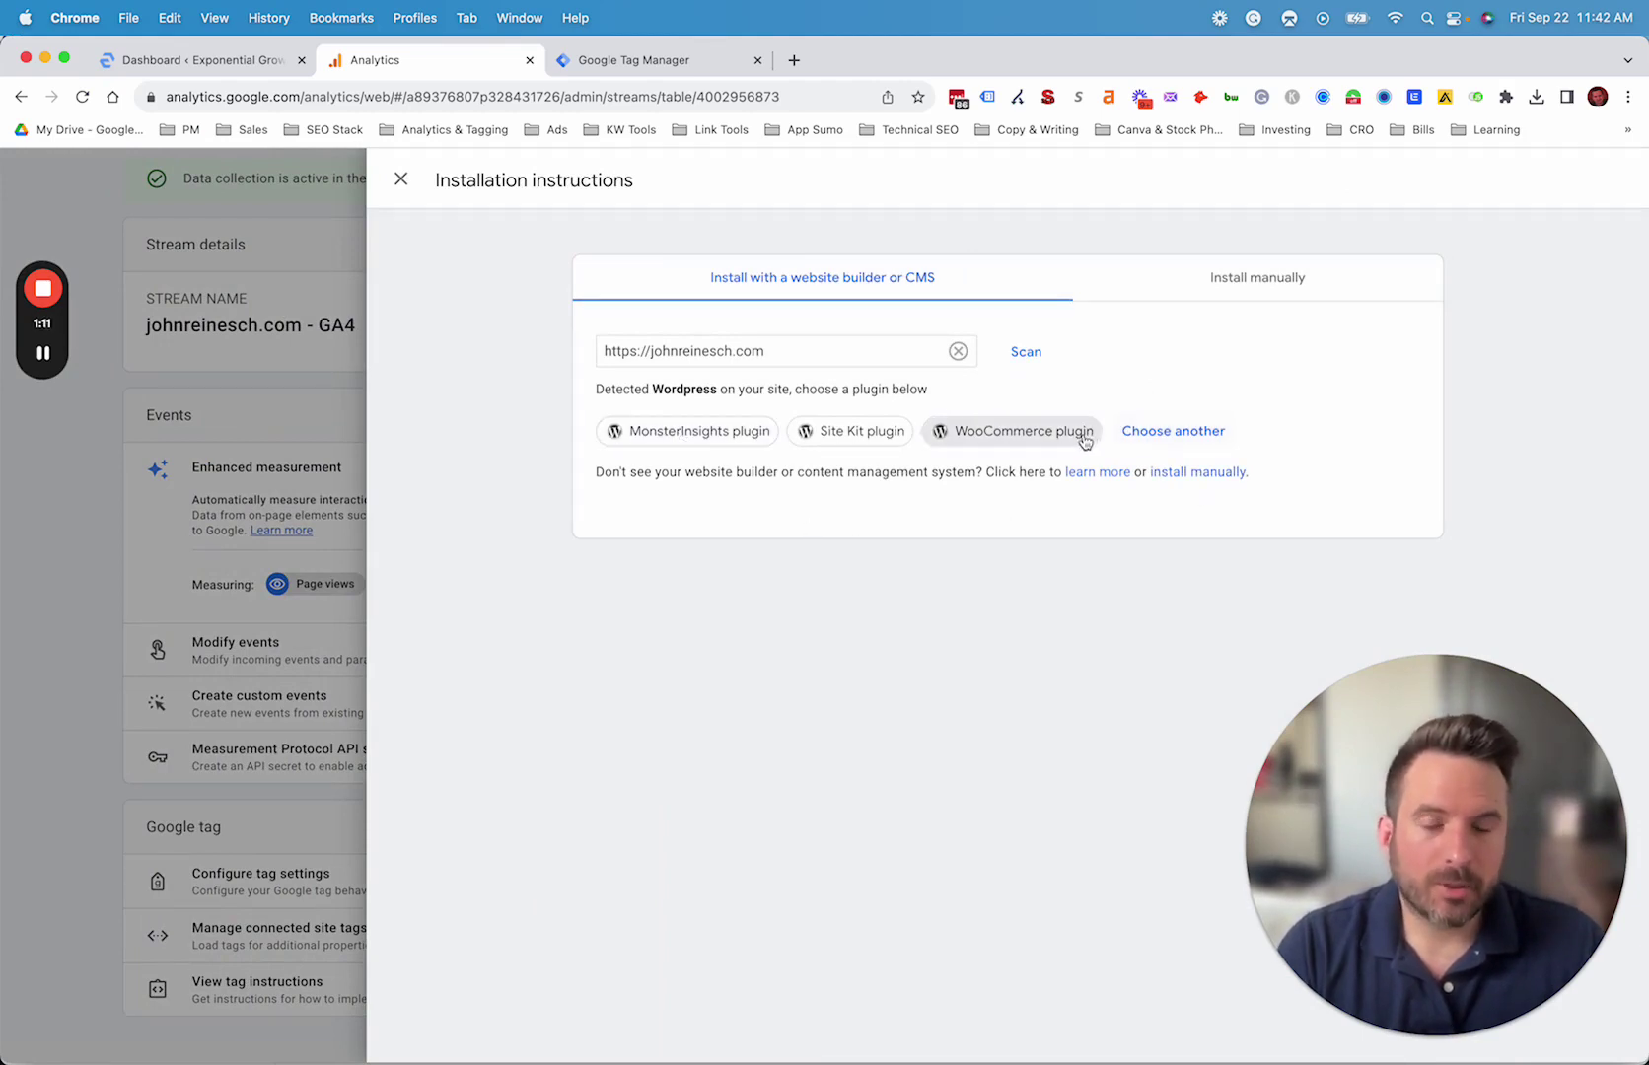
click(1268, 281)
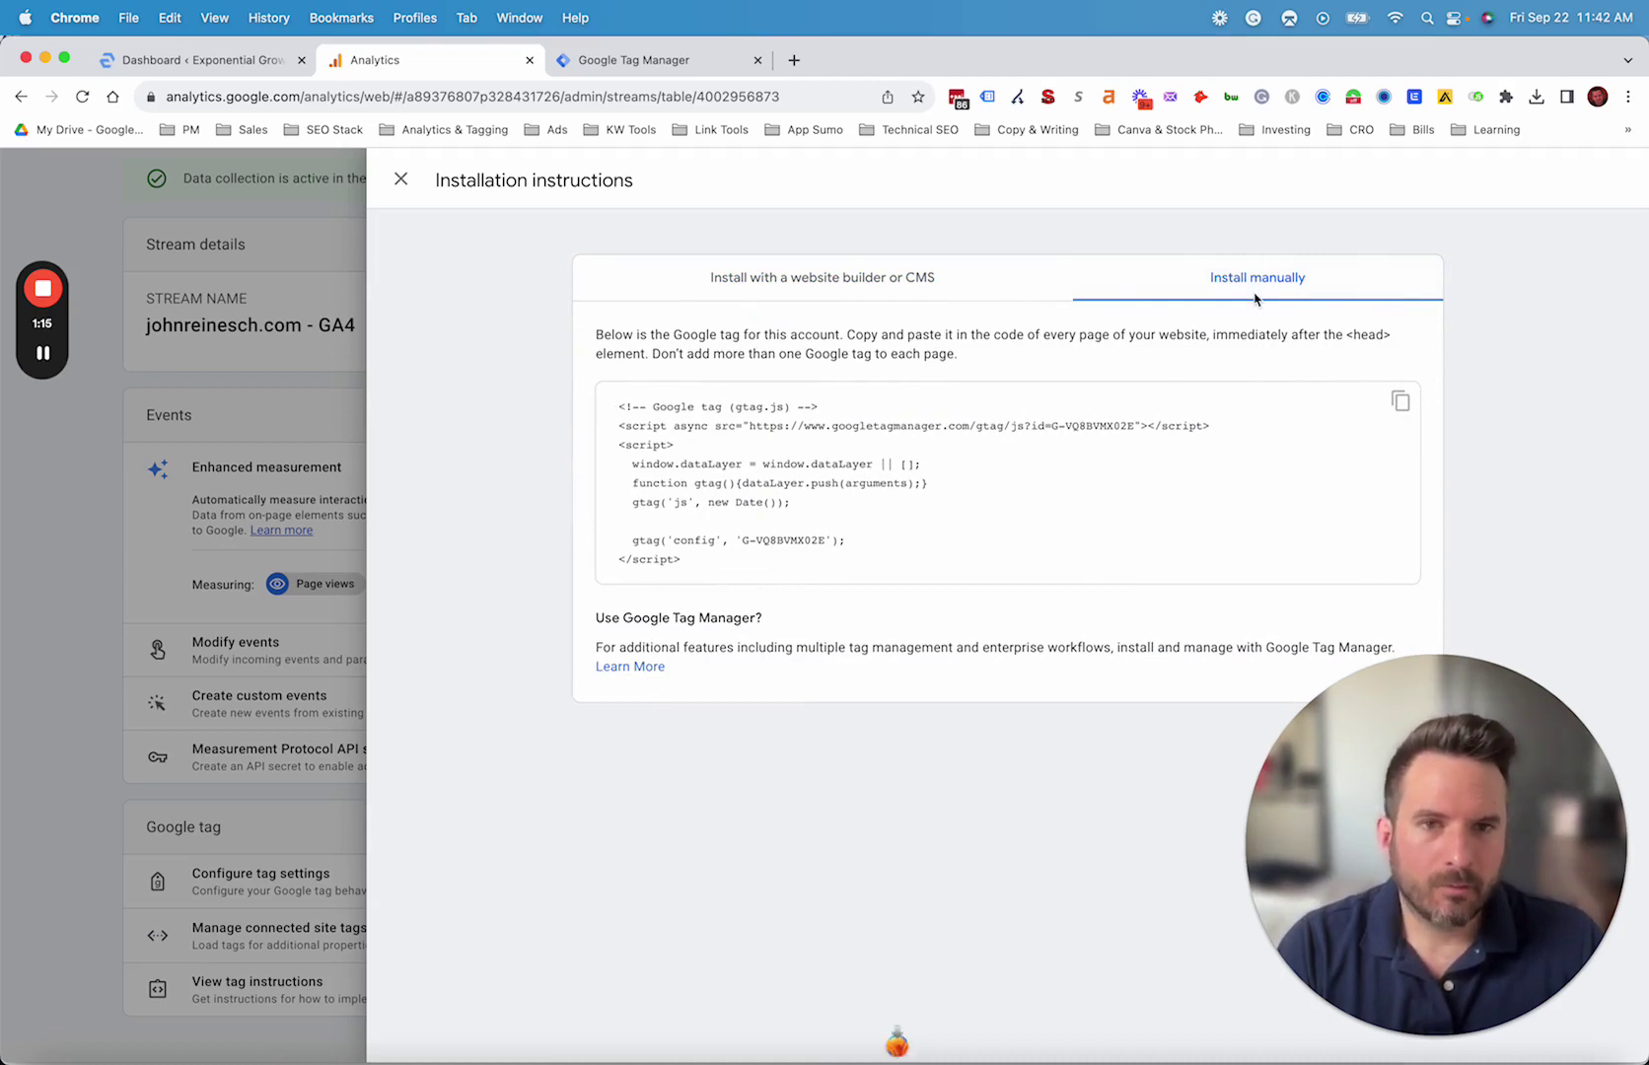
drag(617, 404, 953, 590)
click(880, 880)
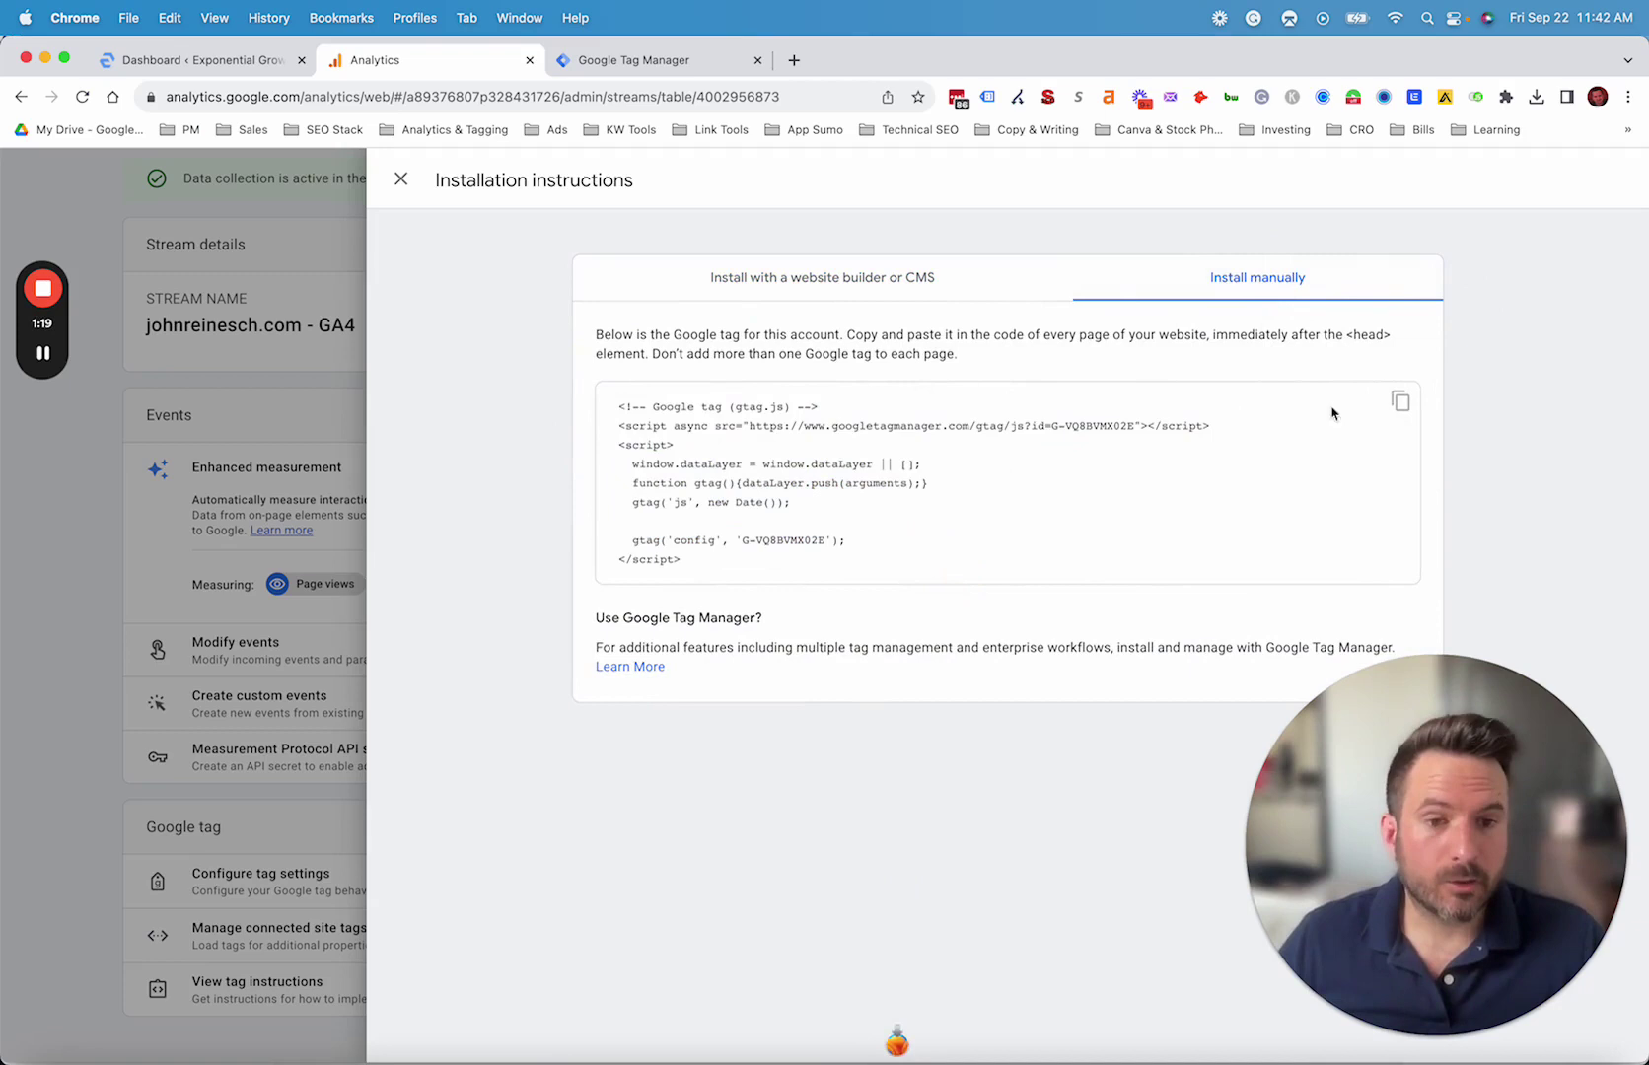
click(1402, 405)
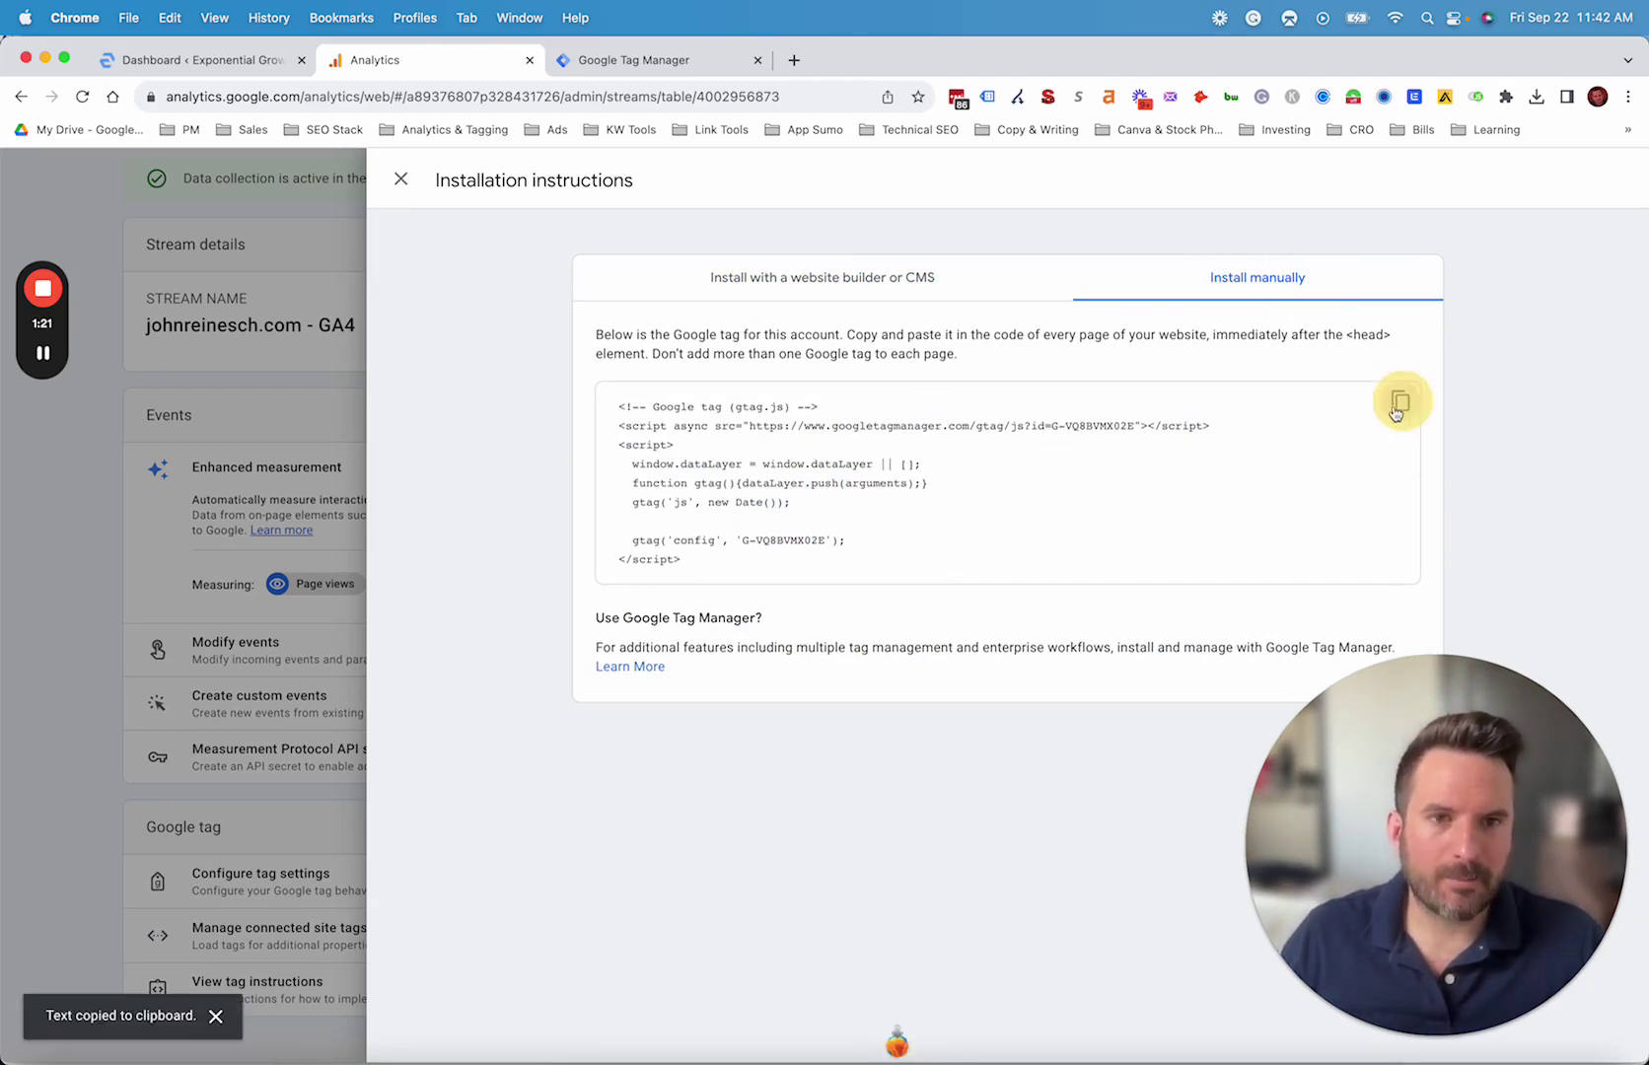
In WordPress admin, open Appearance > Theme File Editor and accept the direct-edit warning
click(217, 61)
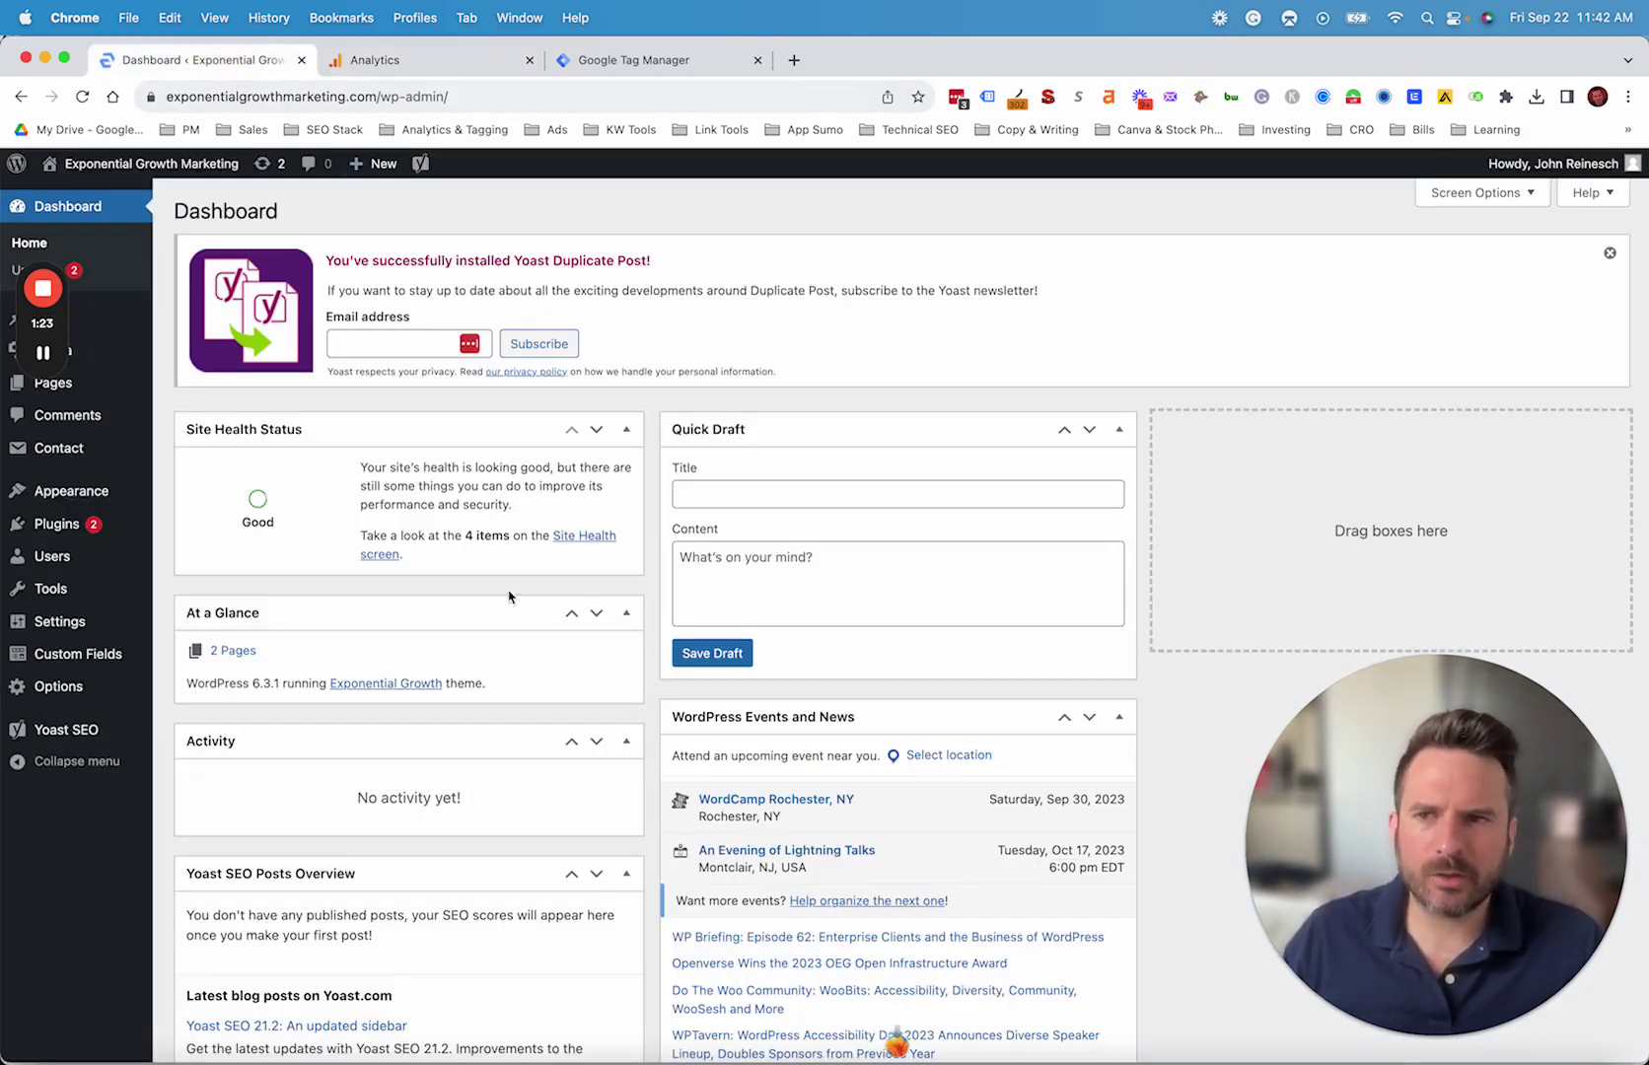
mouse_move(79, 491)
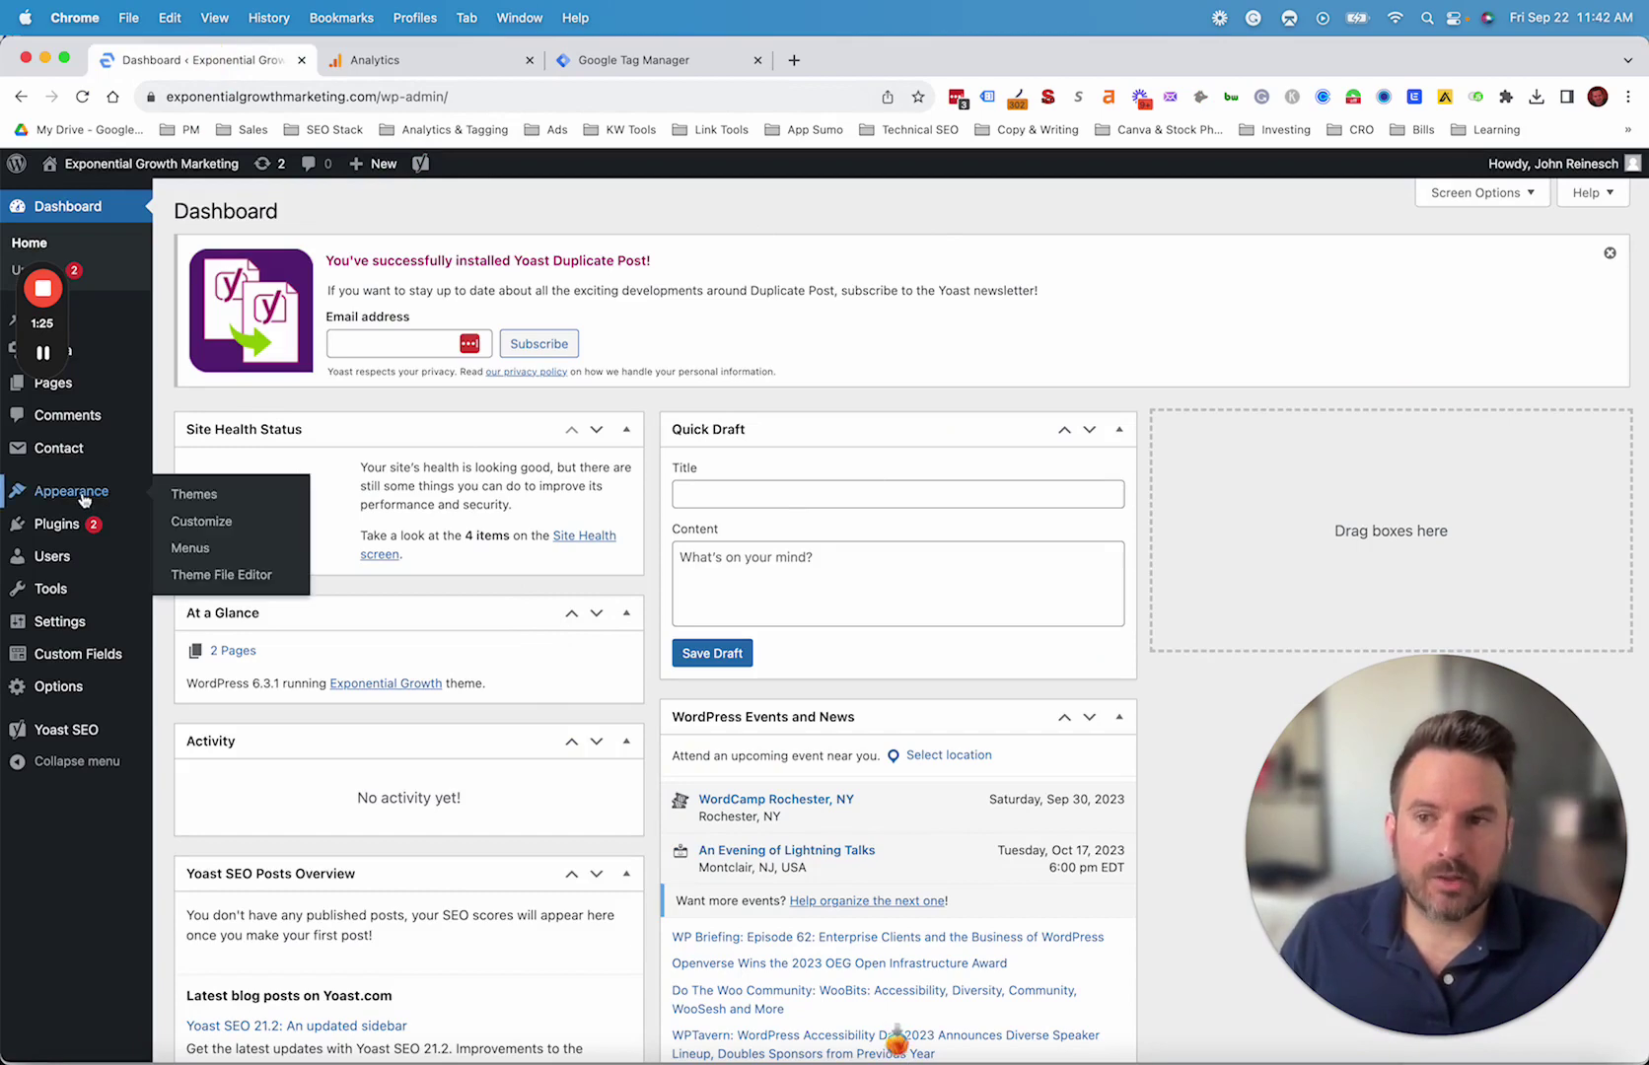
click(224, 576)
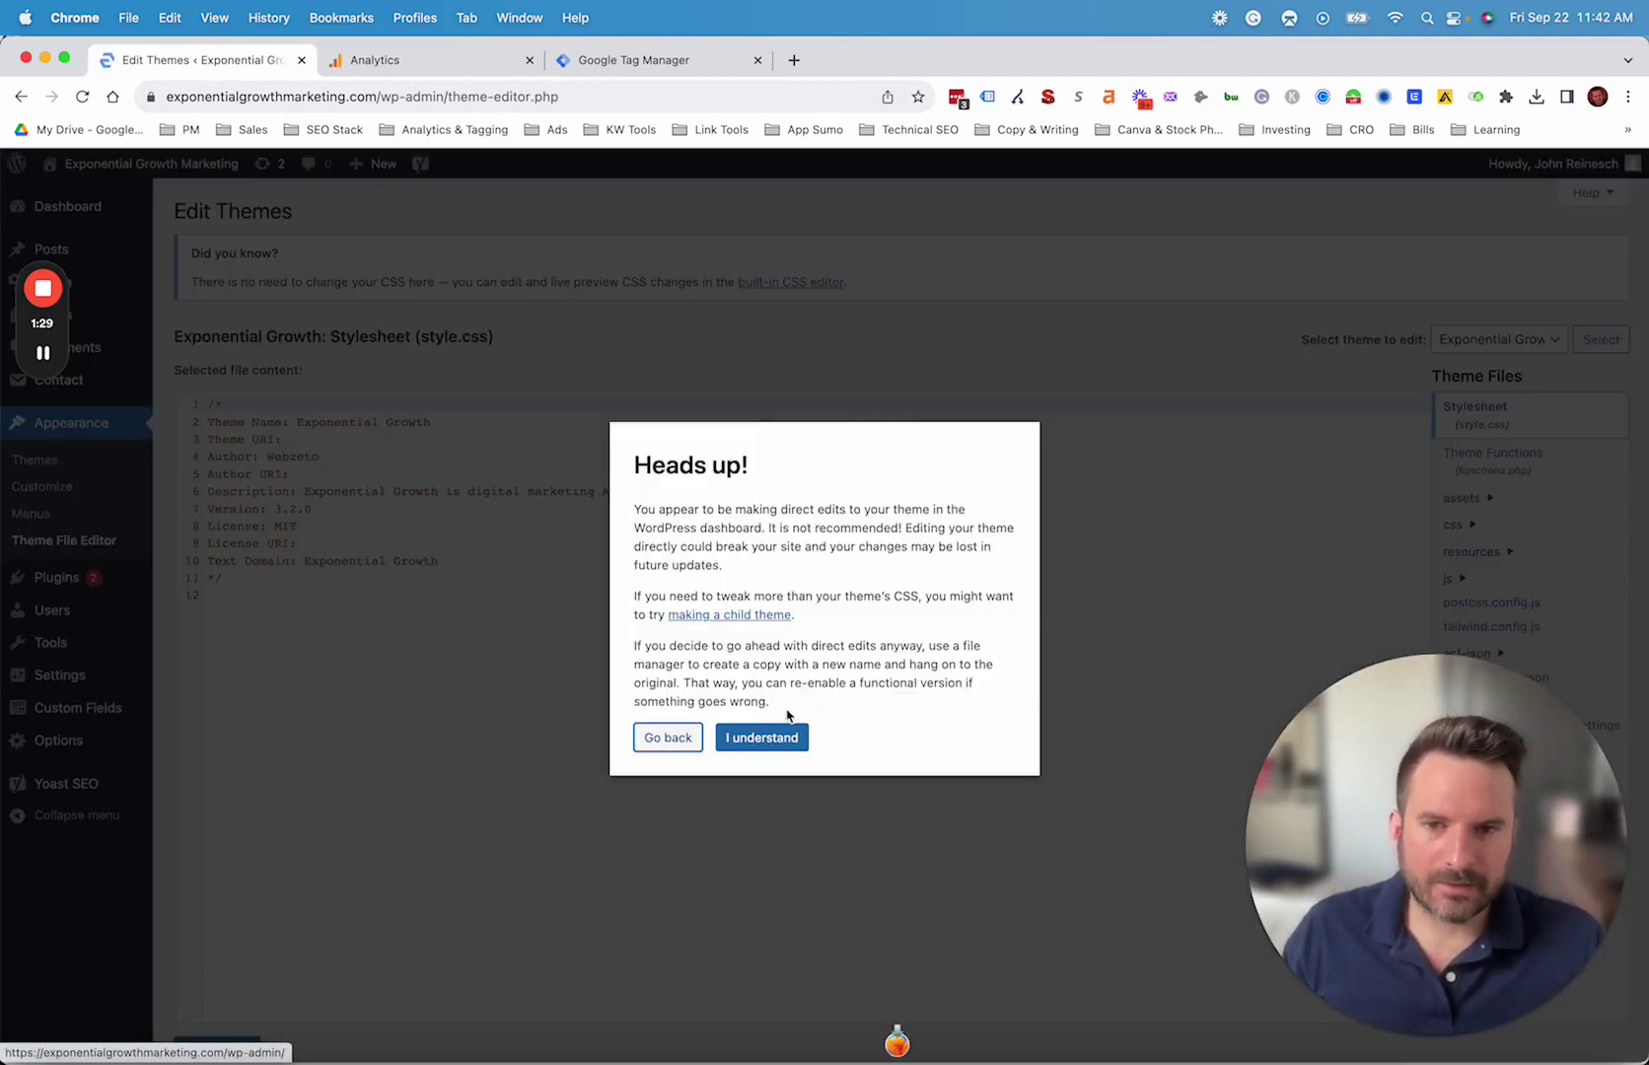
click(786, 740)
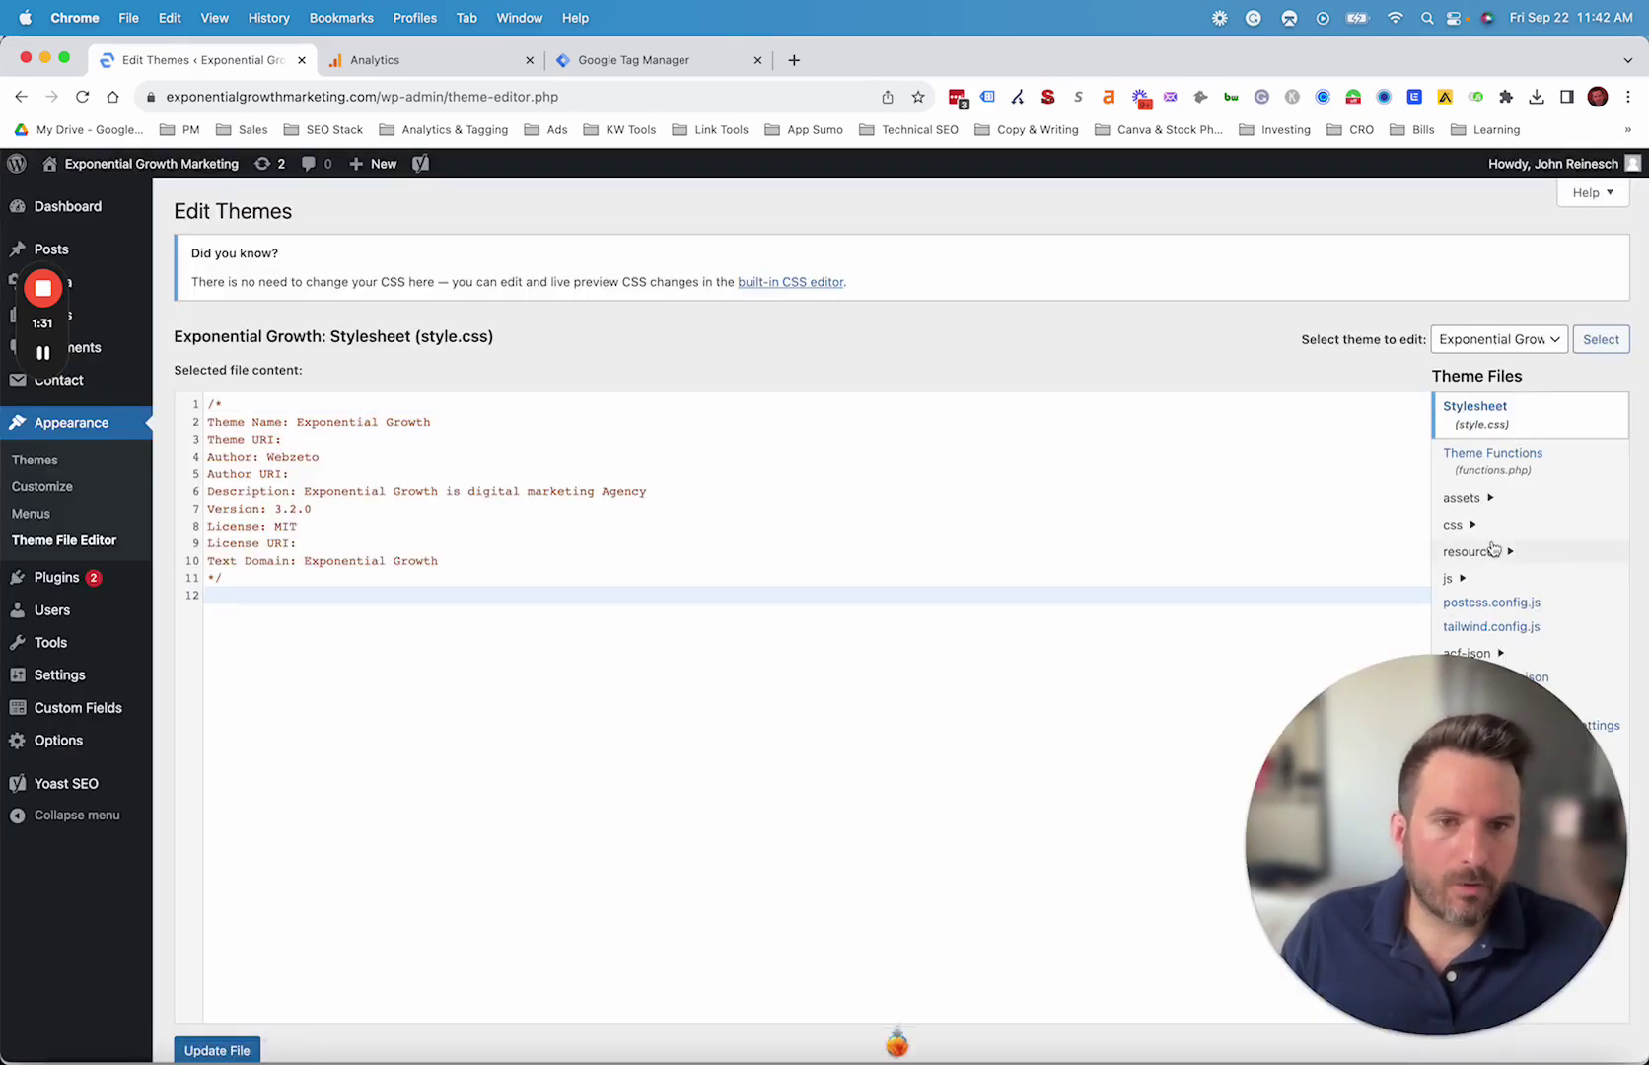
Confirm Exponential Growth stays selected as the theme to edit and review its files
scroll(1495, 562, down, 2)
scroll(1495, 500, up, 2)
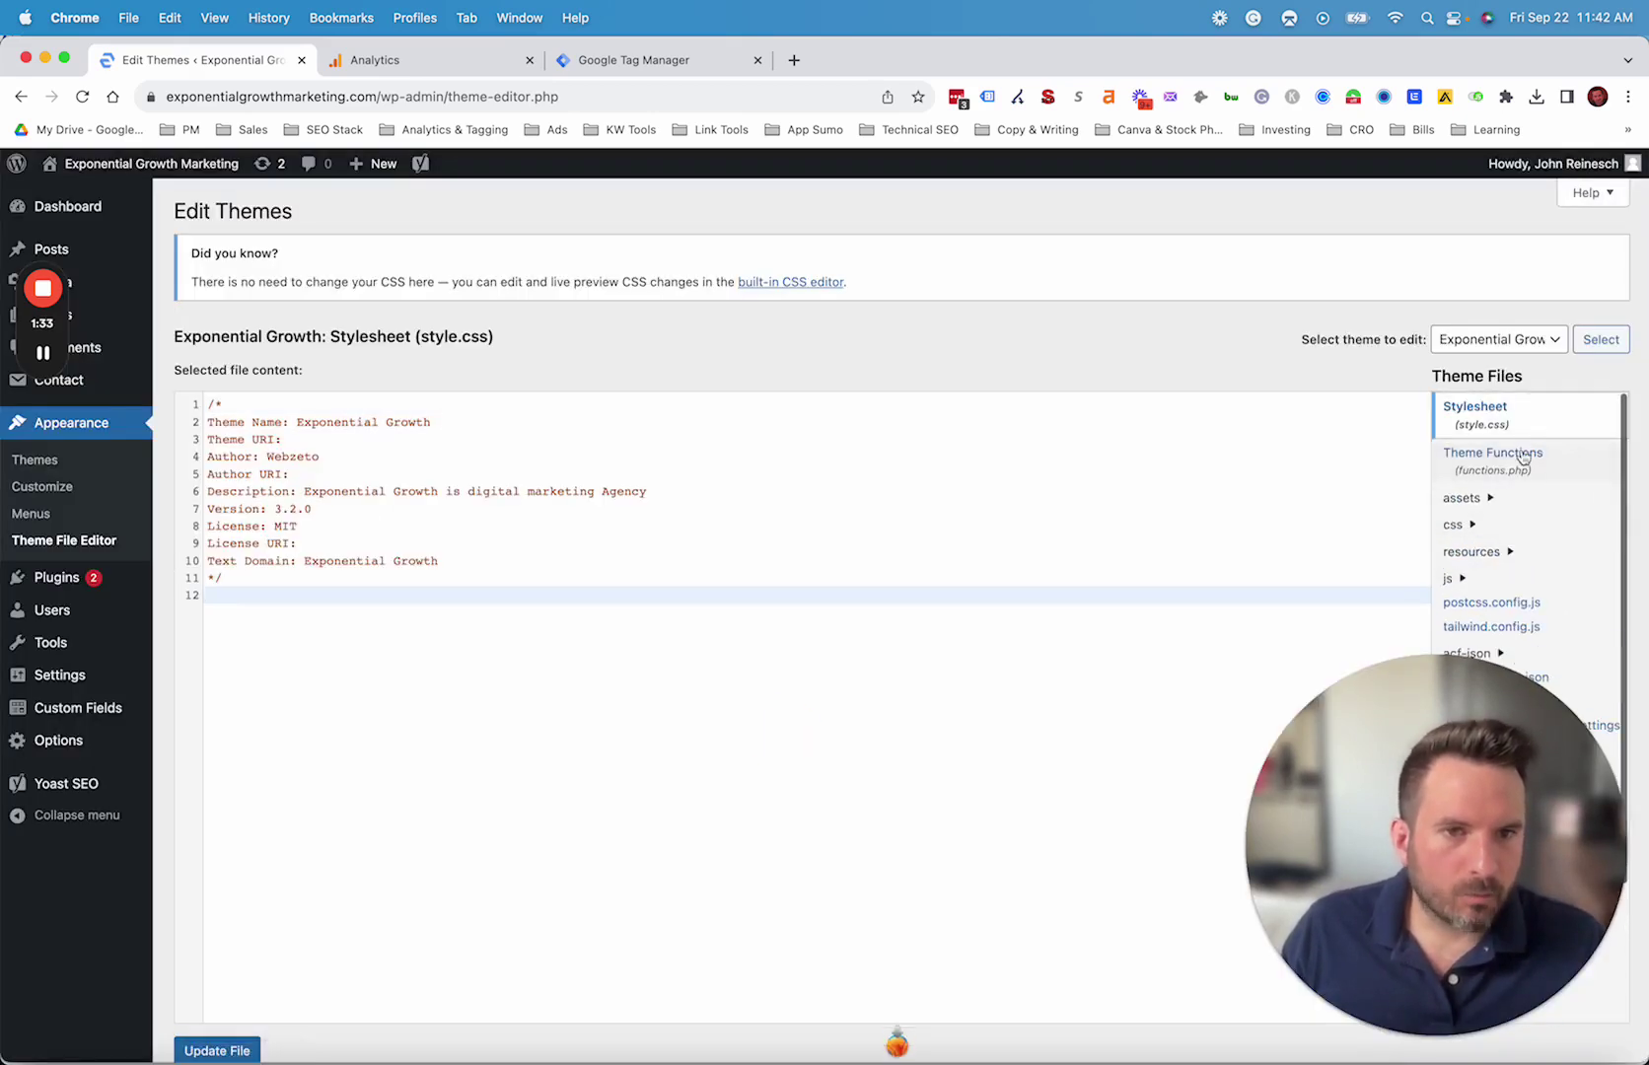
scroll(1514, 515, down, 2)
click(1474, 342)
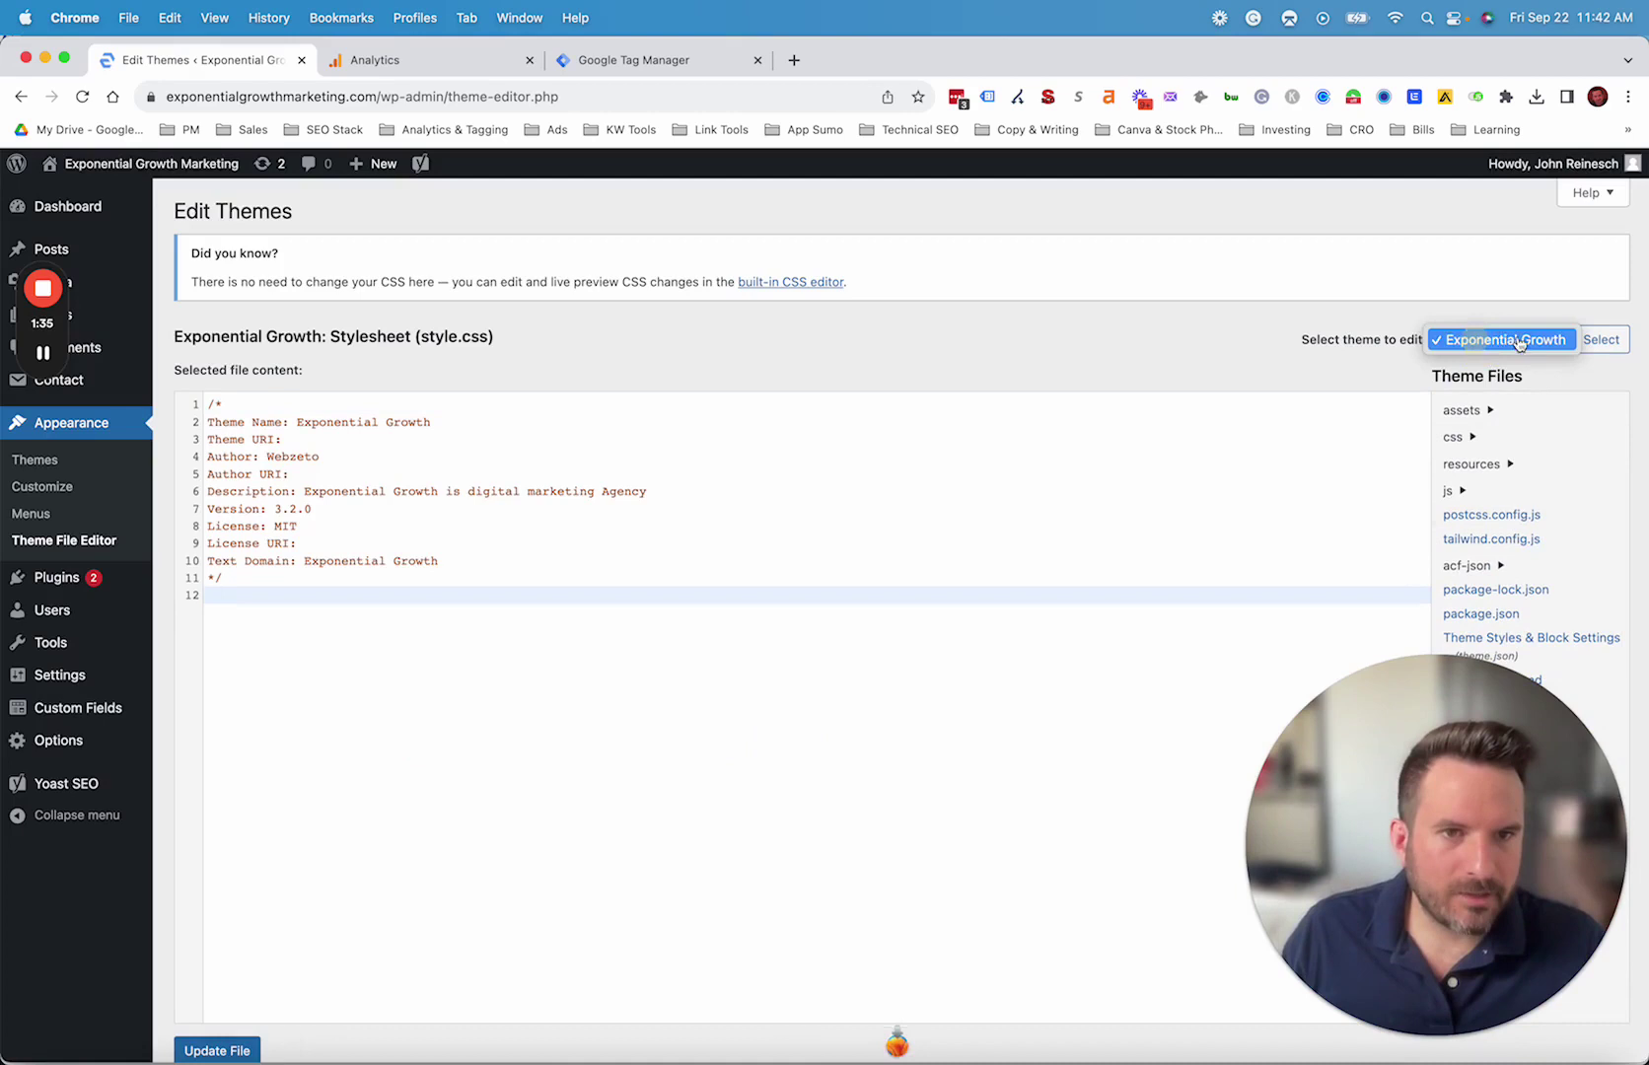
click(1524, 347)
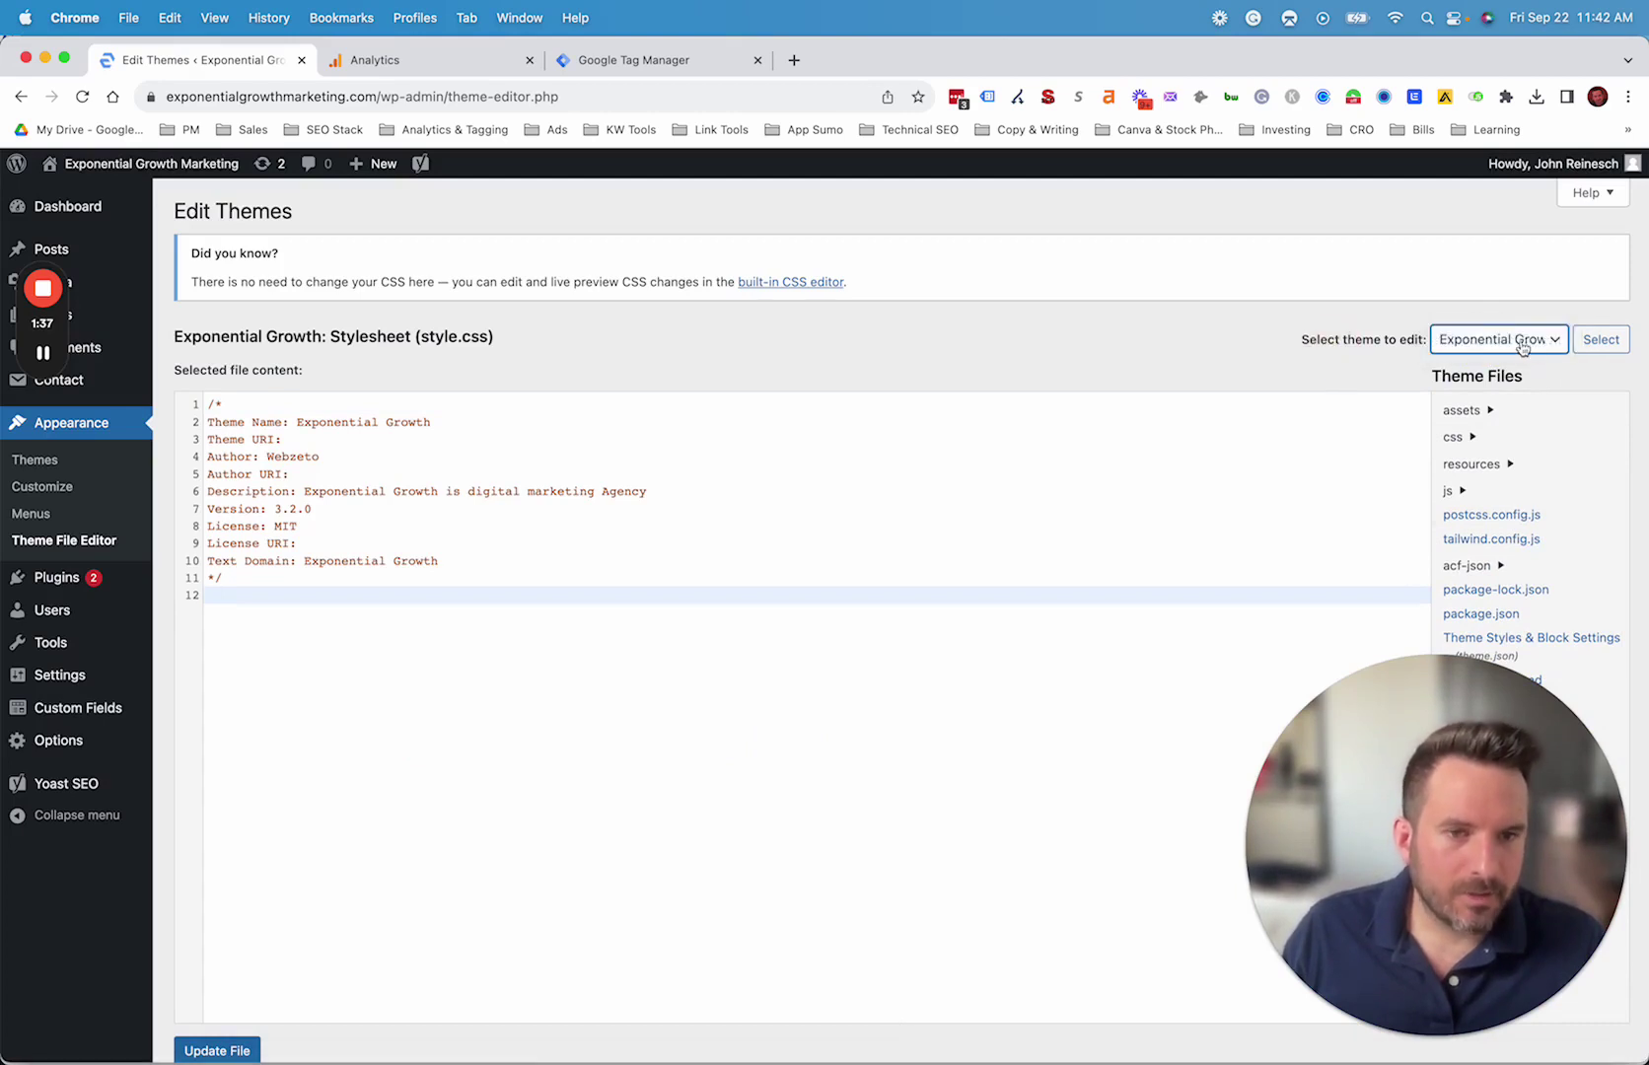
click(1530, 347)
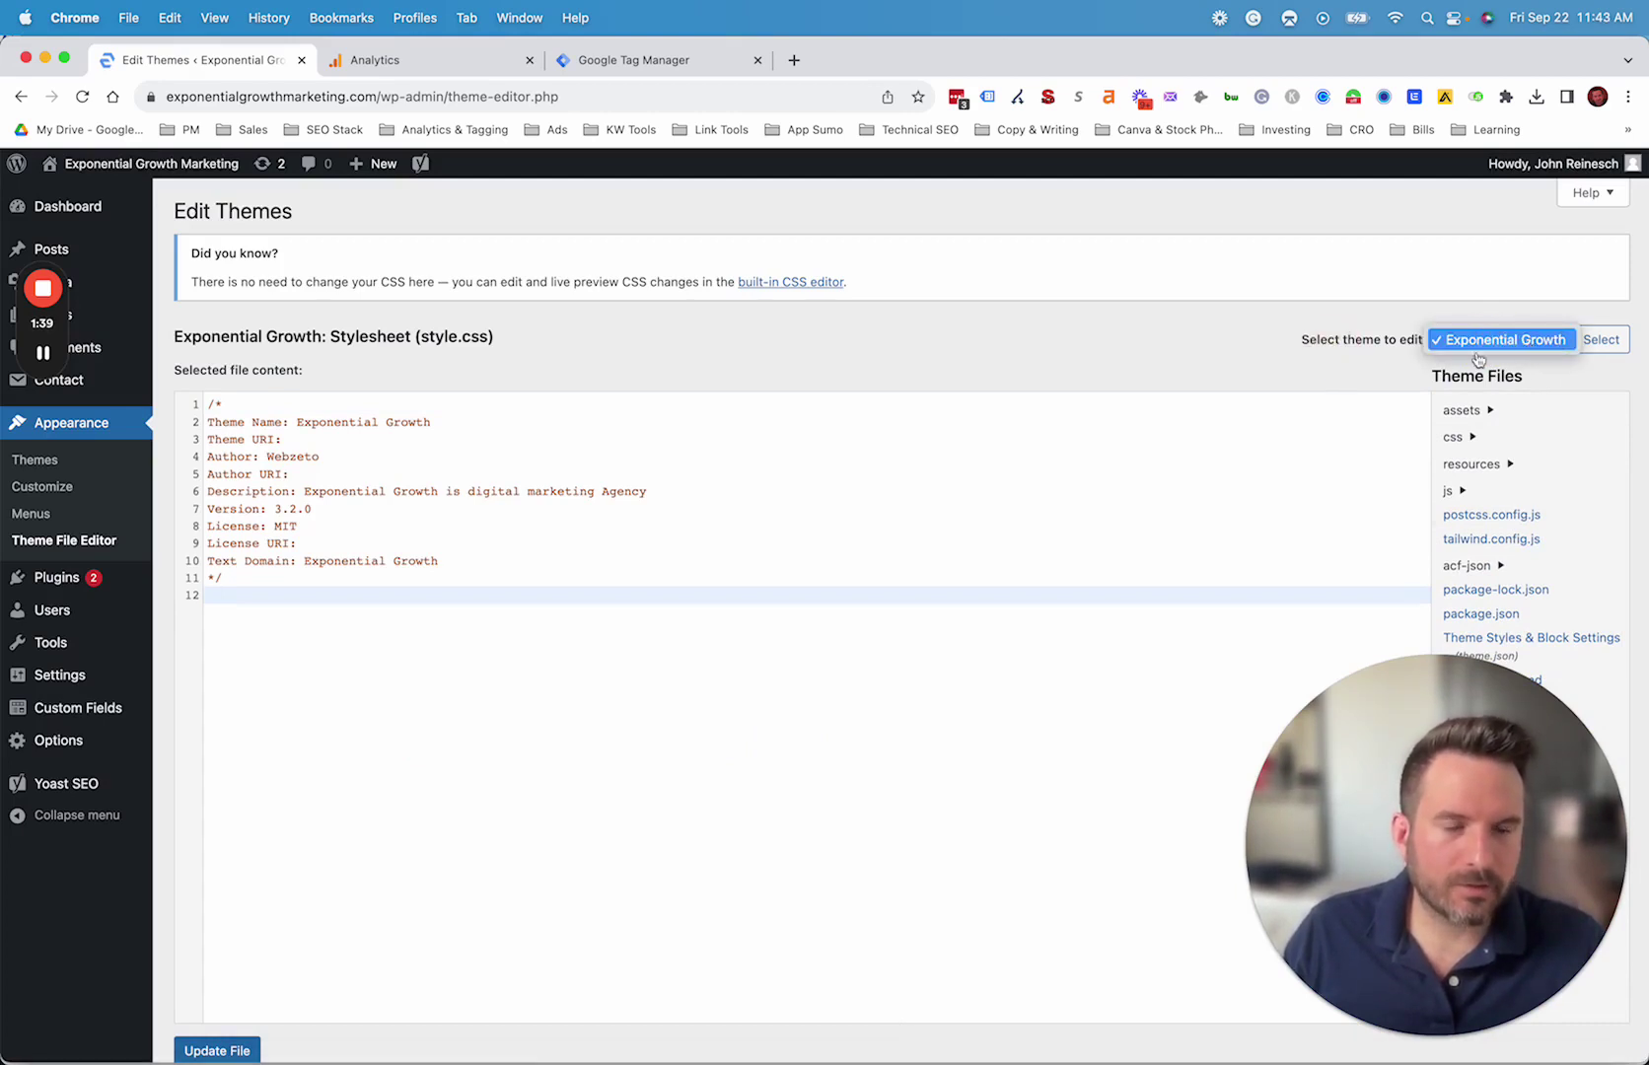
click(1537, 339)
scroll(1568, 582, down, 2)
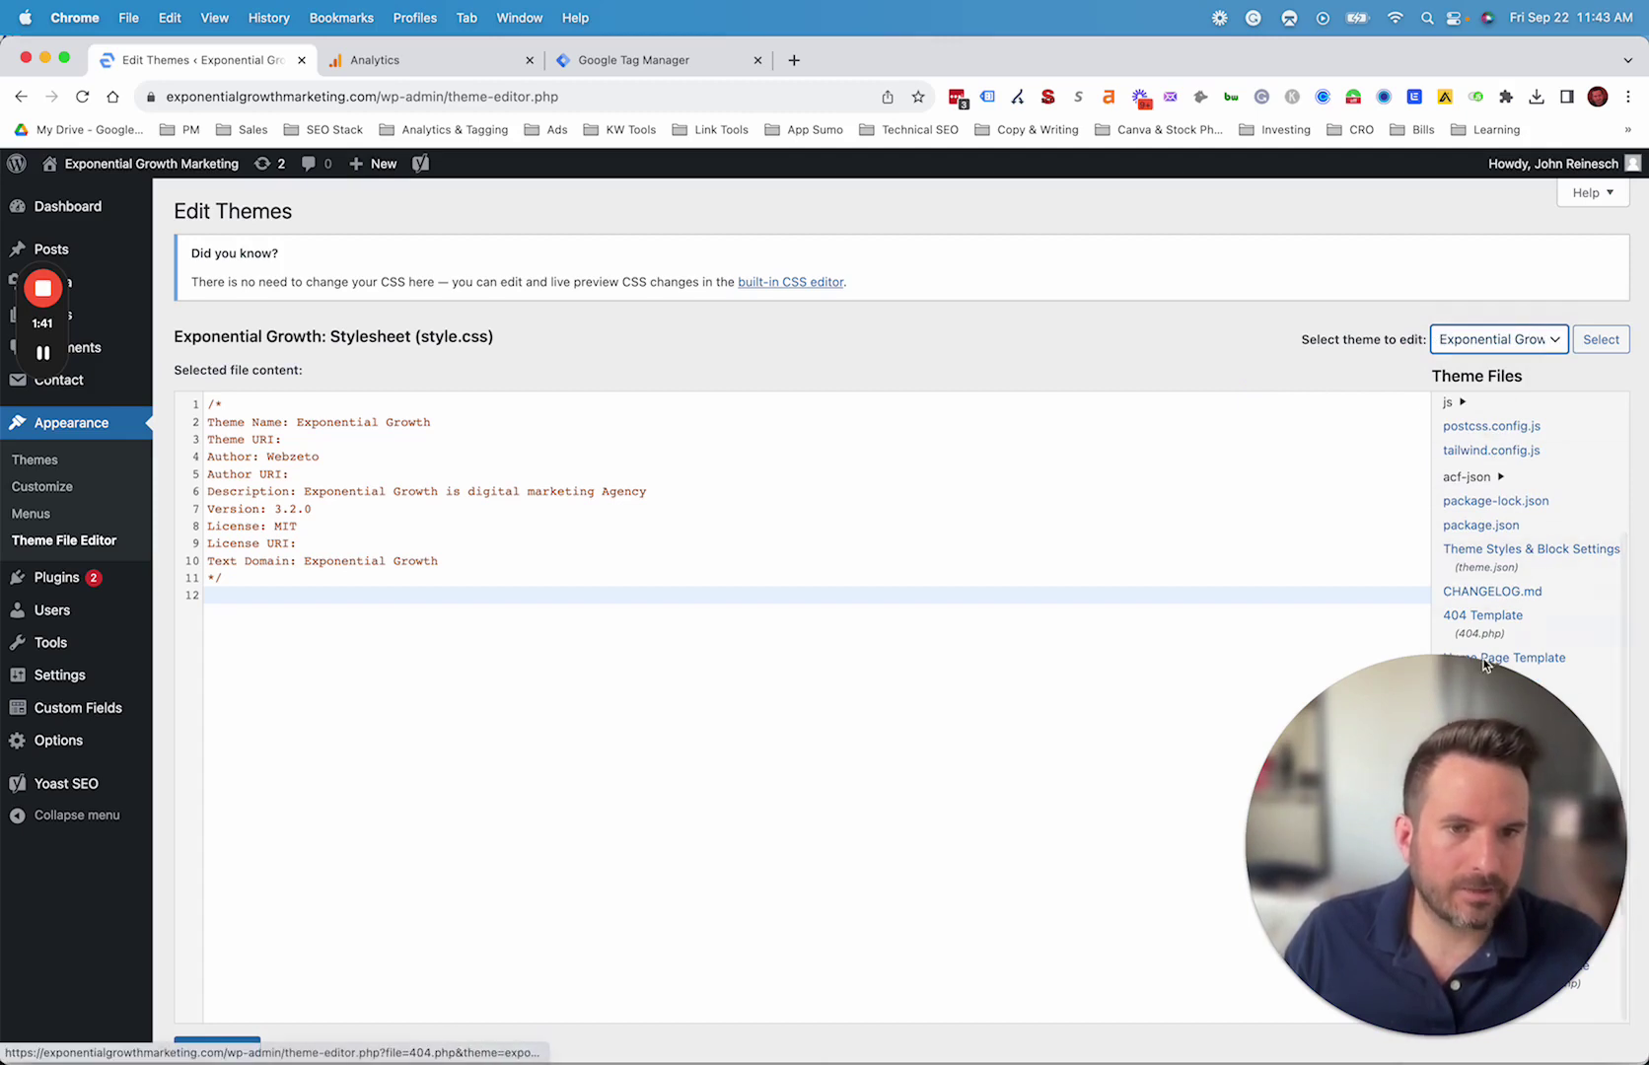
drag(1459, 720, 1119, 743)
scroll(1509, 592, down, 2)
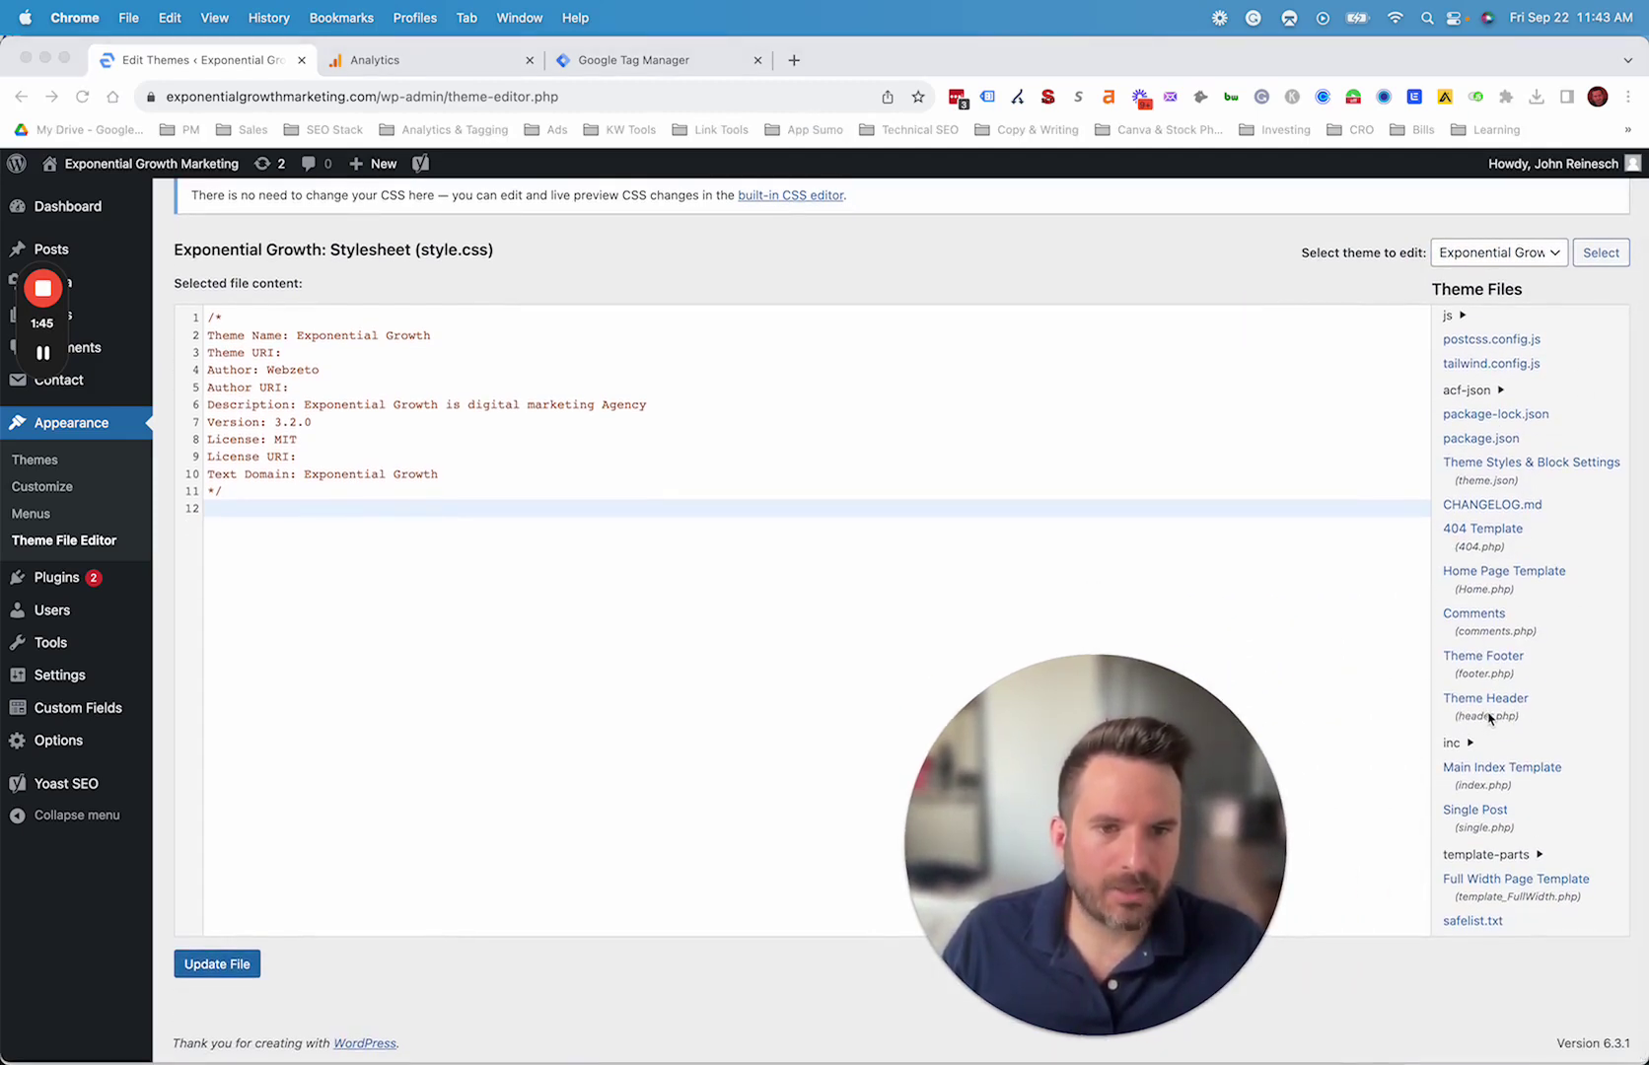
Open header.php and highlight the existing Google Tag Manager script block
click(1487, 700)
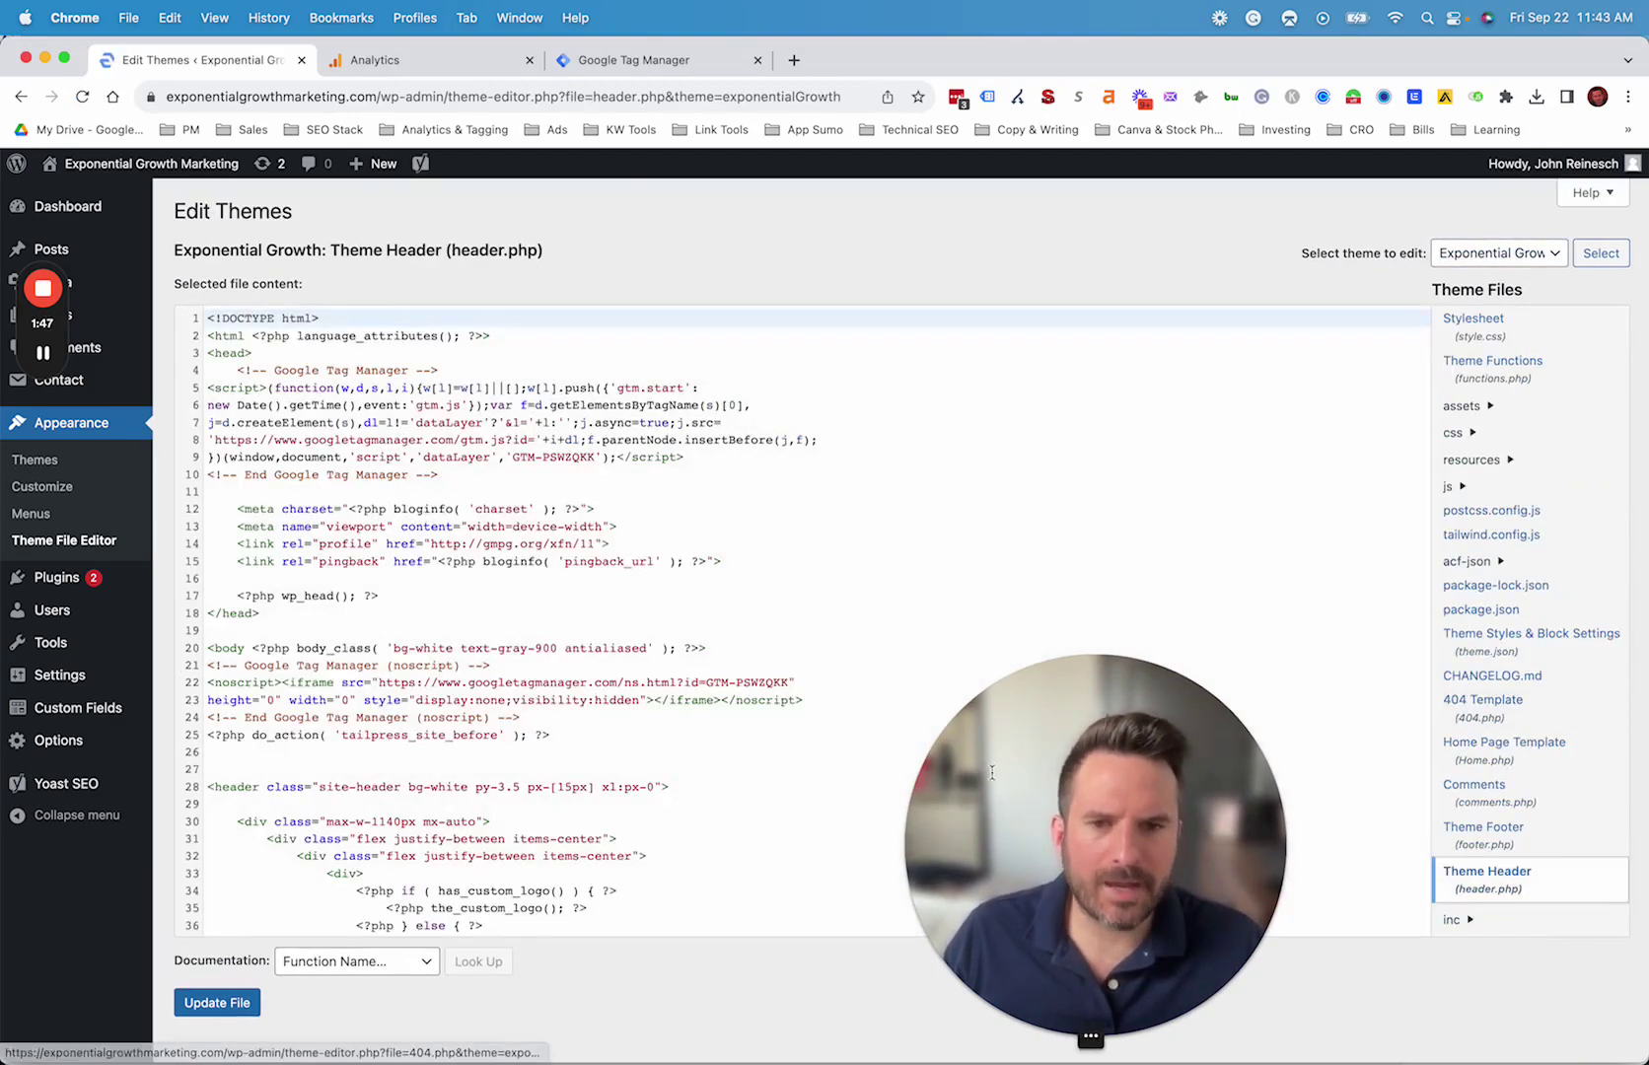
drag(1183, 730, 1524, 730)
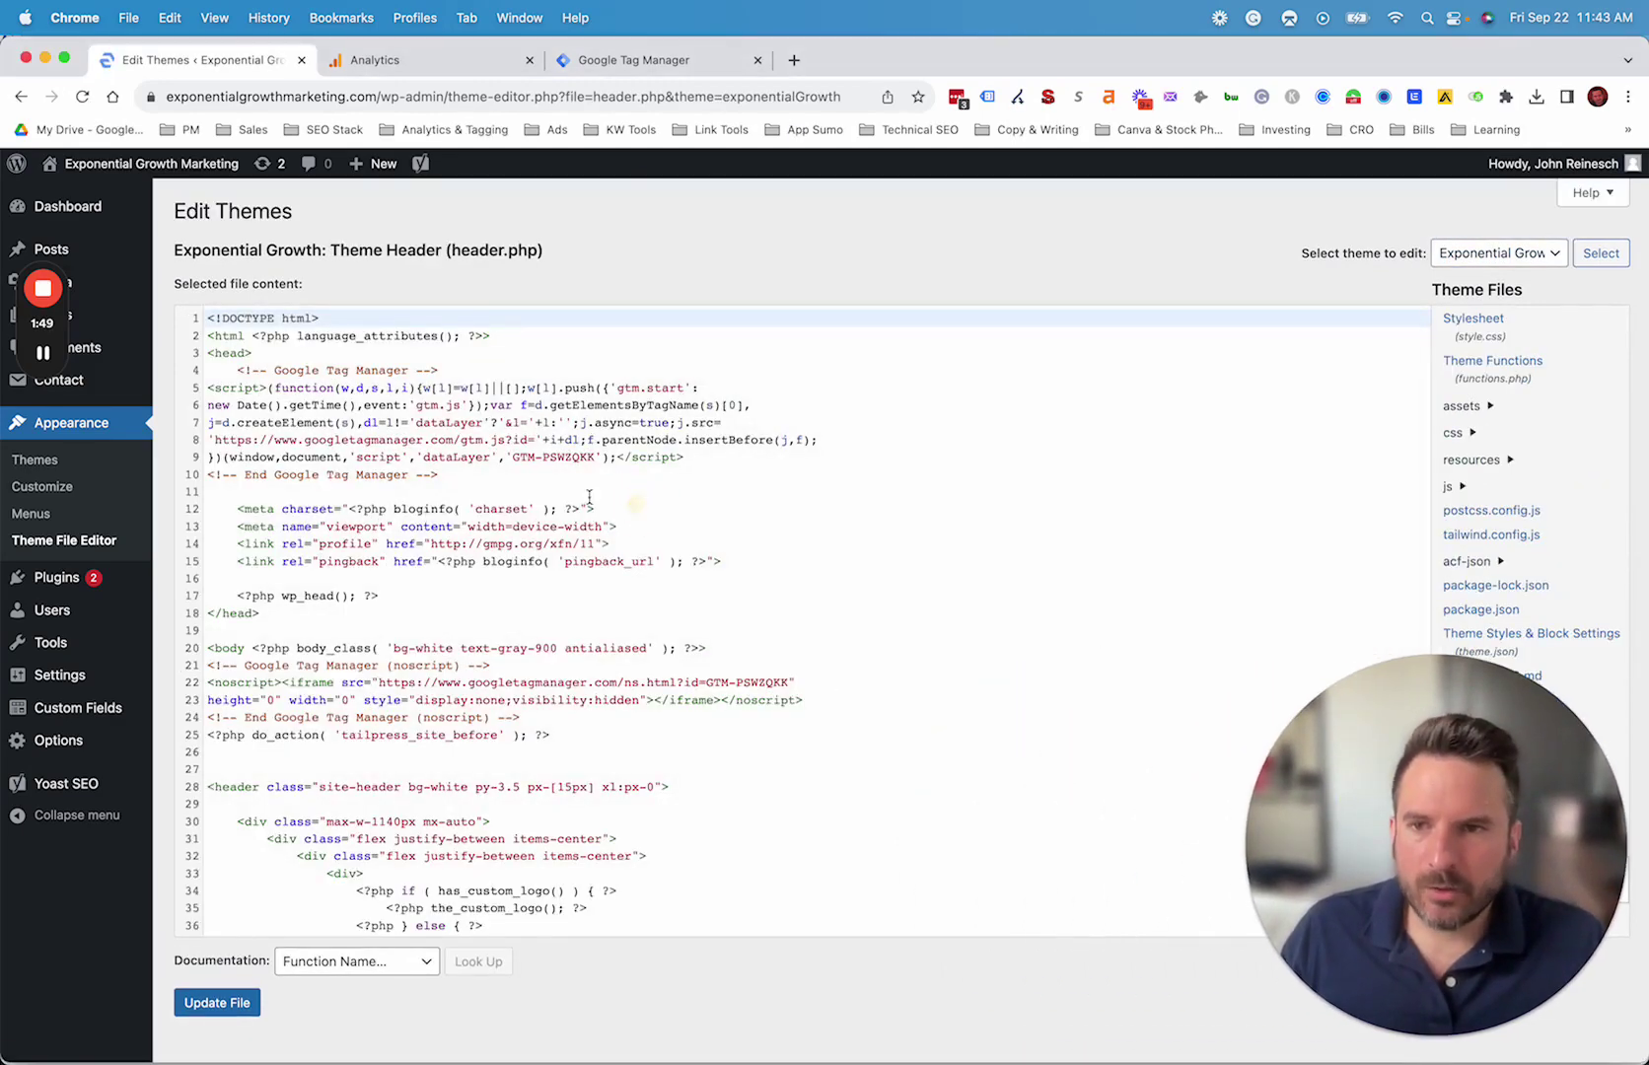
drag(617, 491, 192, 371)
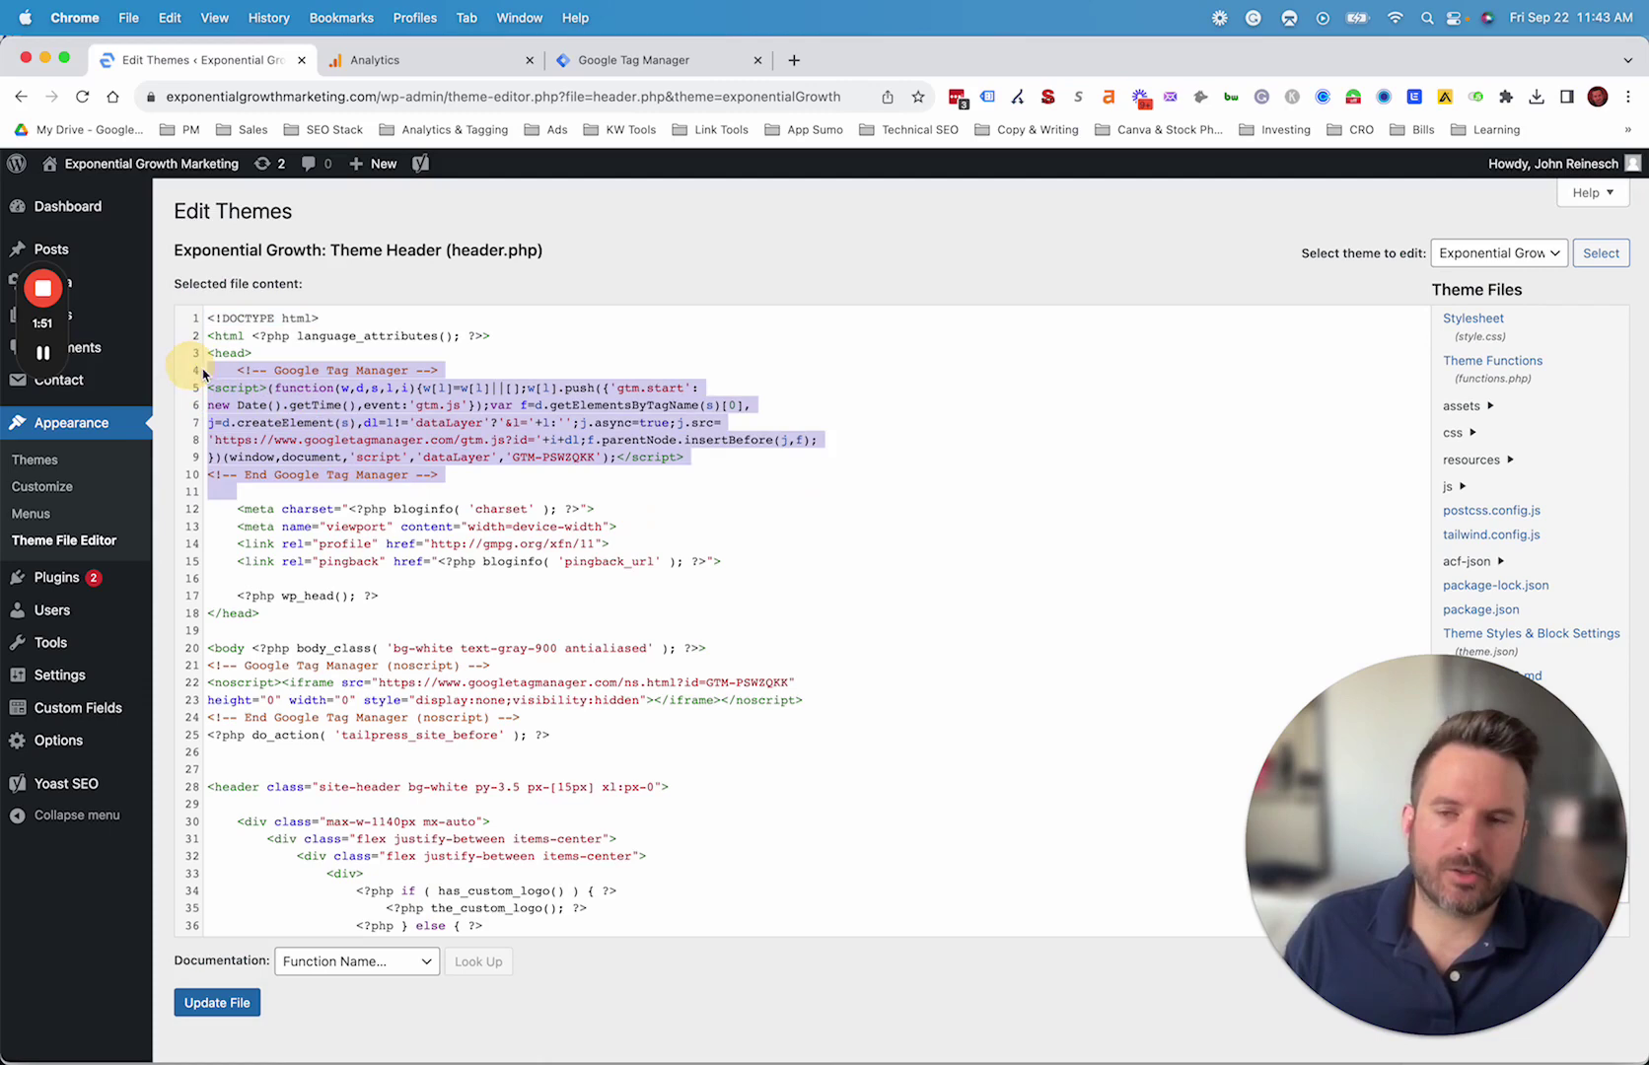
click(383, 424)
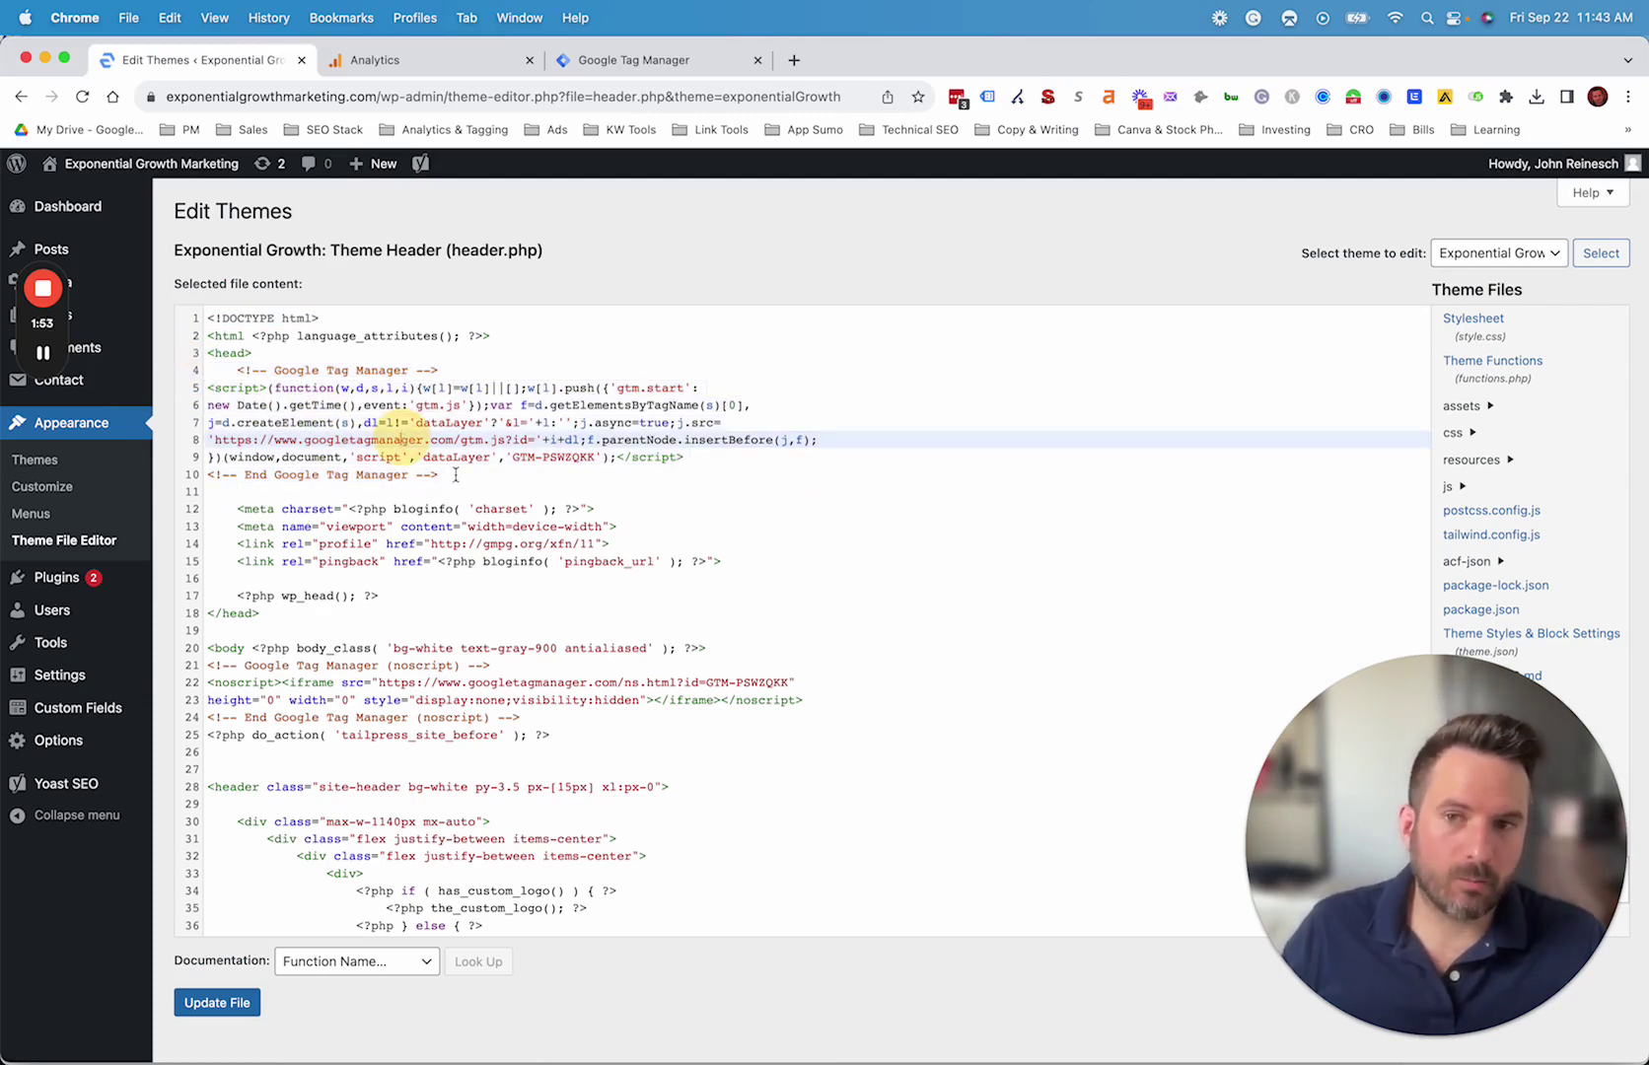
drag(440, 474, 195, 370)
Paste the Google tag snippet on a new line after <head>, undo it, and go to the live site
click(326, 348)
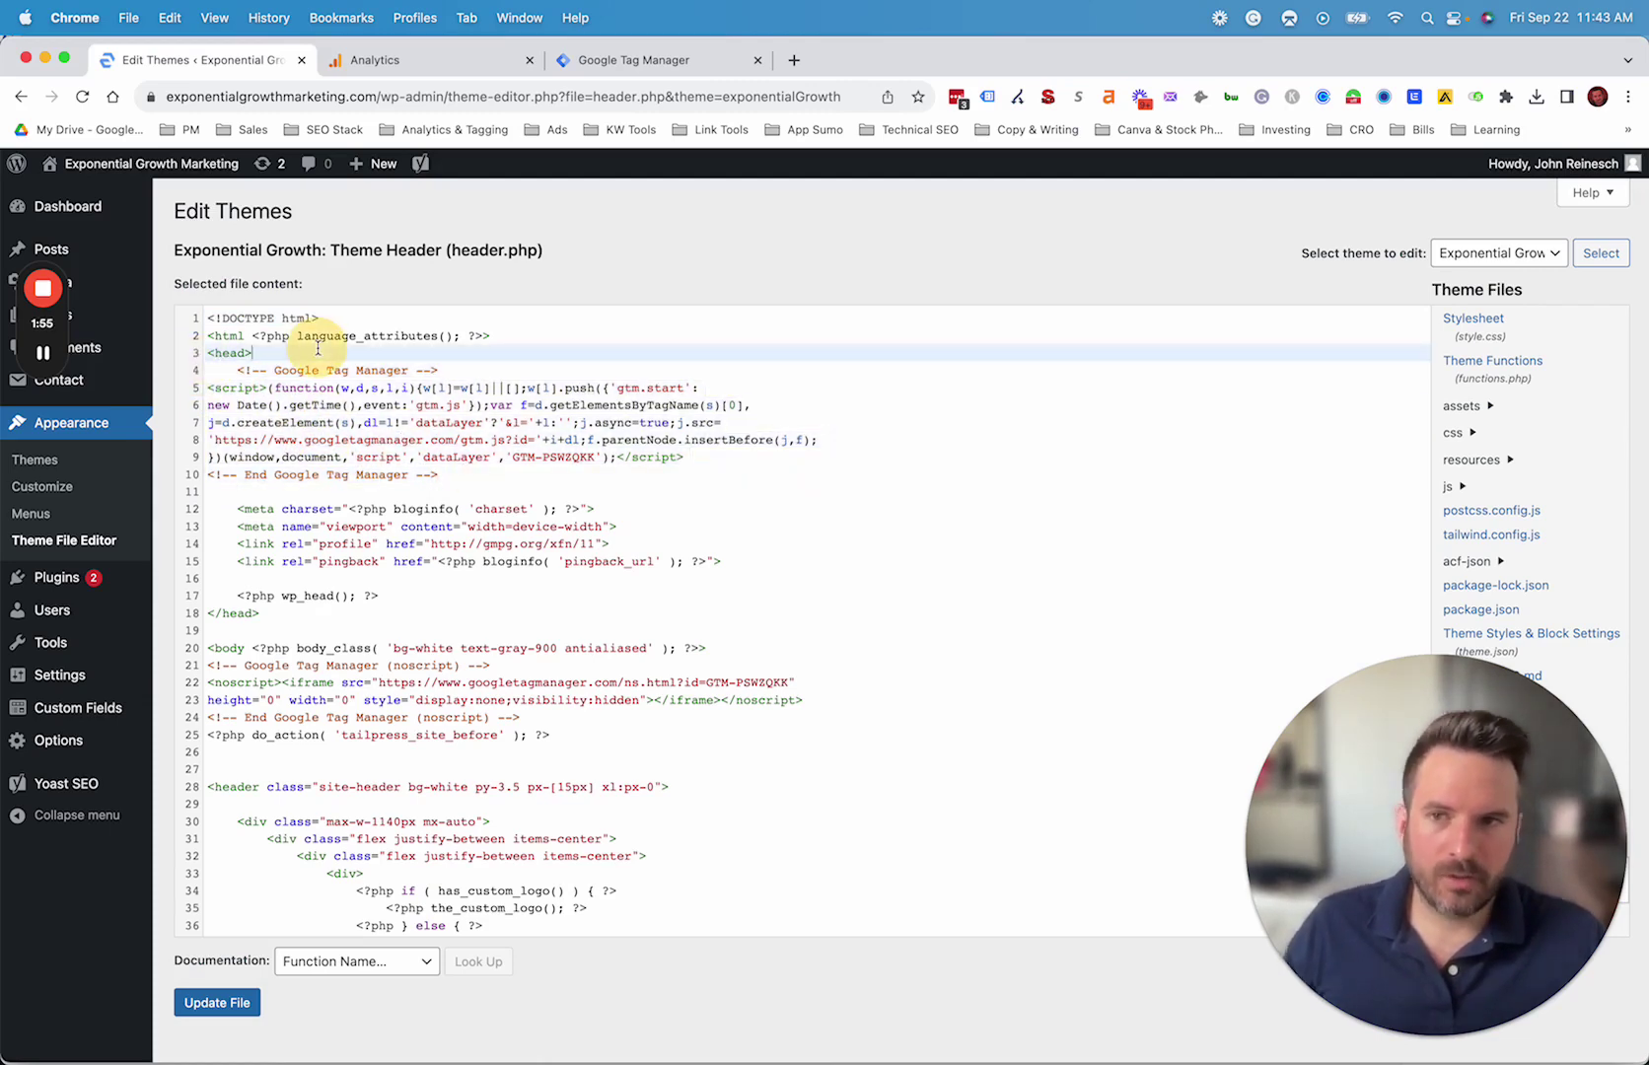
key(Return)
key(BackSpace)
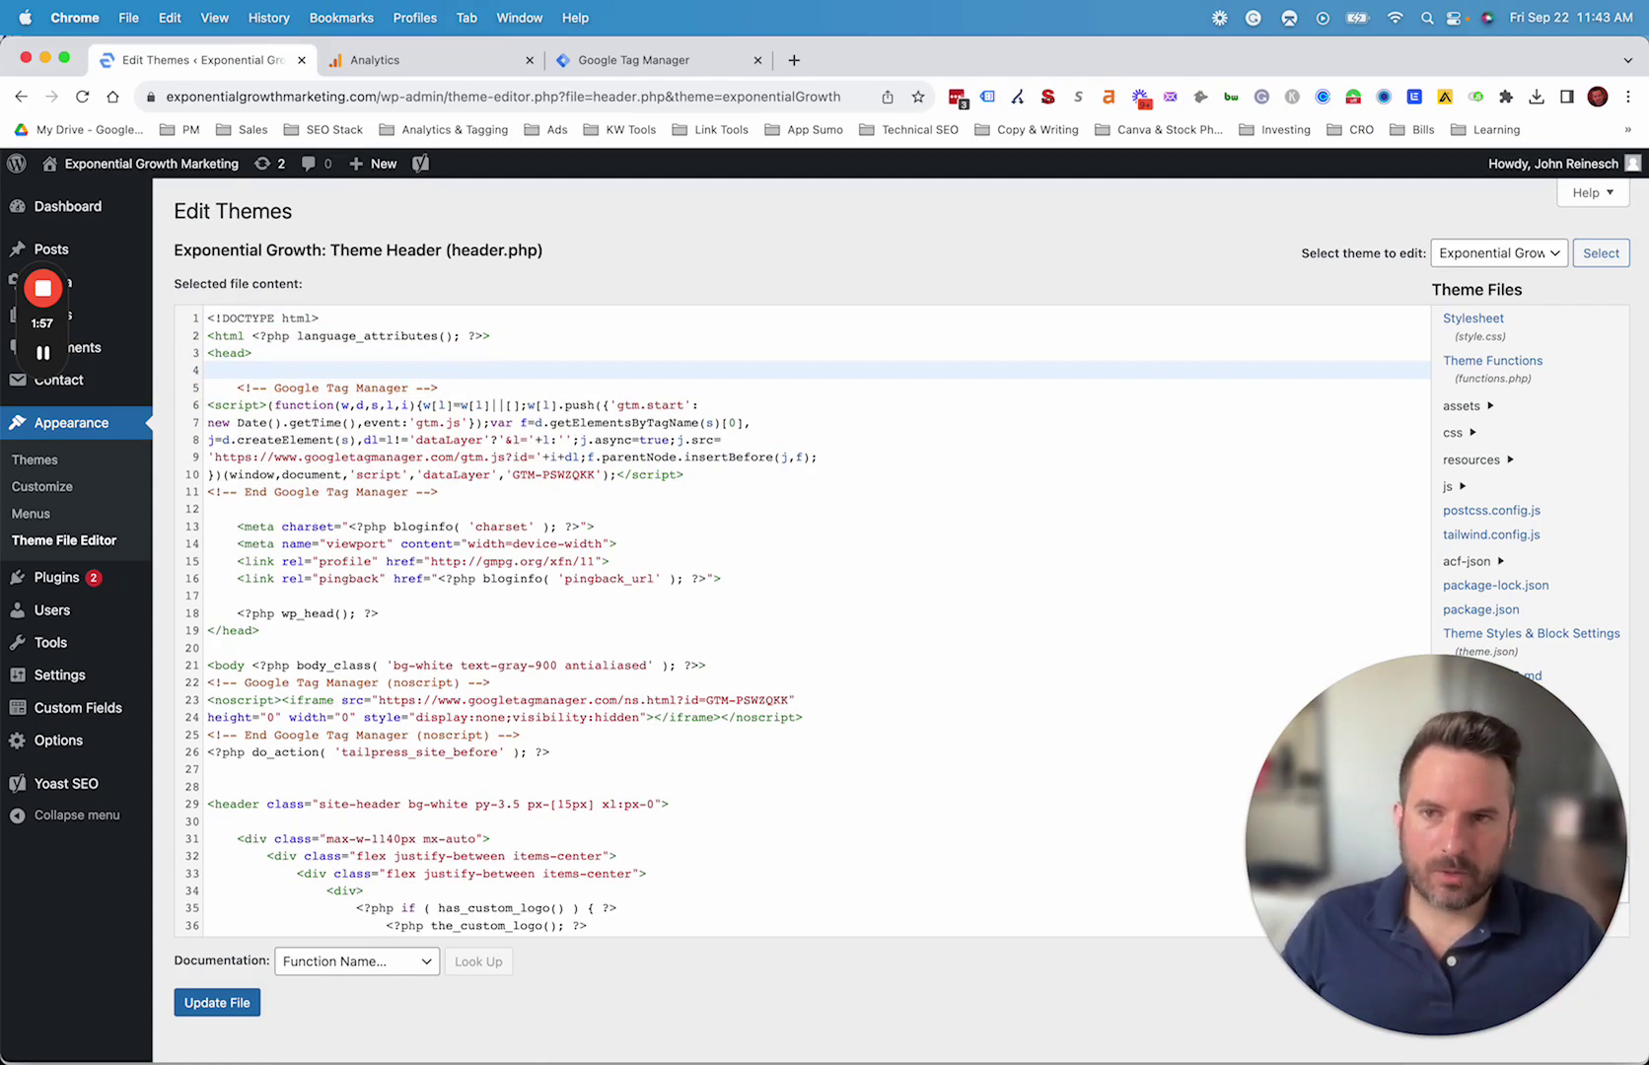
text(<!-- Google tag (gtag.js) --> <script async src="https://www.googletagmanager.com/gtag/js?id=G-VQ8BVMX02E"></script> <script>   window.dataLayer = window.dataLayer || [];   function gtag(){dataLayer.push(arguments);}   gtag('js', new Date());    gtag('config', 'G-VQ8BVMX02E'); </script>)
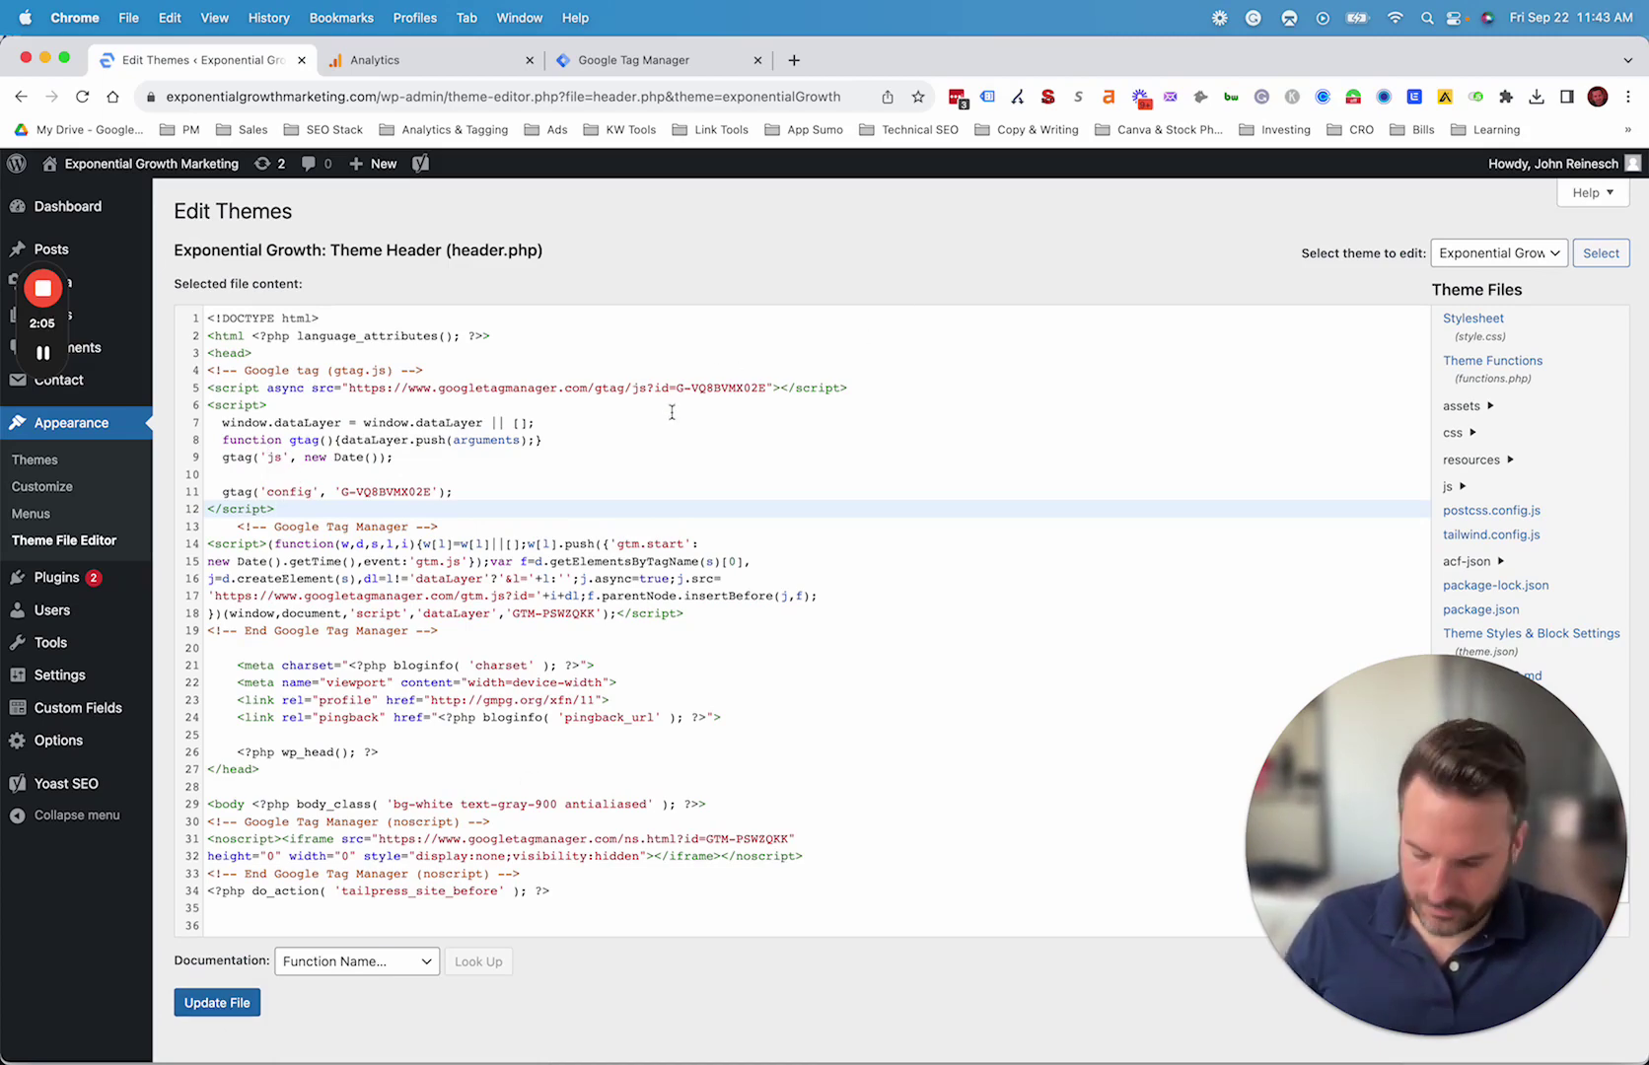
key(super+z)
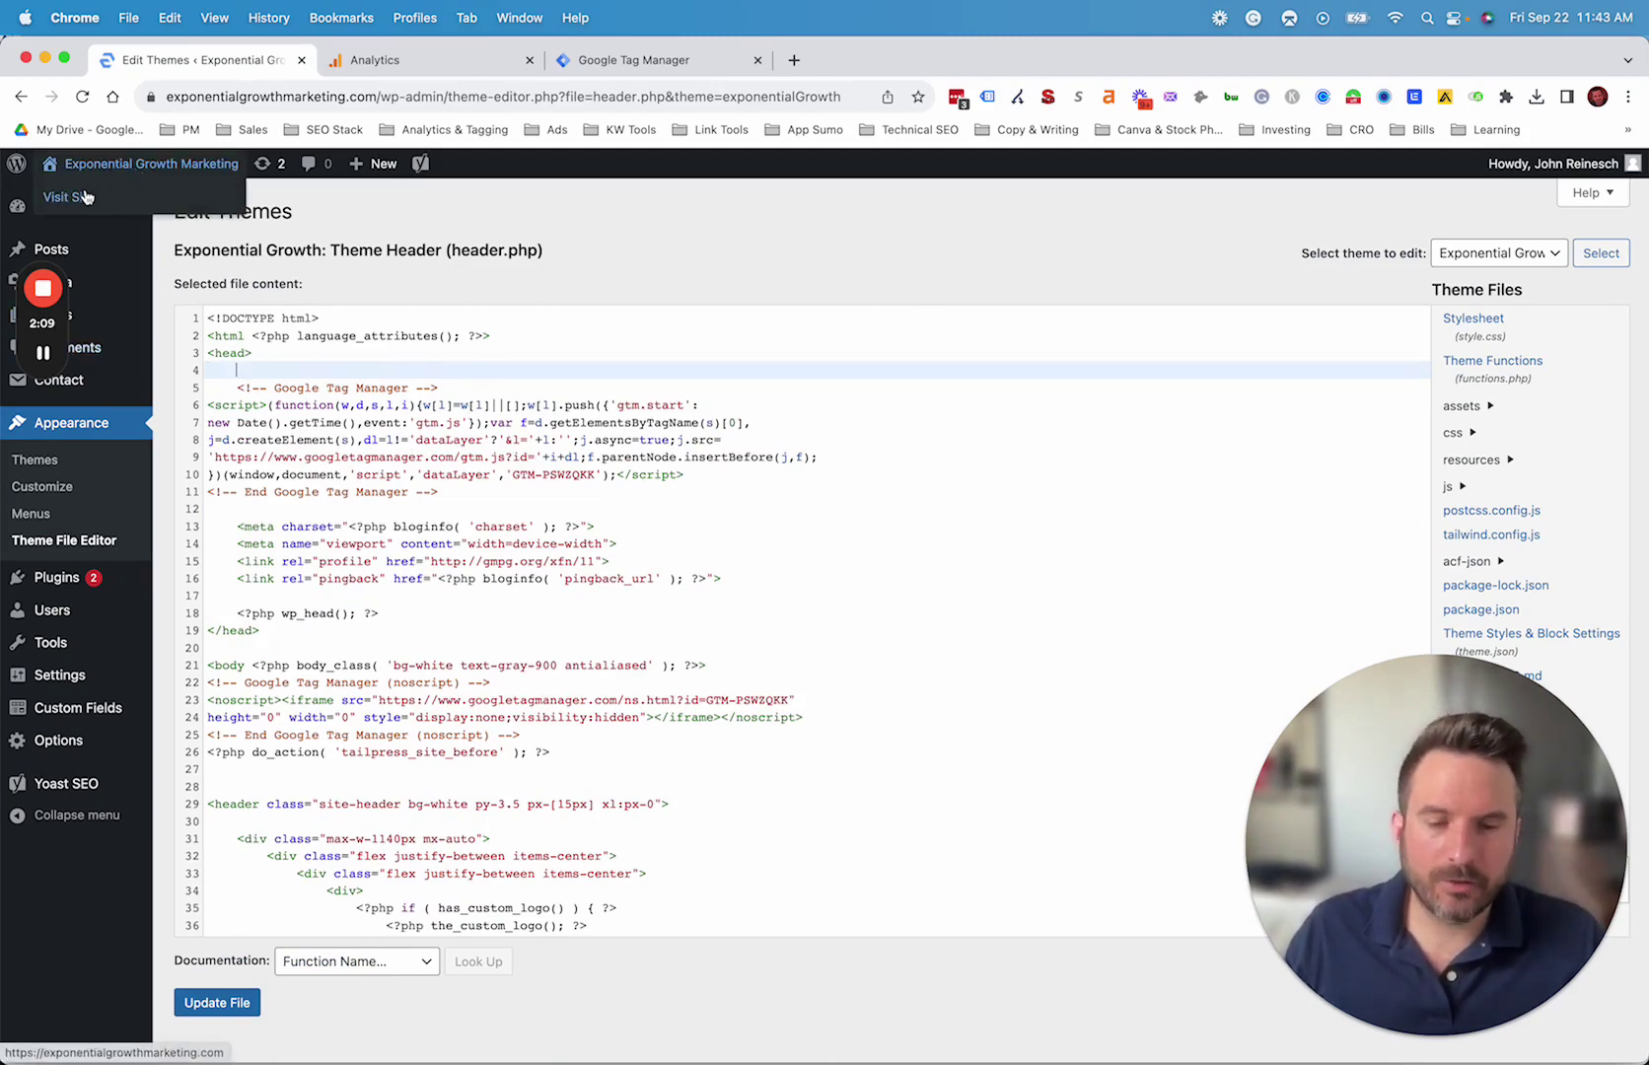
click(86, 196)
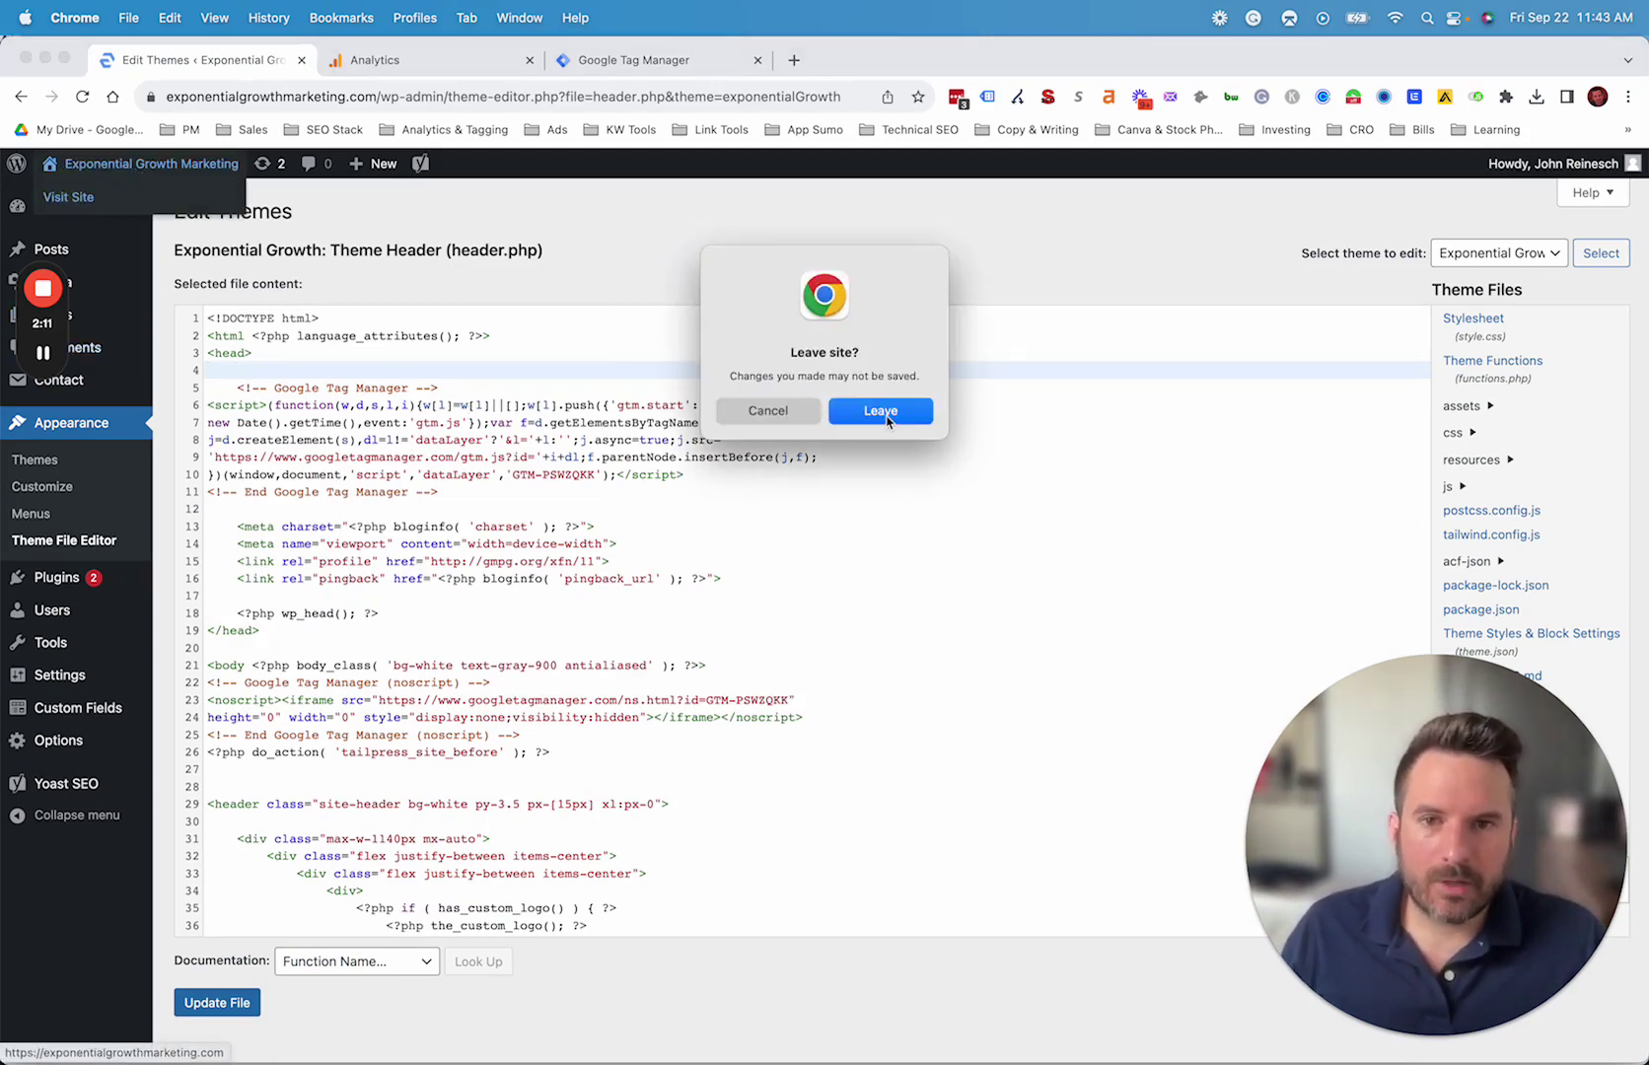
Leave the editor unsaved, view the homepage source, and select container ID GTM-PSWZQKK
click(880, 412)
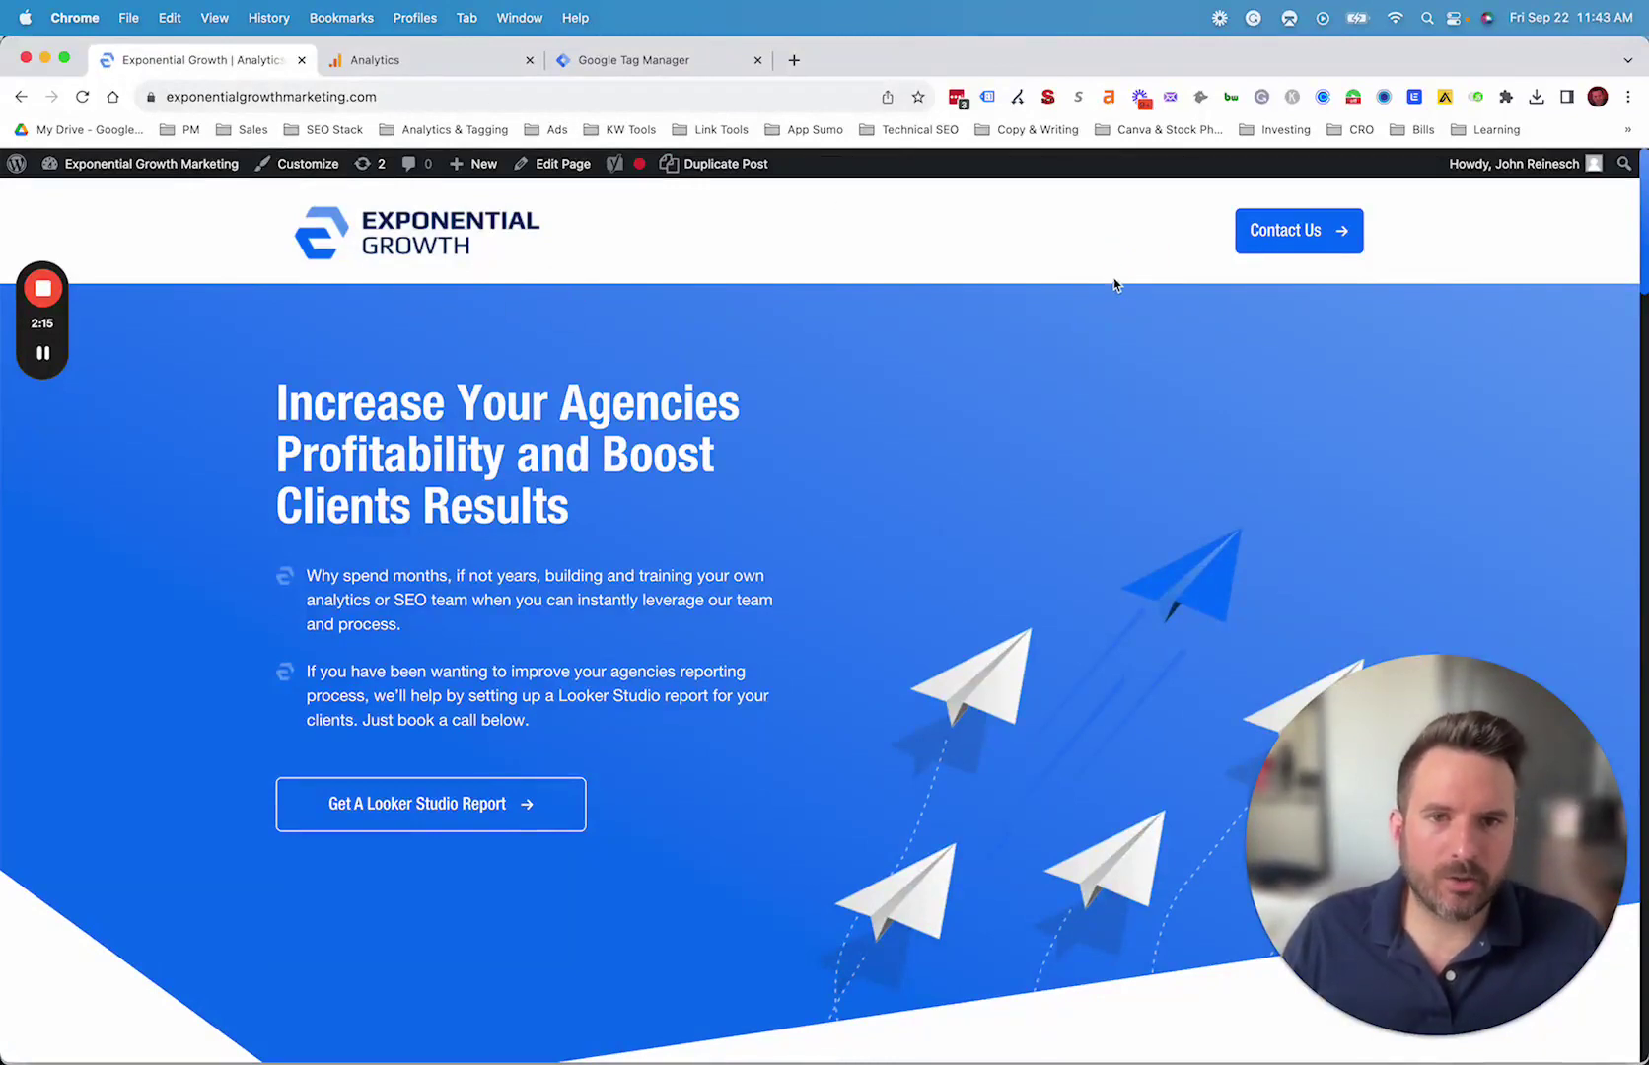
right_click(1141, 260)
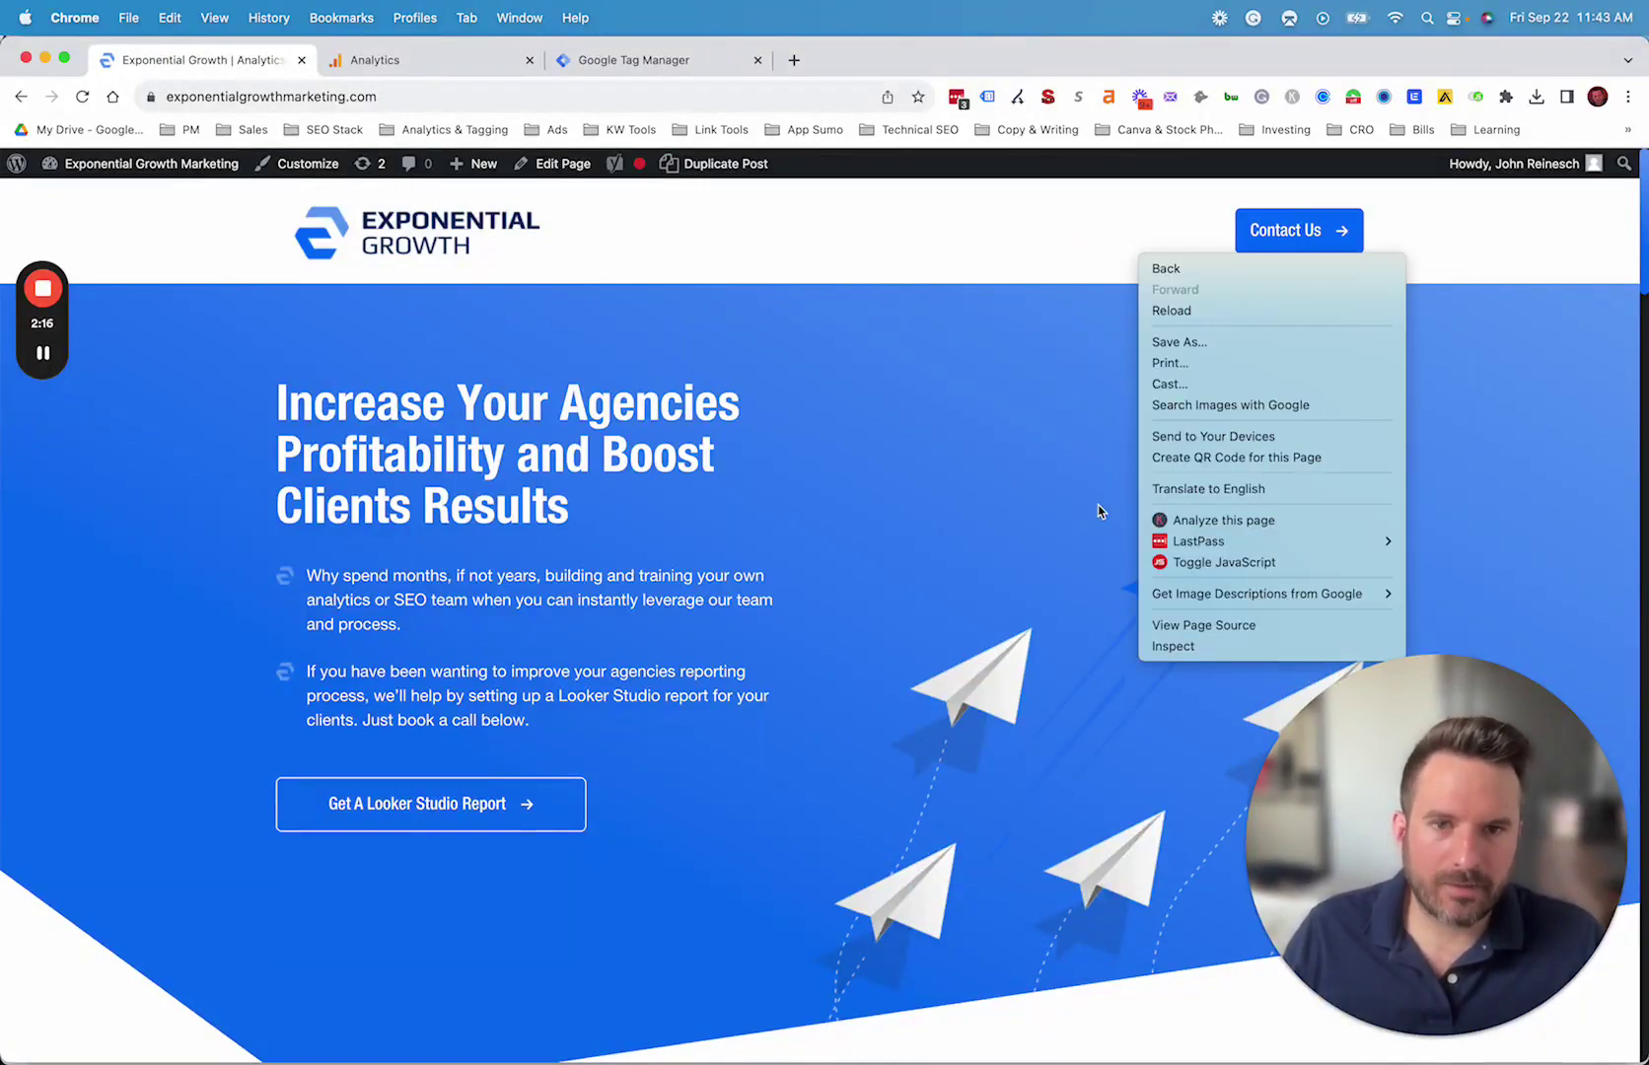
click(1191, 632)
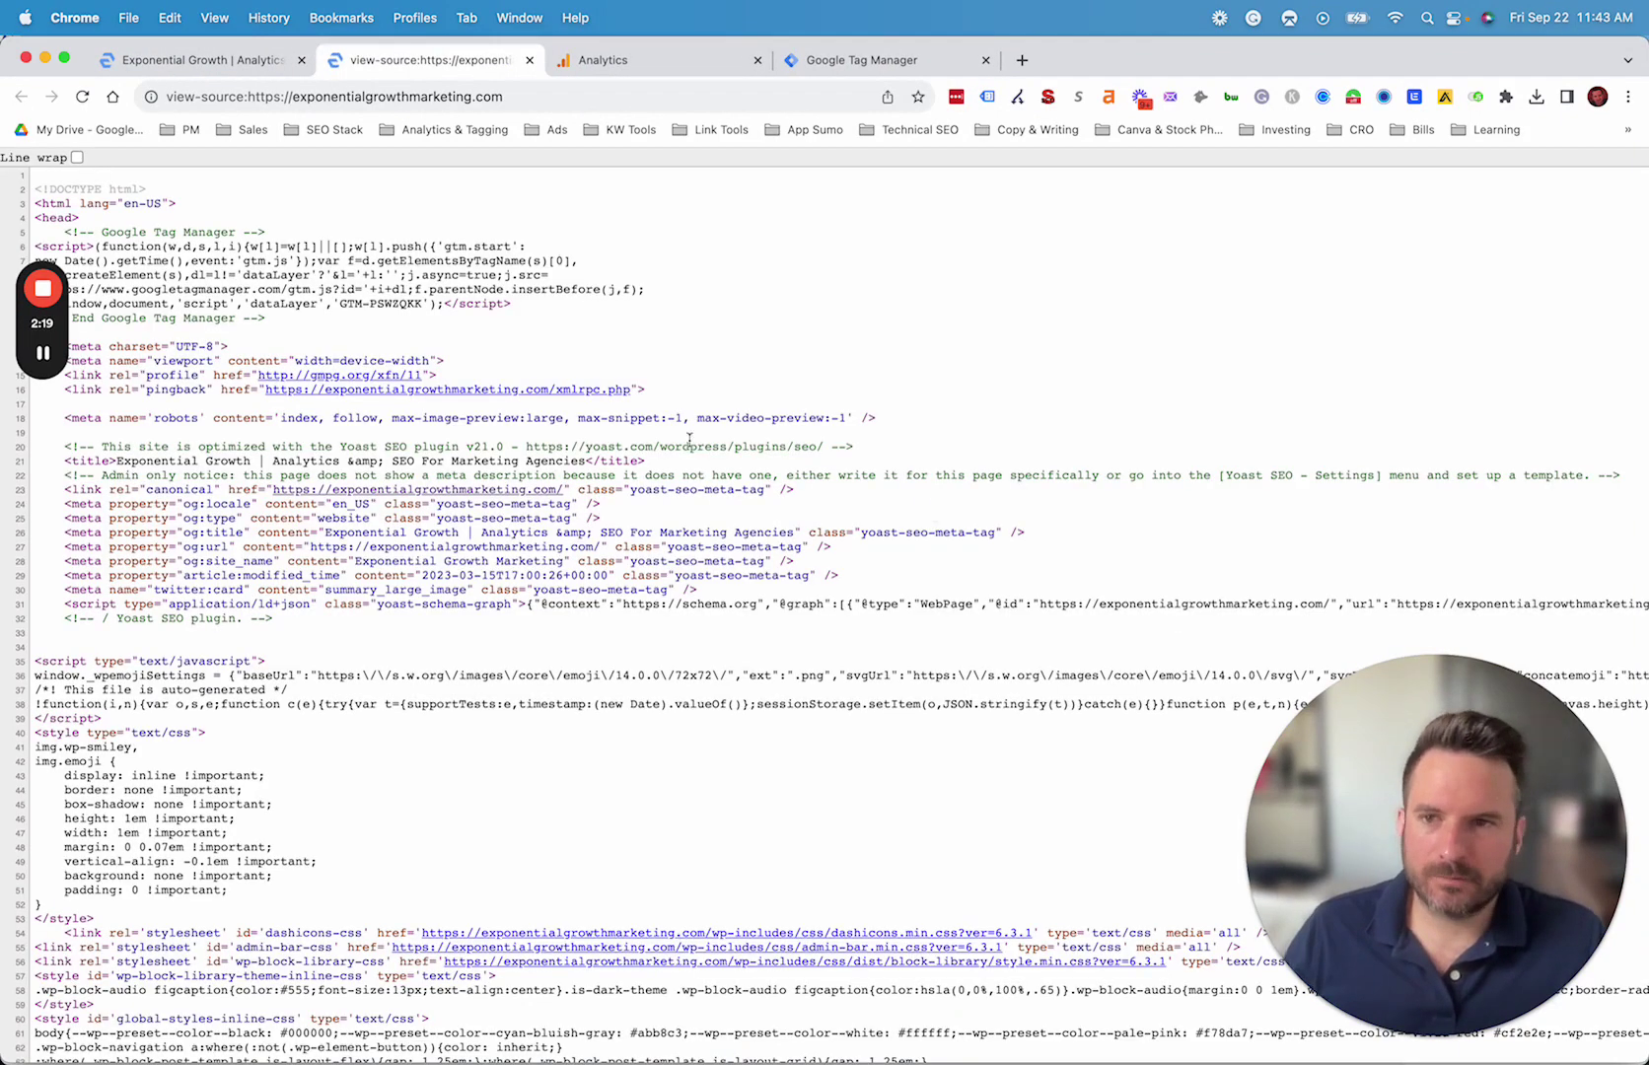
drag(57, 237, 323, 325)
click(226, 290)
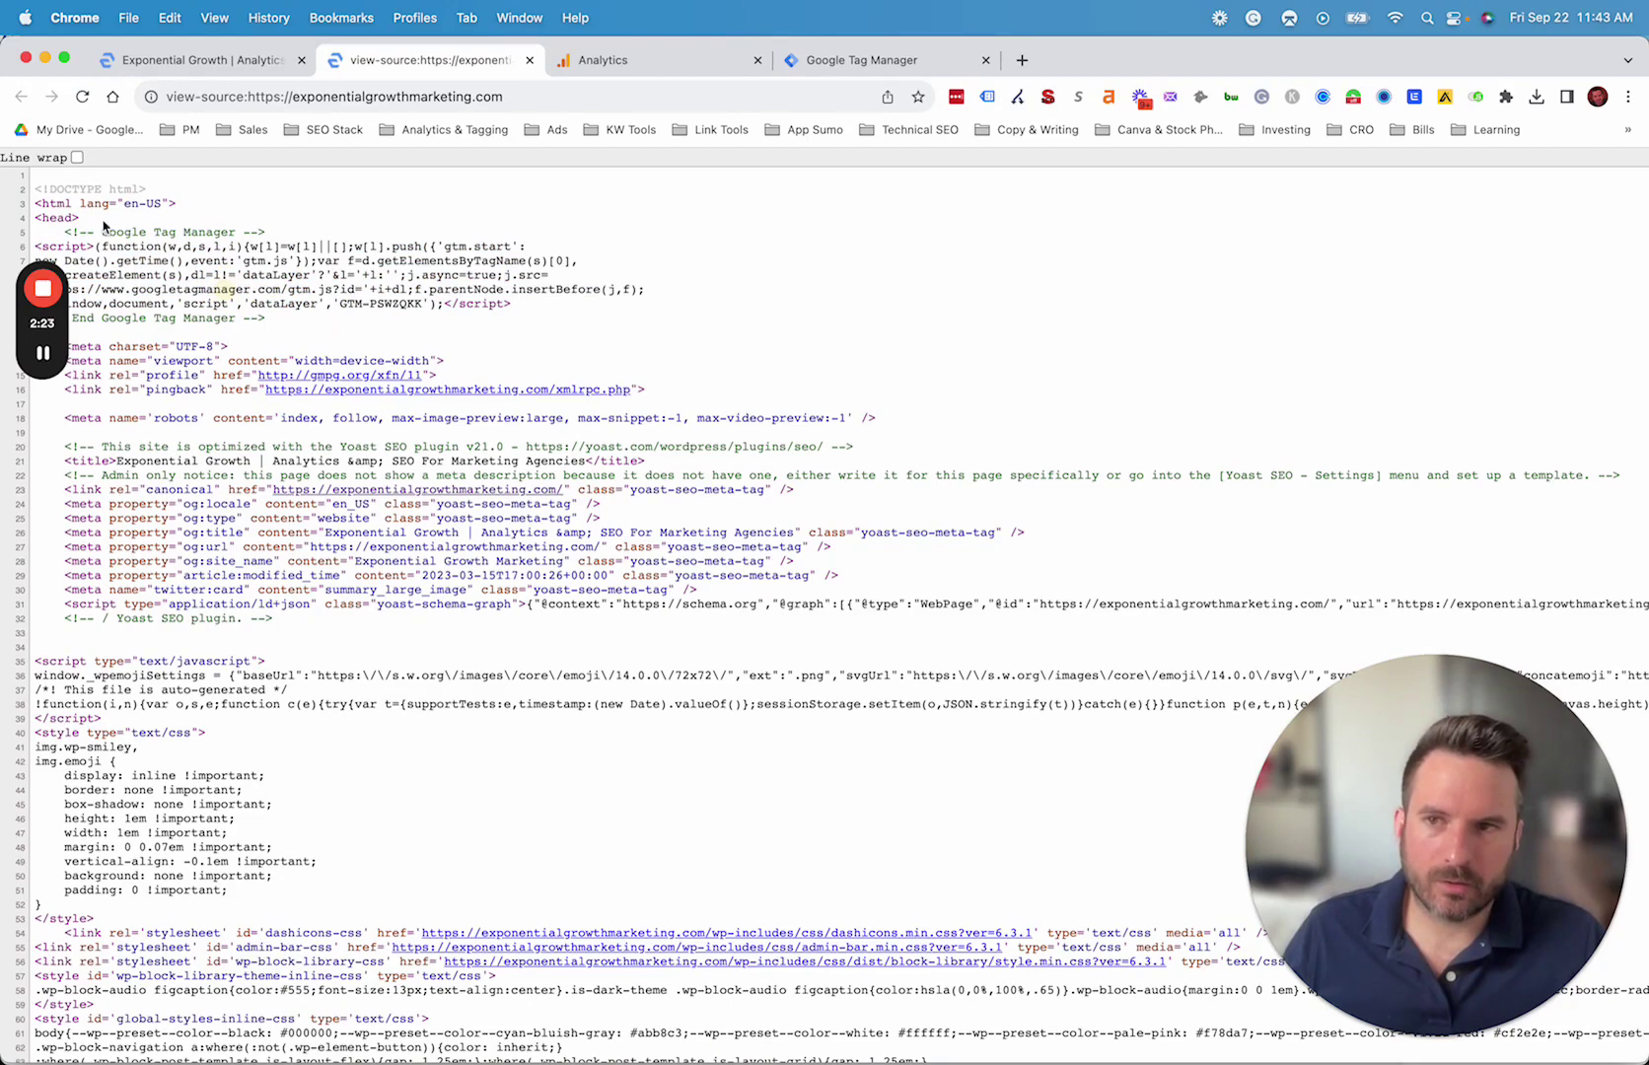
double_click(149, 230)
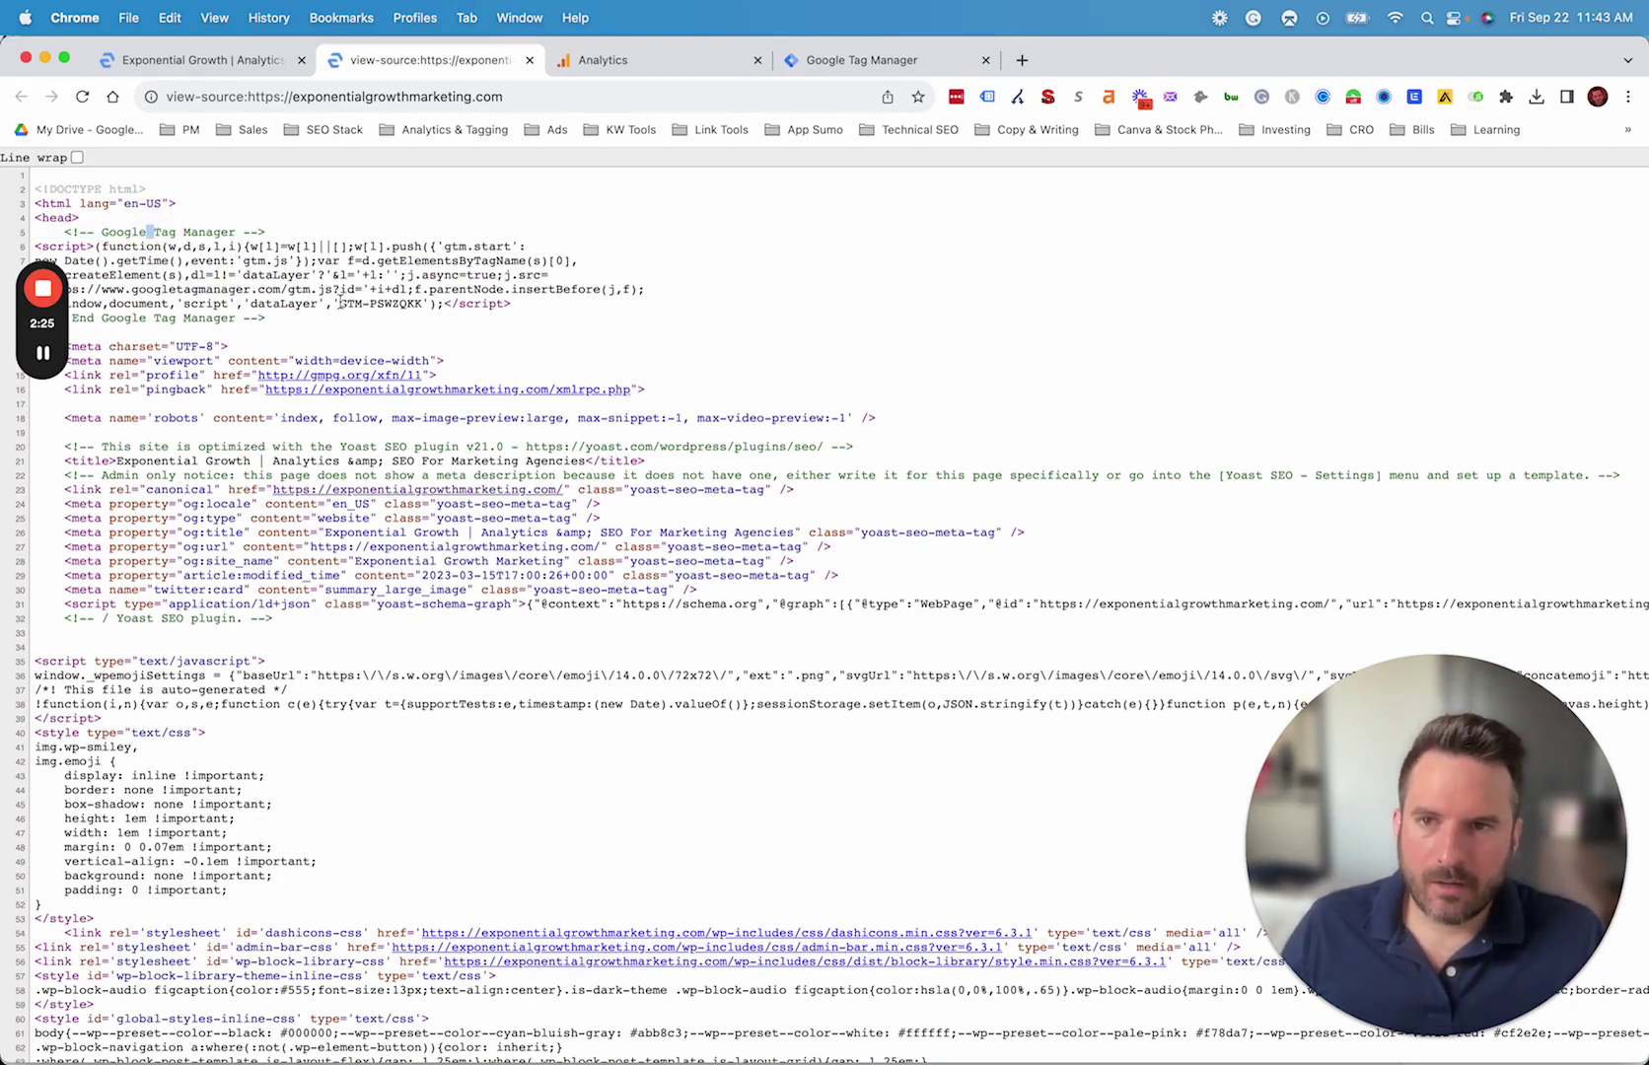
drag(339, 303, 416, 307)
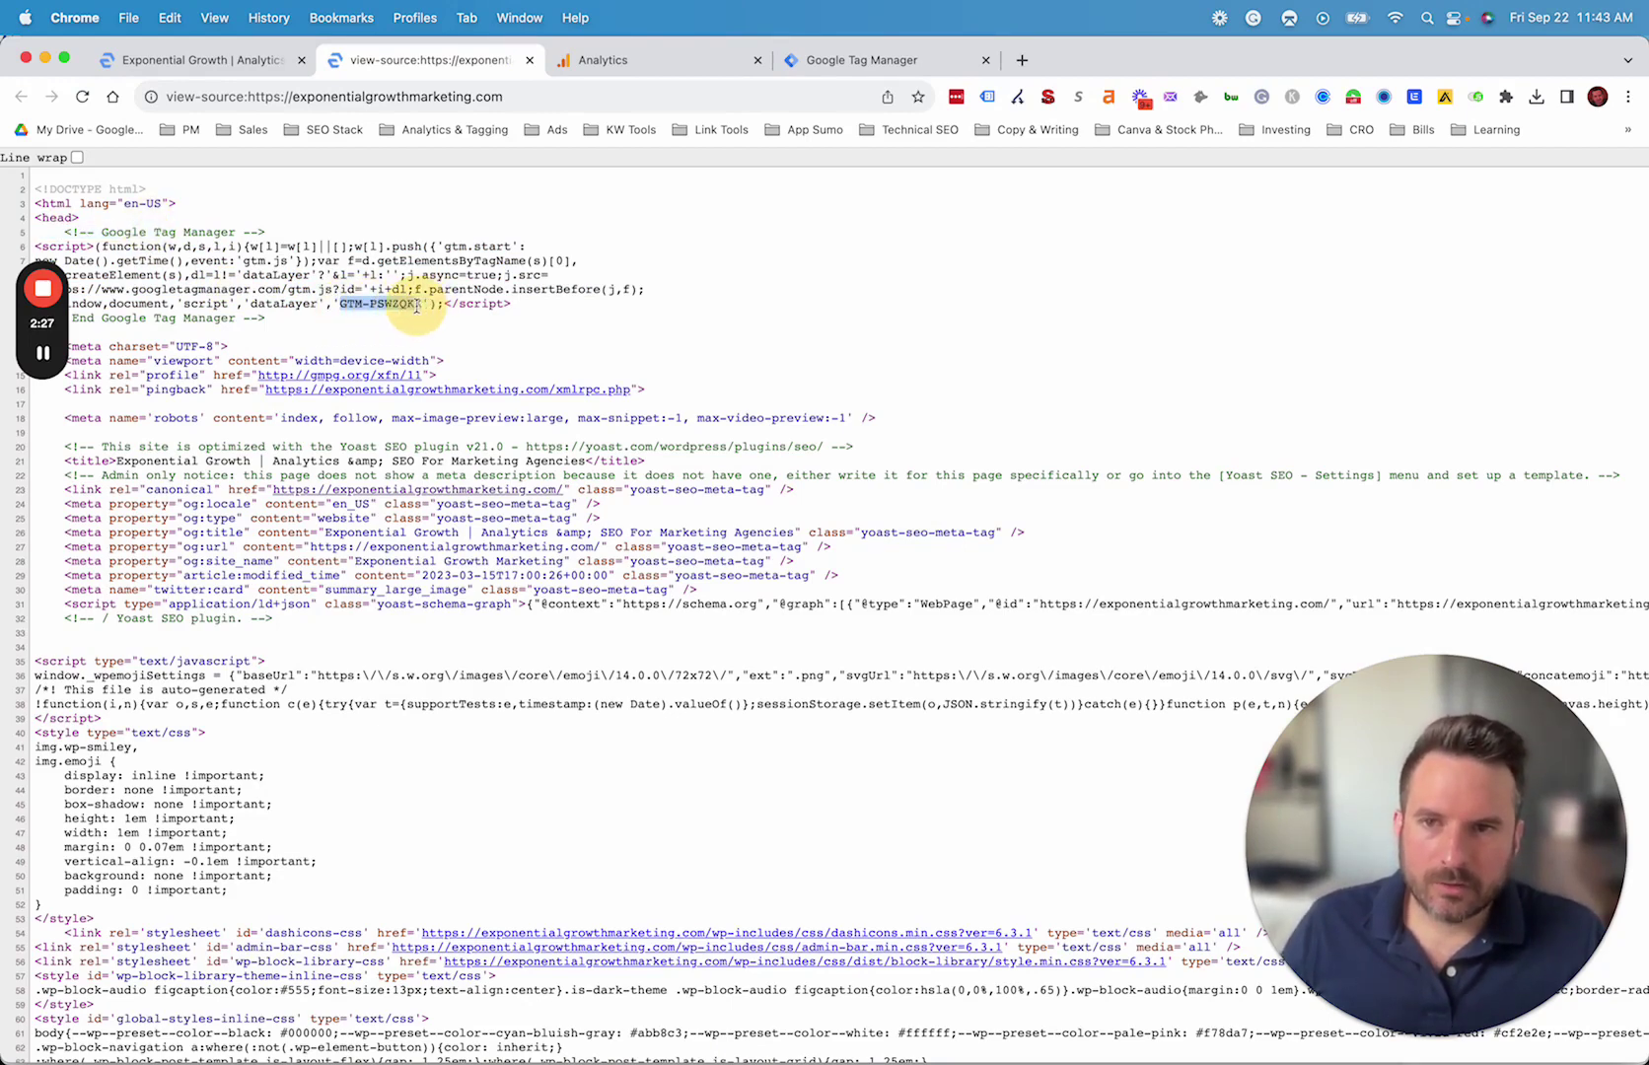
Copy the measurement ID G-VQ8BVMX02E from the GA4 installation instructions
click(656, 60)
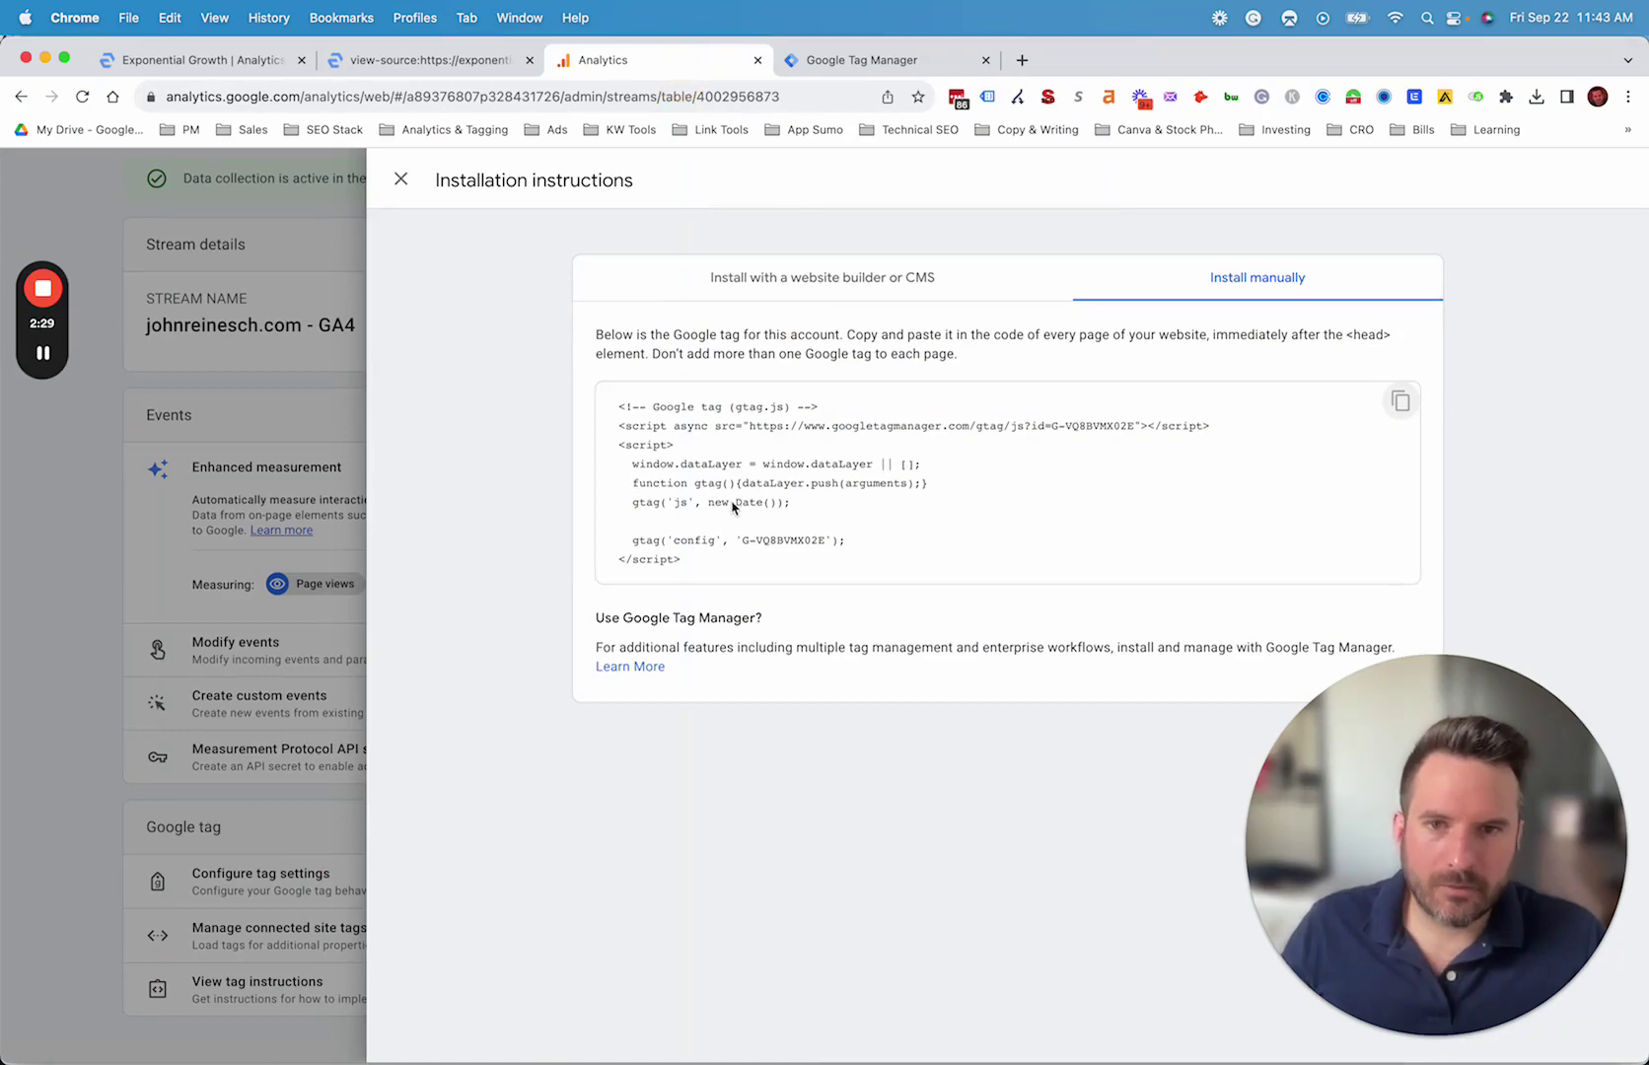
drag(742, 541, 826, 549)
key(super+c)
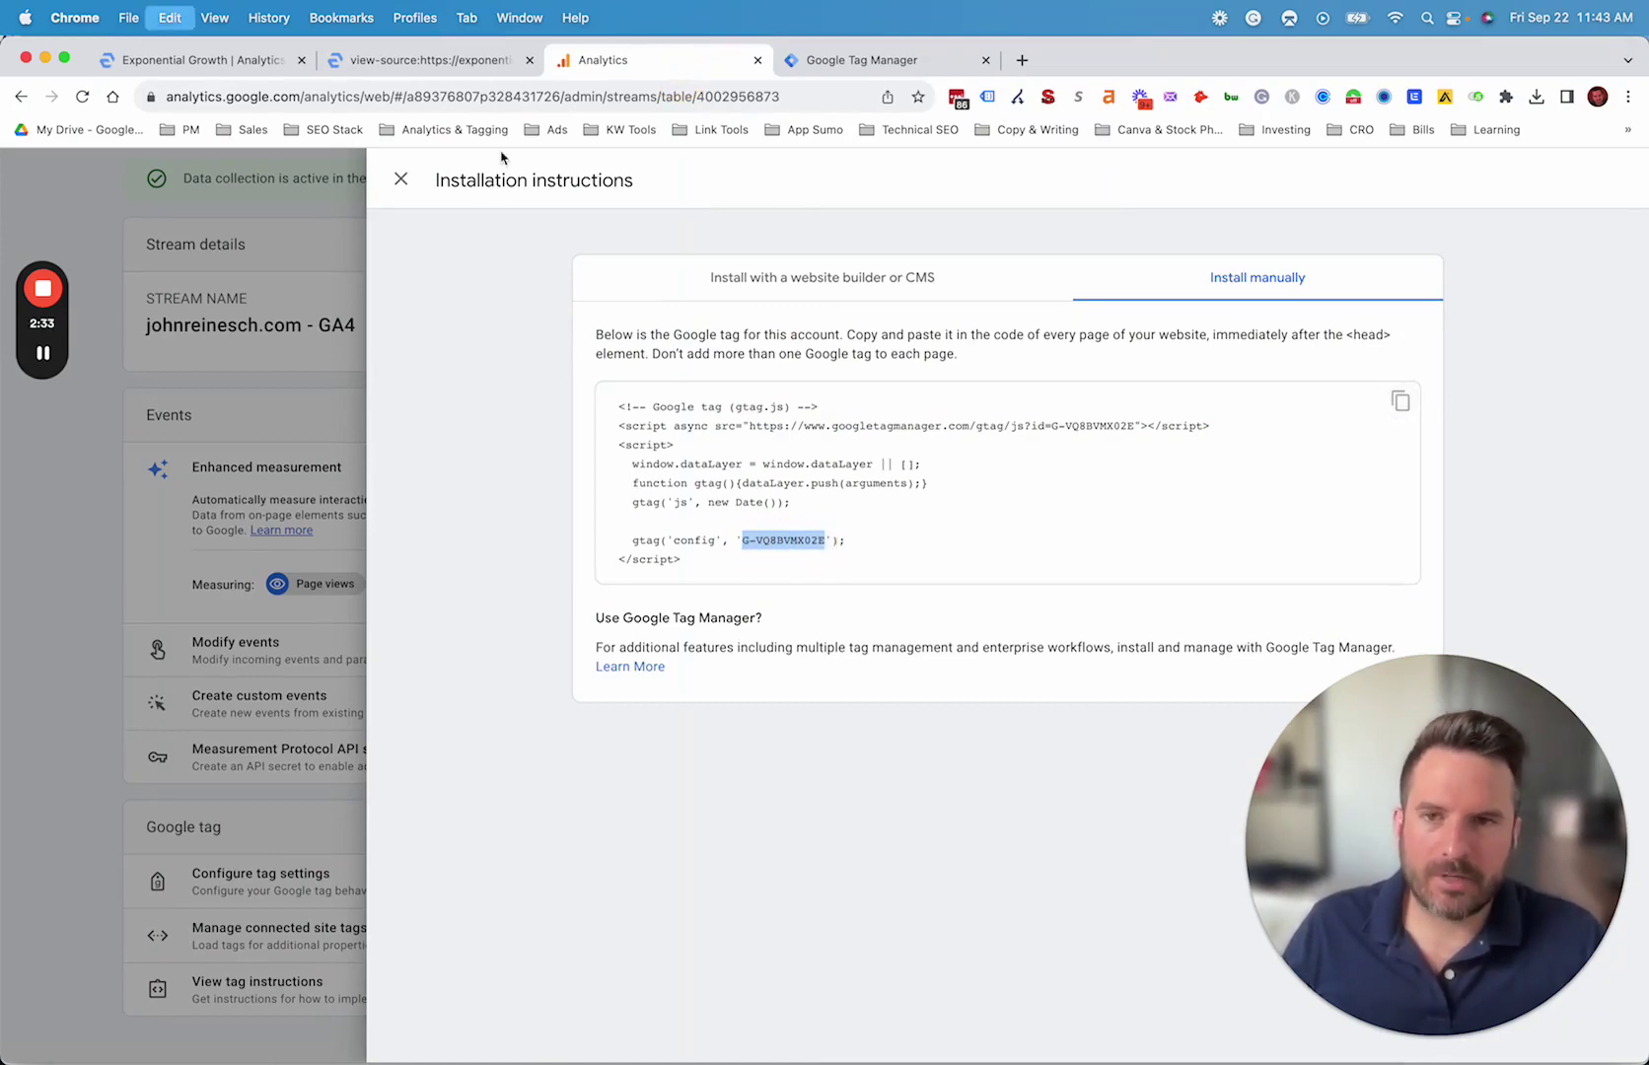
Search the page source for 'gtm-' and close the find bar
click(841, 60)
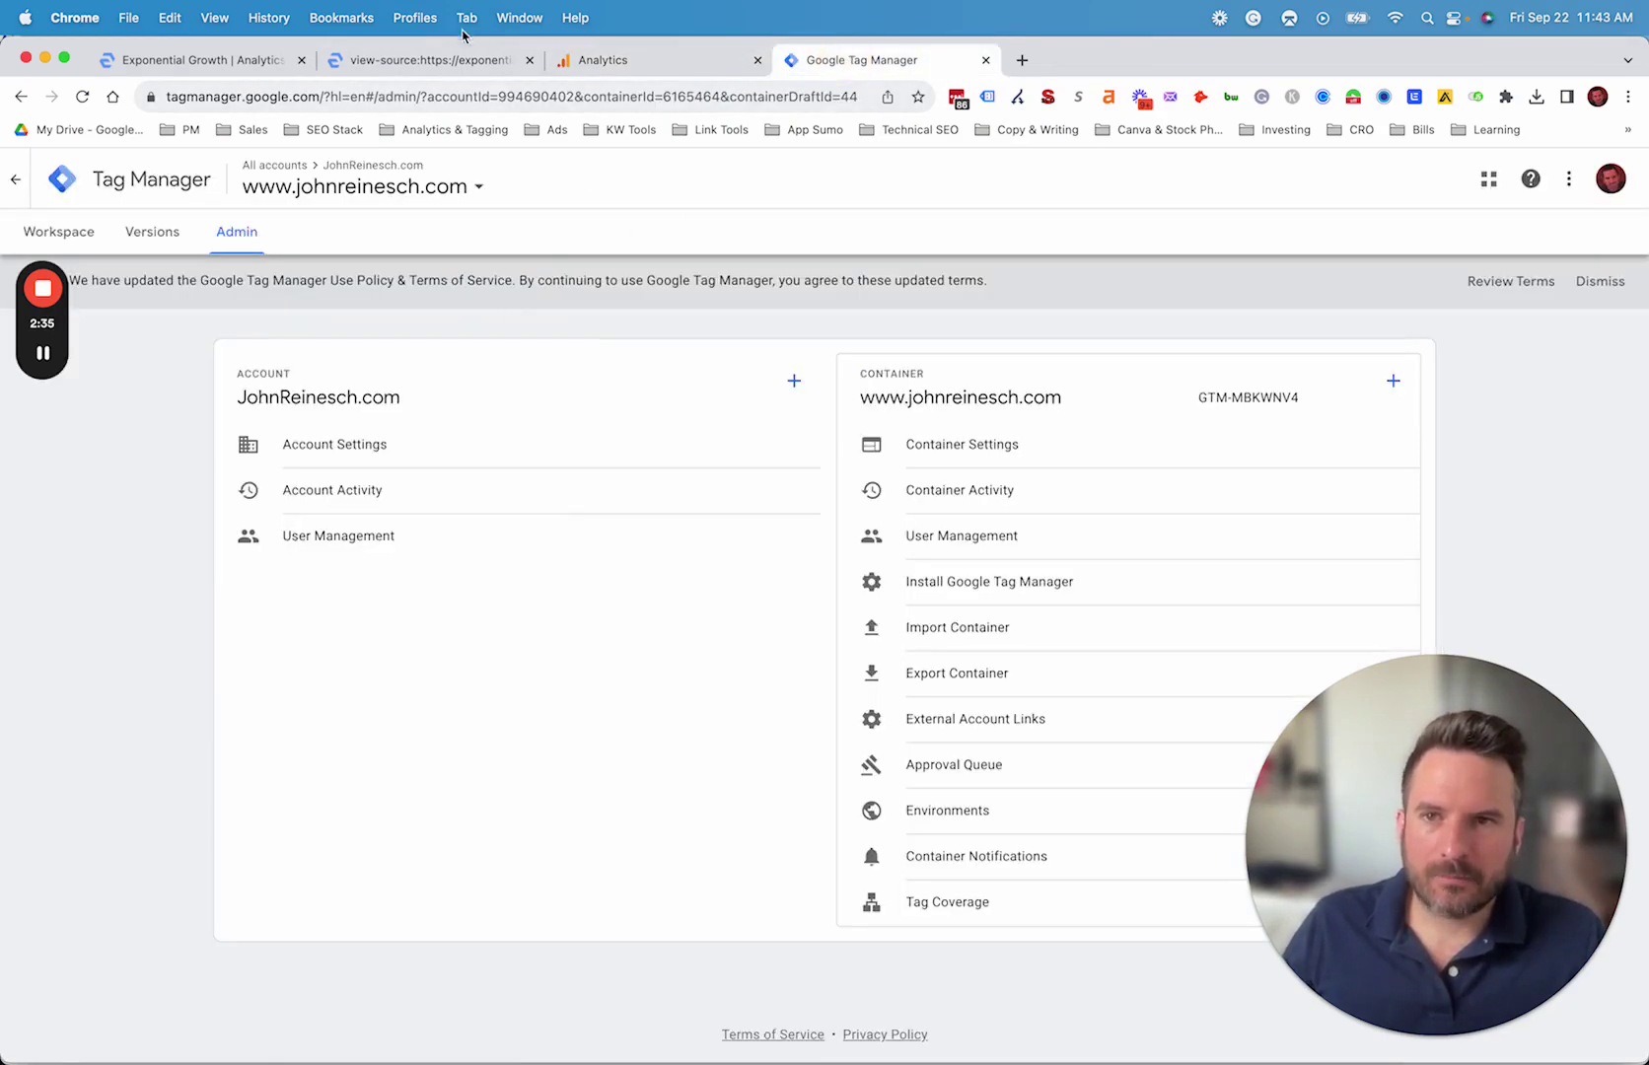
click(435, 63)
key(super+f)
text(gtm-)
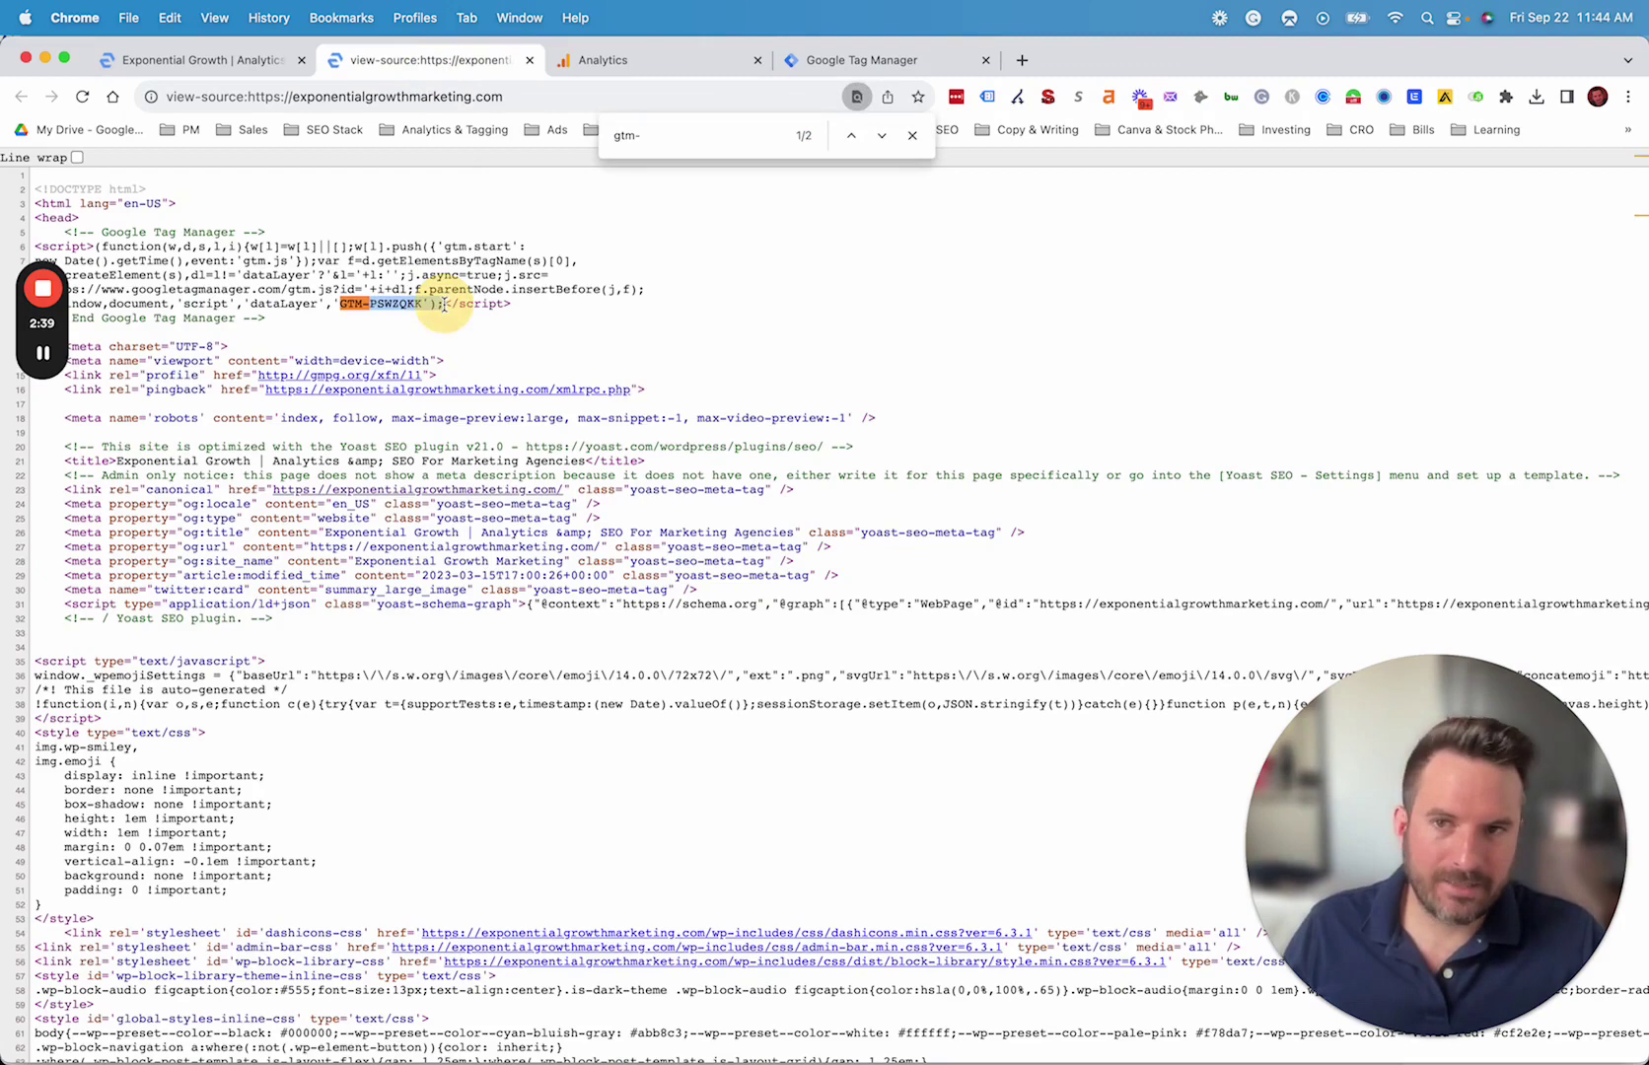
click(913, 135)
Enable Tag Assistant on the homepage, reload, and inspect the G-7FRZLQ3Y7J site tag among six tags
click(530, 60)
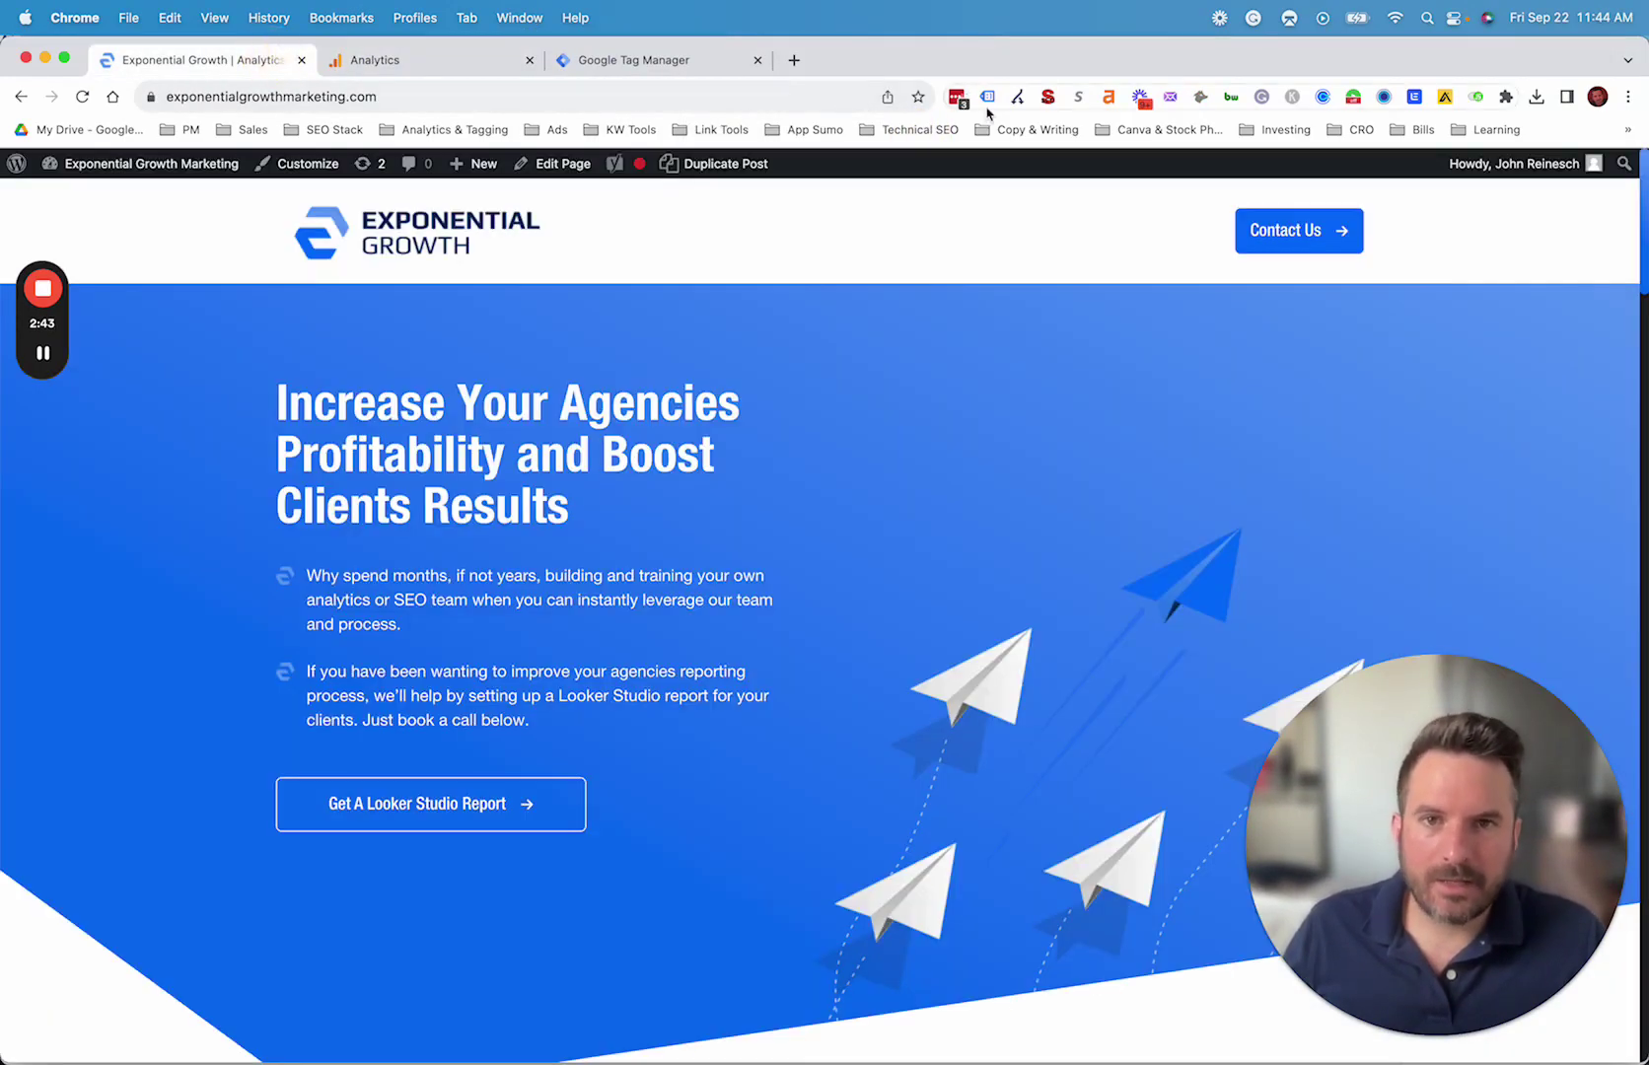
click(987, 95)
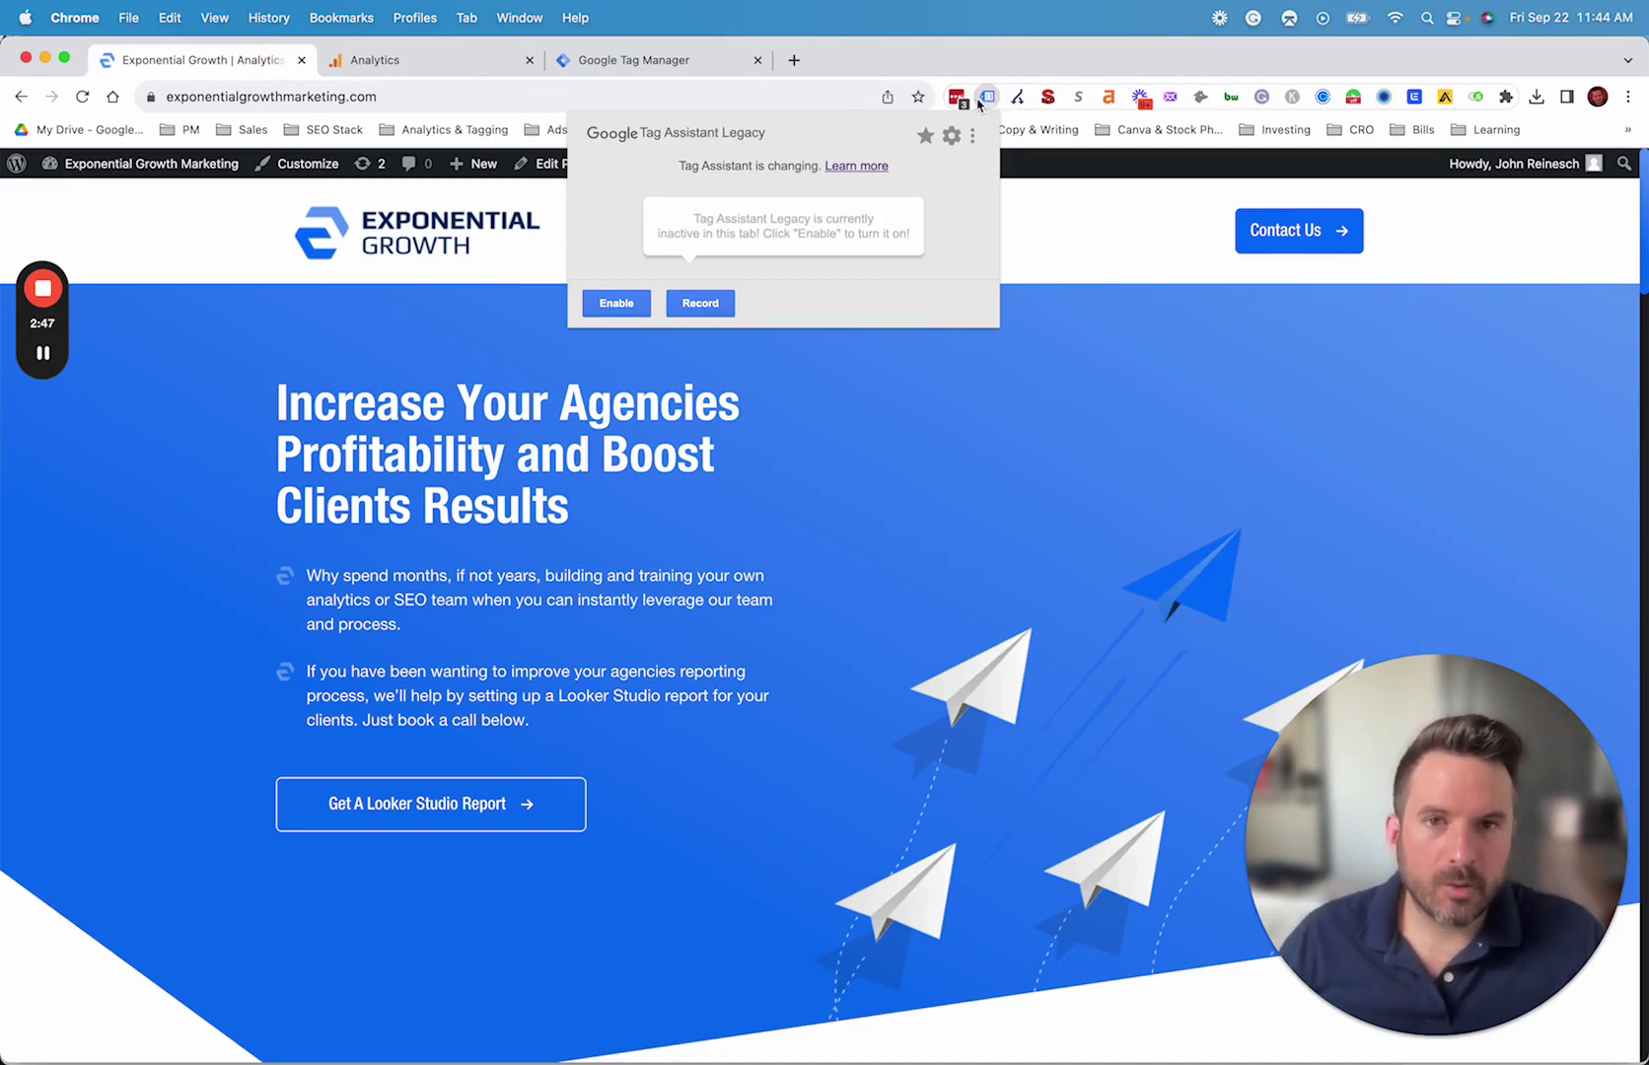
click(616, 302)
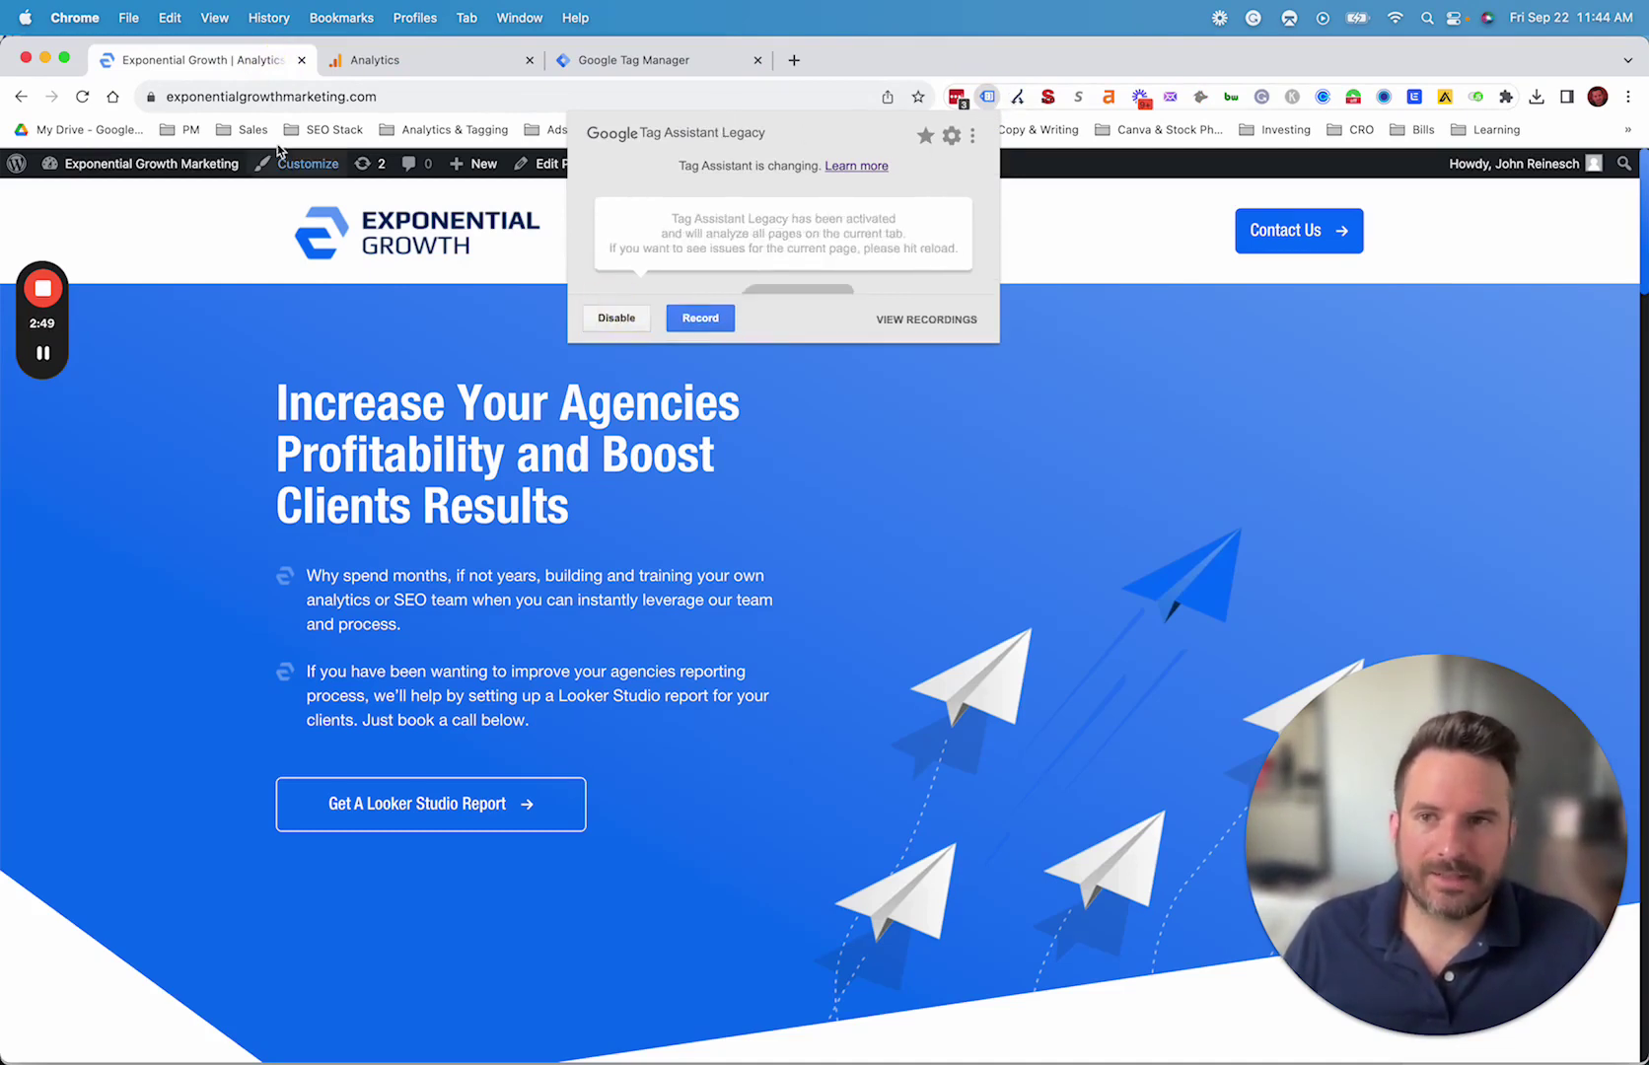
click(83, 97)
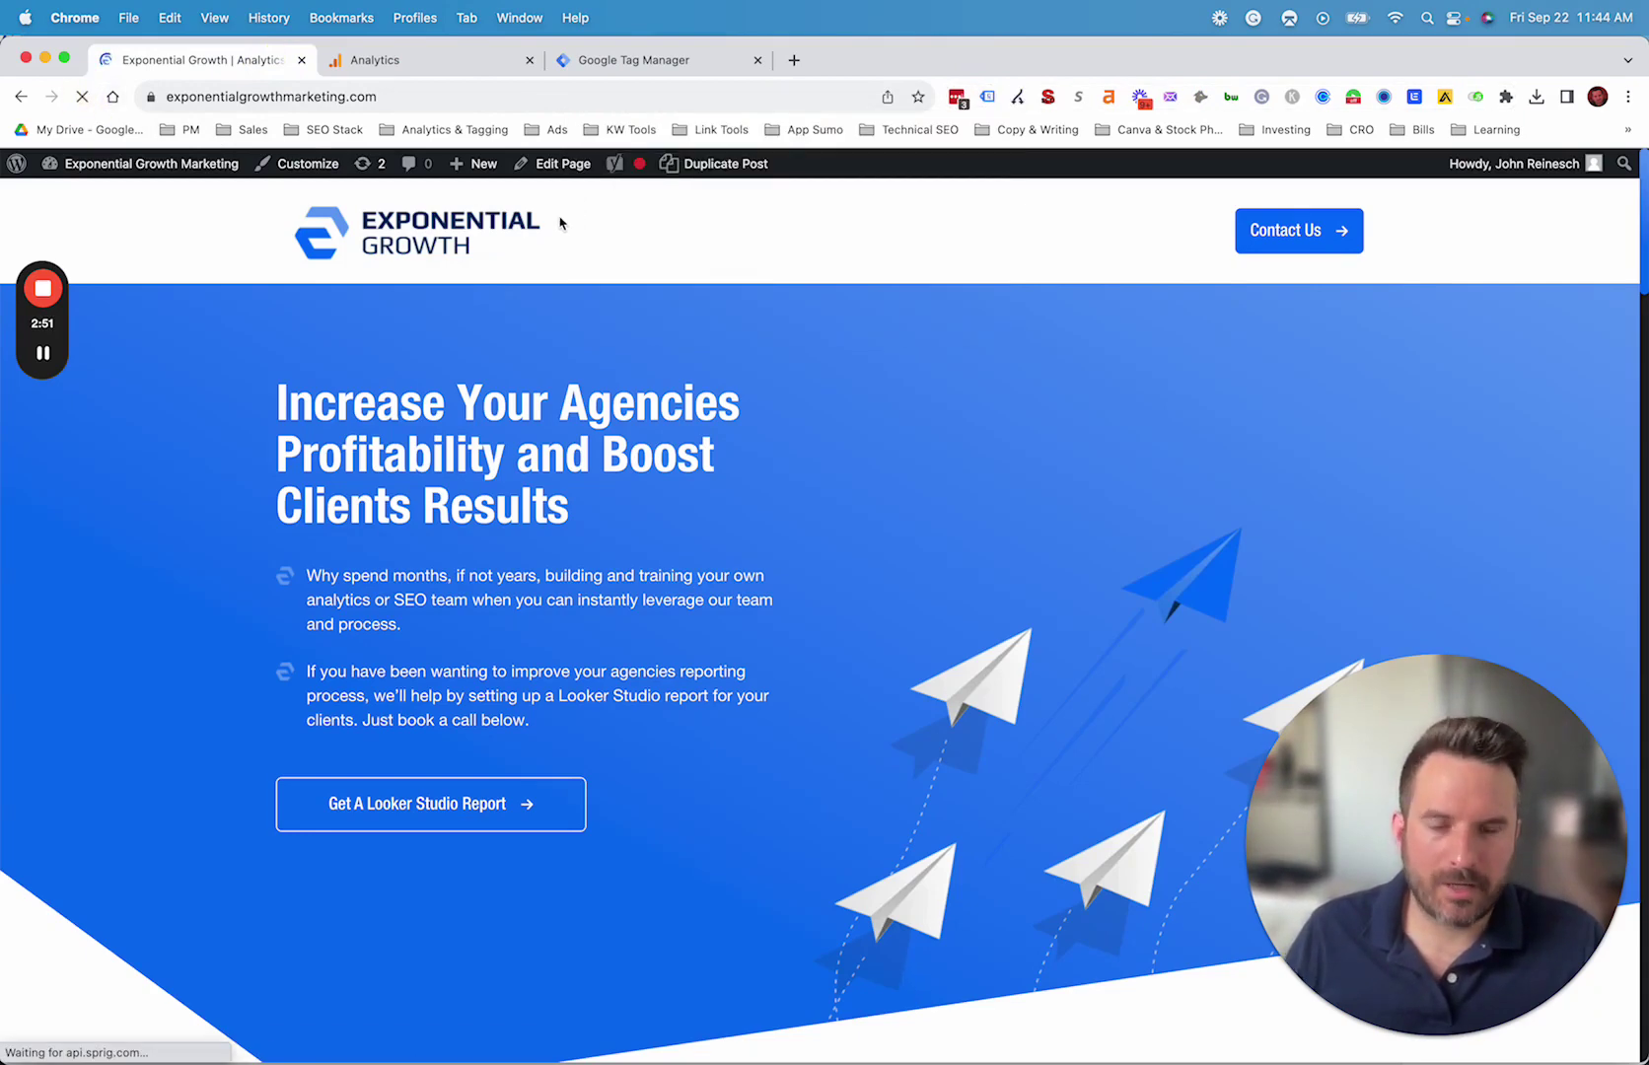
click(988, 96)
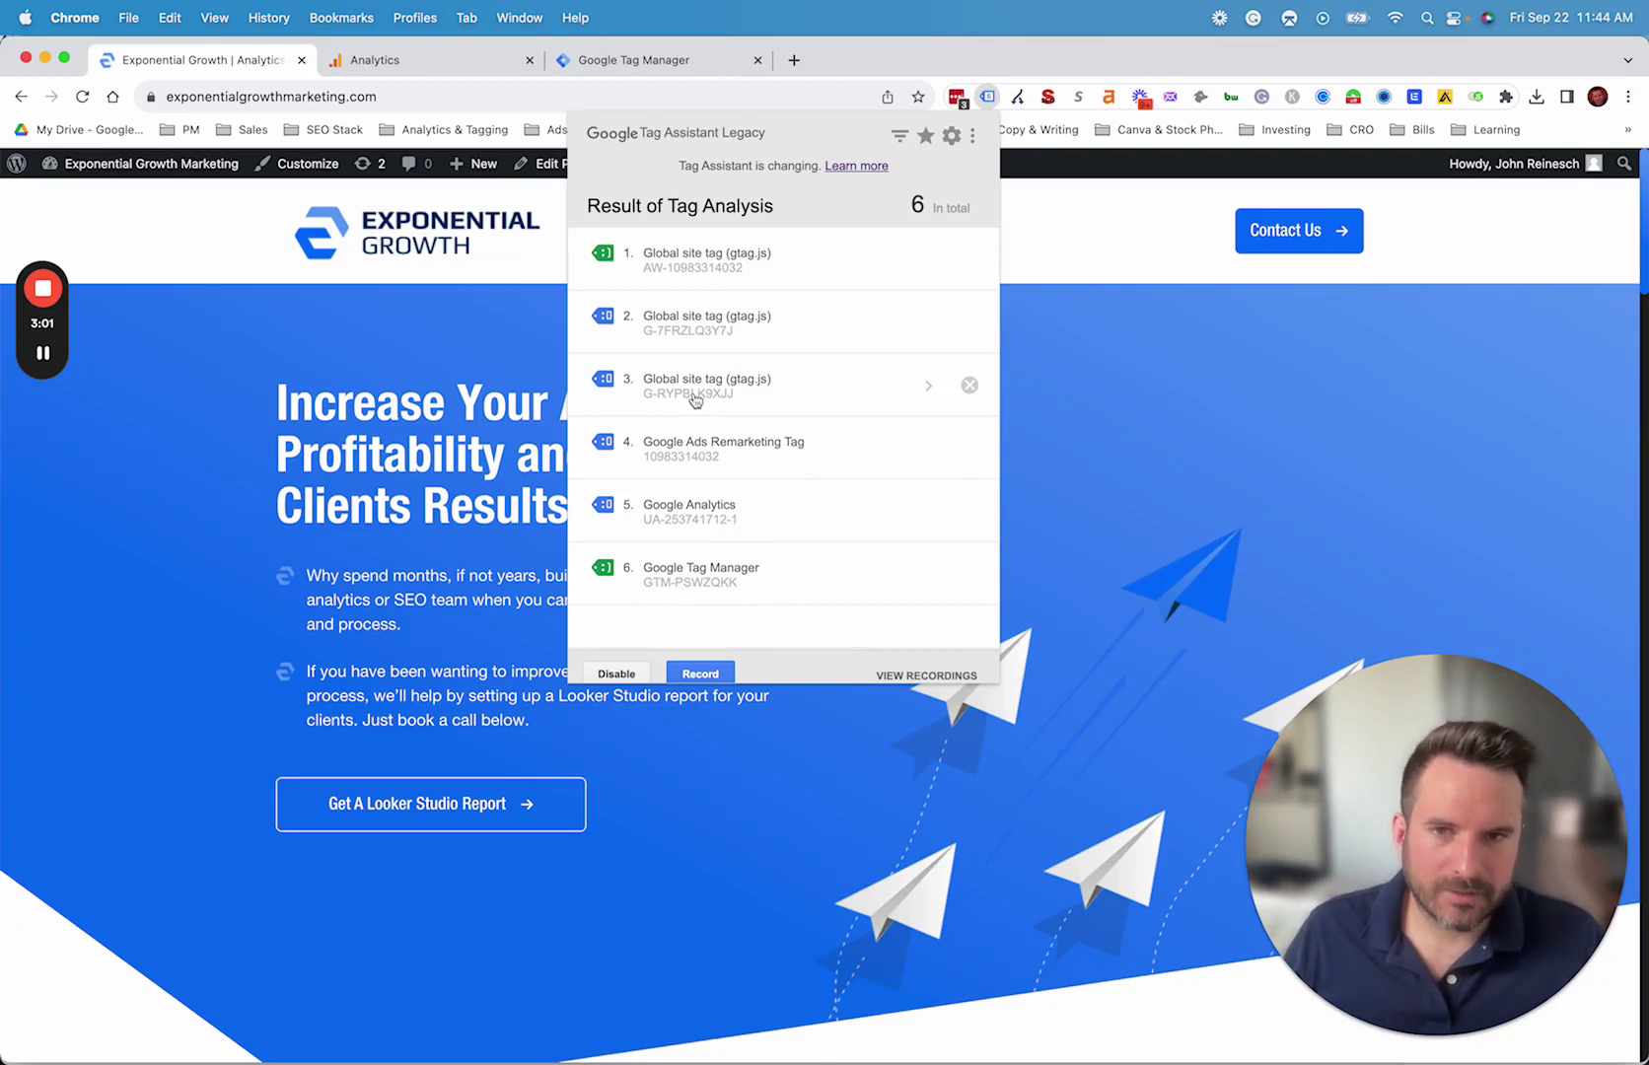
drag(644, 339, 935, 309)
click(751, 340)
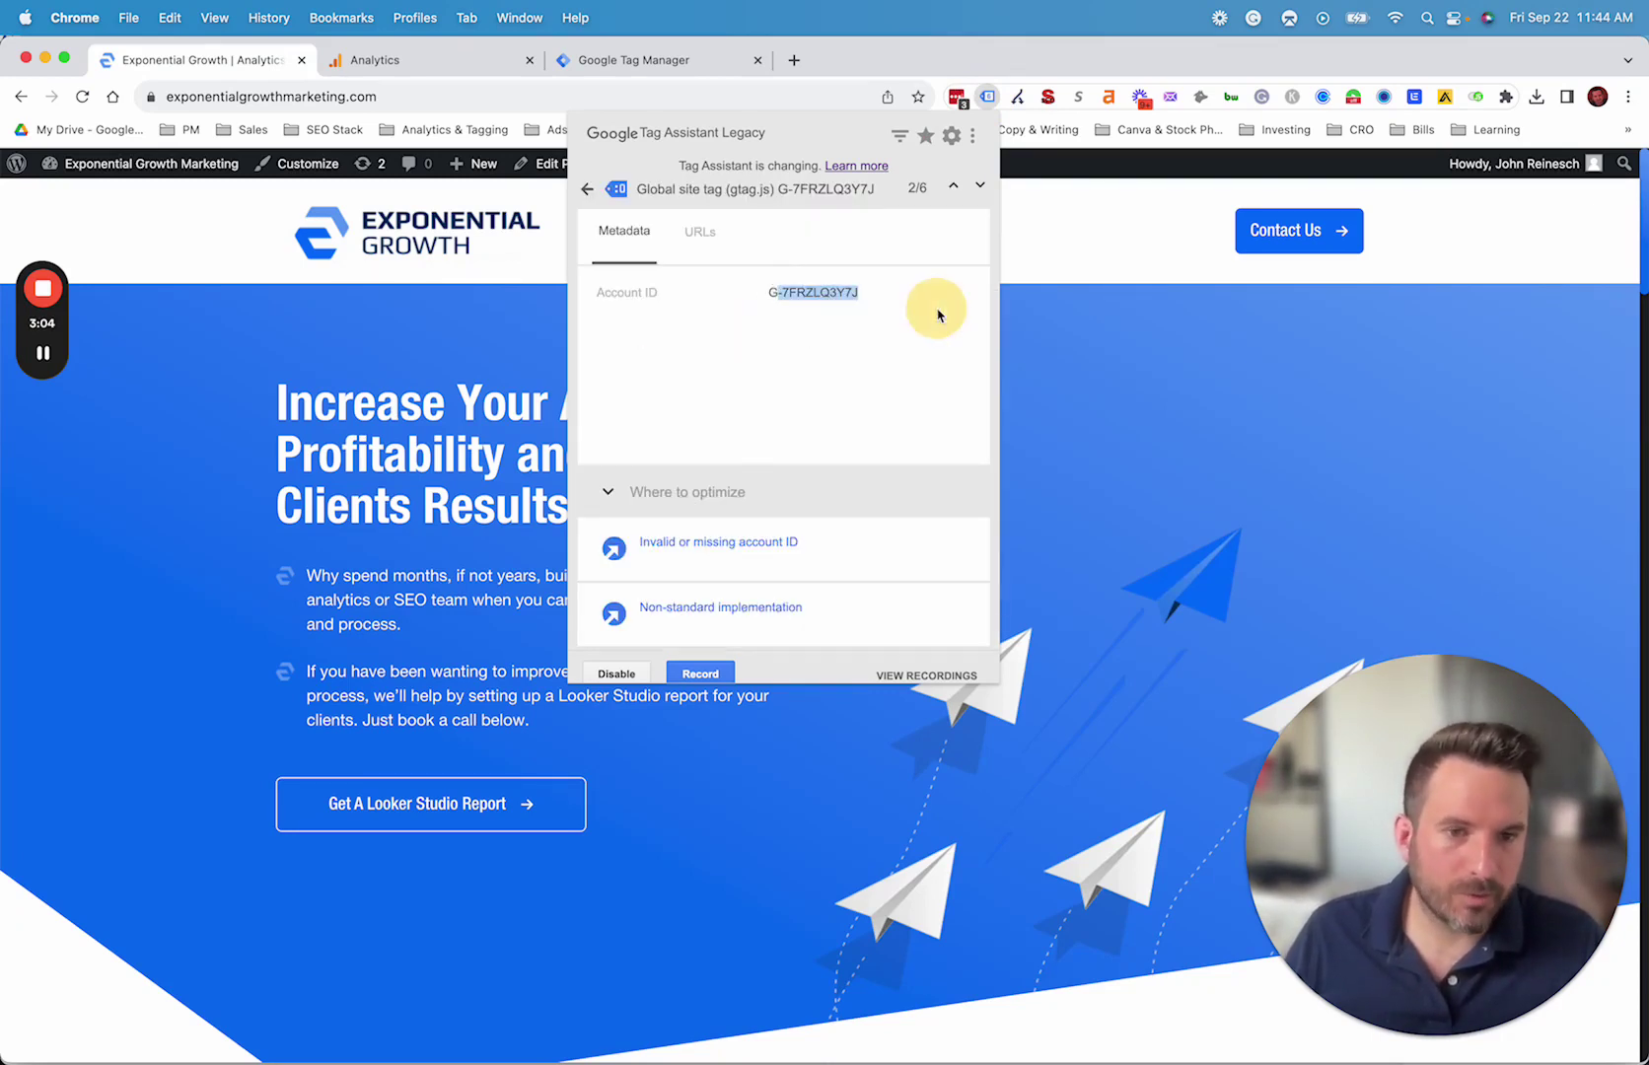
click(278, 379)
Go to the WordPress dashboard and open Appearance > Theme File Editor for Exponential Growth
mouse_move(108, 163)
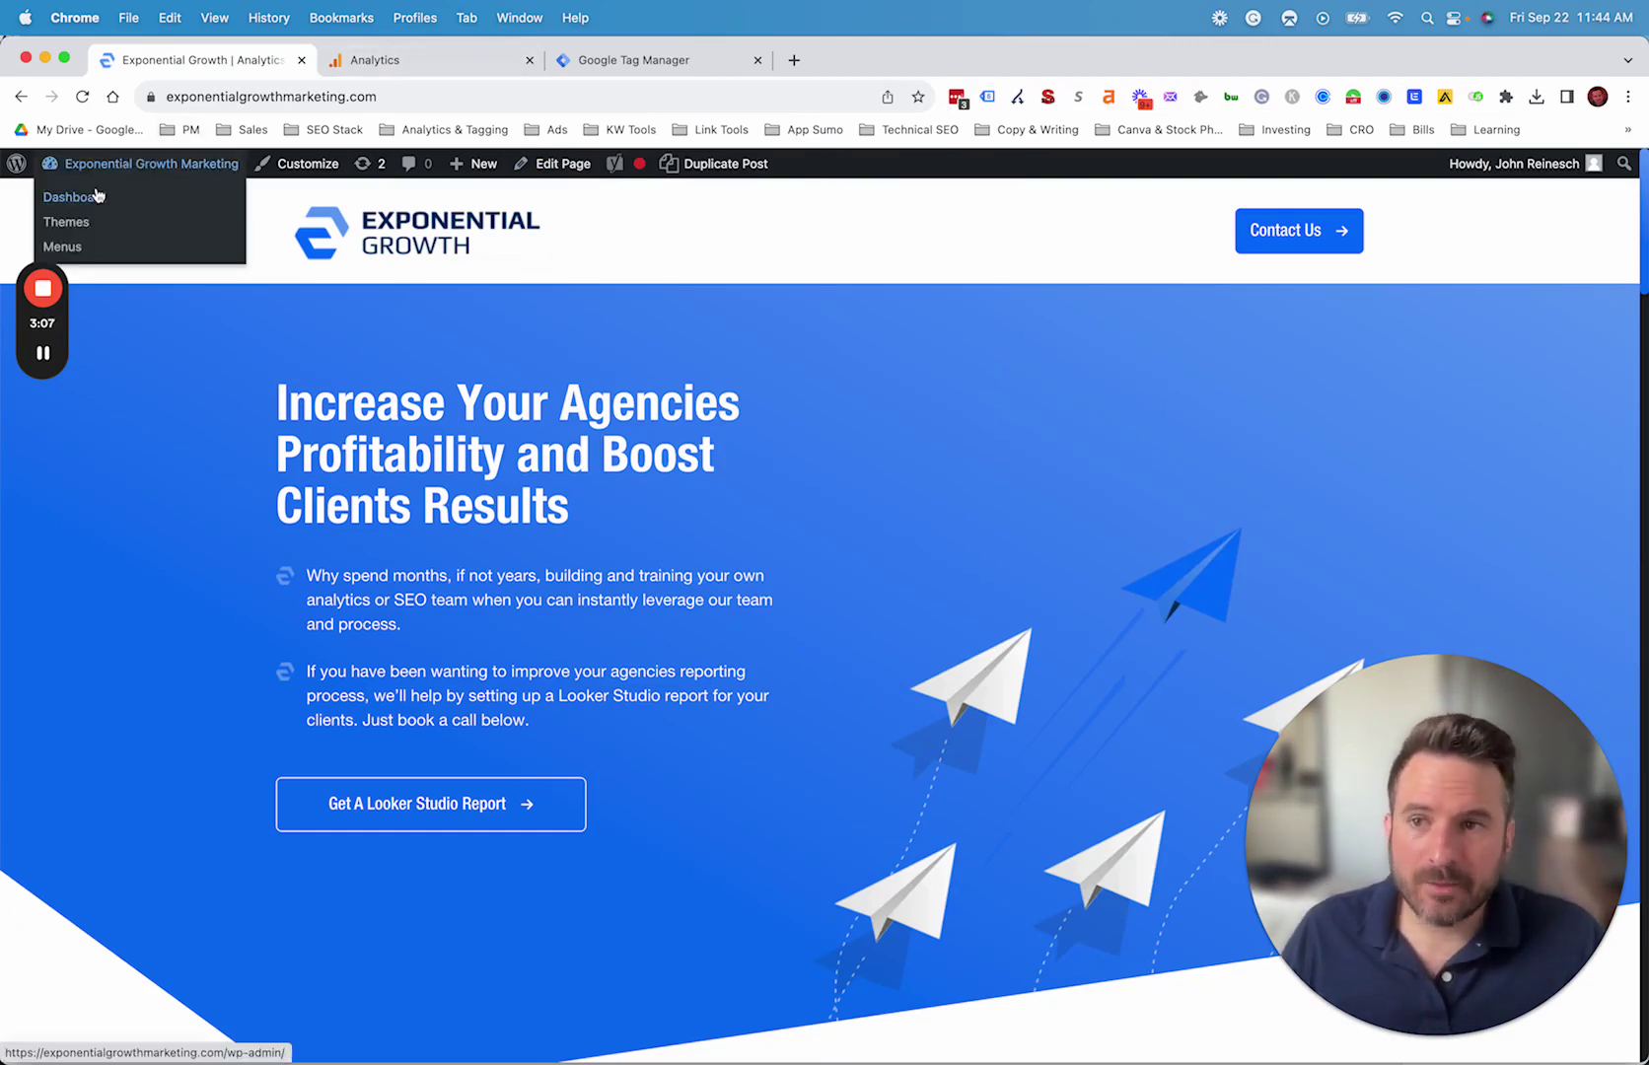
click(95, 198)
mouse_move(69, 530)
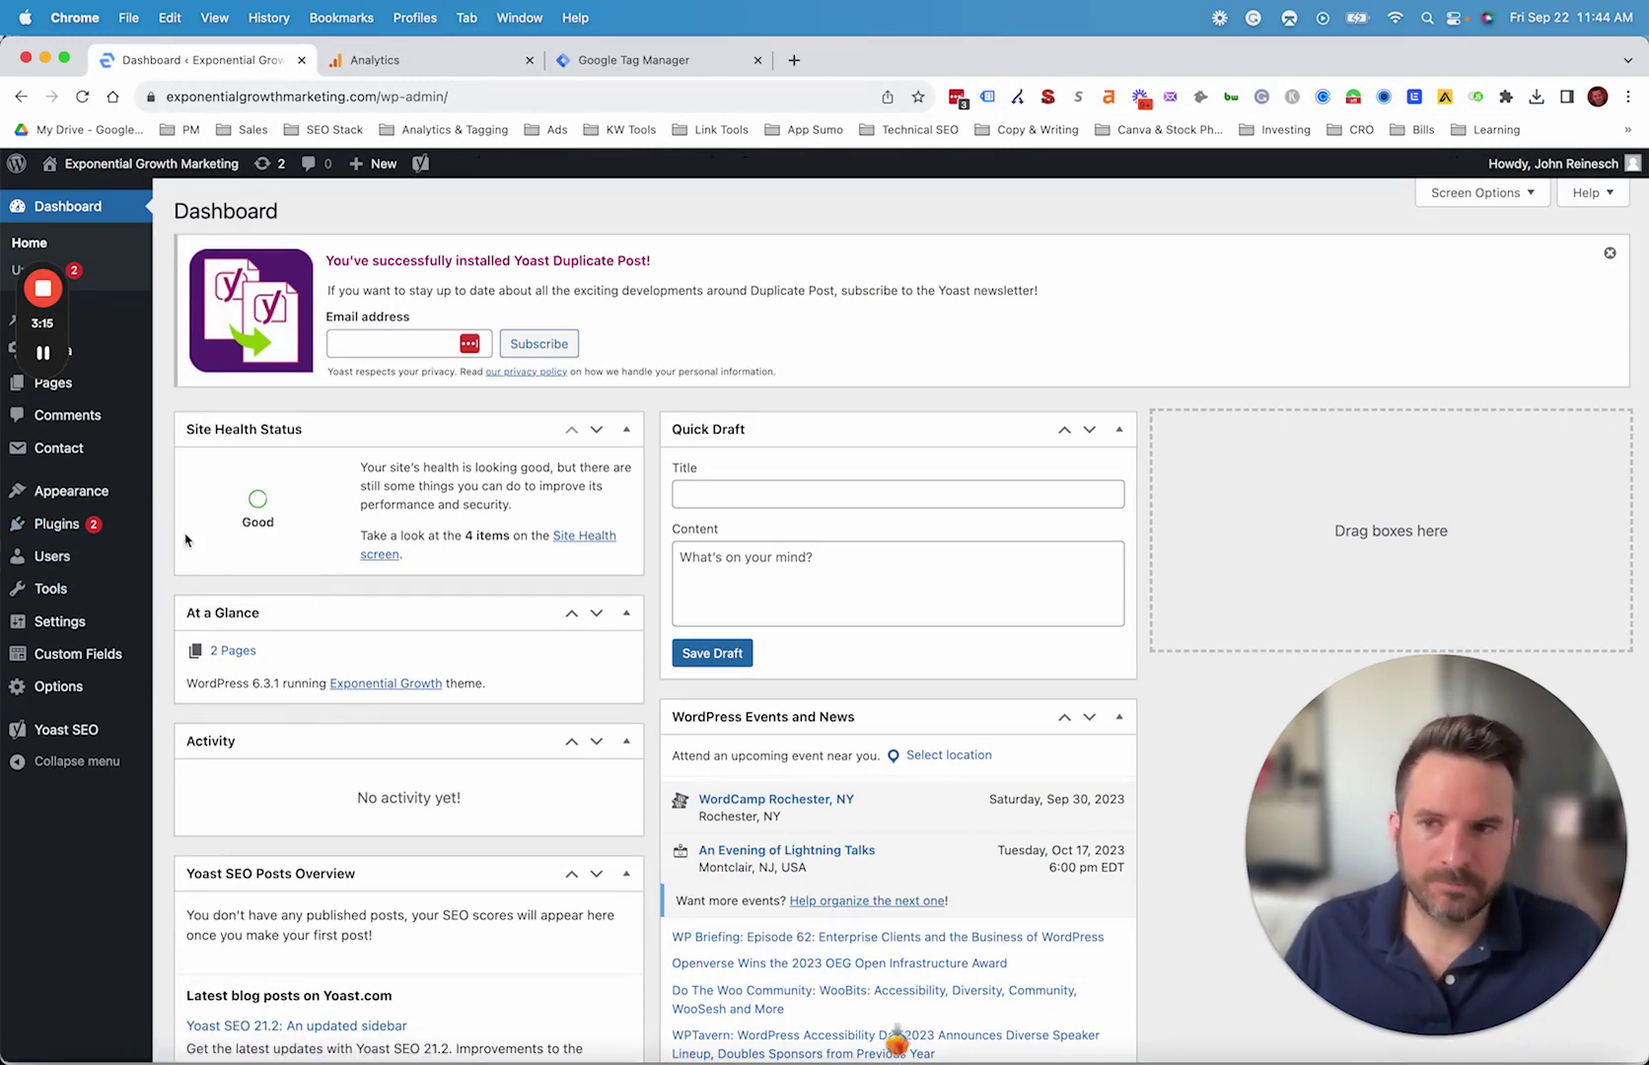
mouse_move(130, 498)
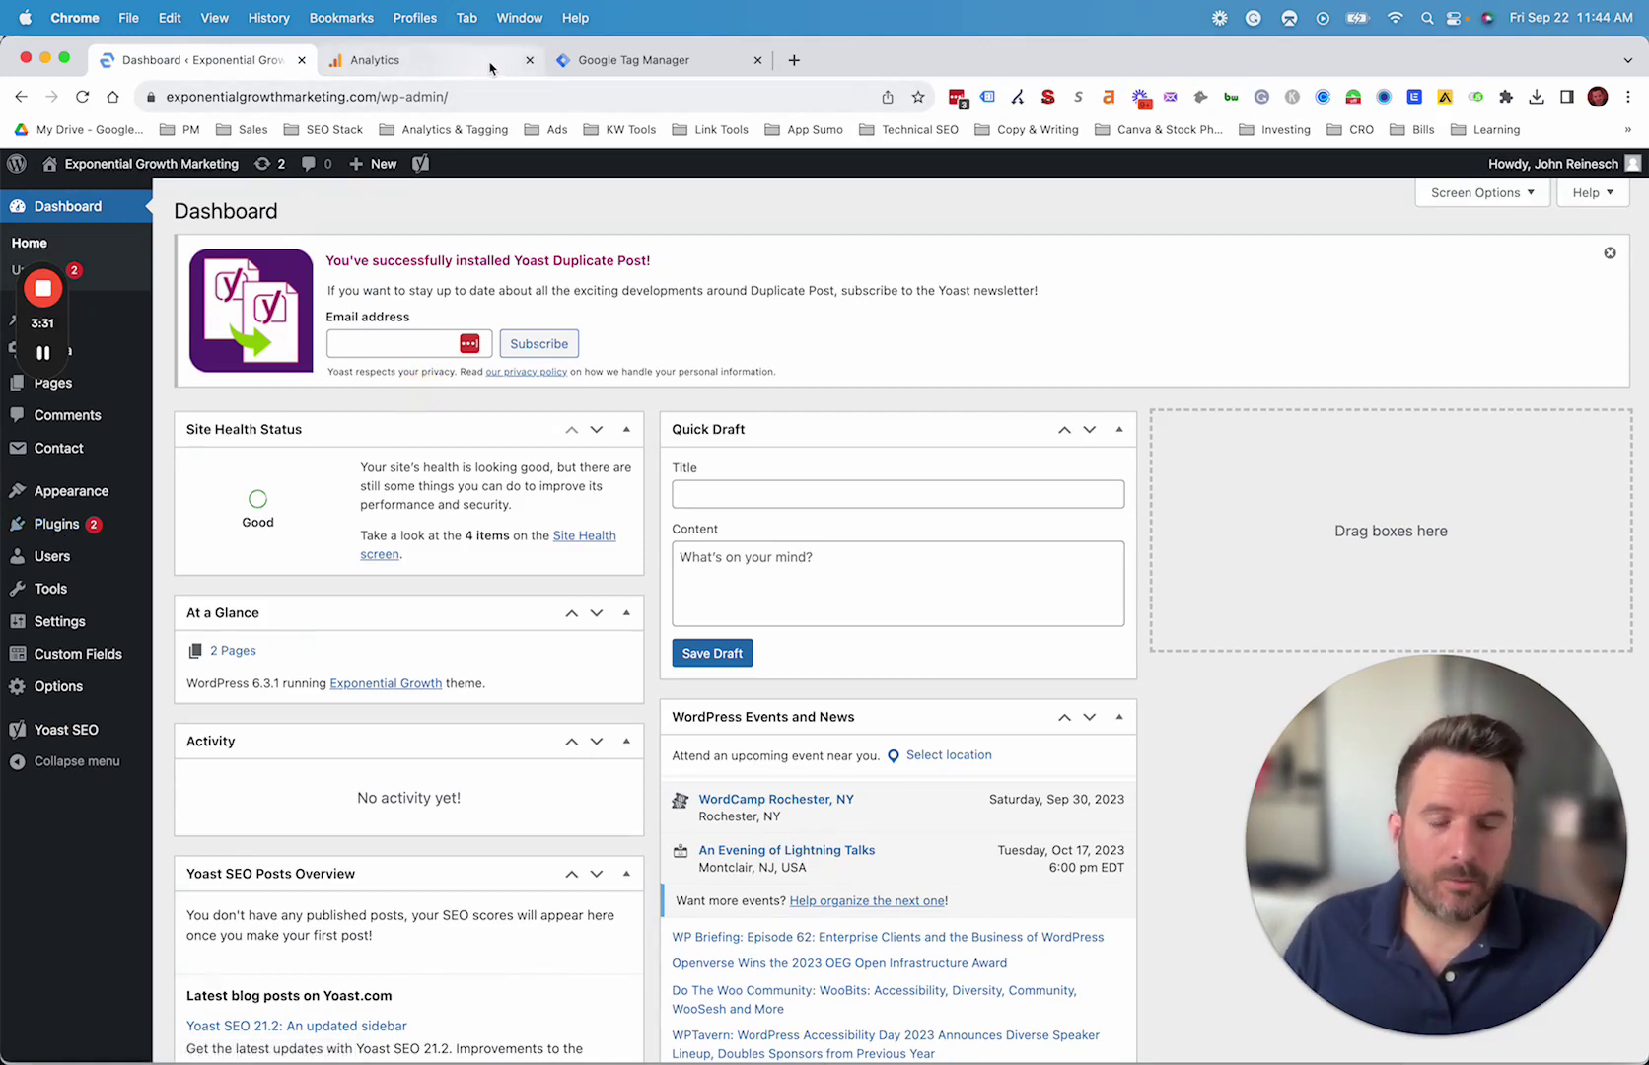
mouse_move(70, 509)
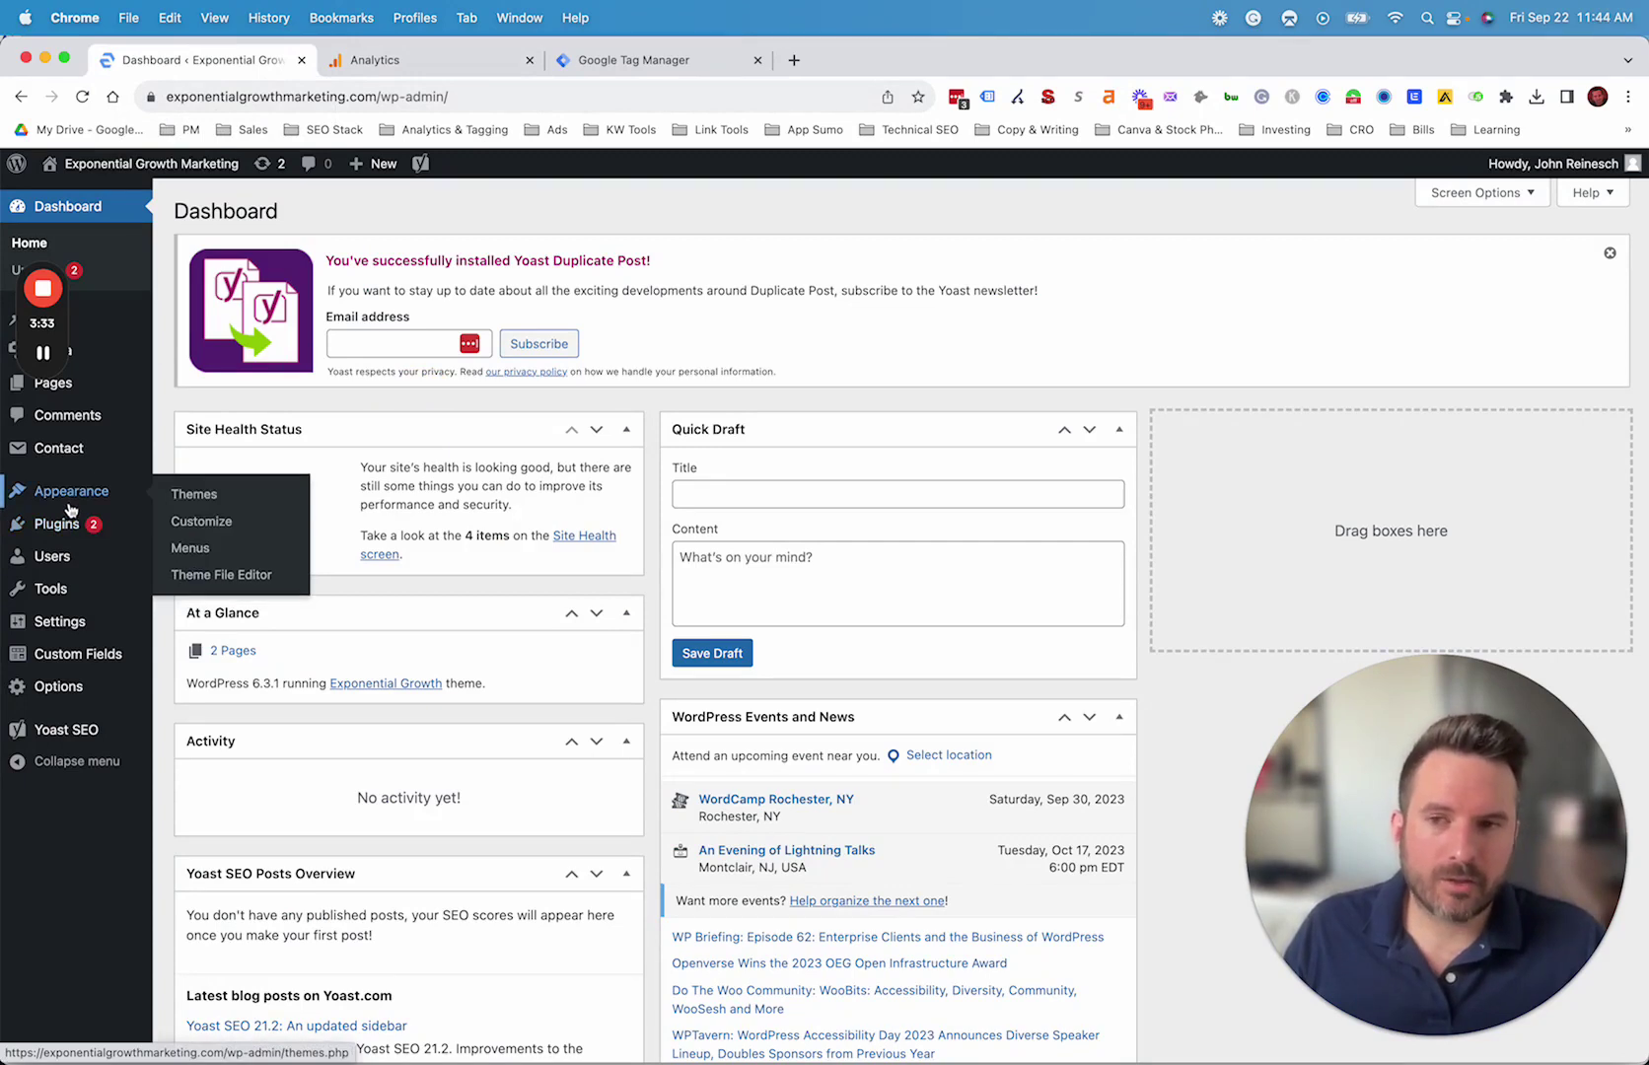
click(210, 580)
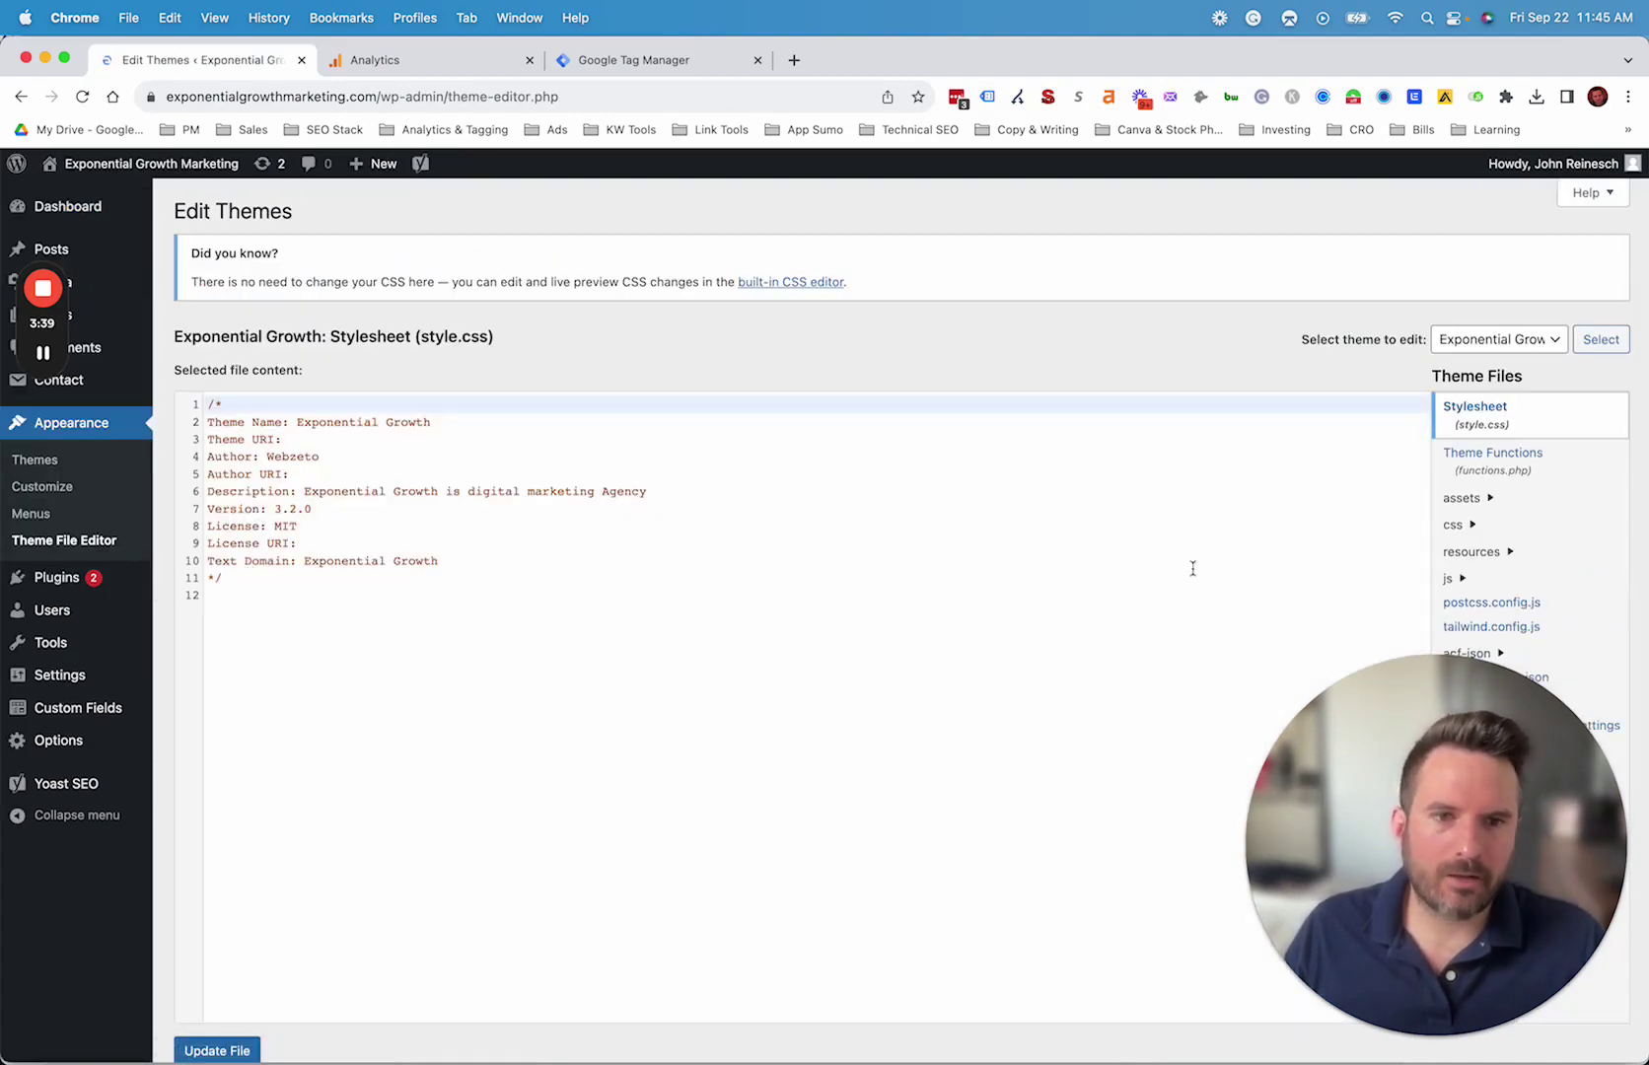
Open header.php and highlight the GTM-PSWZQKK head script and the noscript block after <body>
scroll(1460, 730, down, 1)
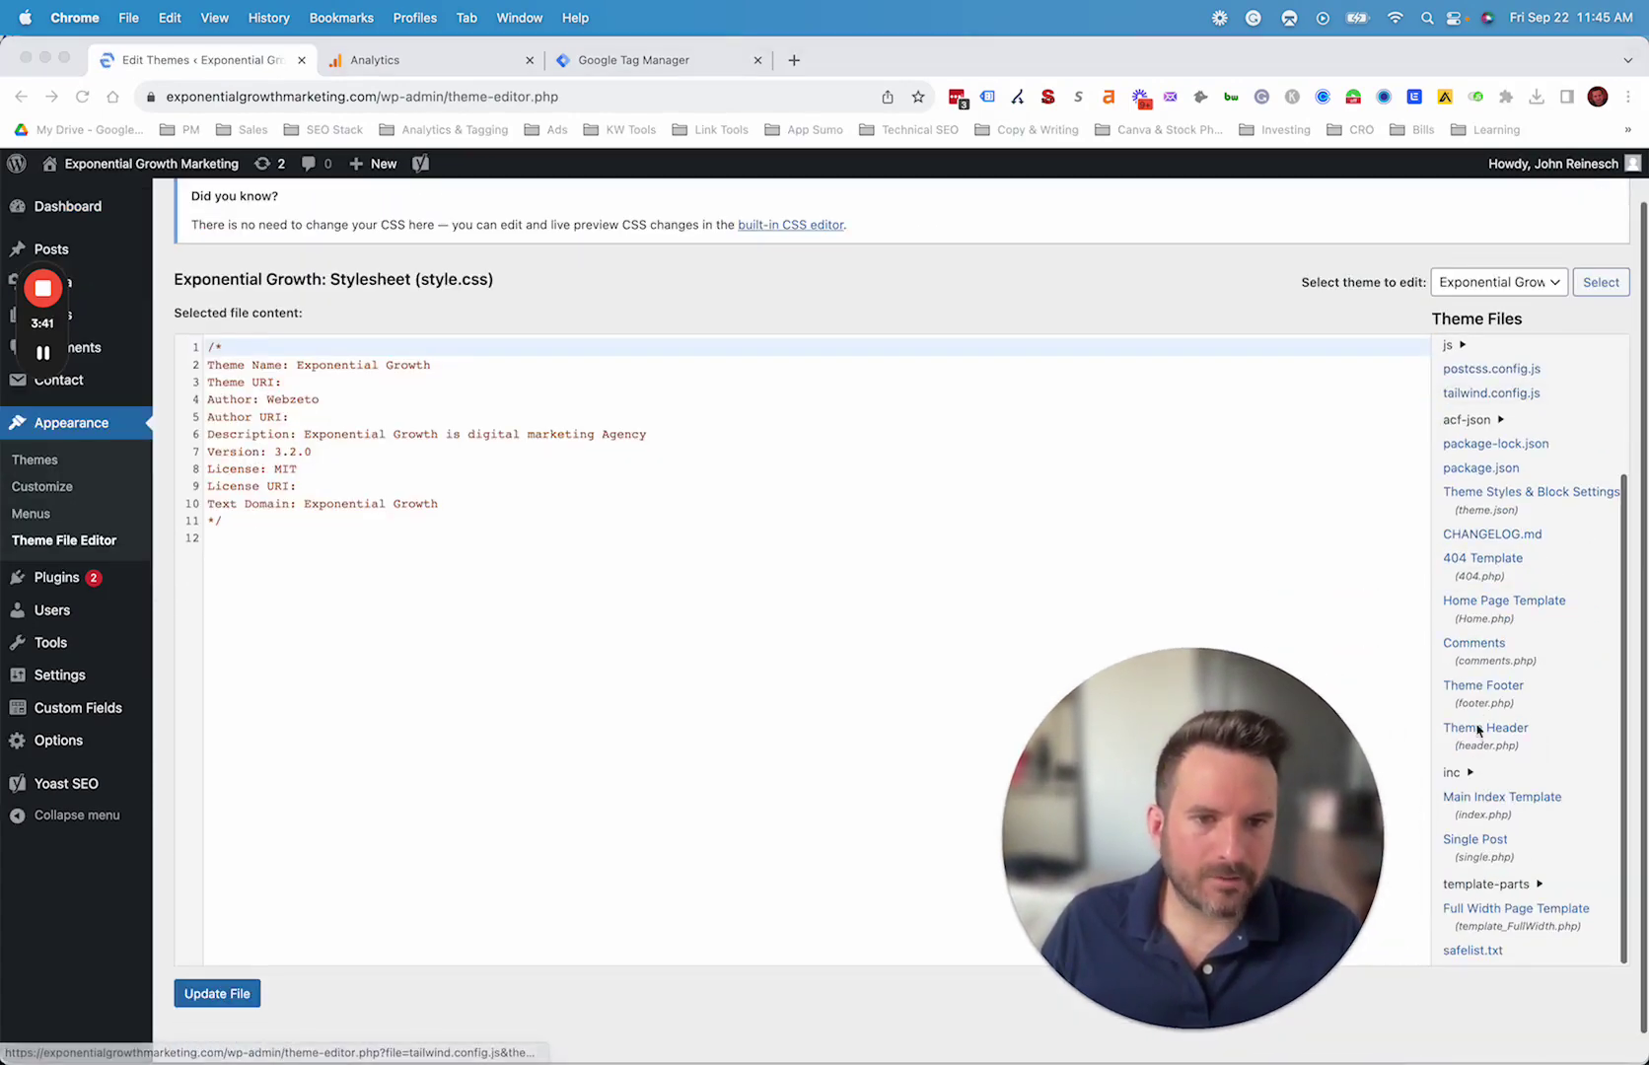
click(1483, 728)
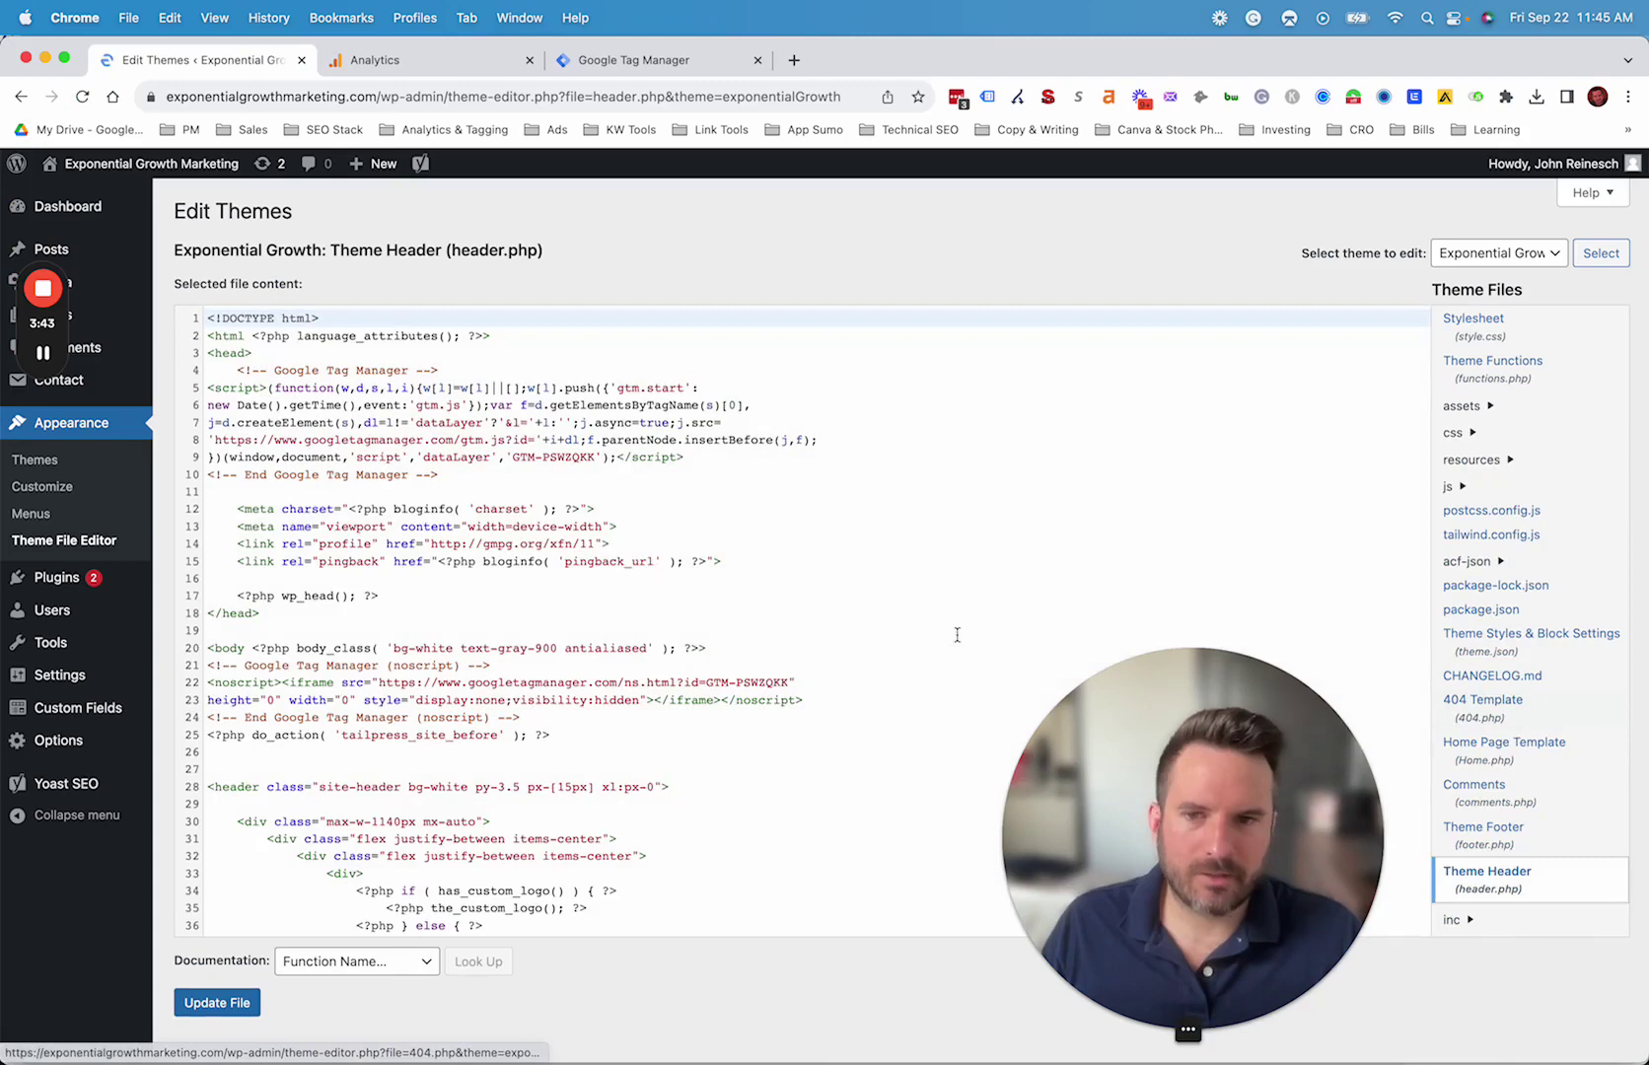
drag(1070, 797, 1314, 804)
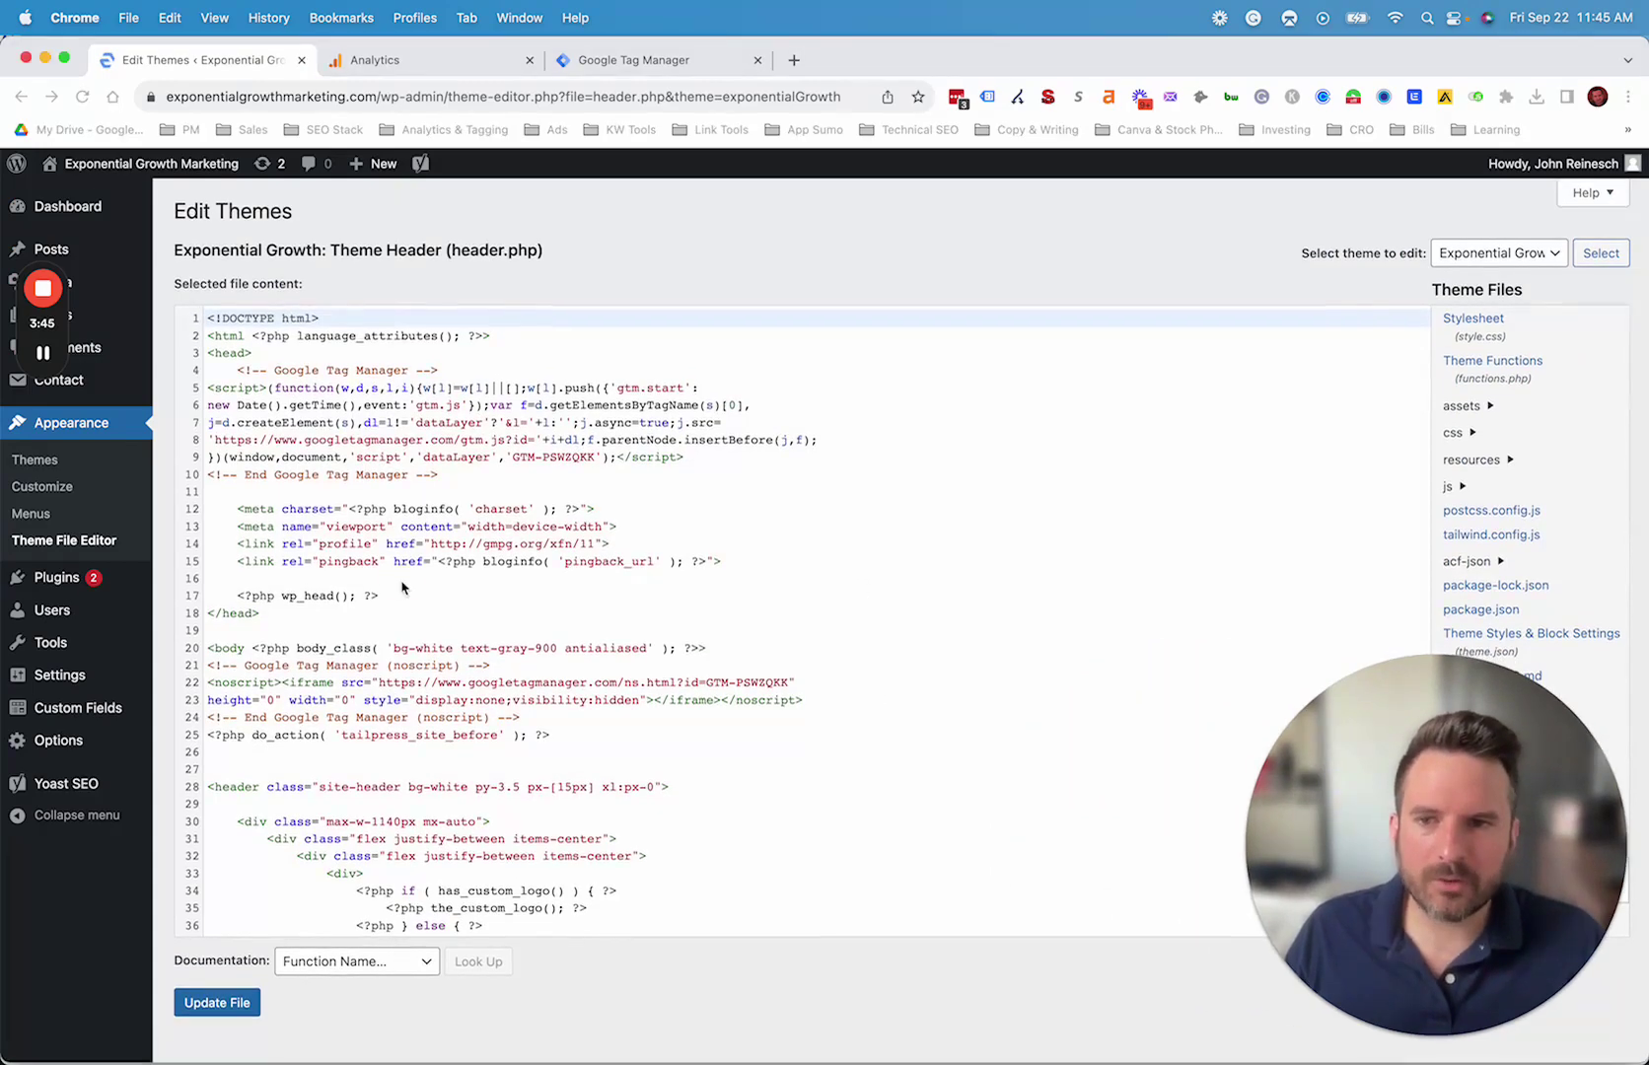
drag(209, 371, 563, 494)
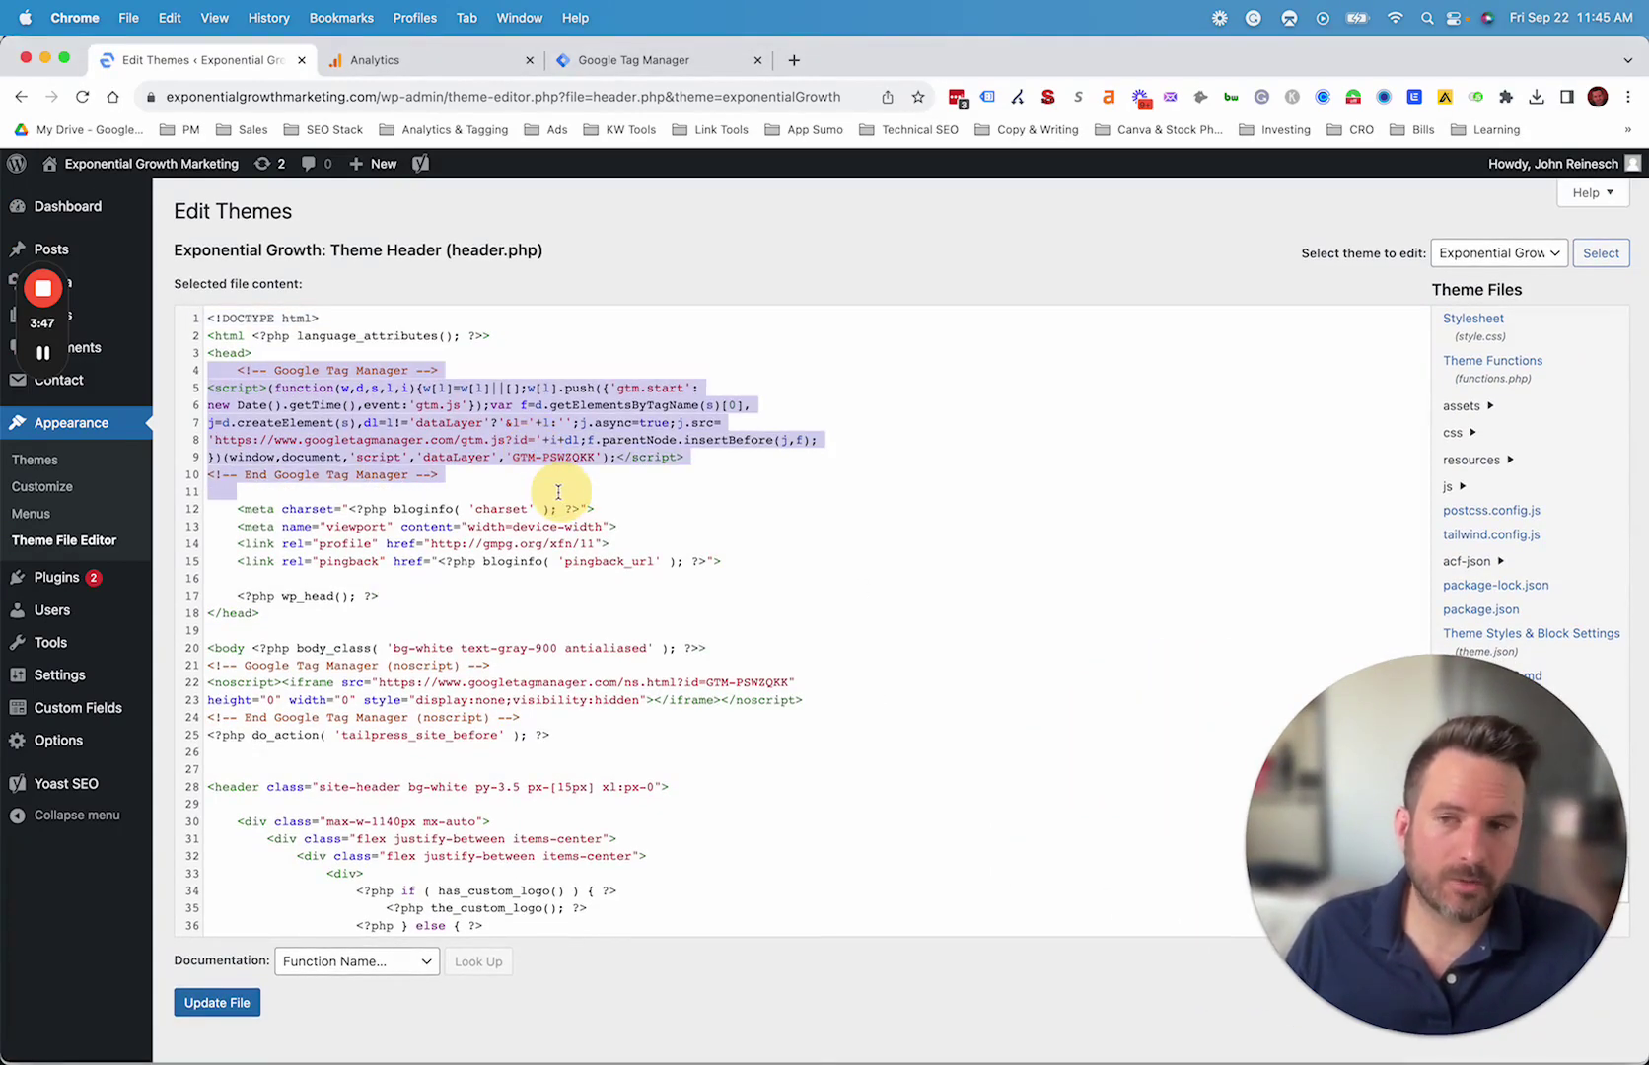
click(219, 352)
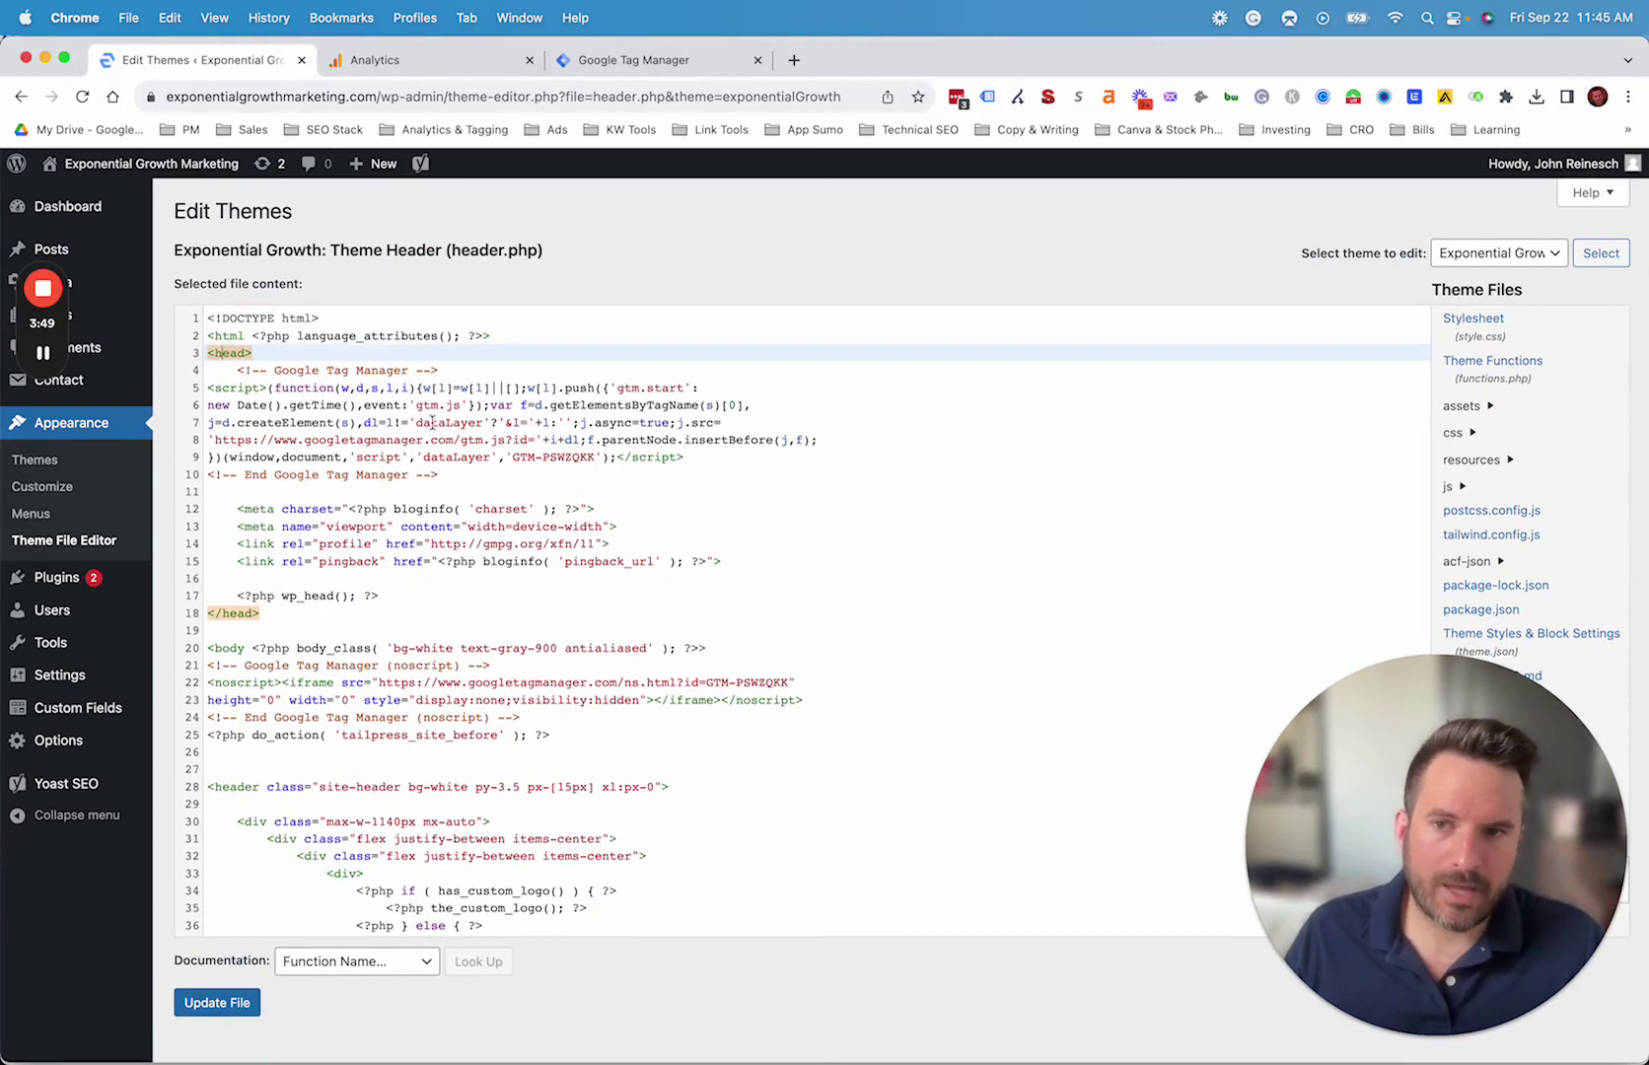
drag(203, 650, 493, 651)
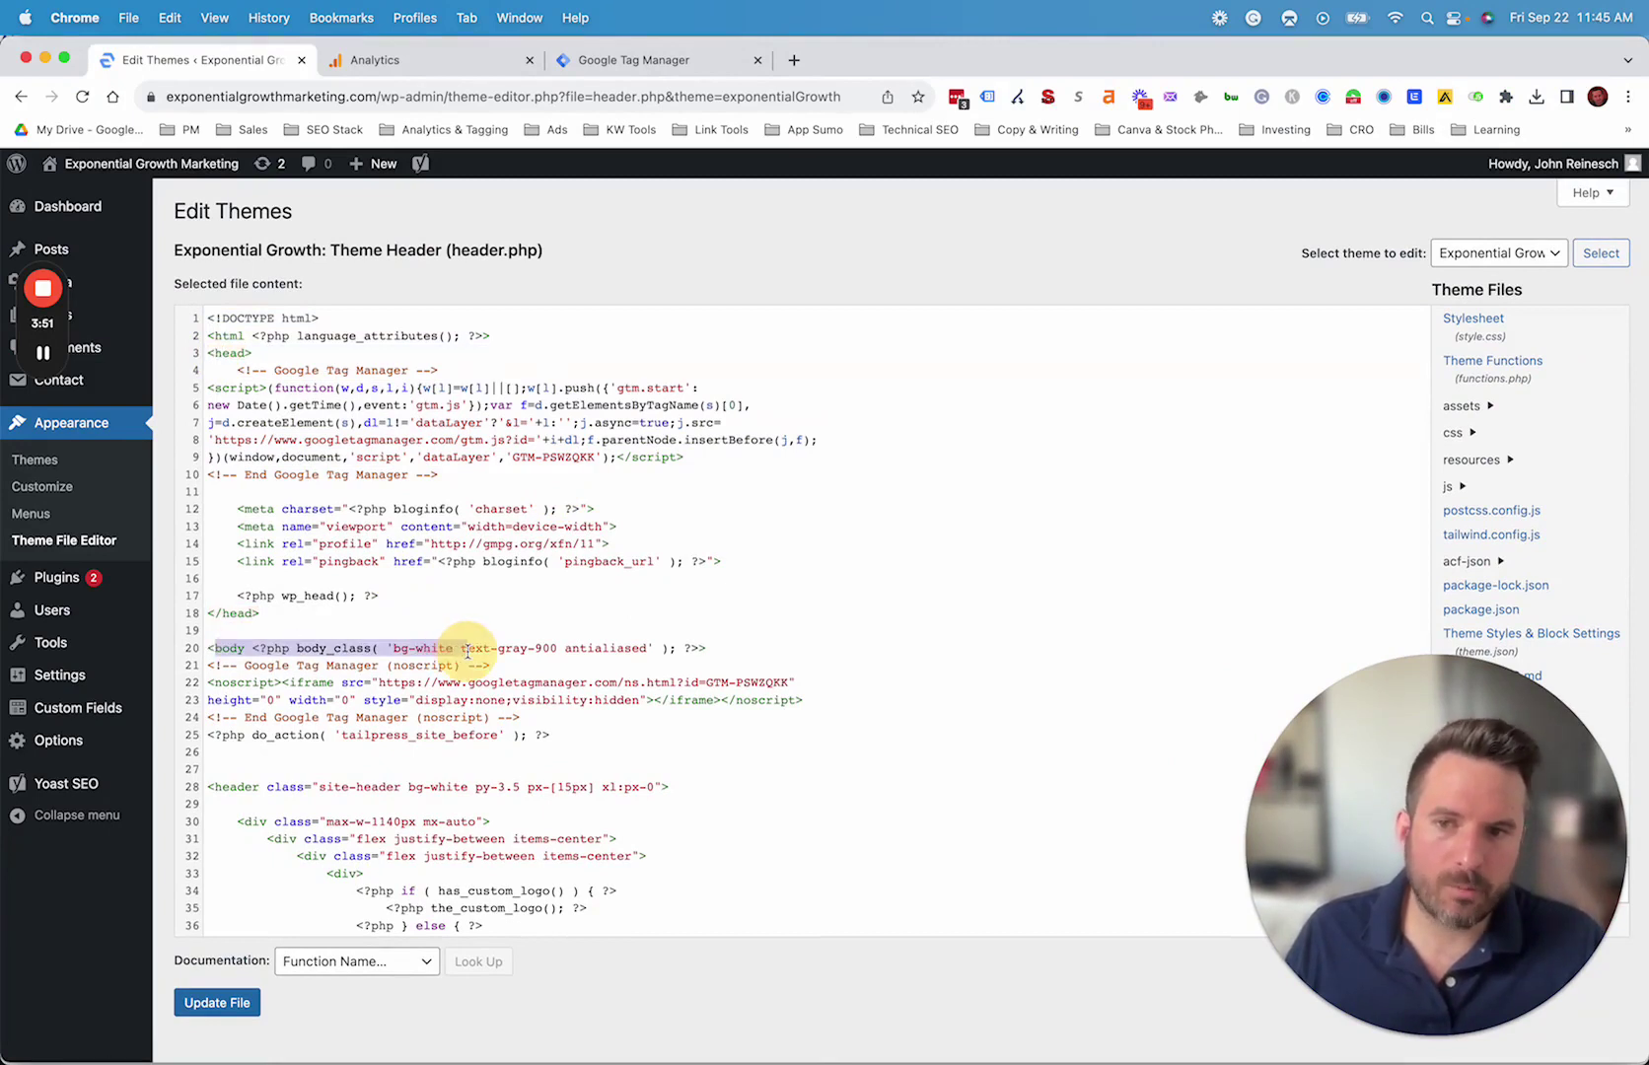
click(239, 667)
drag(209, 667, 523, 718)
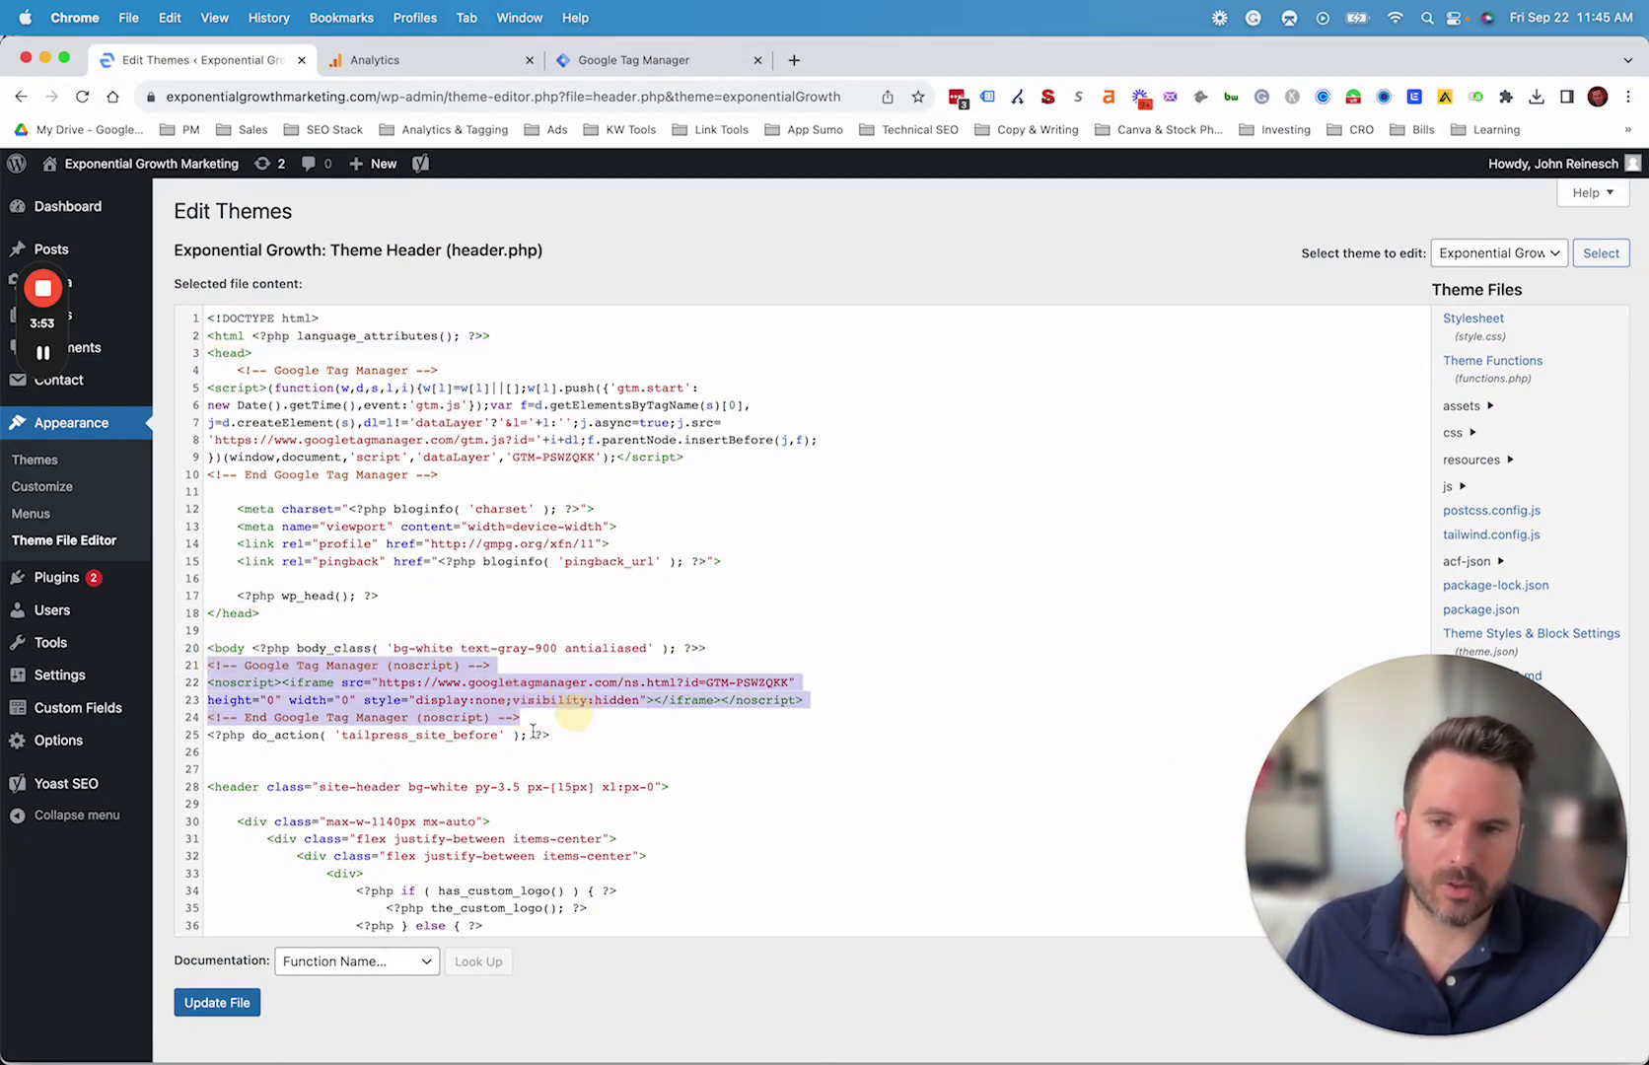
Open the GTM-MBKWNV4 installation instructions and select its head and body snippets
click(636, 63)
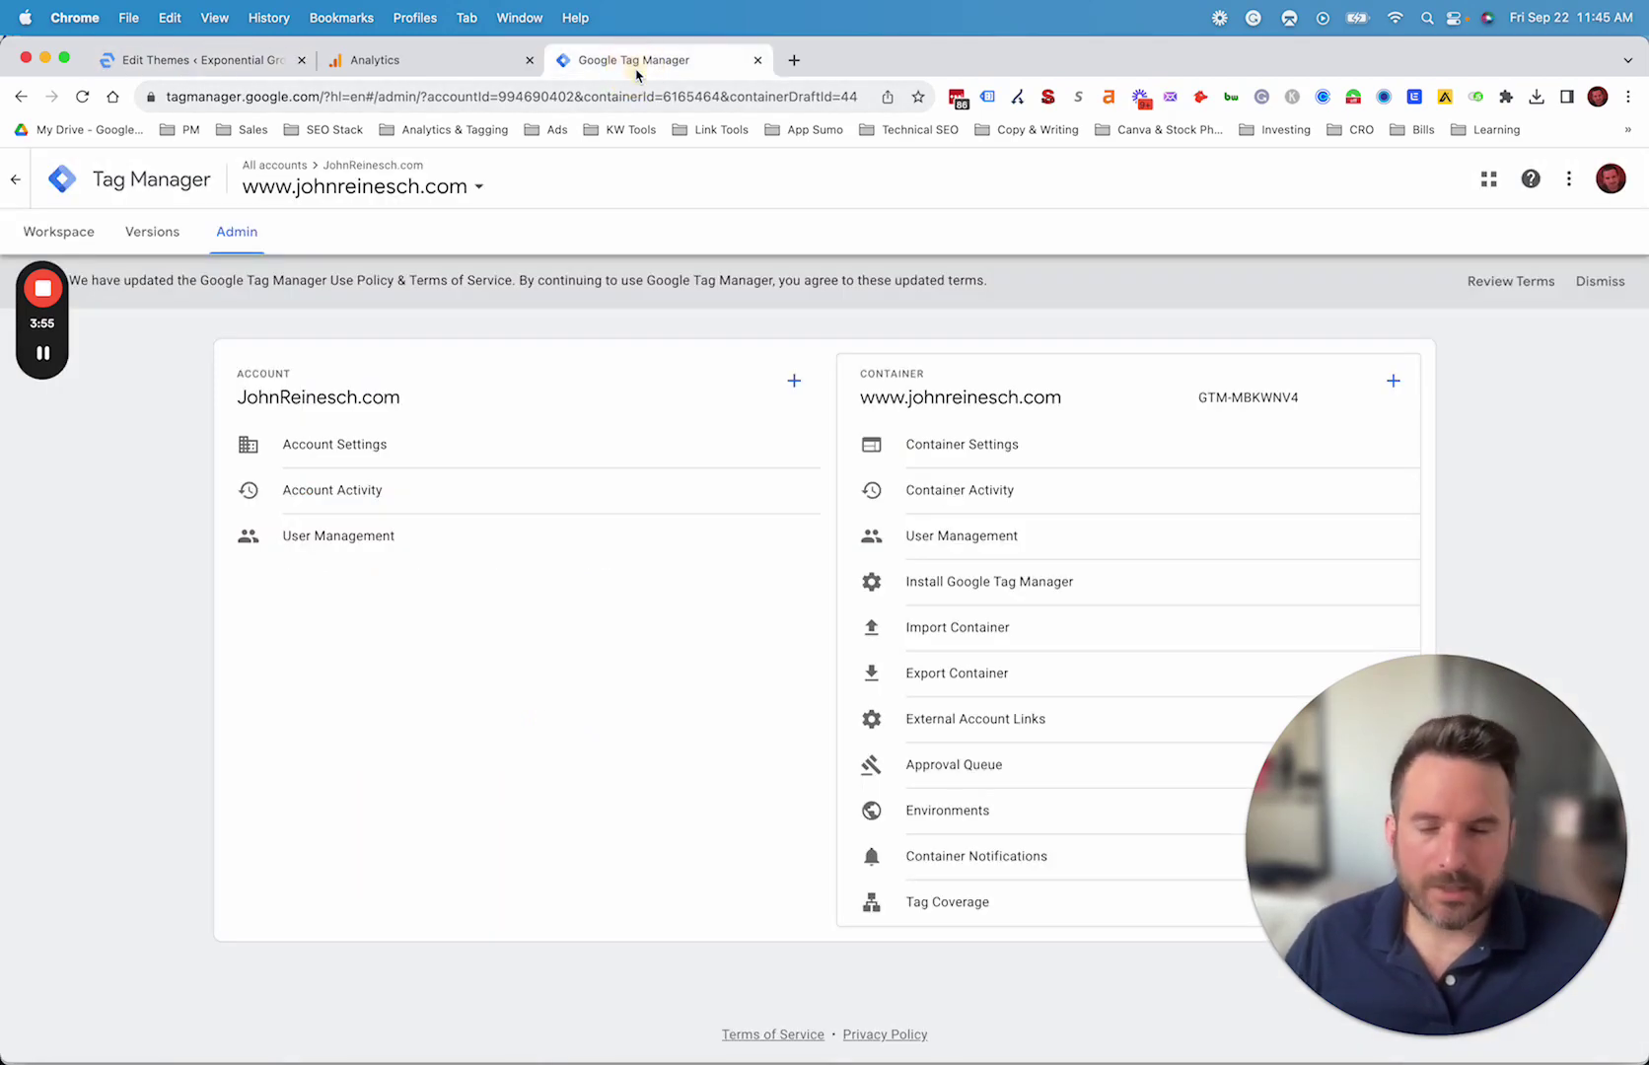
click(61, 231)
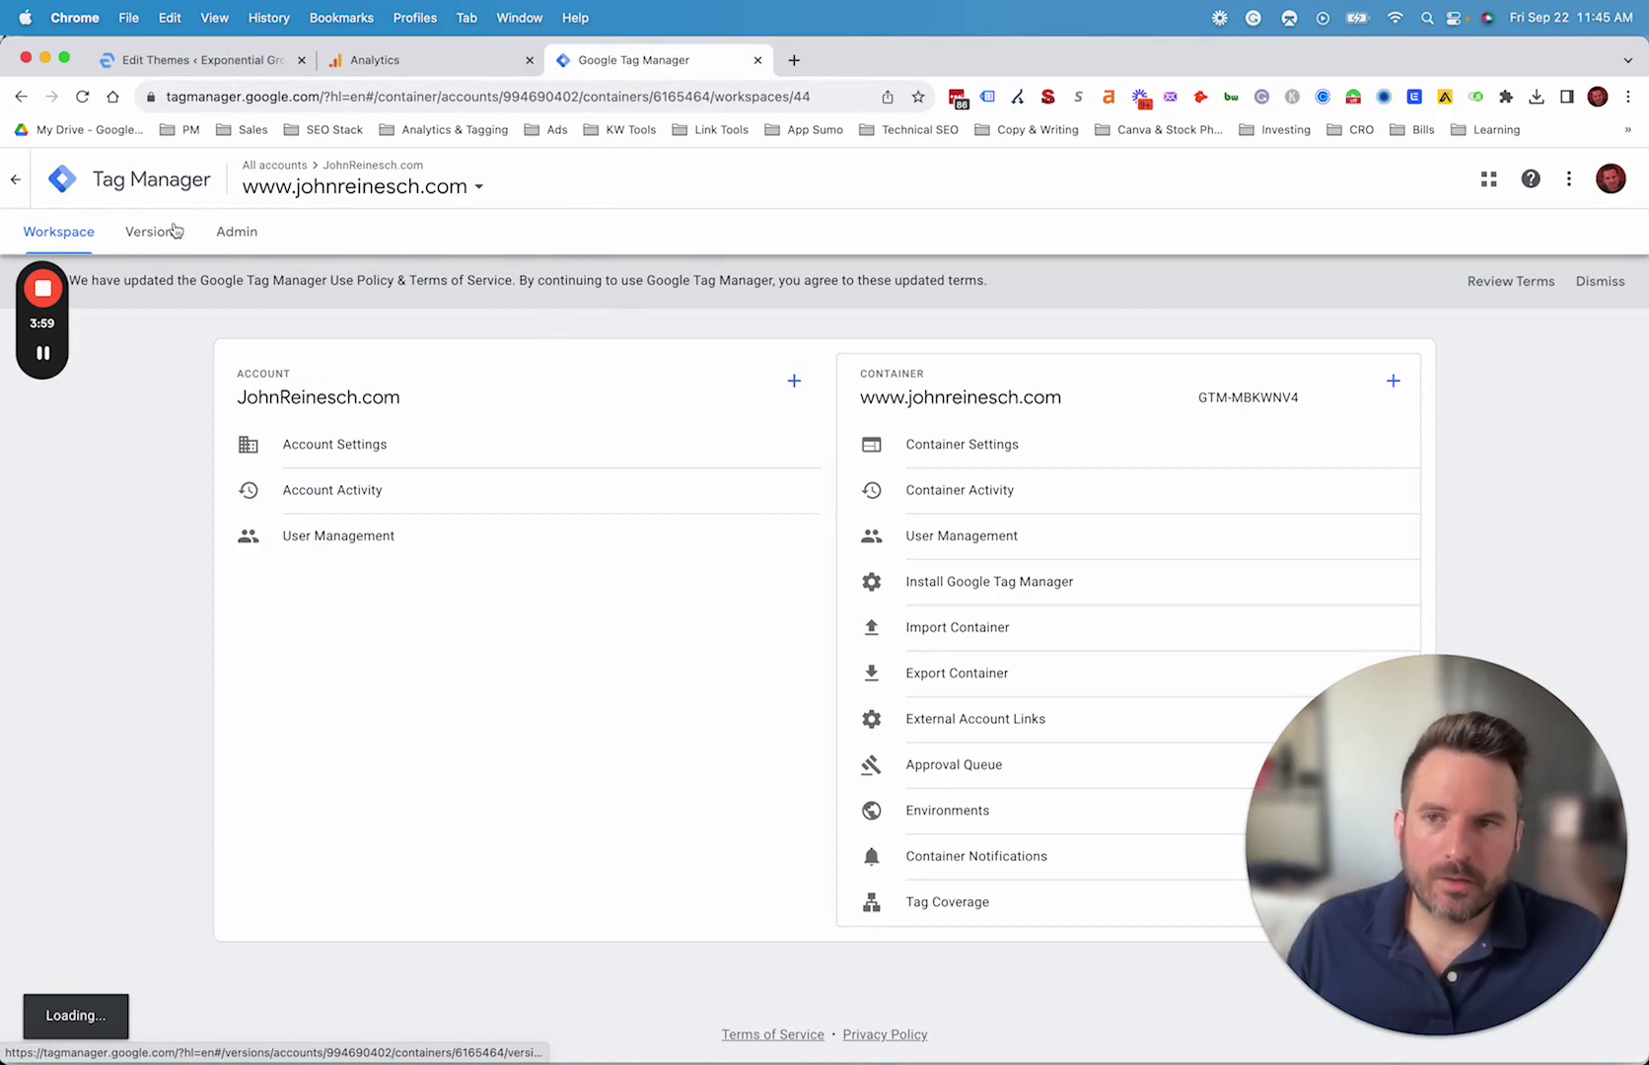
click(254, 234)
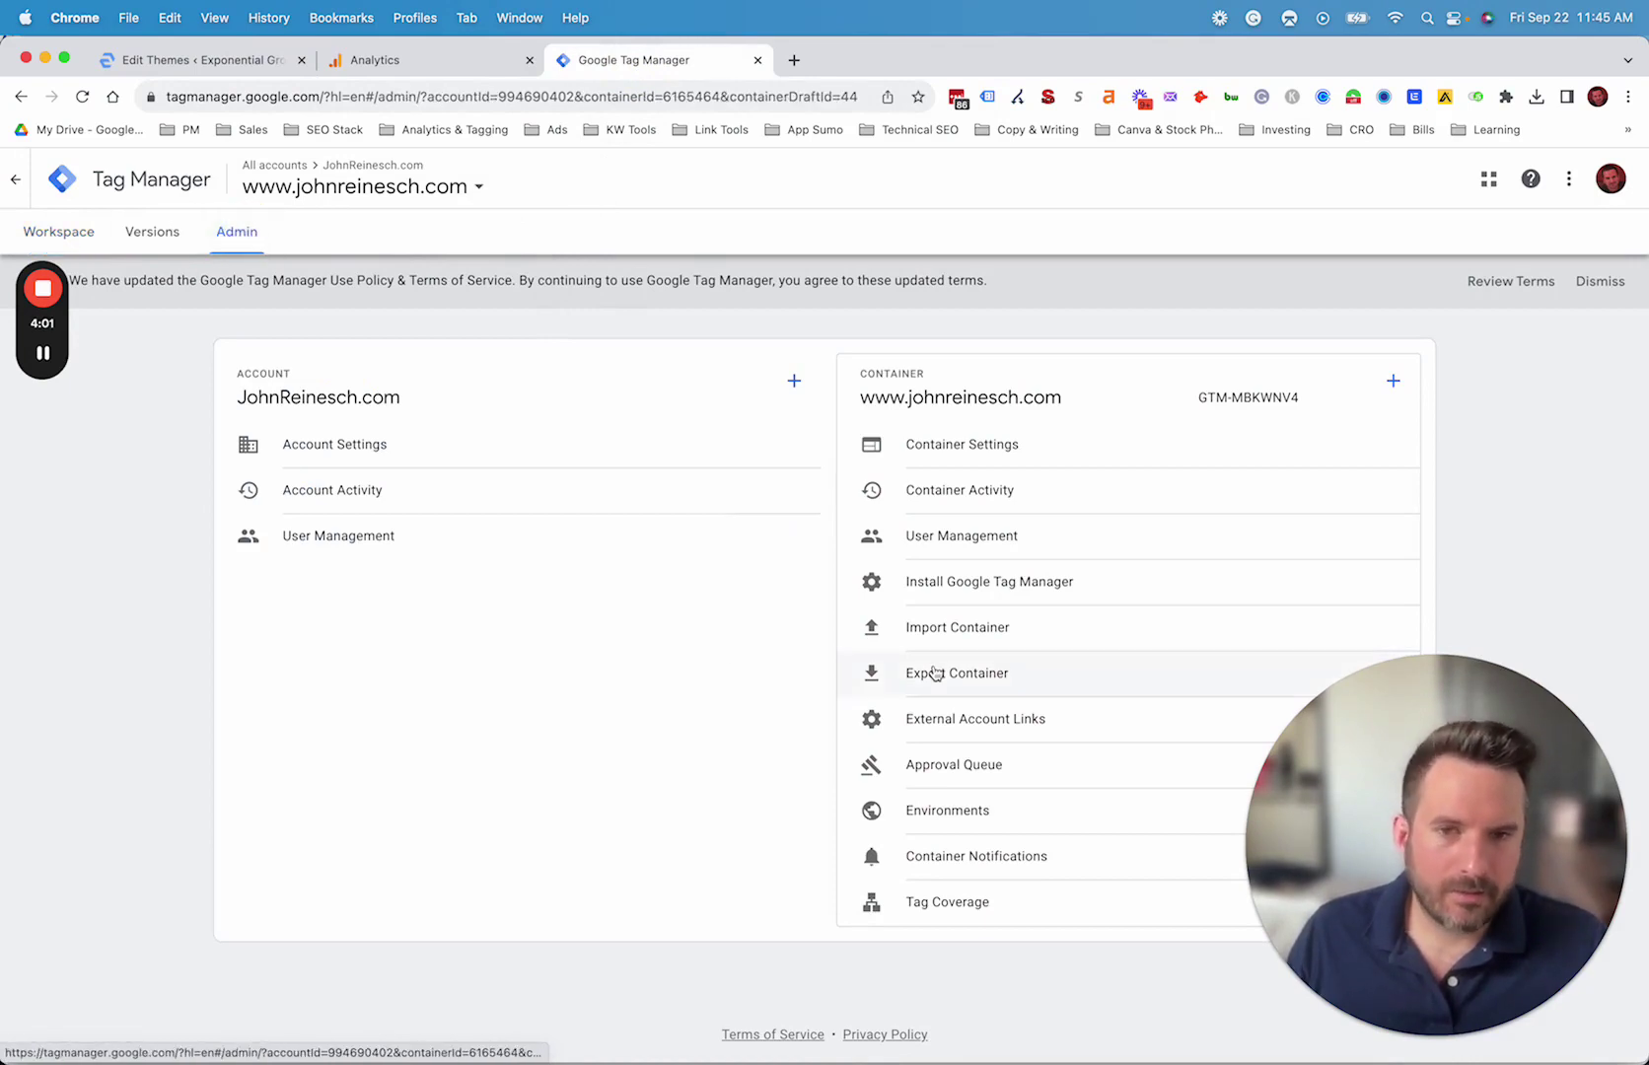
click(1028, 605)
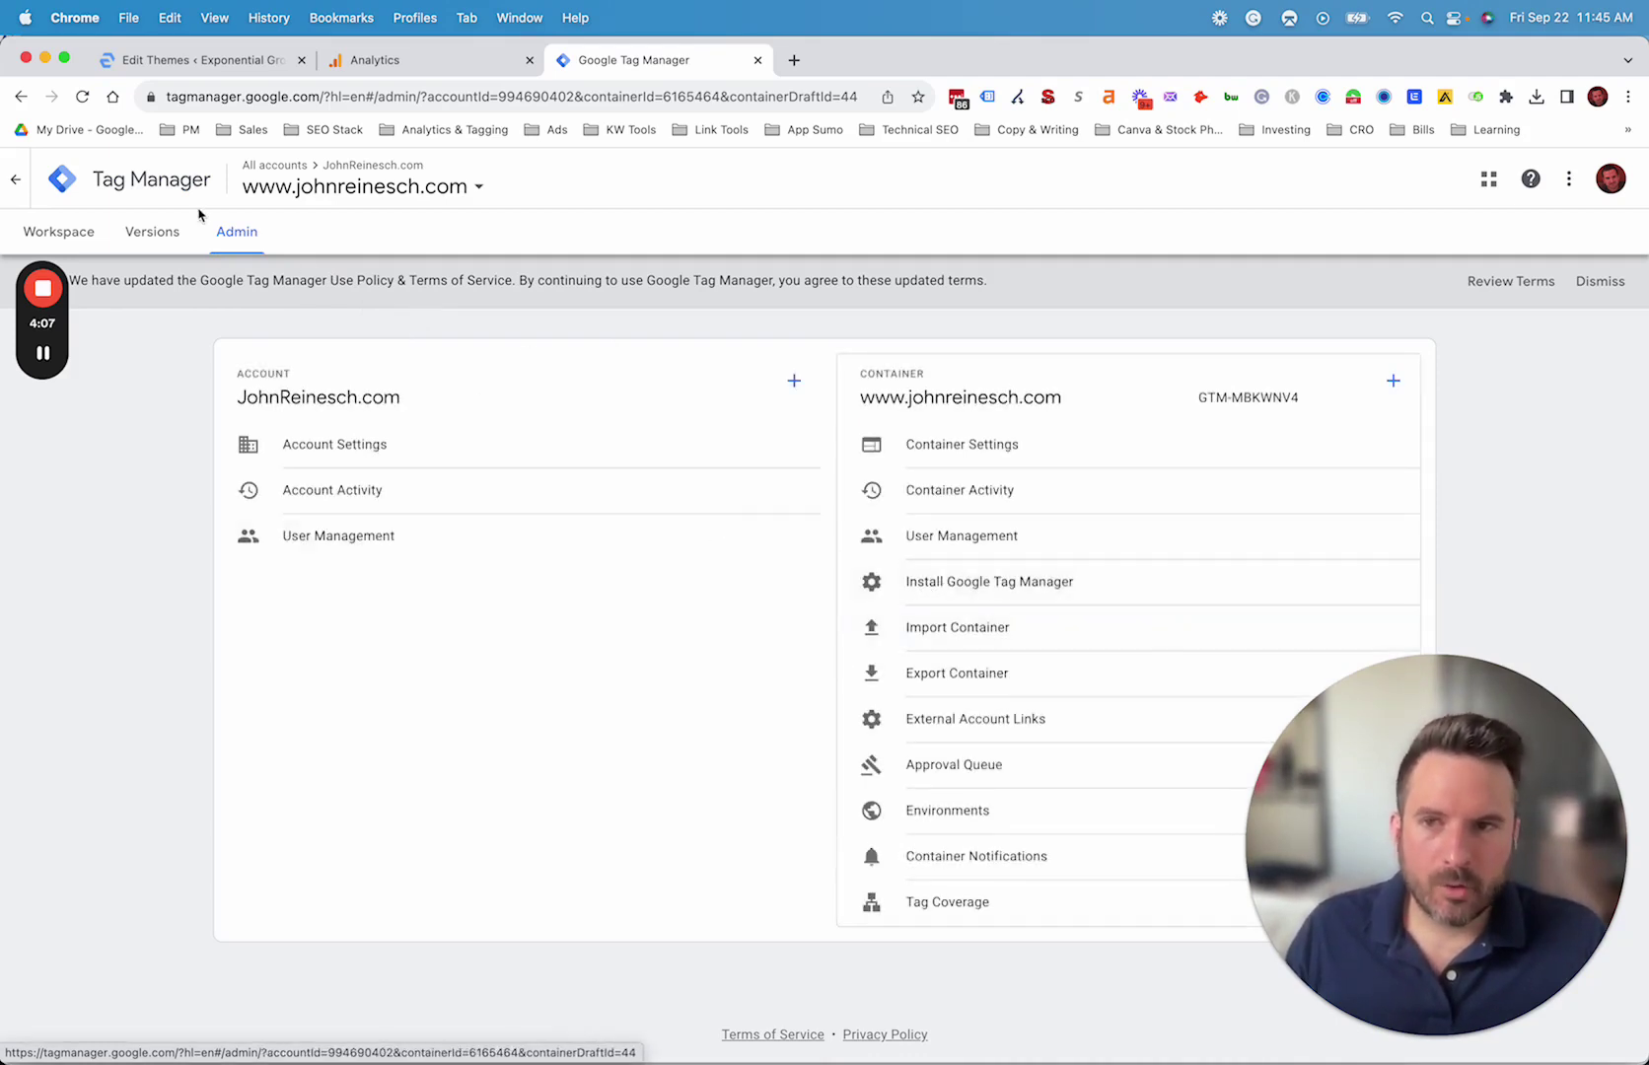
click(1018, 584)
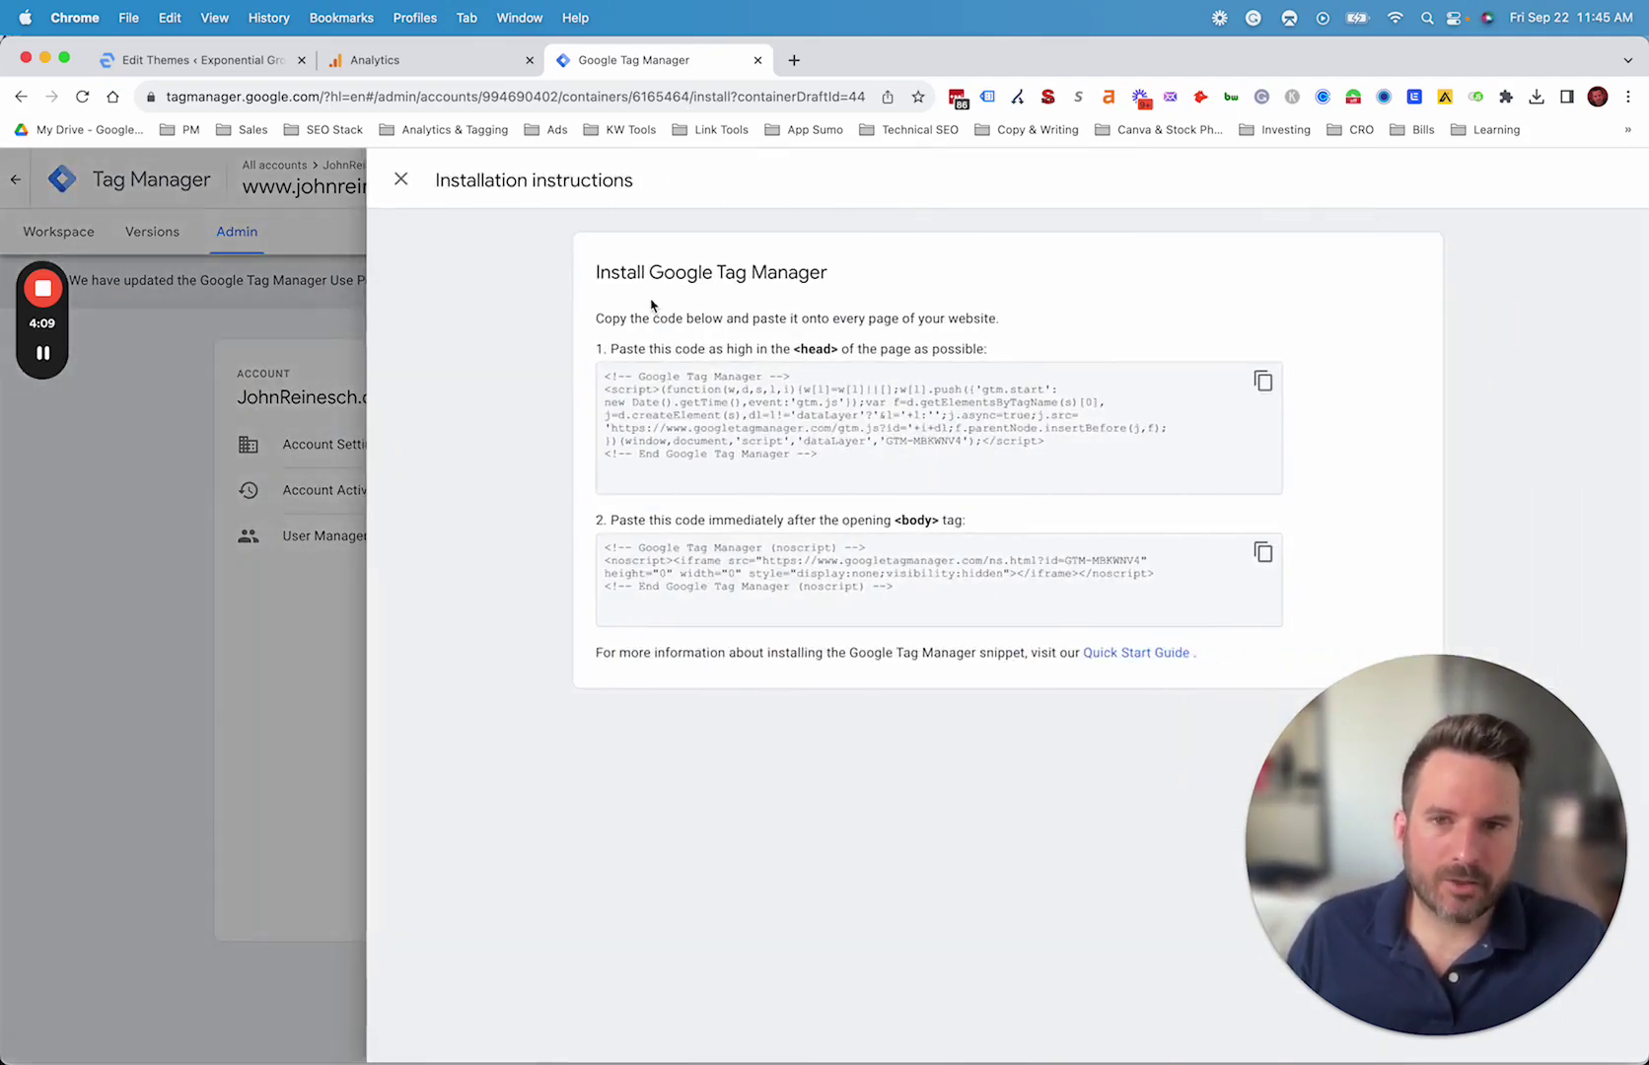
drag(606, 373, 1020, 490)
drag(639, 548, 1223, 648)
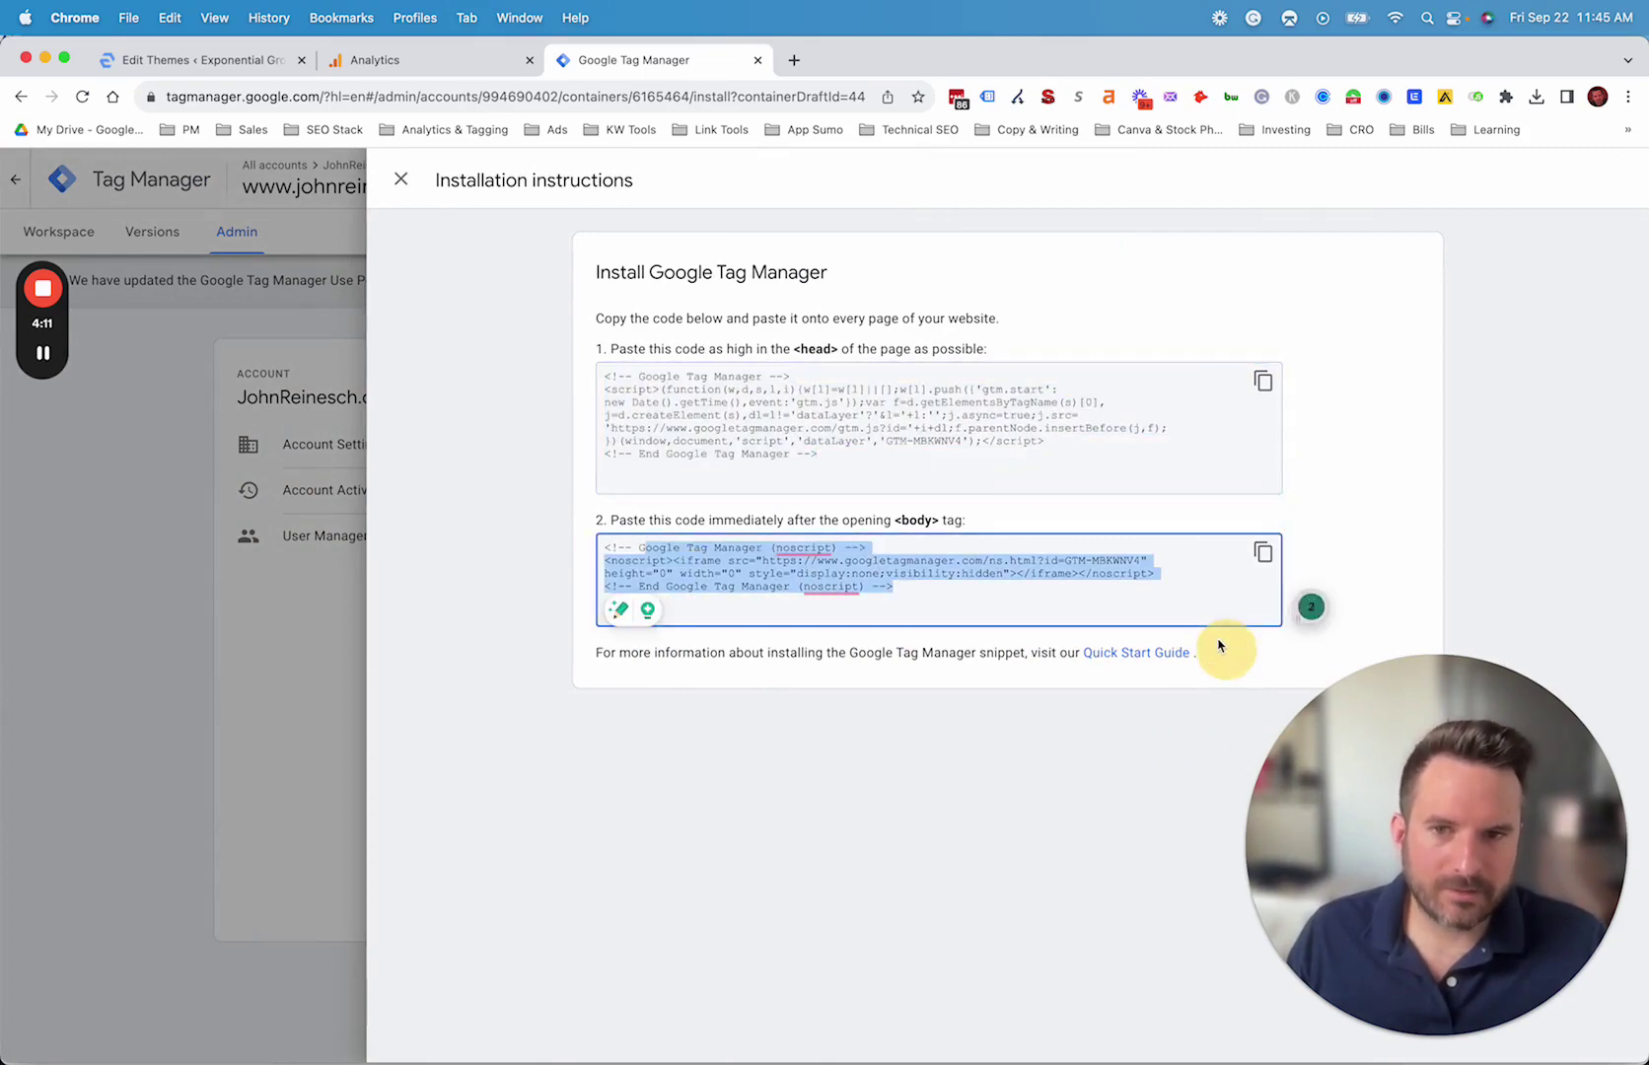
Compare header.php's existing head and noscript snippets against the Tag Manager install instructions
click(228, 61)
drag(259, 369, 595, 457)
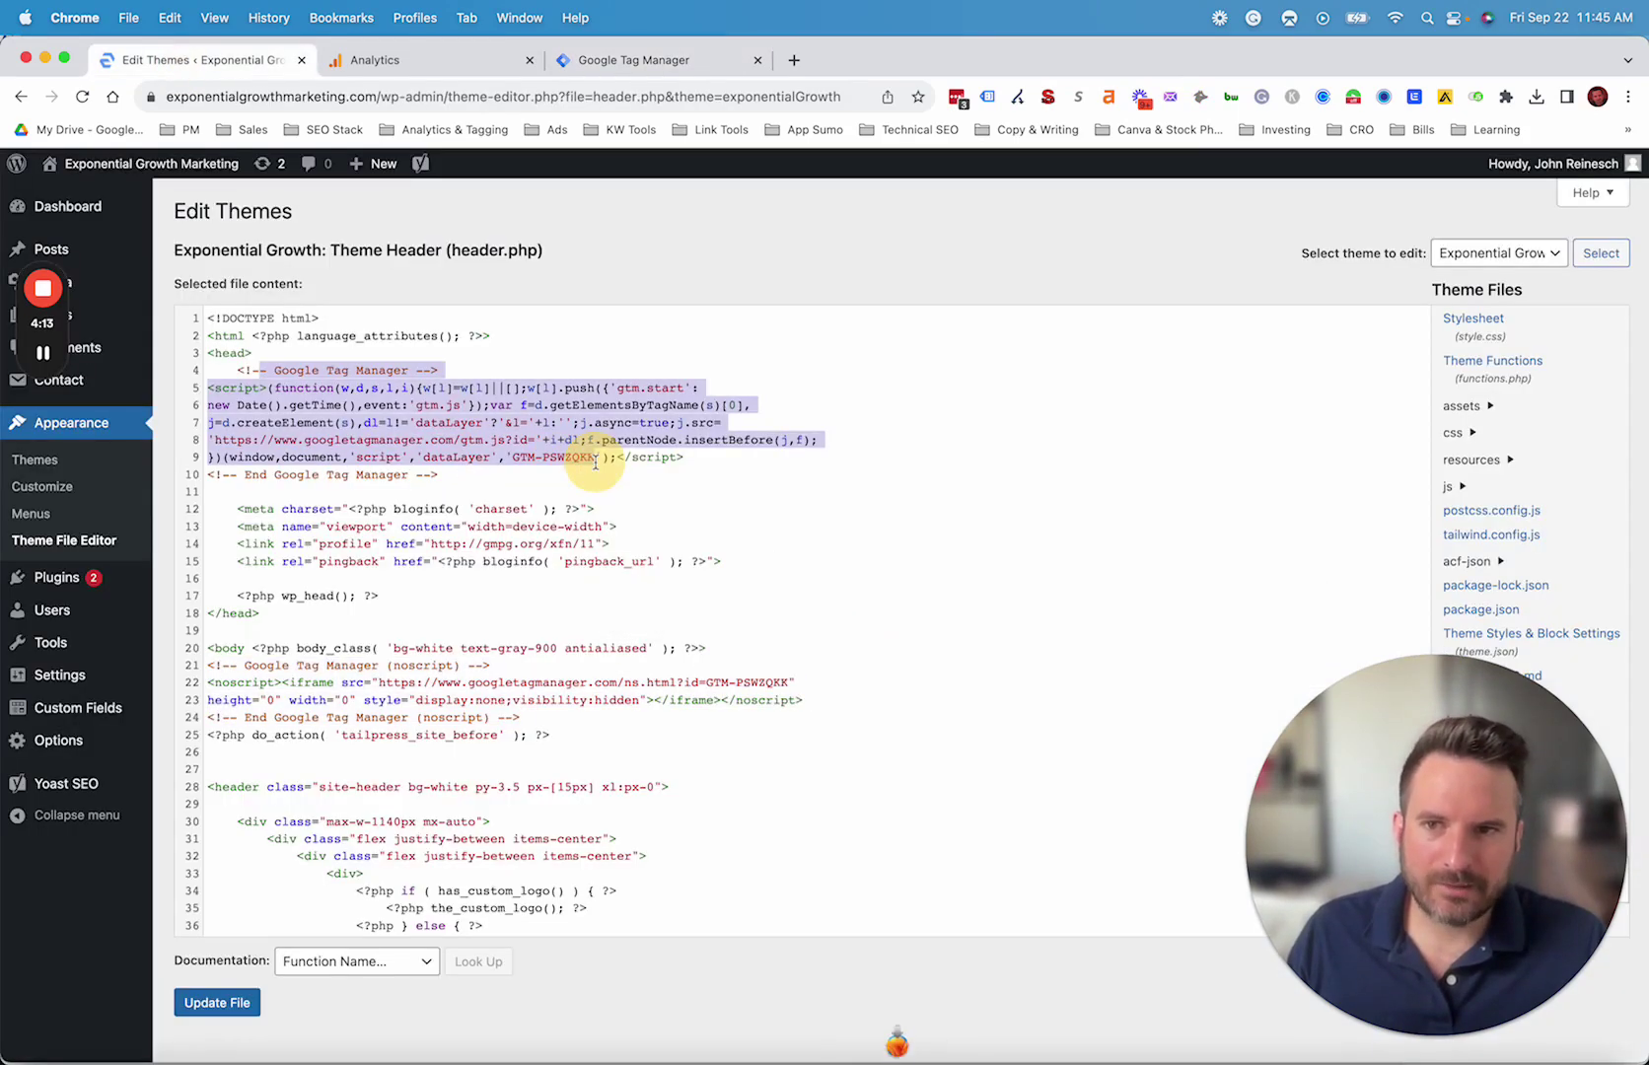
drag(256, 671, 711, 752)
click(632, 61)
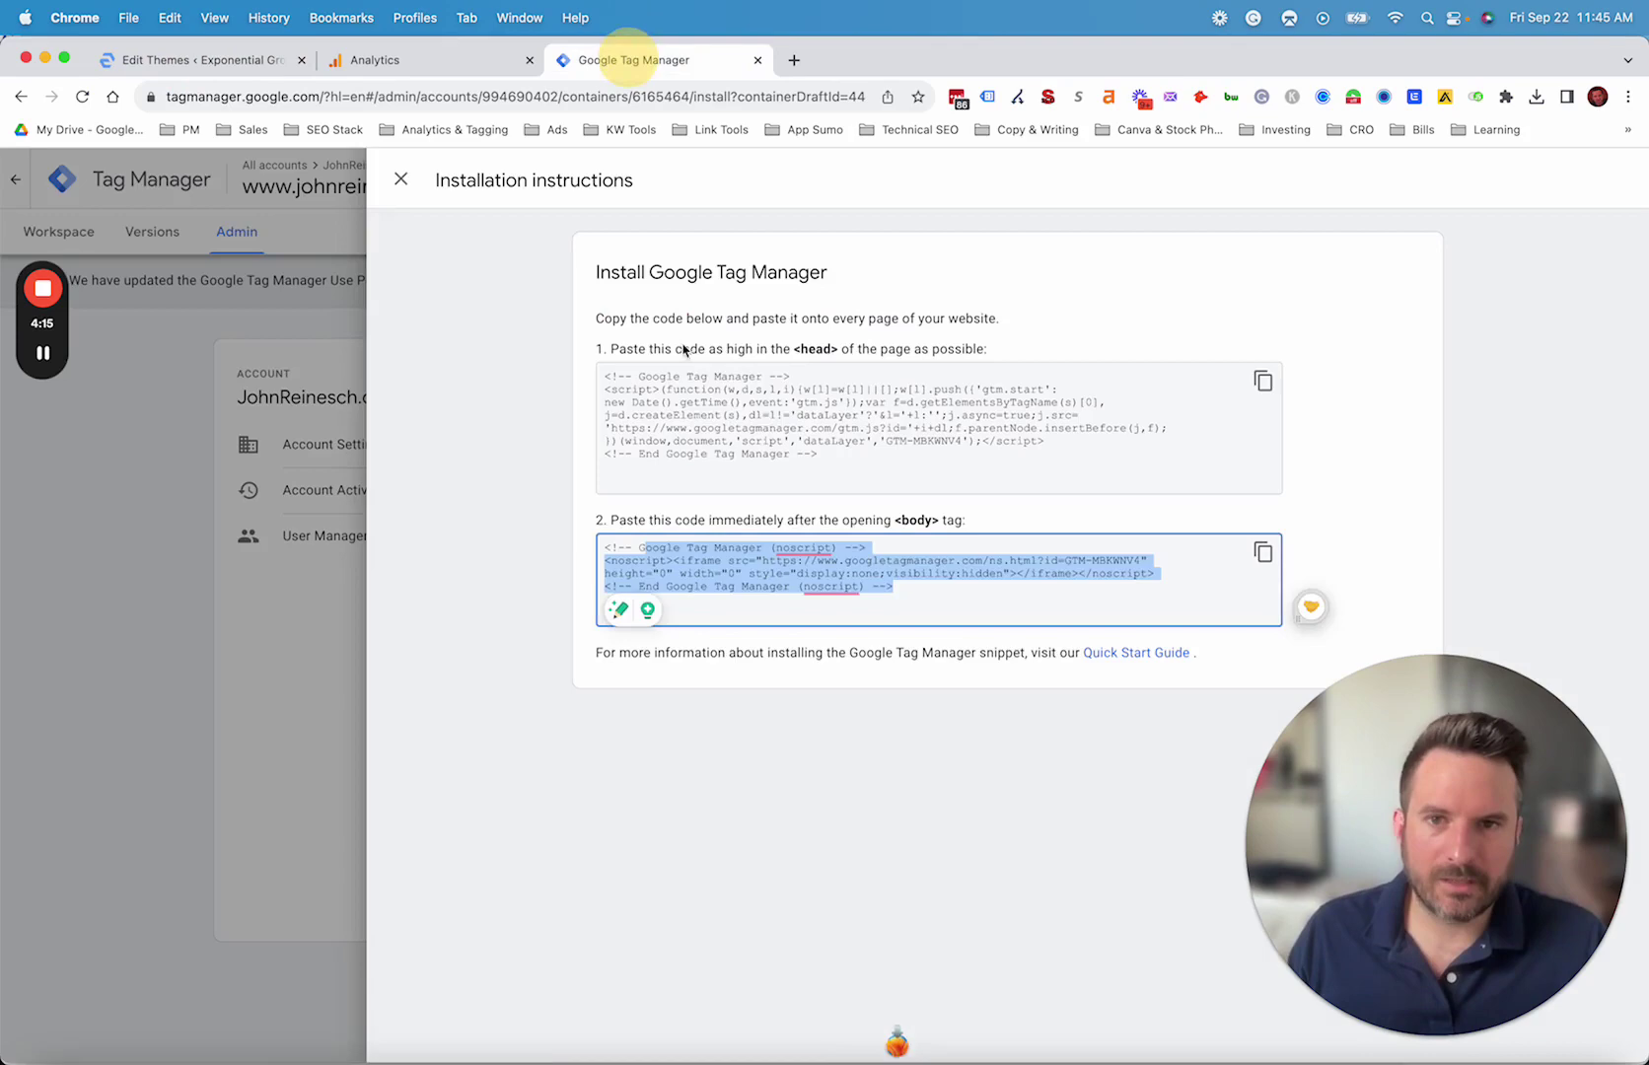
drag(604, 375, 920, 376)
drag(803, 522, 987, 527)
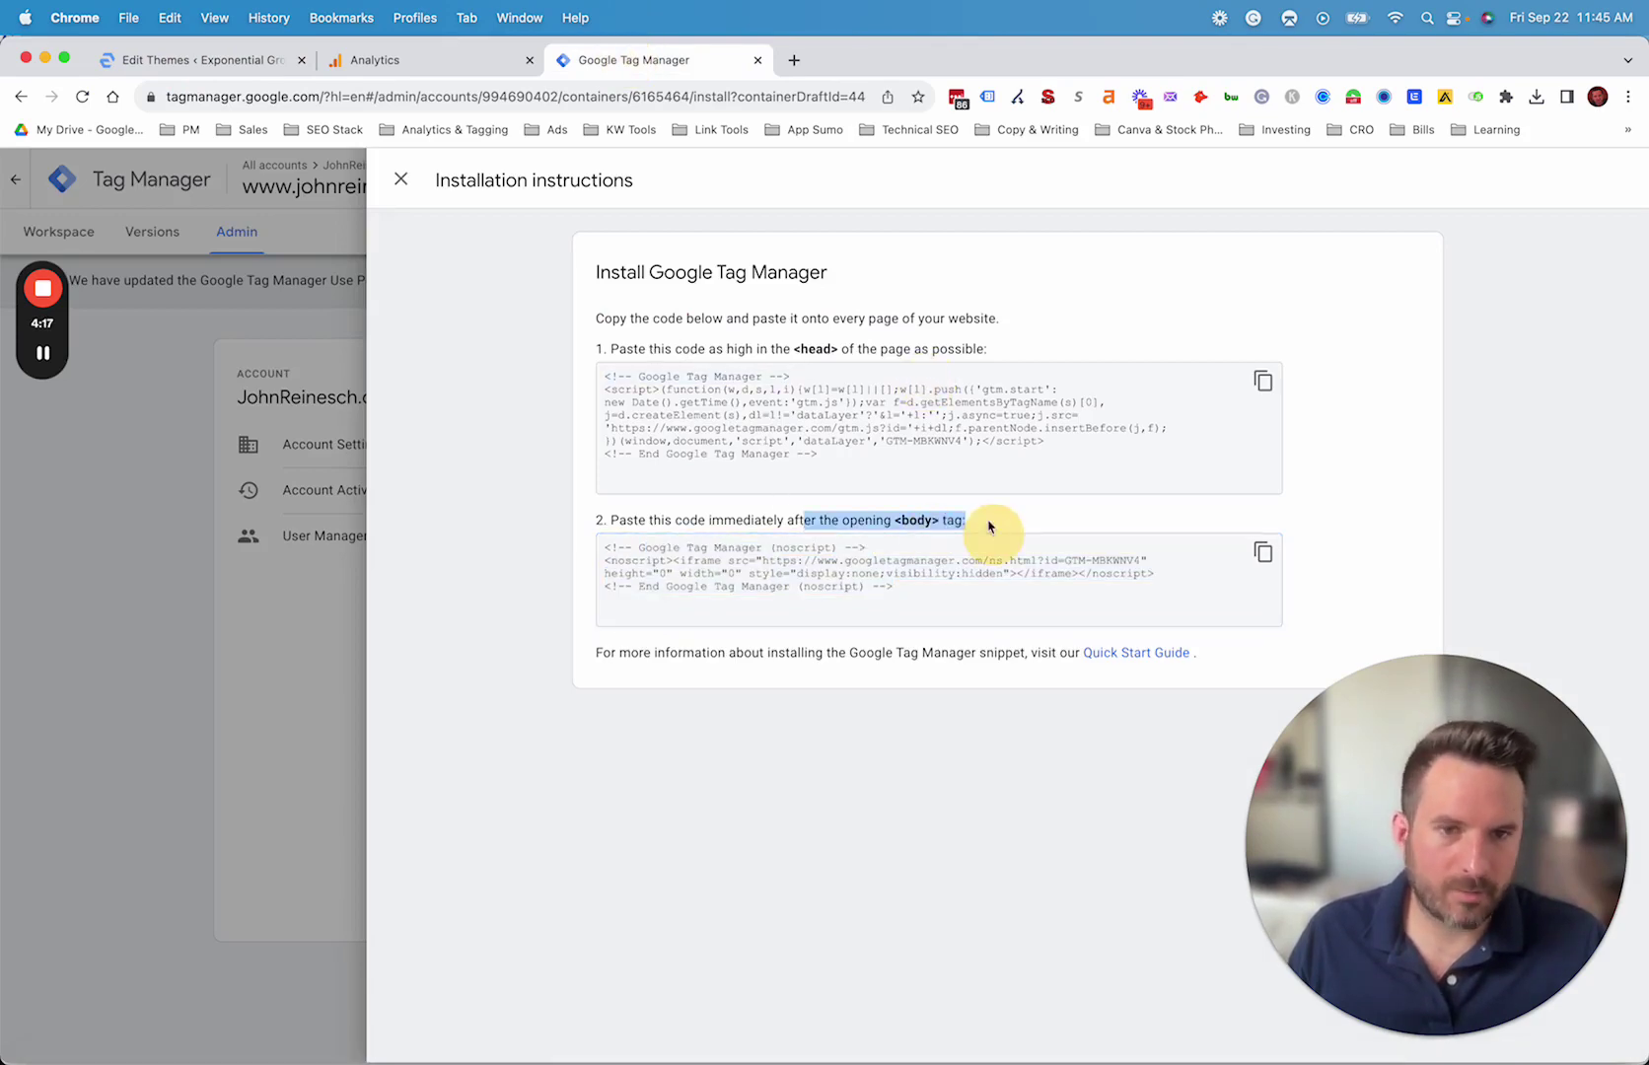
Close the install instructions and show the GTM-MBKWNV4 workspace's Tags list via Triggers and Tags
click(400, 178)
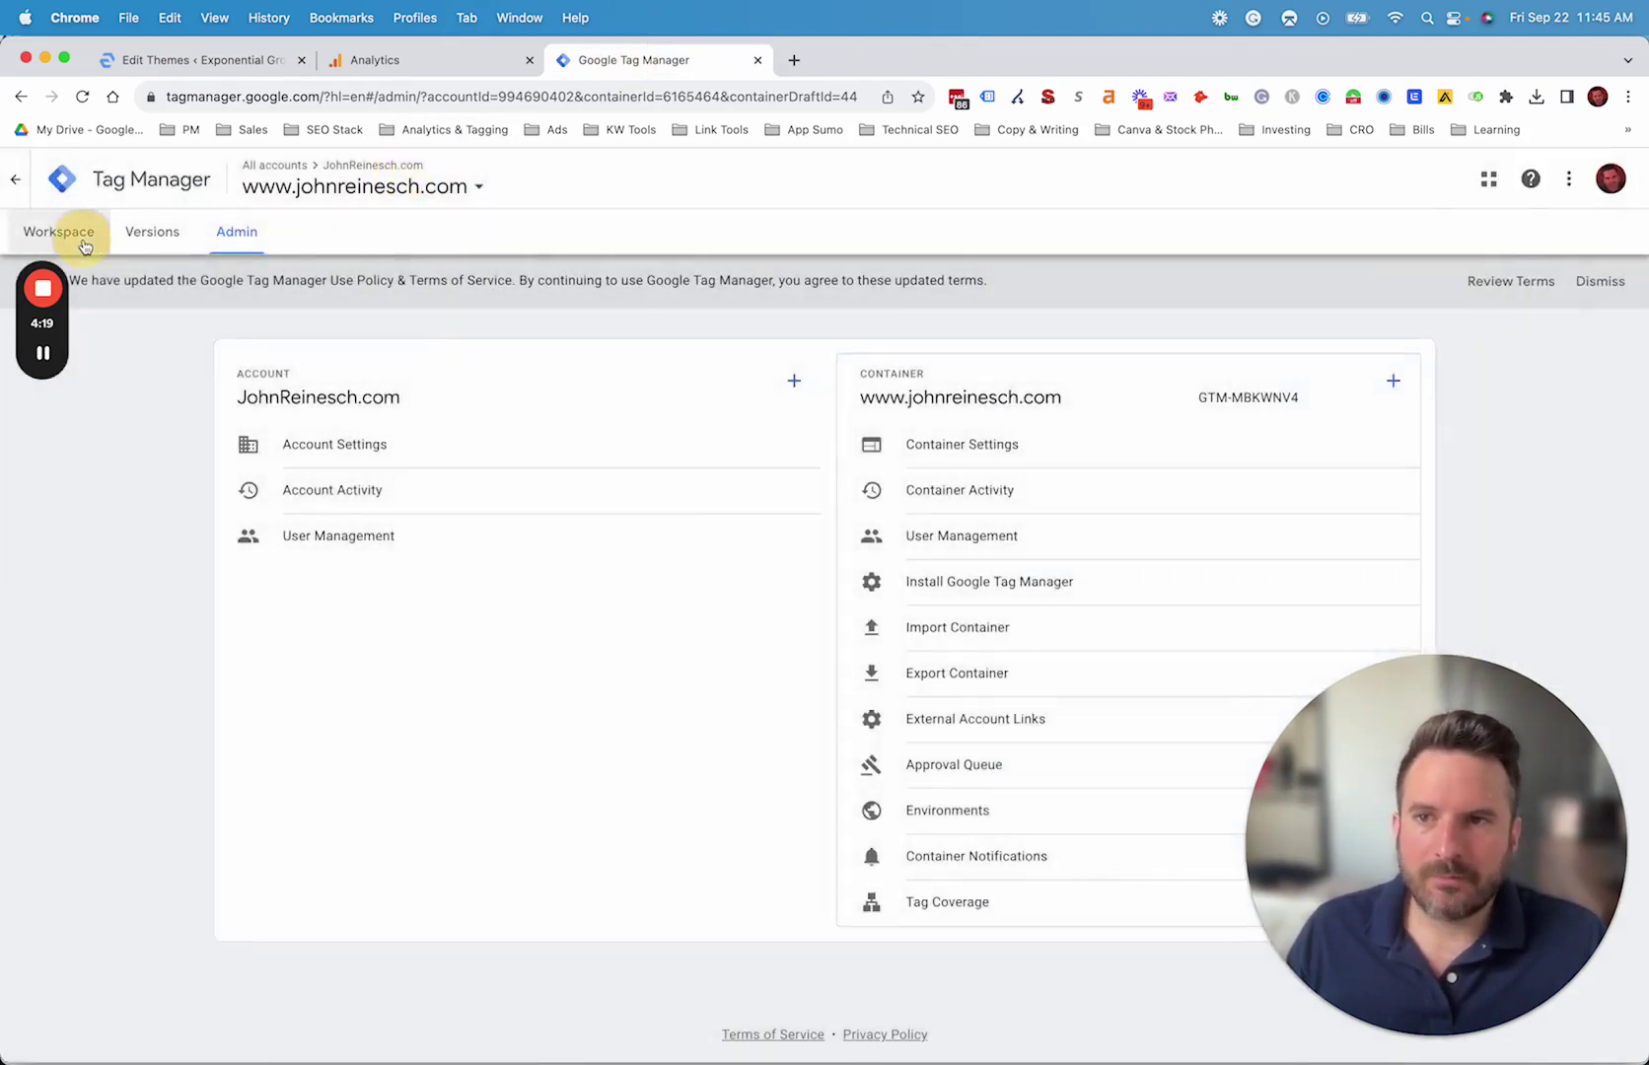
click(58, 232)
click(99, 505)
click(103, 473)
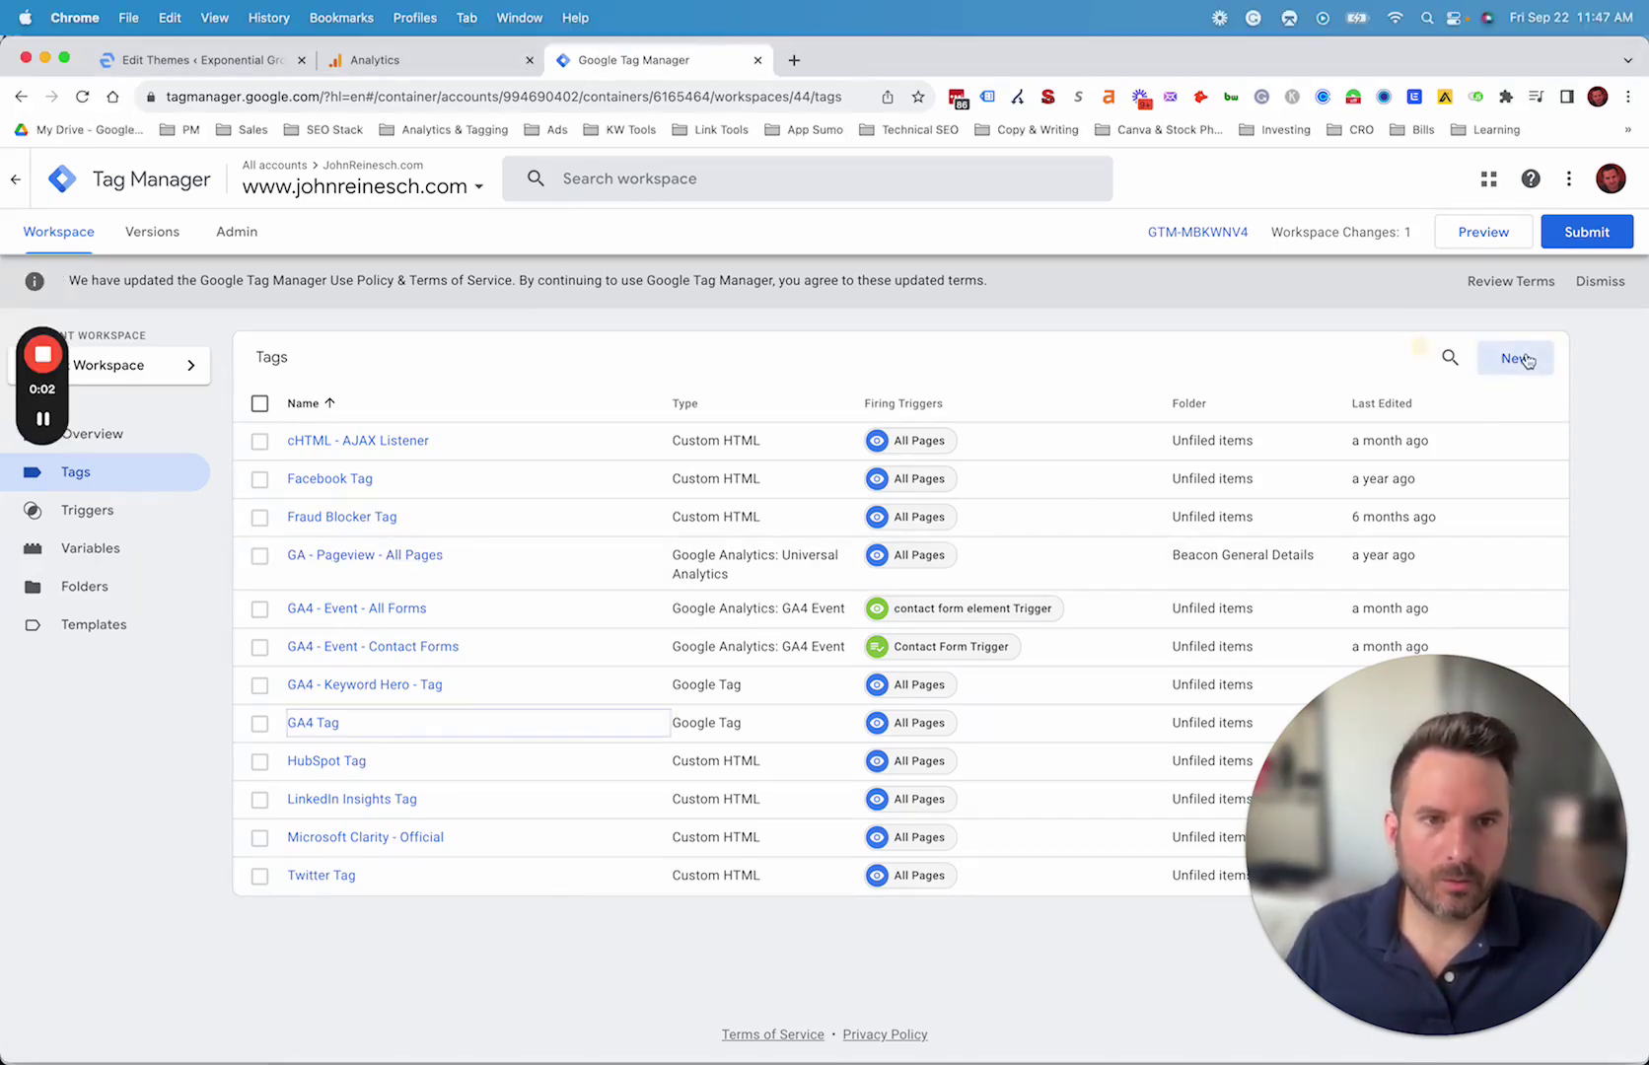
Start a new Tag Manager tag and make it a Google Analytics Google Tag
click(1514, 358)
double_click(438, 185)
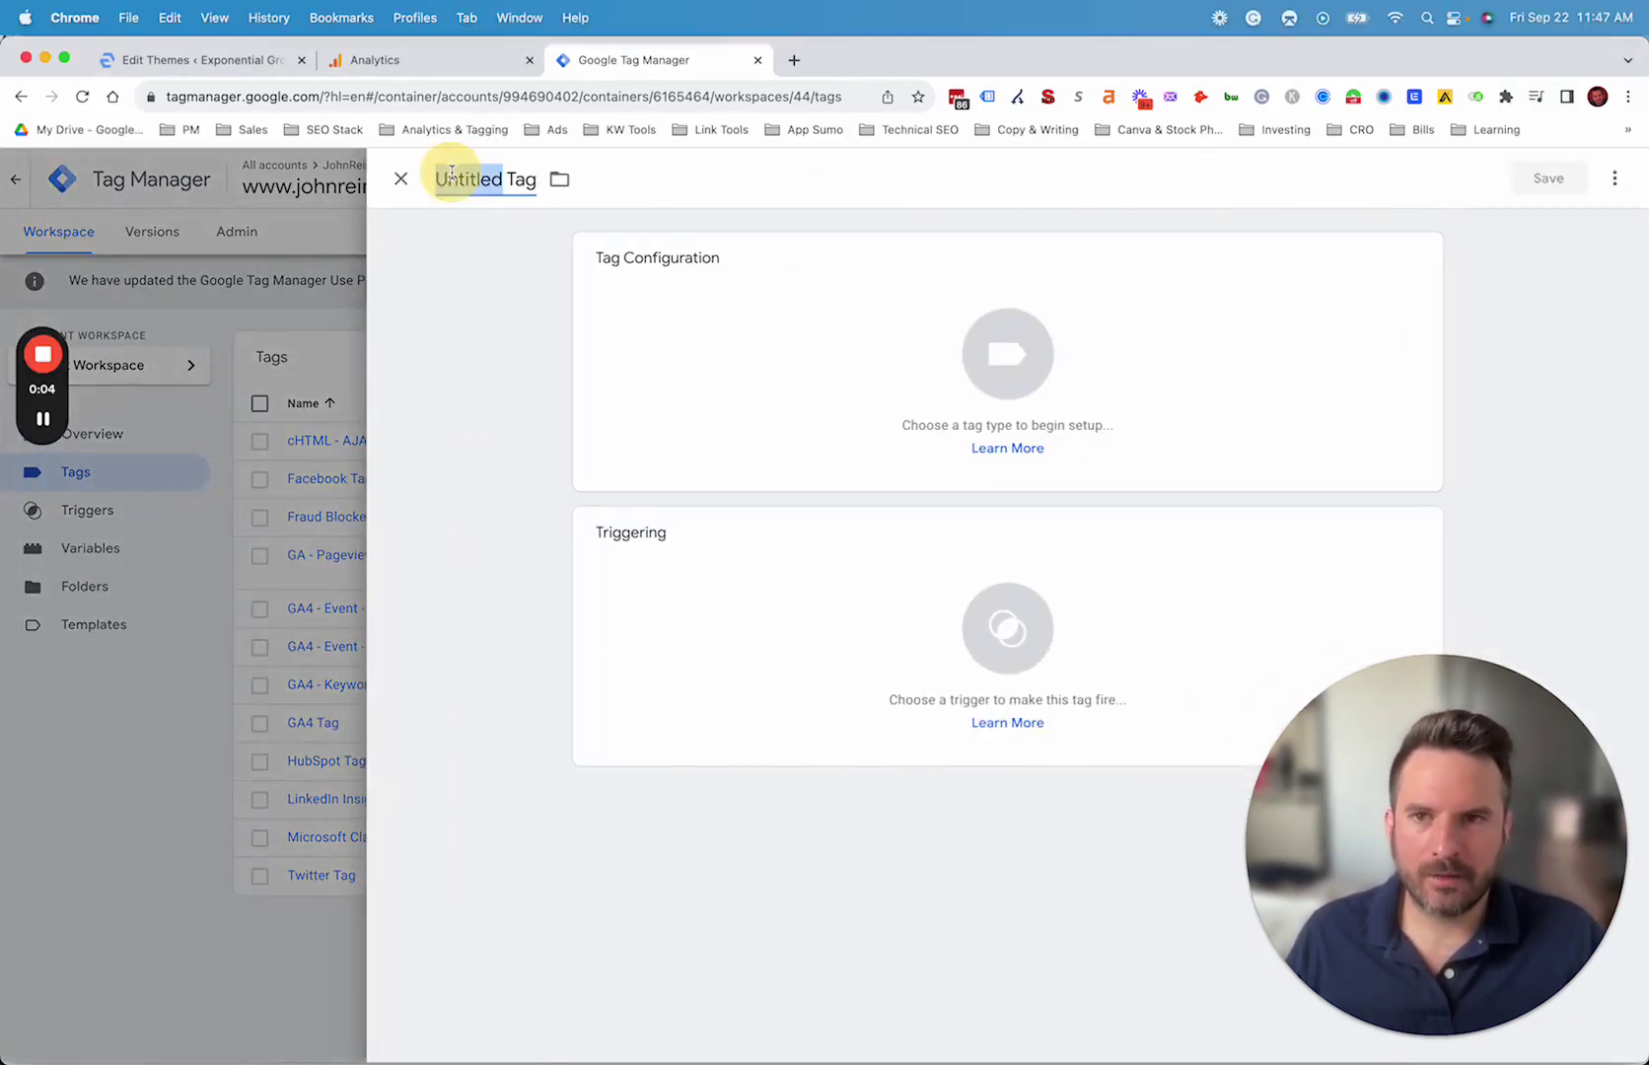
text(GA4)
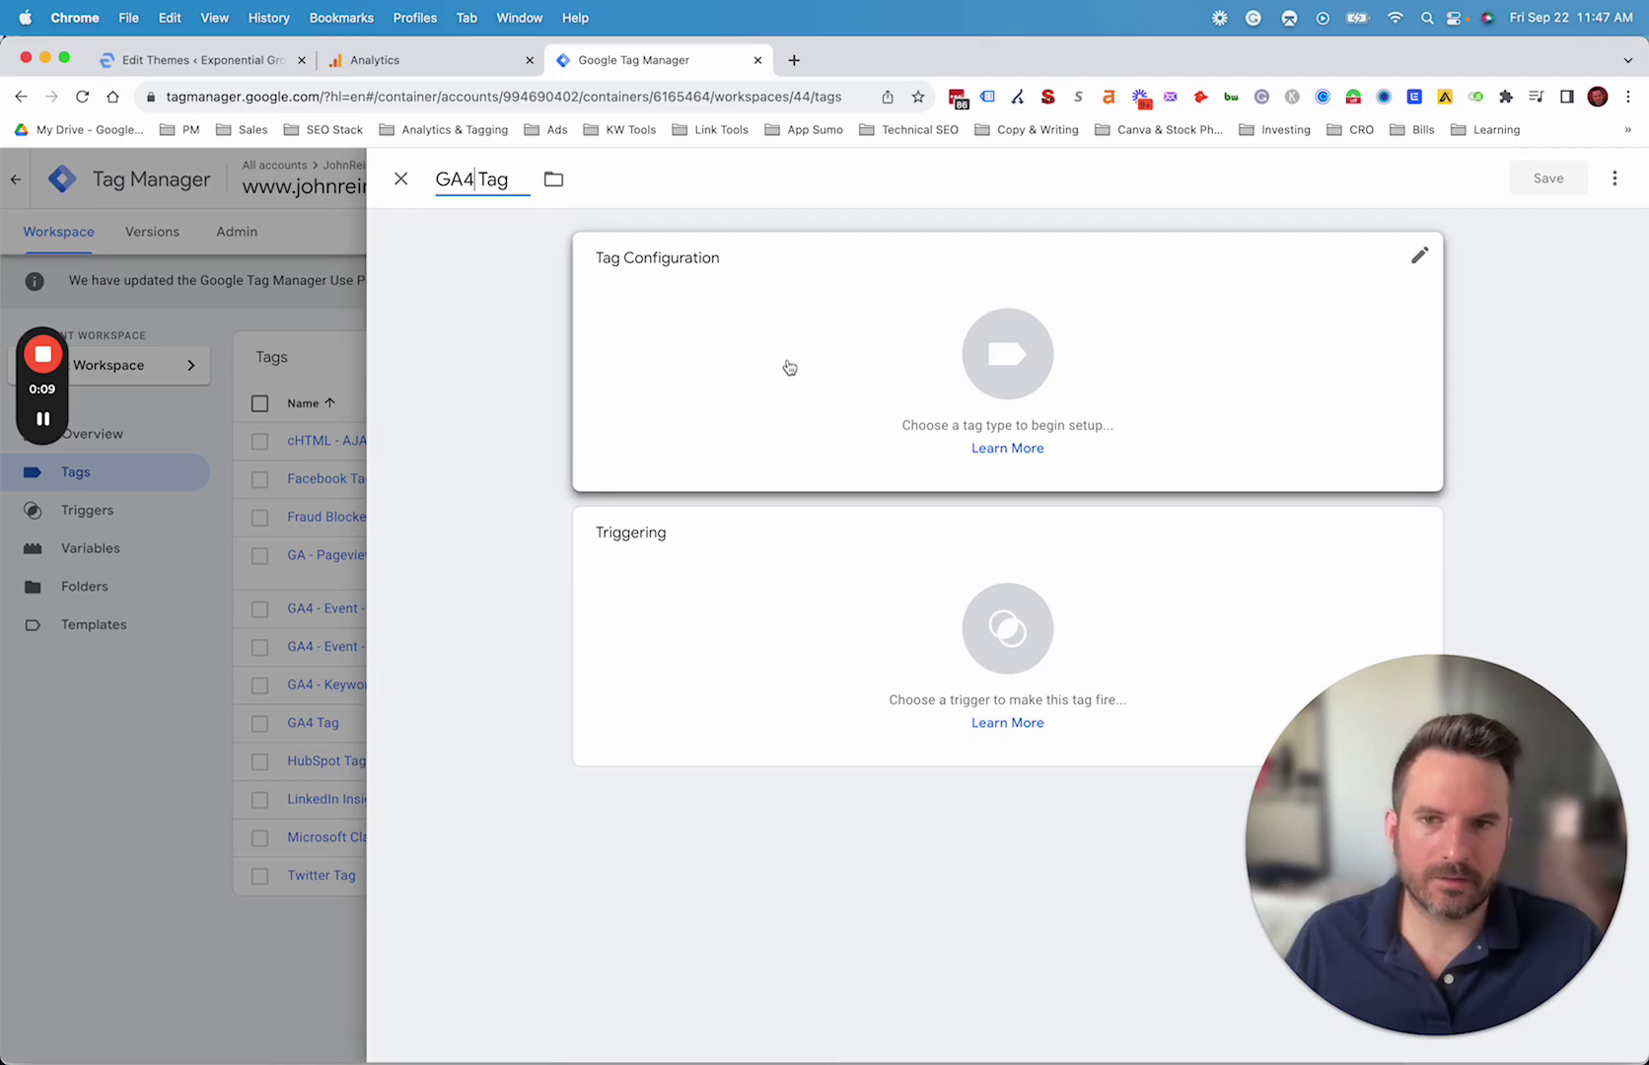
click(869, 379)
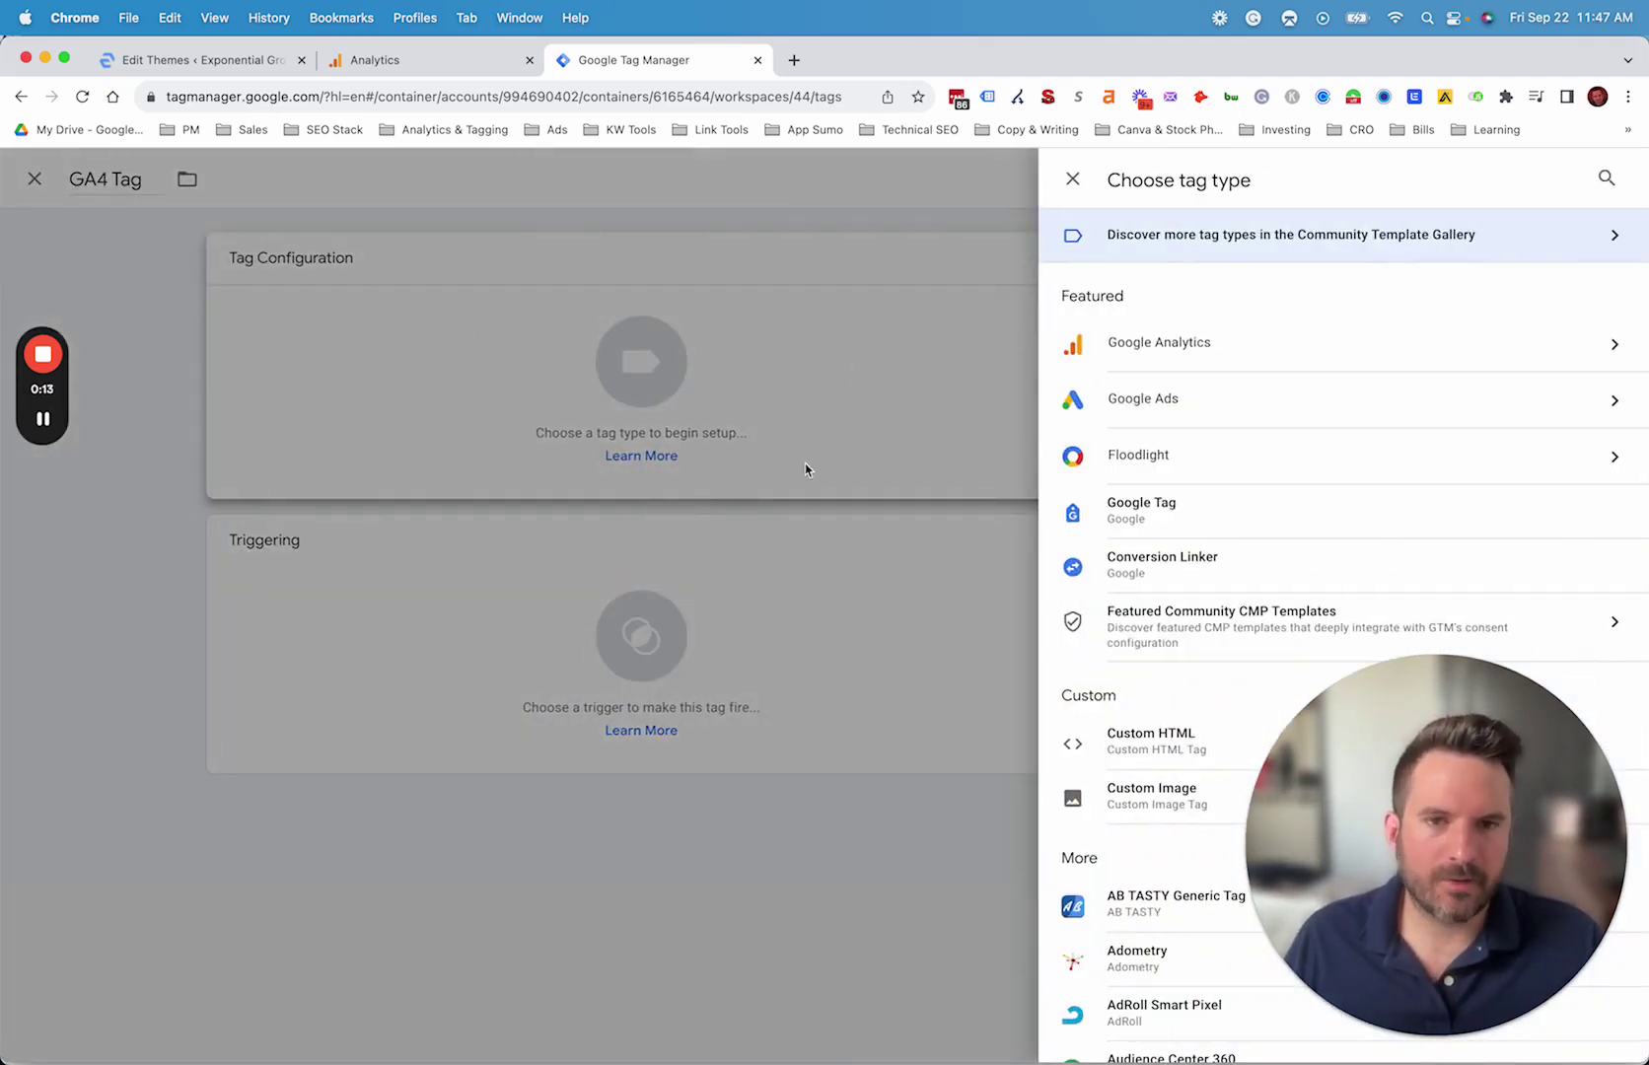
click(1179, 342)
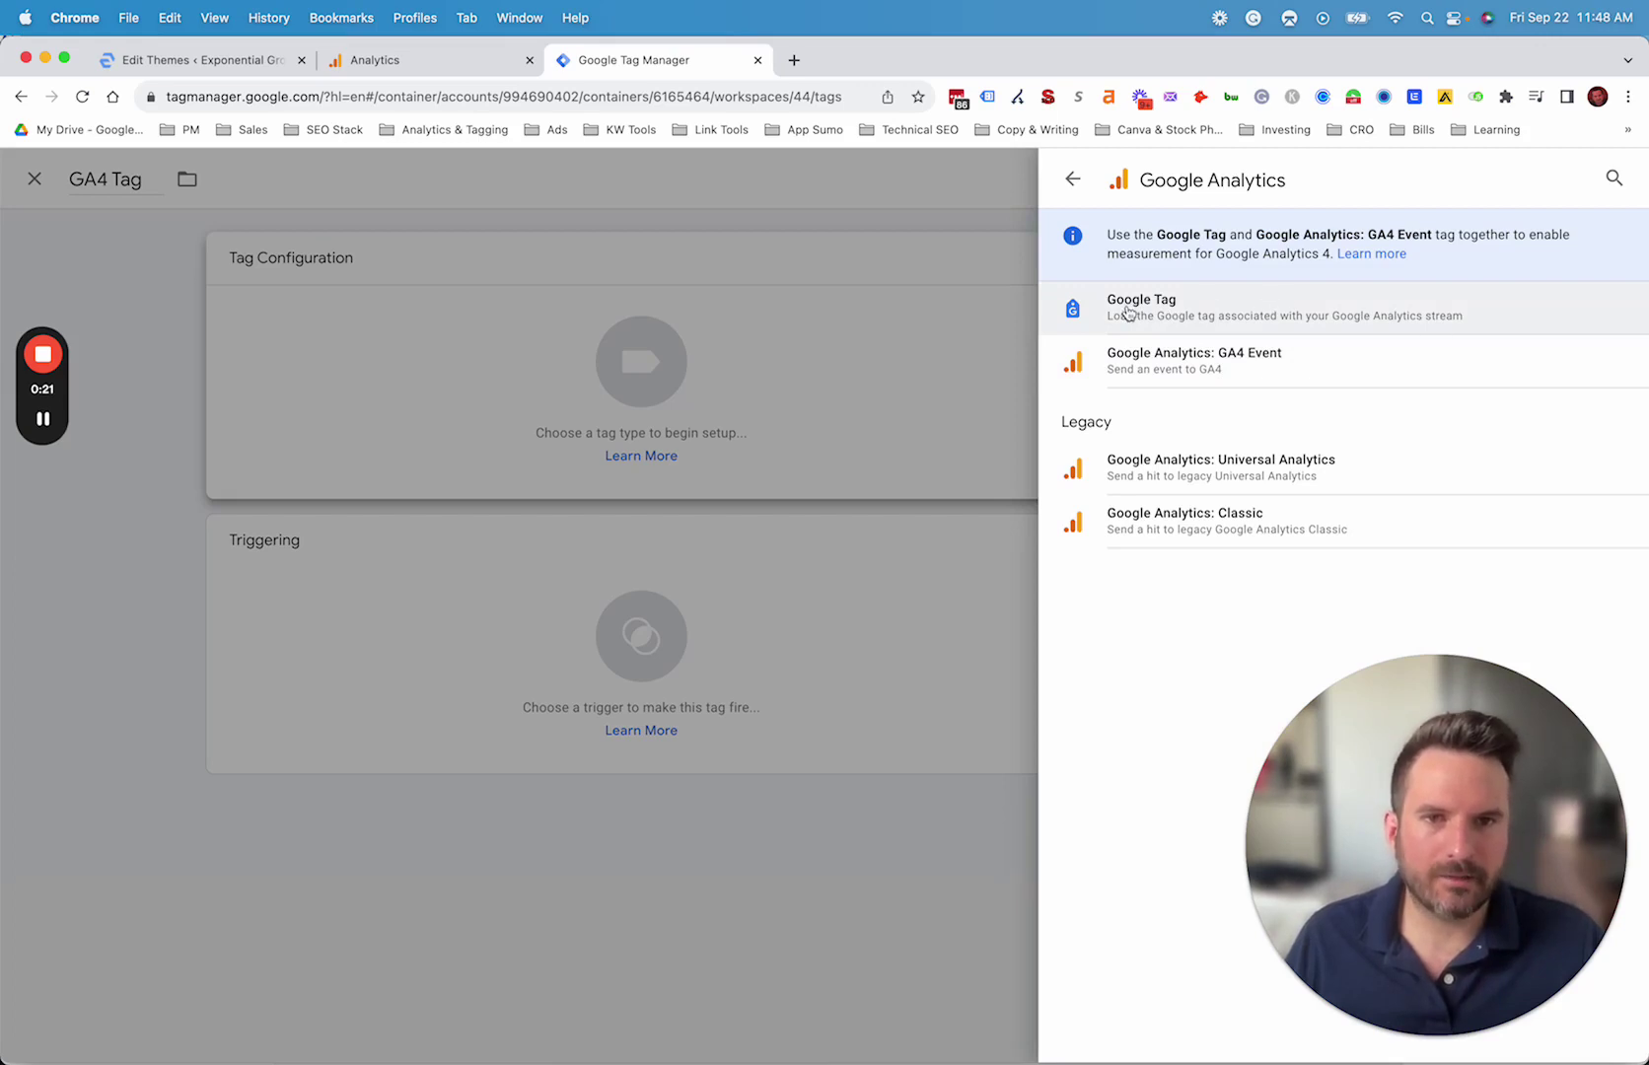
click(1164, 310)
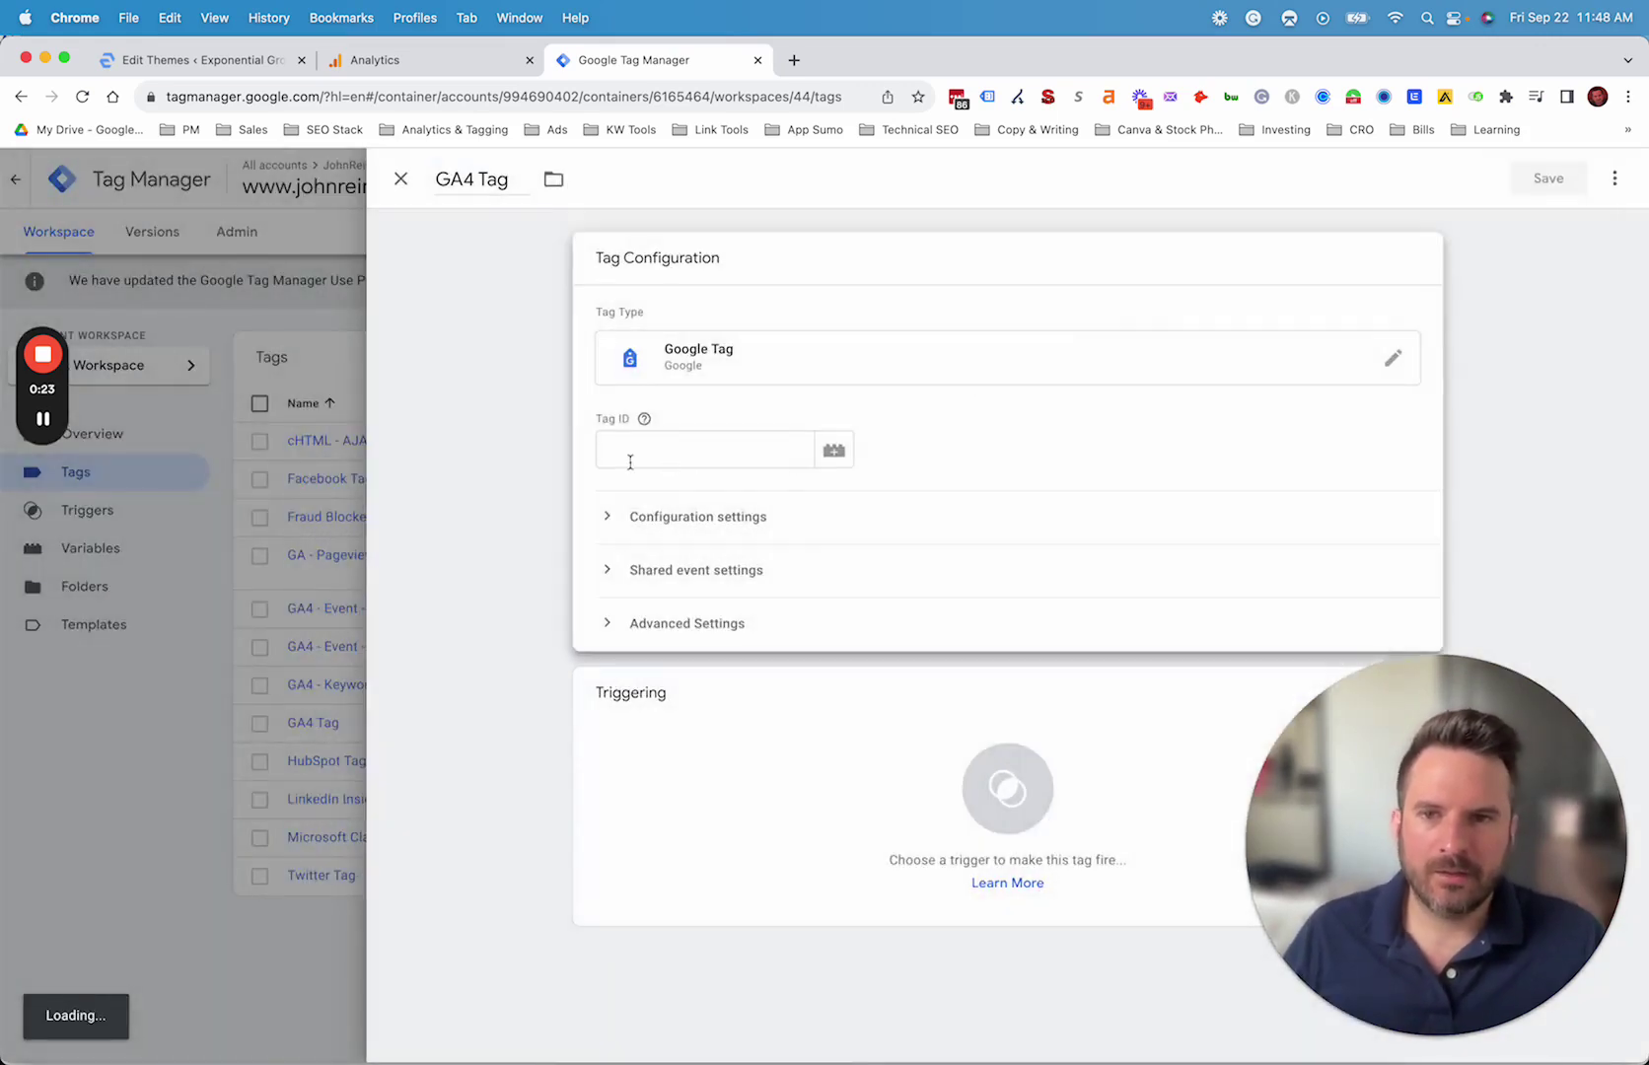
Paste the GA4 Measurement ID G-VQ8BVMX02E as the Tag ID and trigger it on All Pages
click(483, 67)
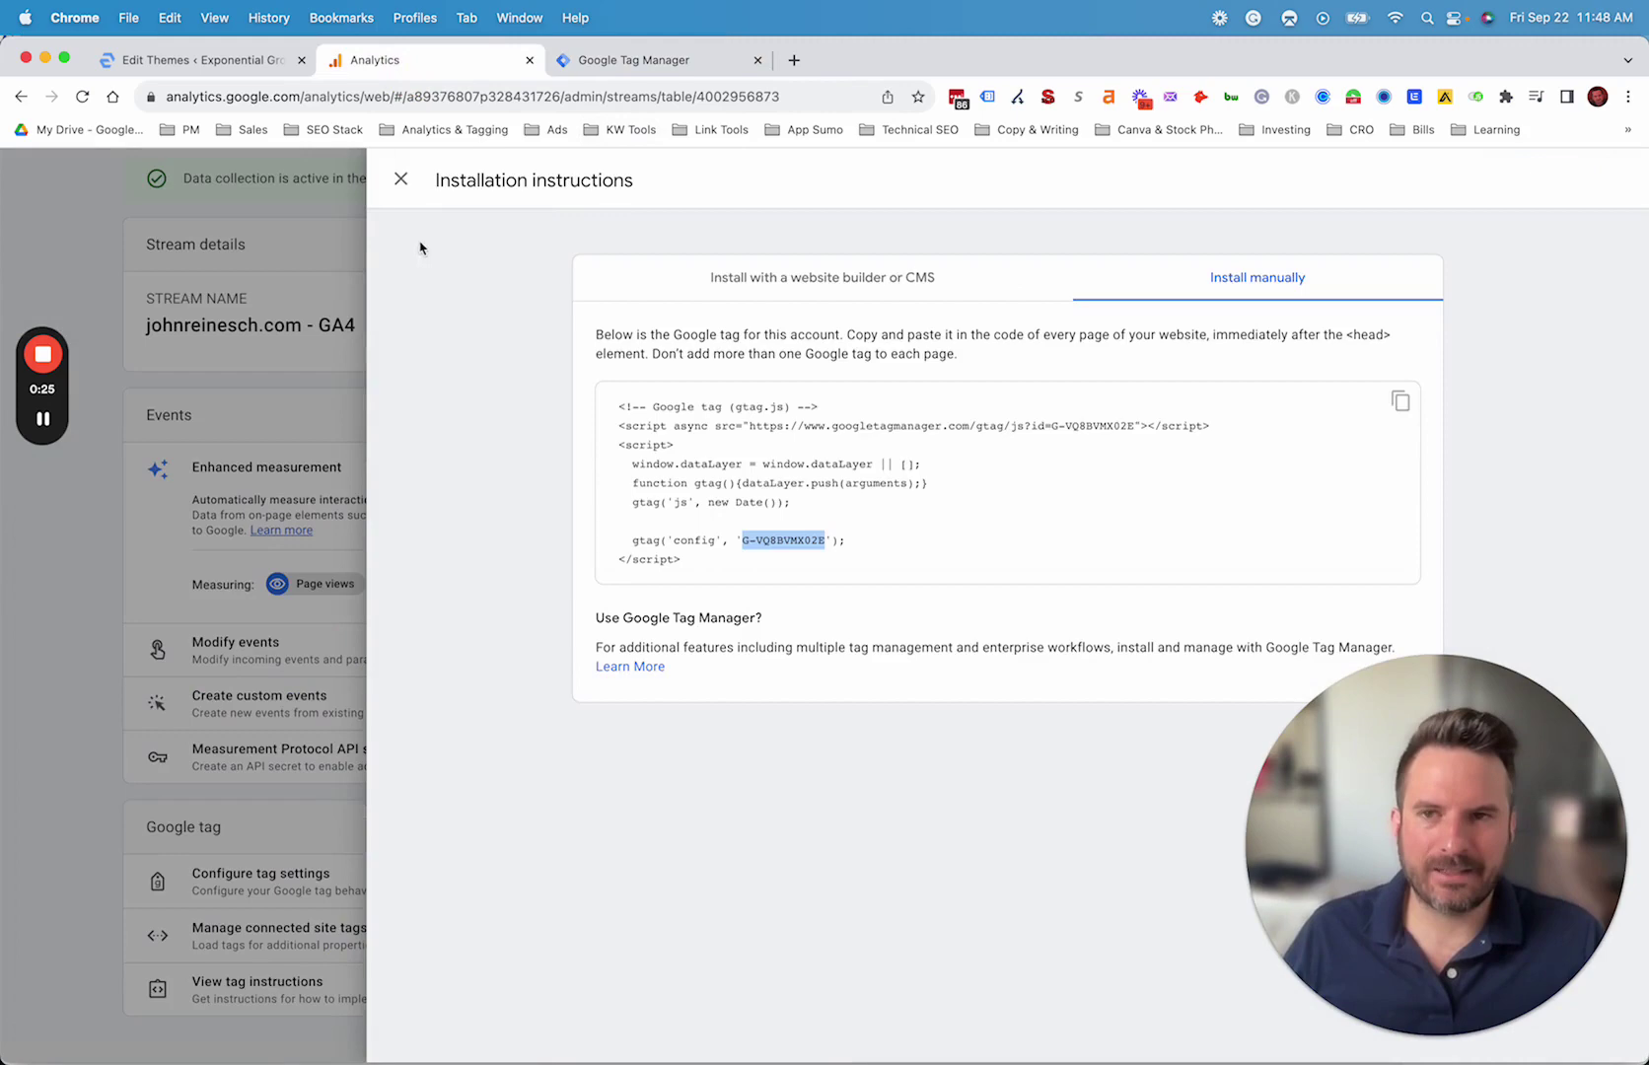
click(399, 182)
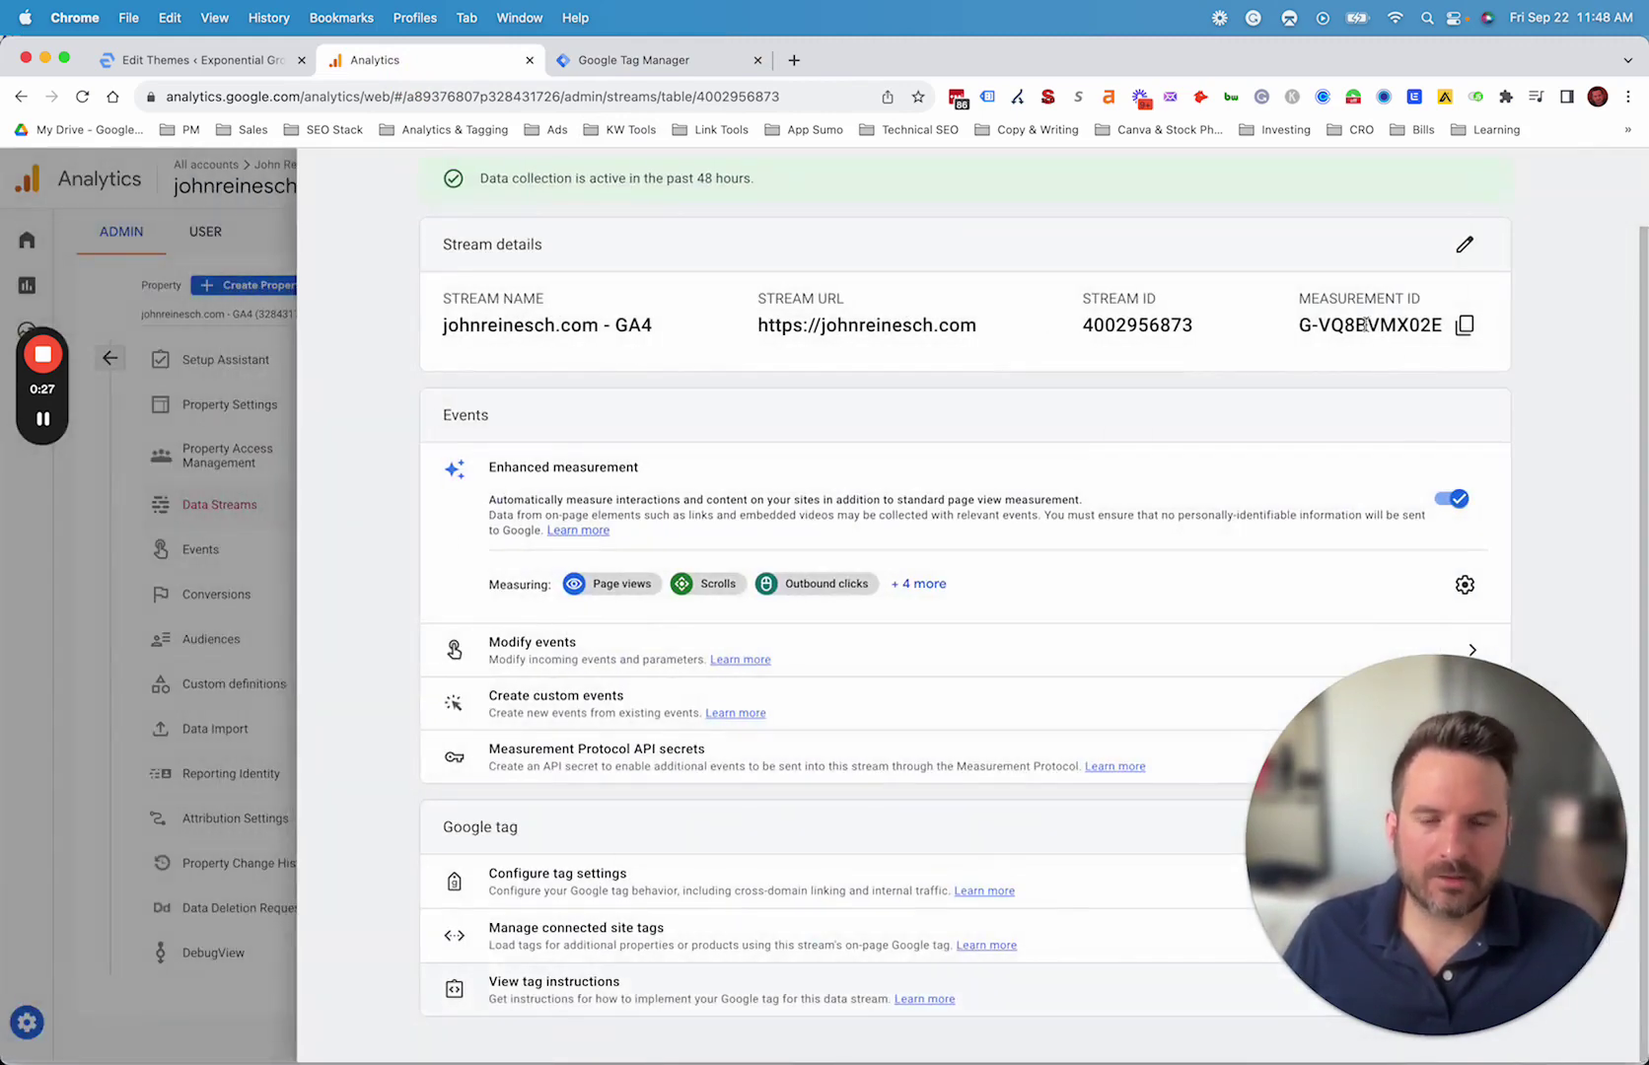
click(1465, 325)
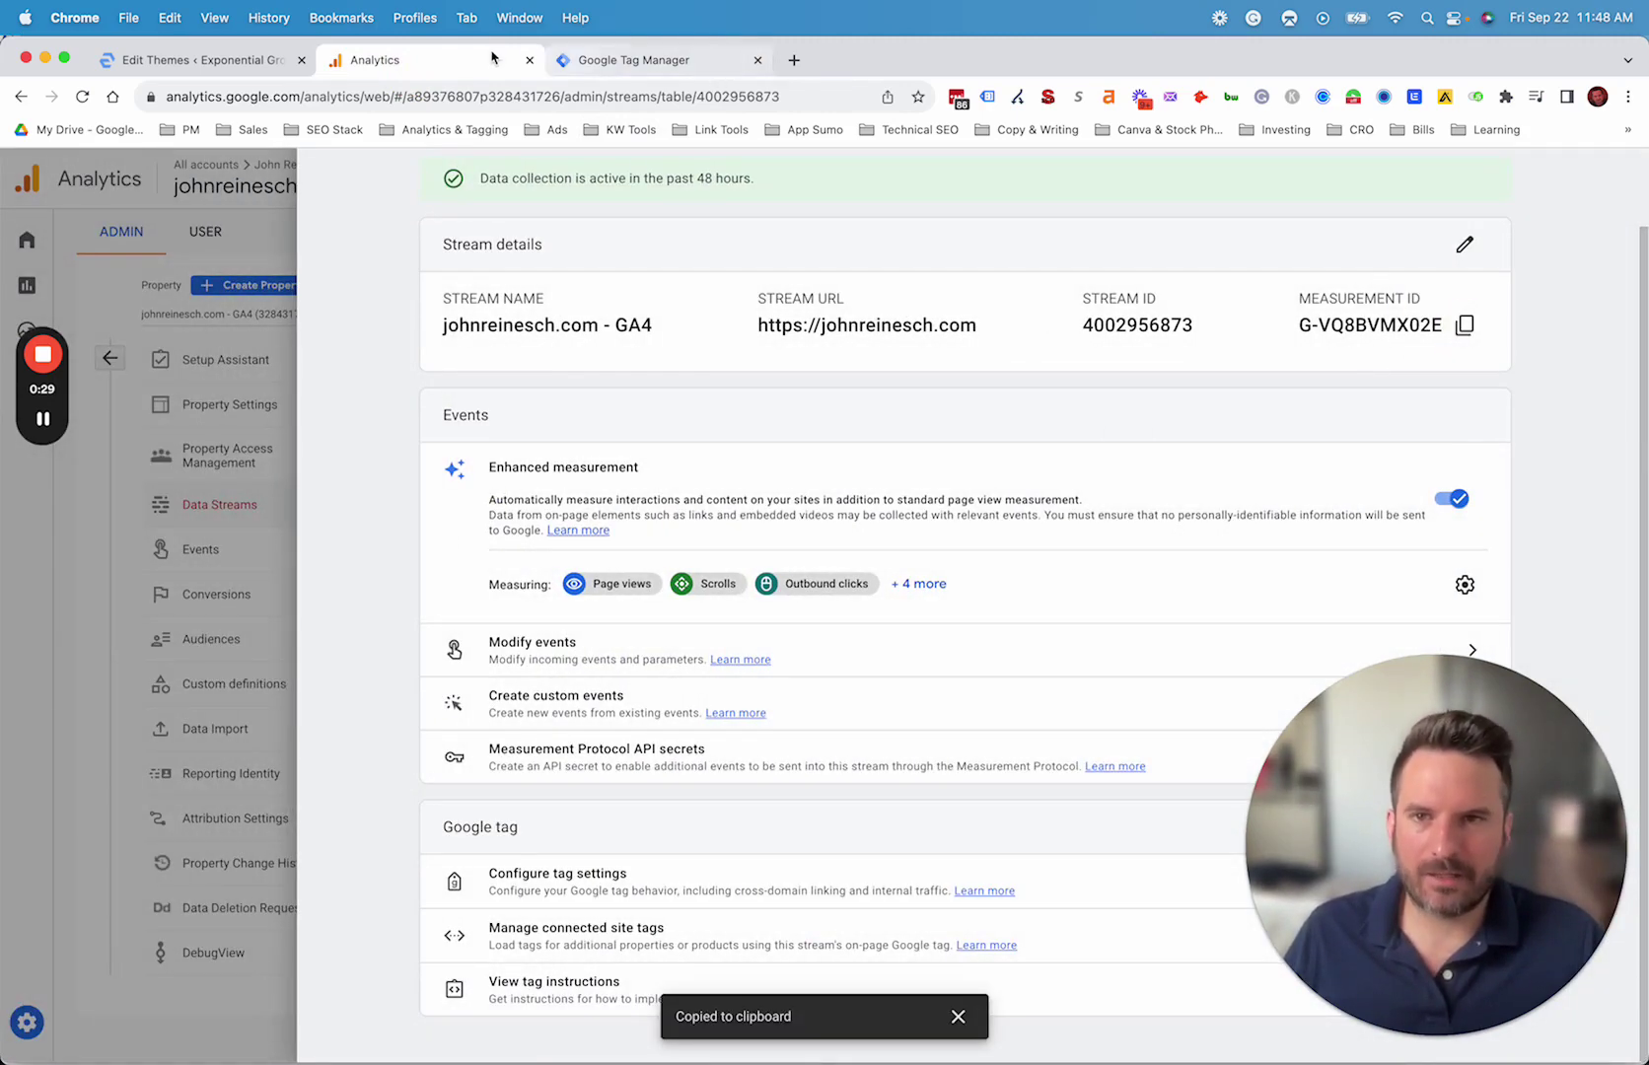
click(634, 61)
click(687, 449)
key(super+v)
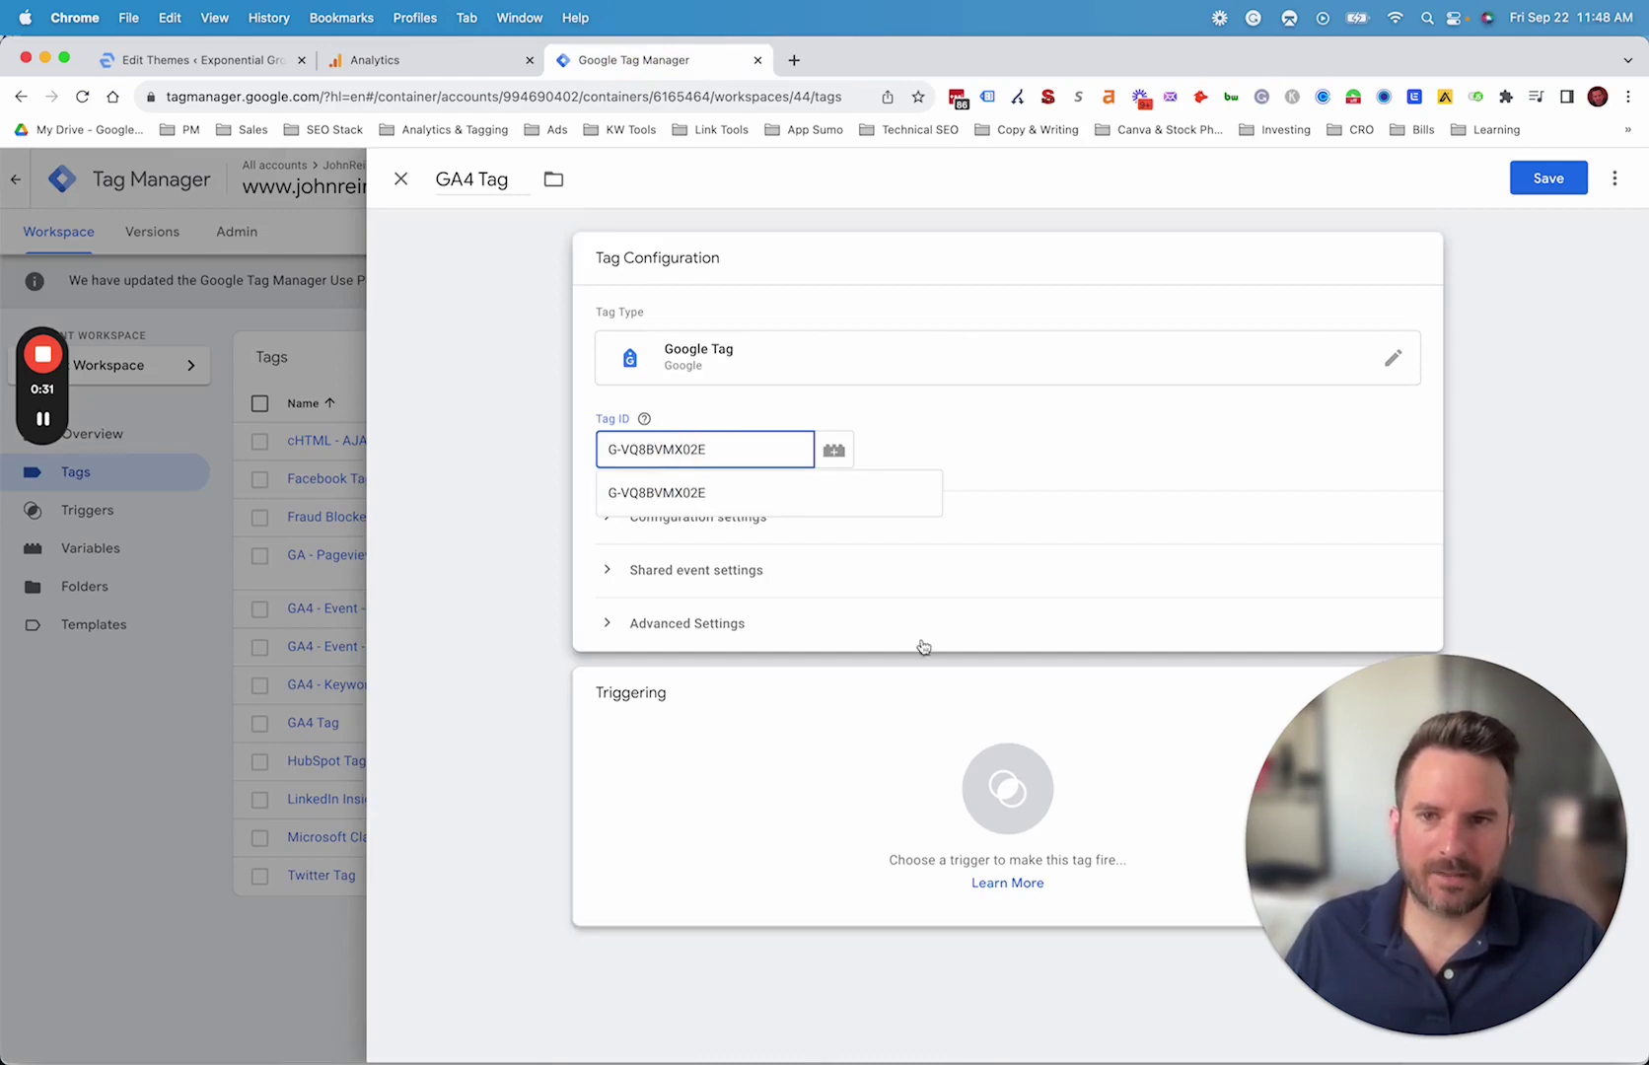
click(843, 738)
click(552, 308)
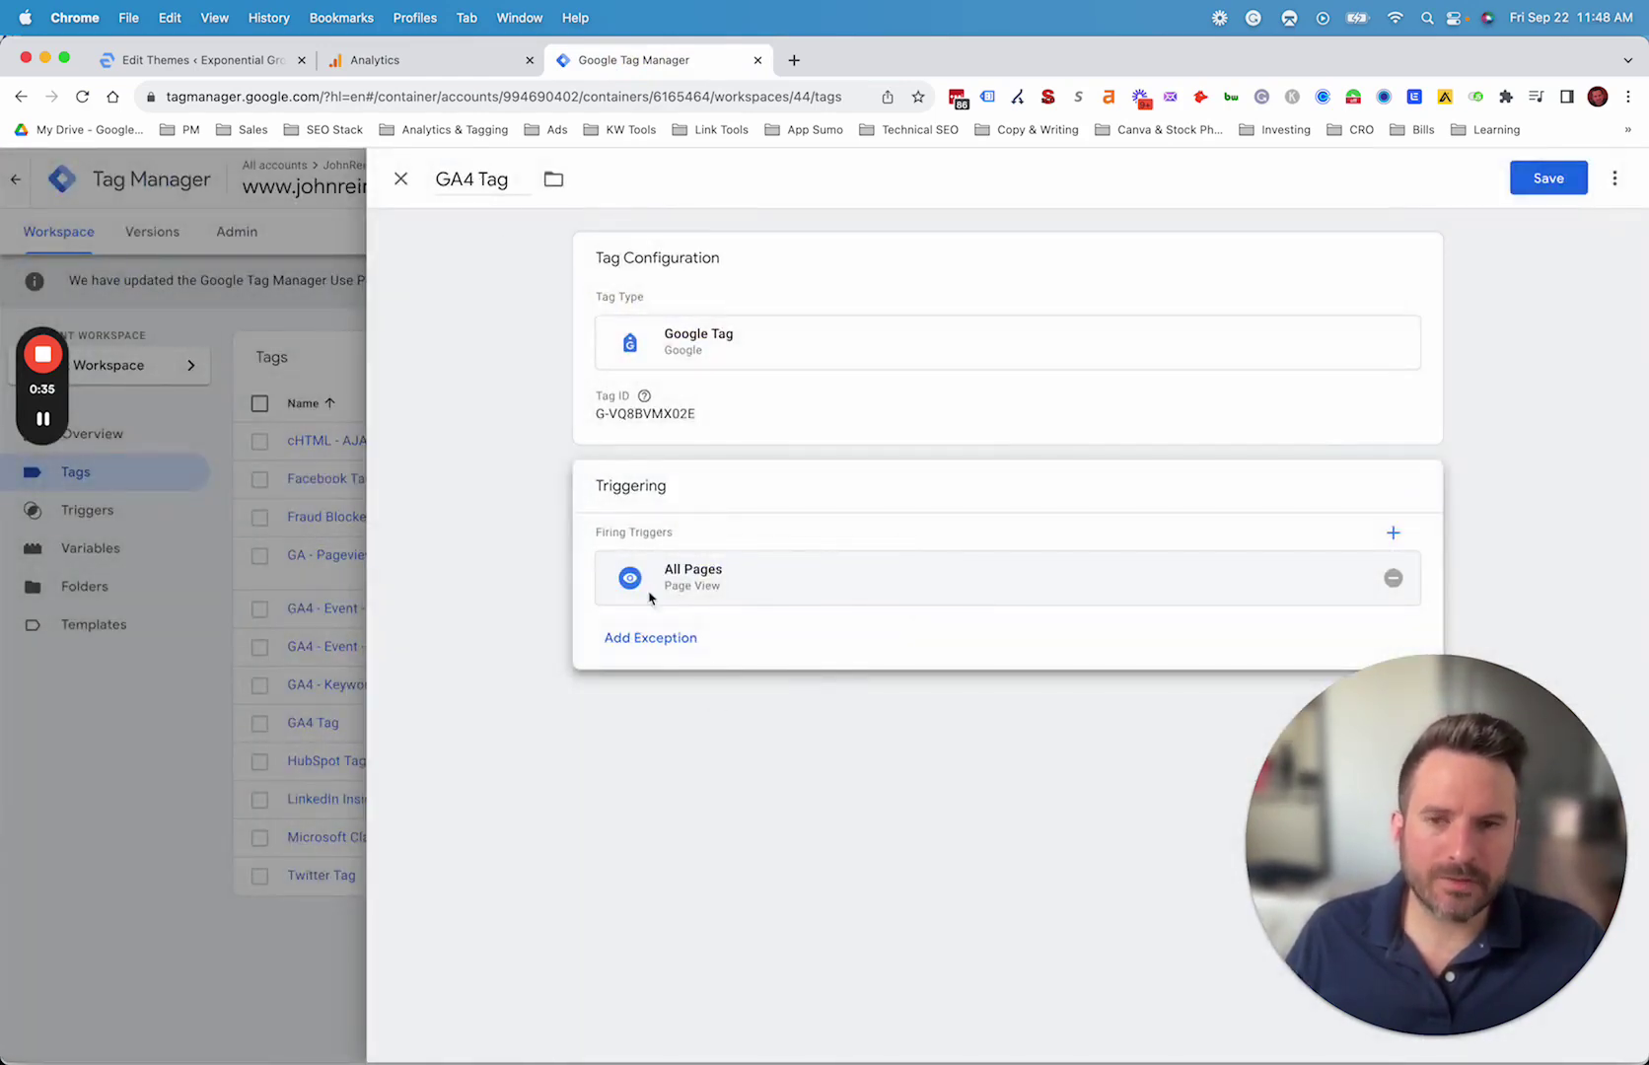
Rename the tag to testGA4 Tag and save it
click(439, 178)
text(test)
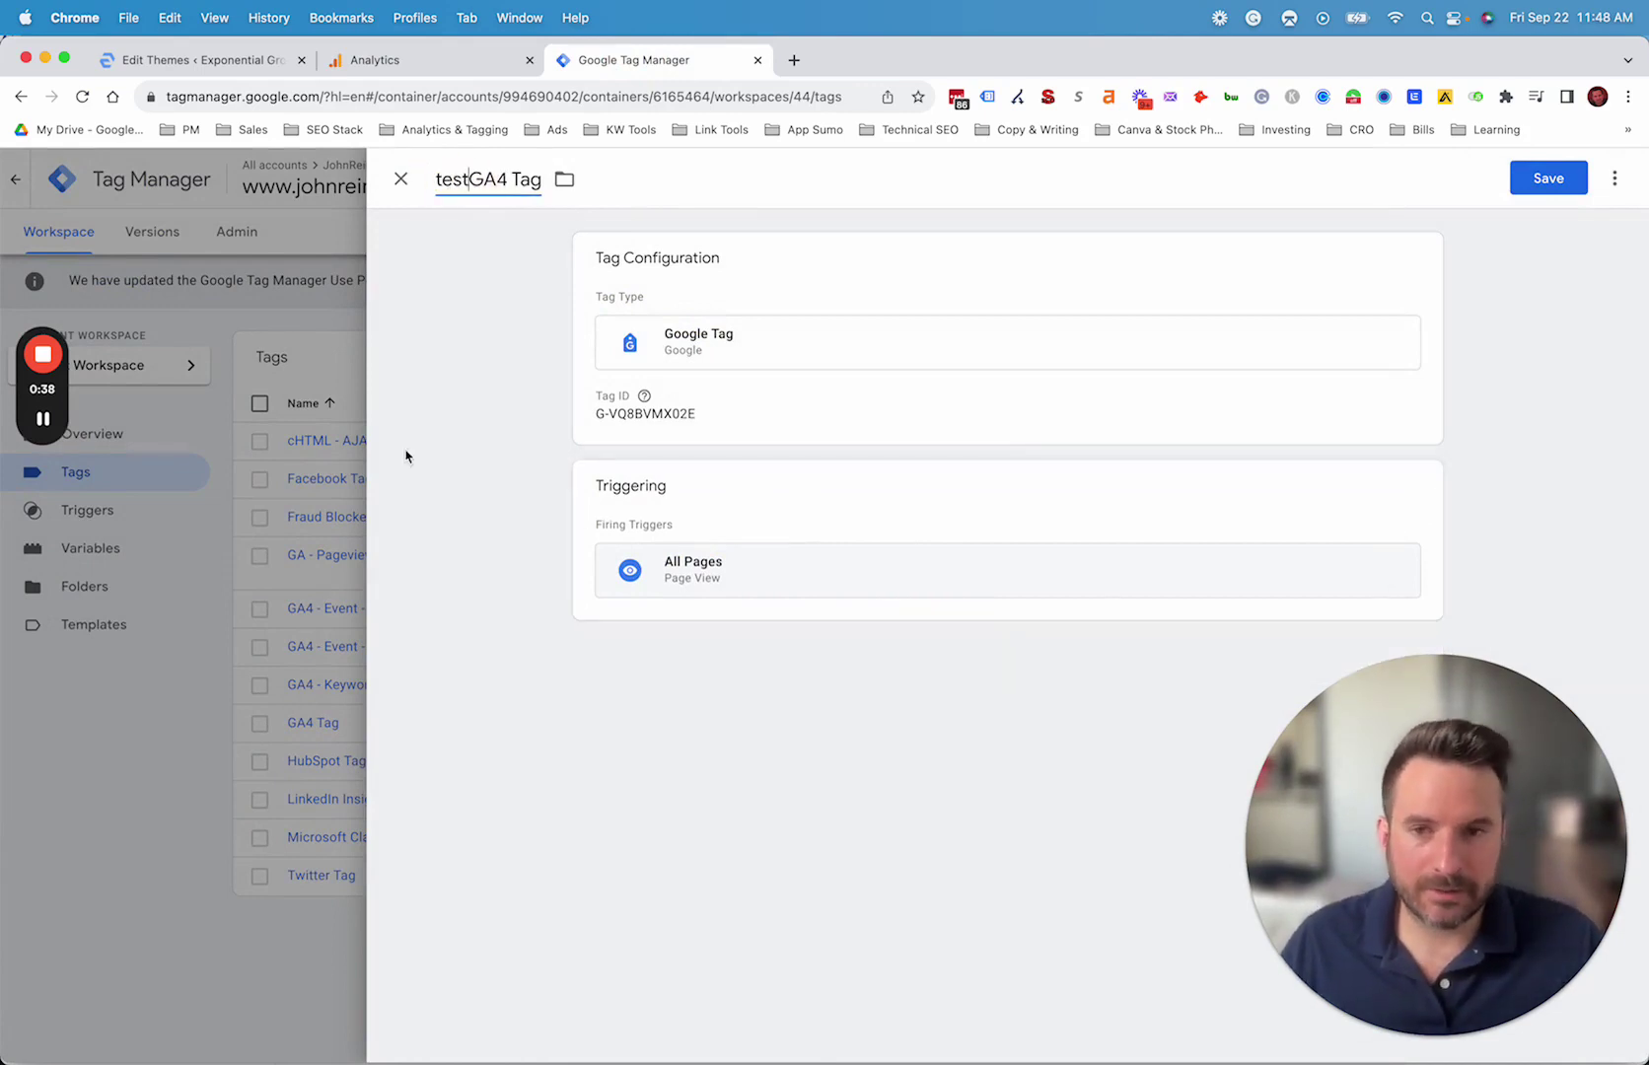
key(Return)
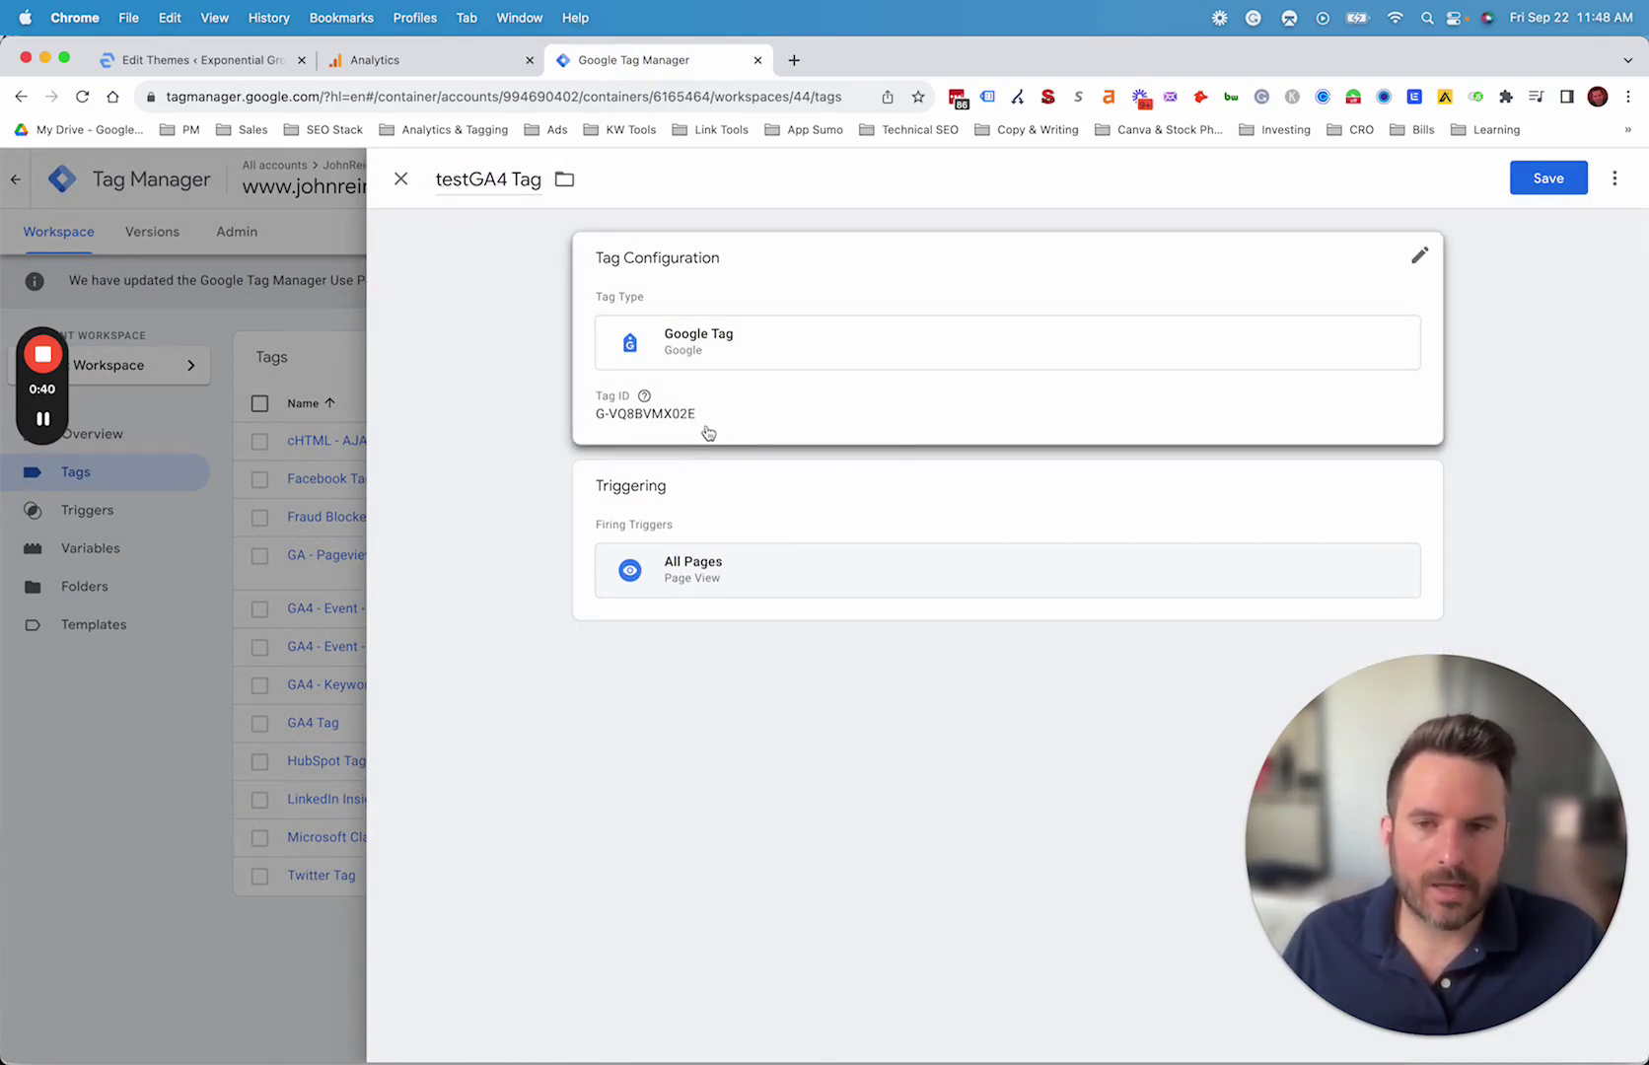
click(1539, 179)
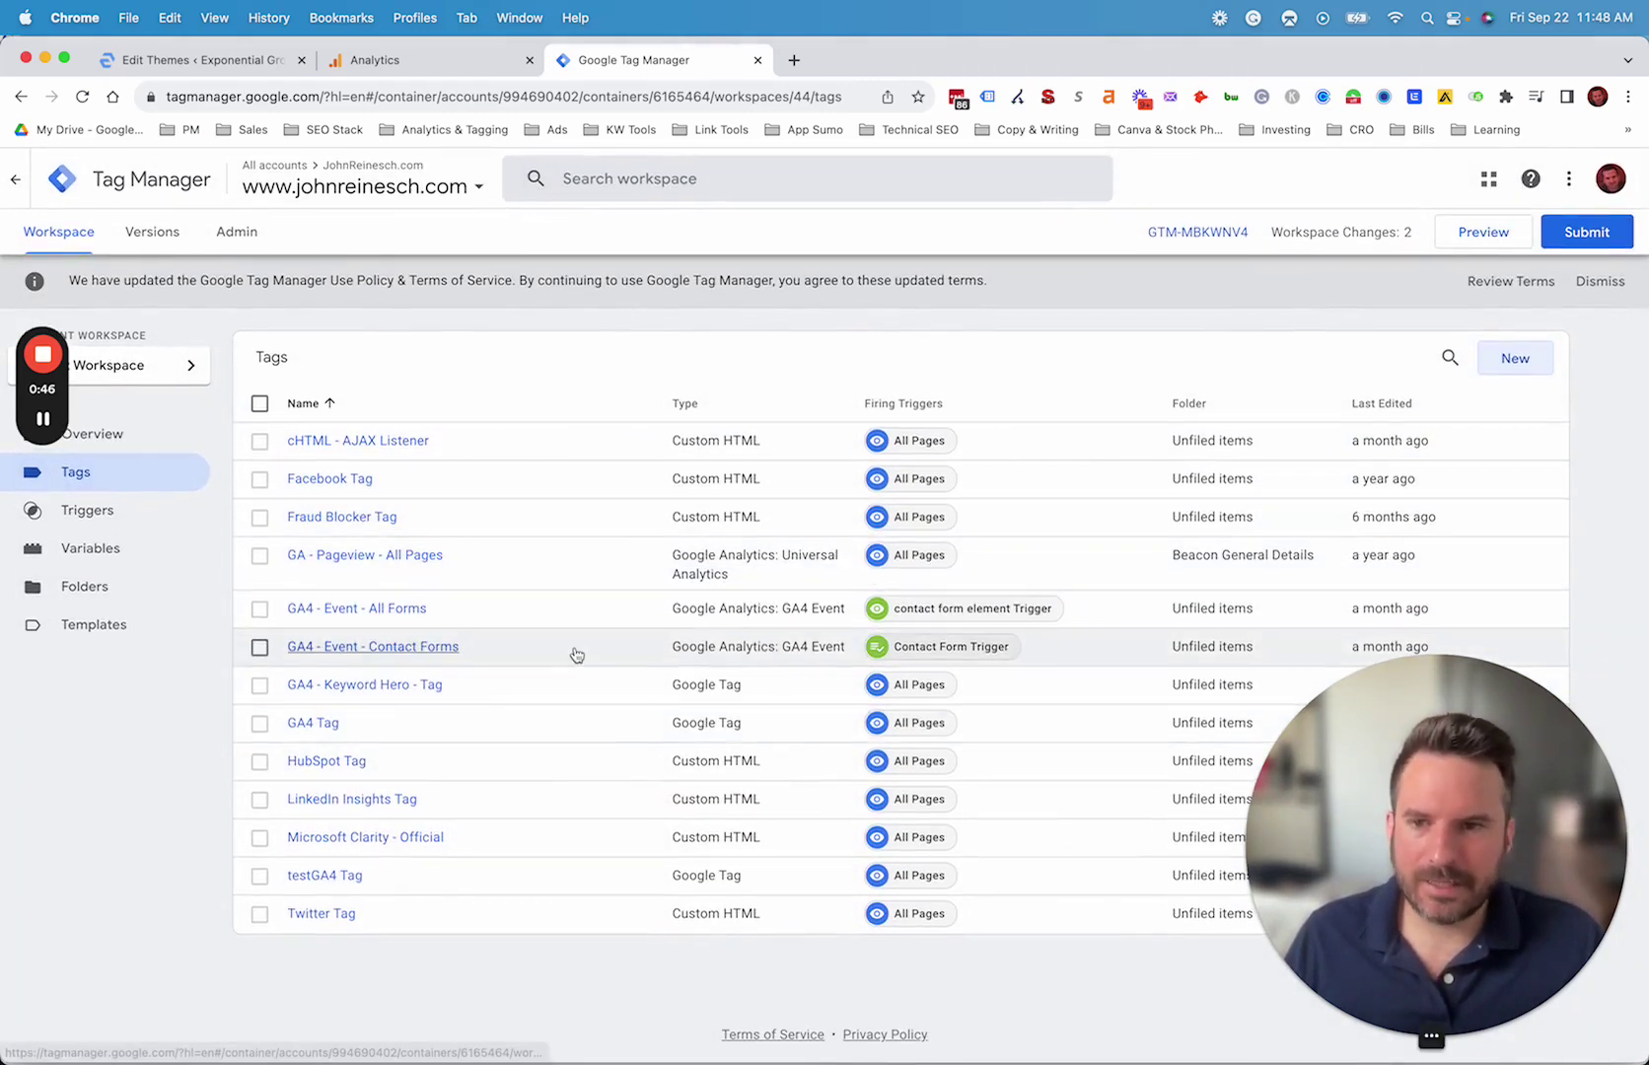
Delete testGA4 Tag from the Tag Manager workspace
click(260, 875)
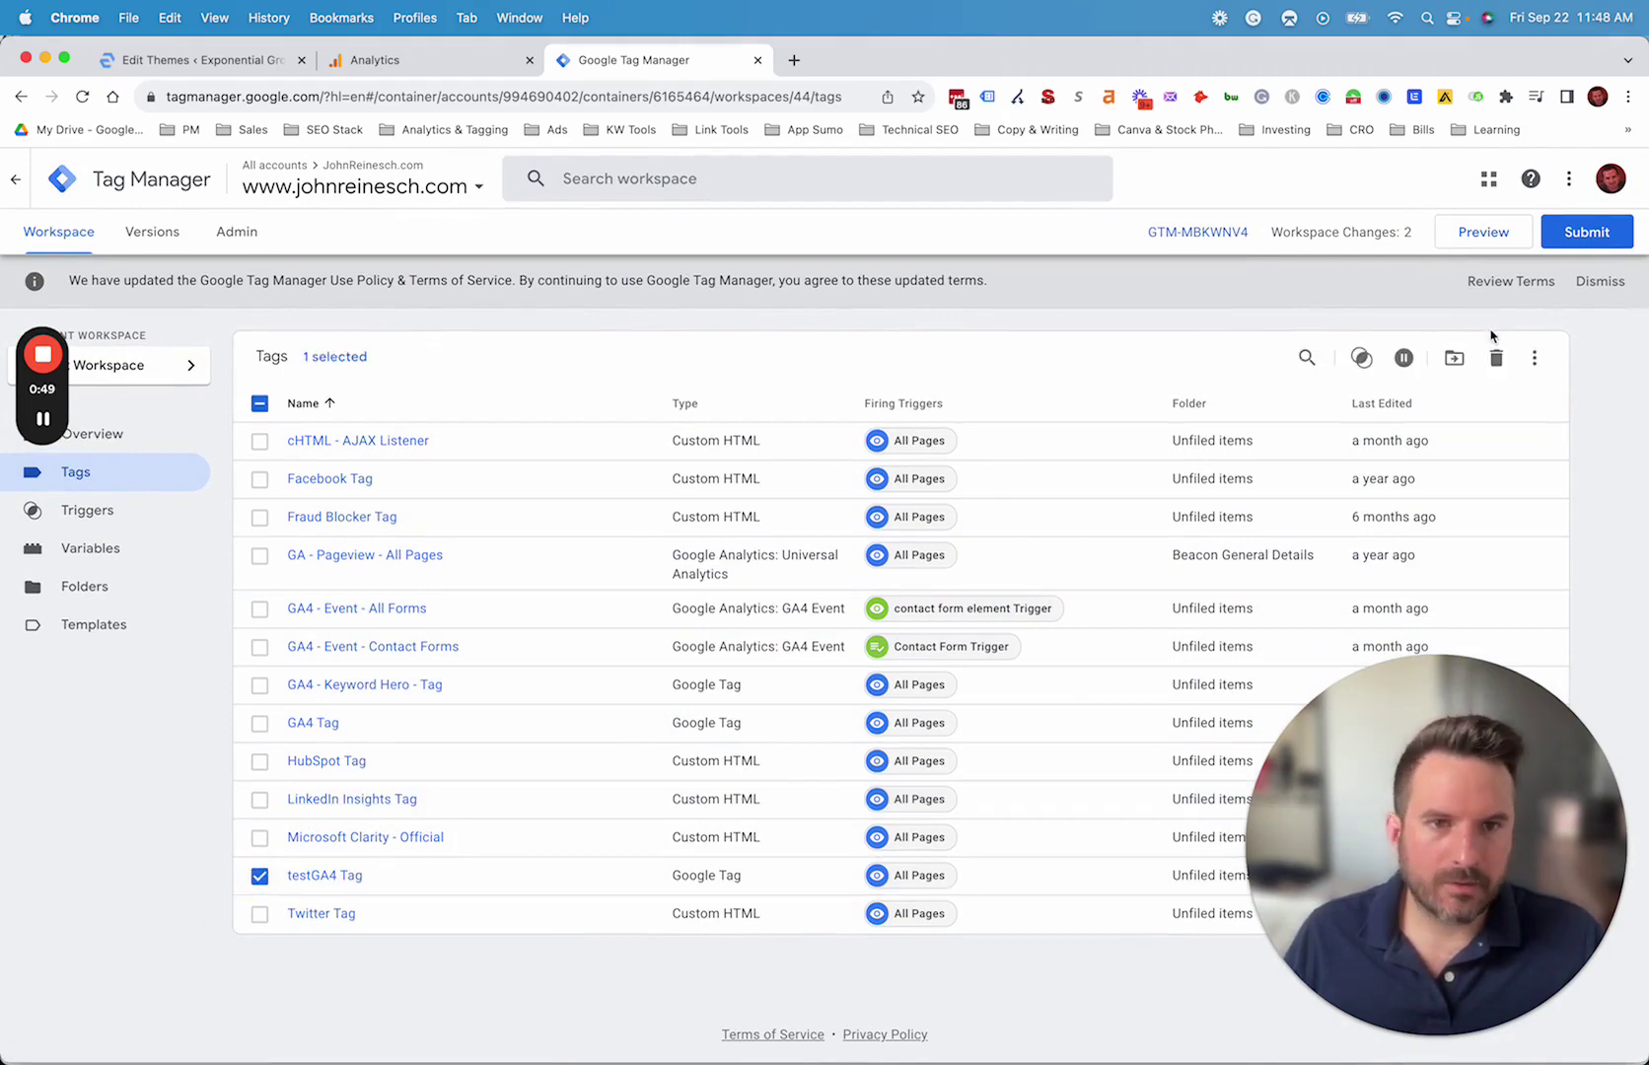
click(1496, 357)
click(1008, 390)
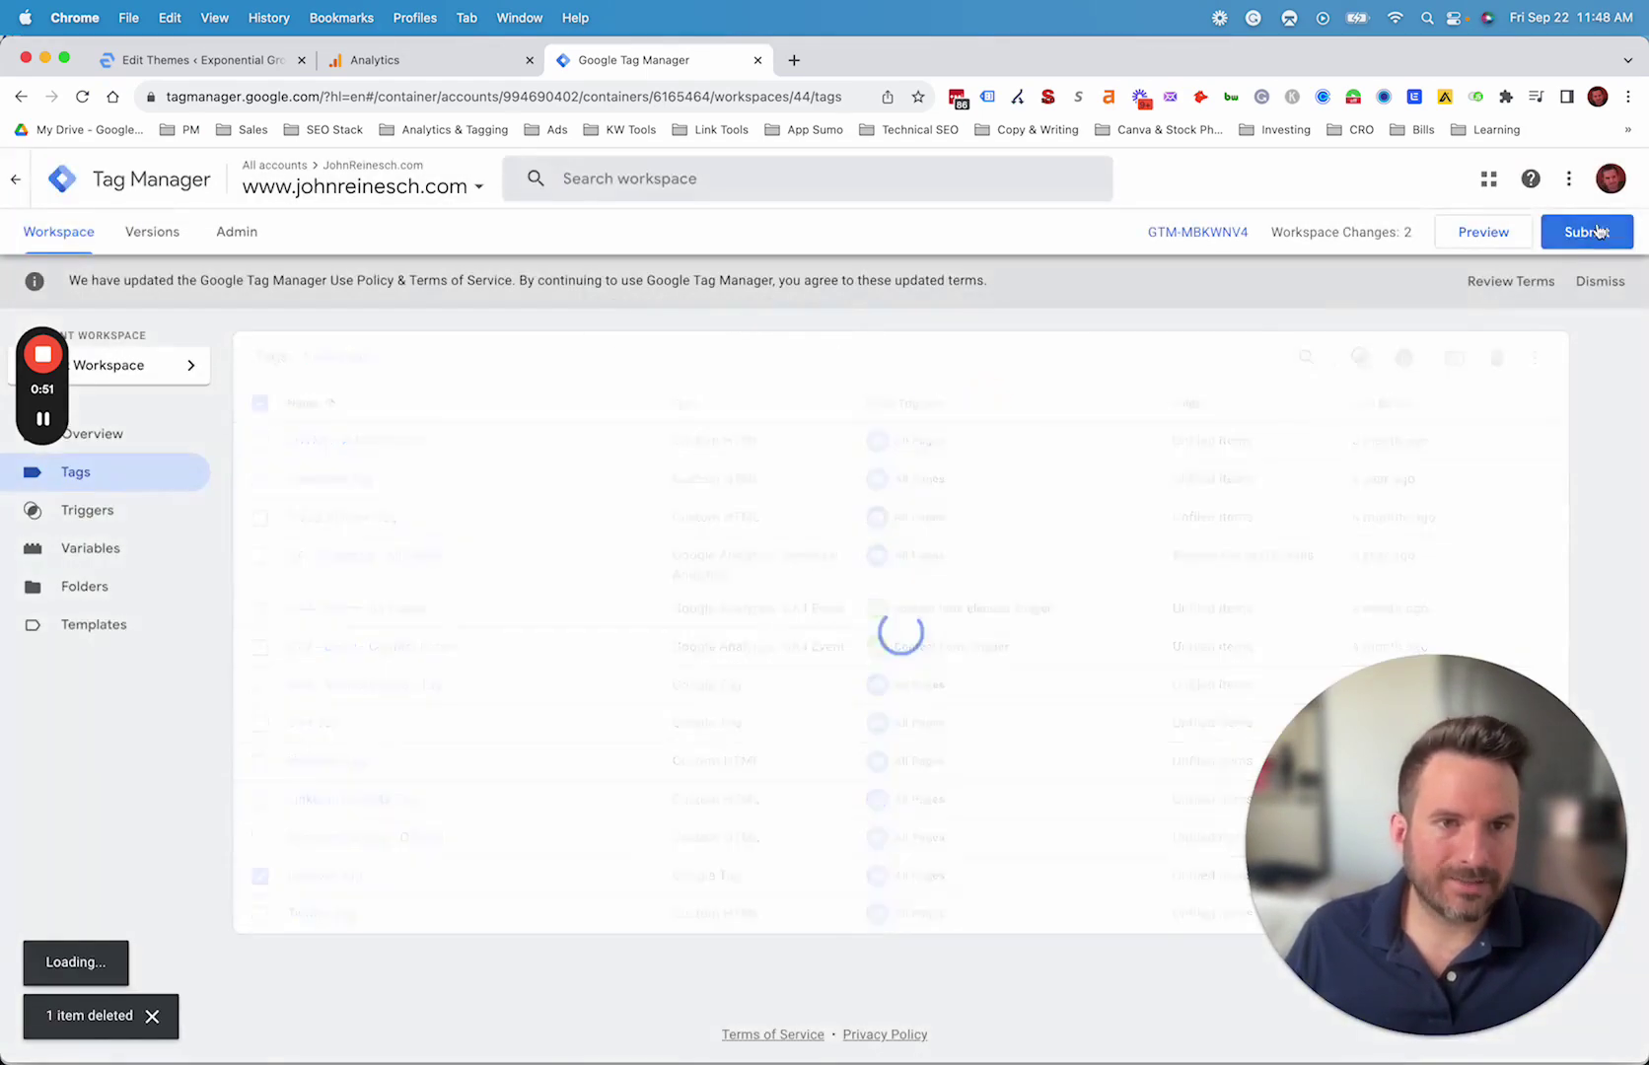
Name a version 'ga4 code' in the Submit panel, then close it without publishing
click(1595, 235)
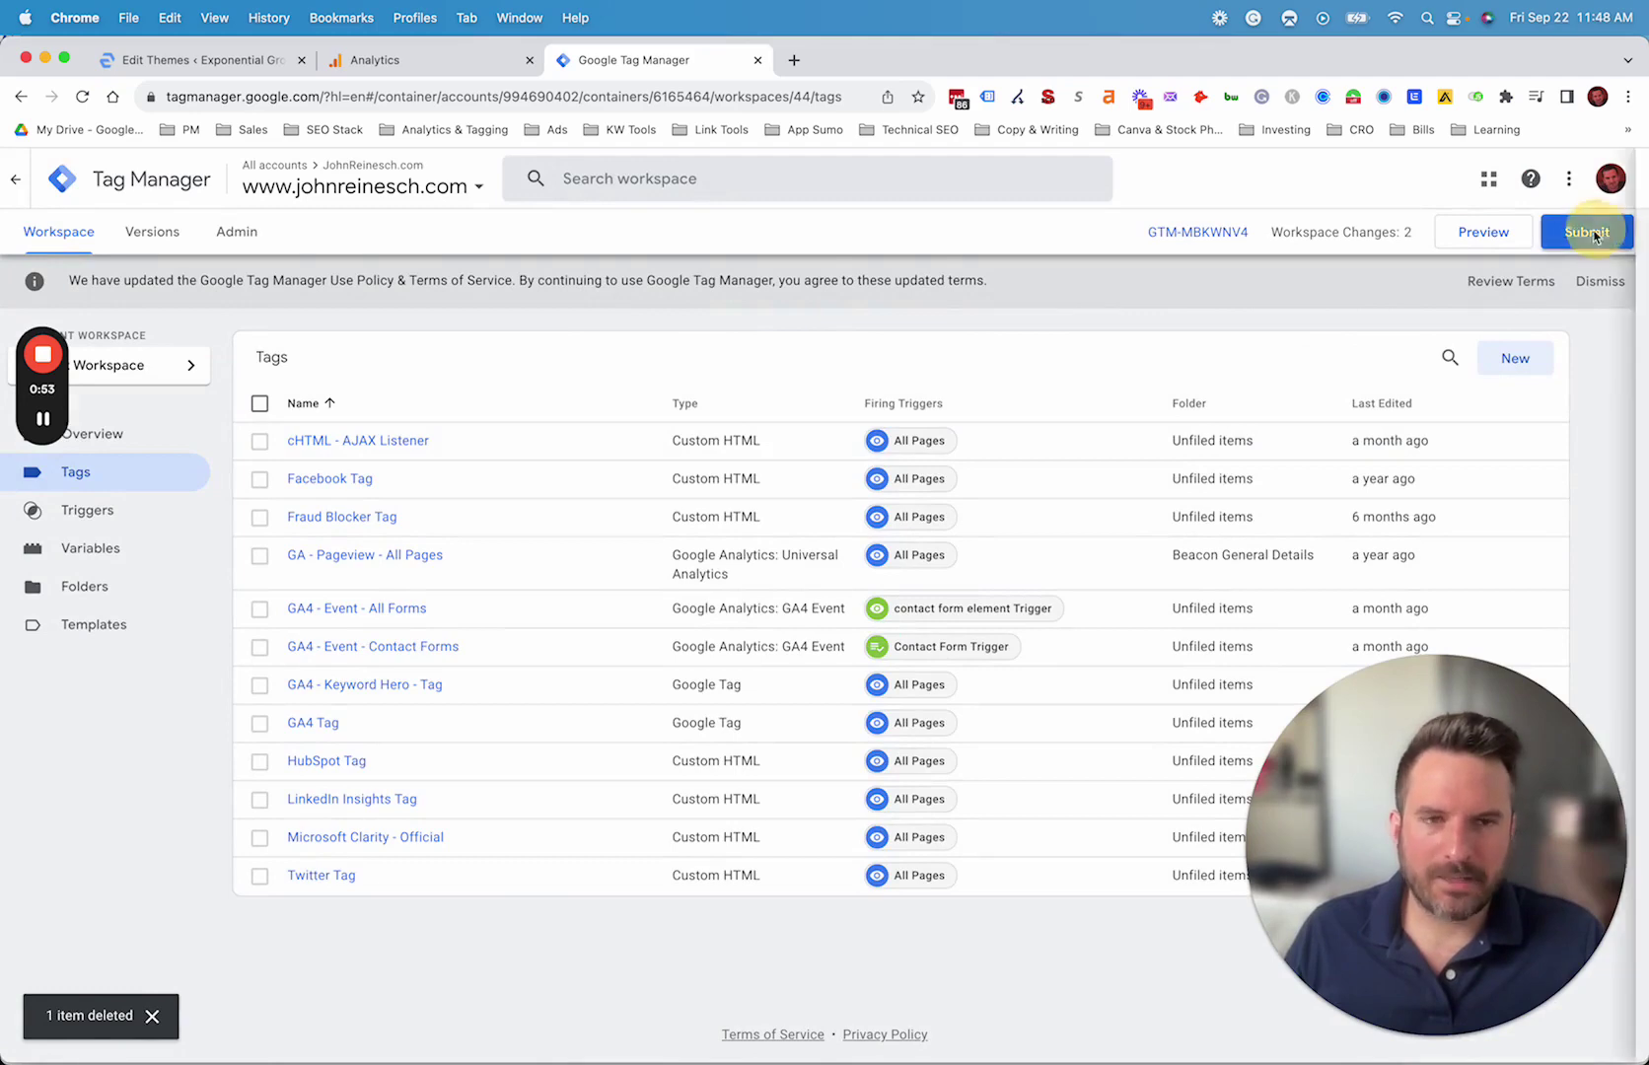
click(735, 393)
text(t)
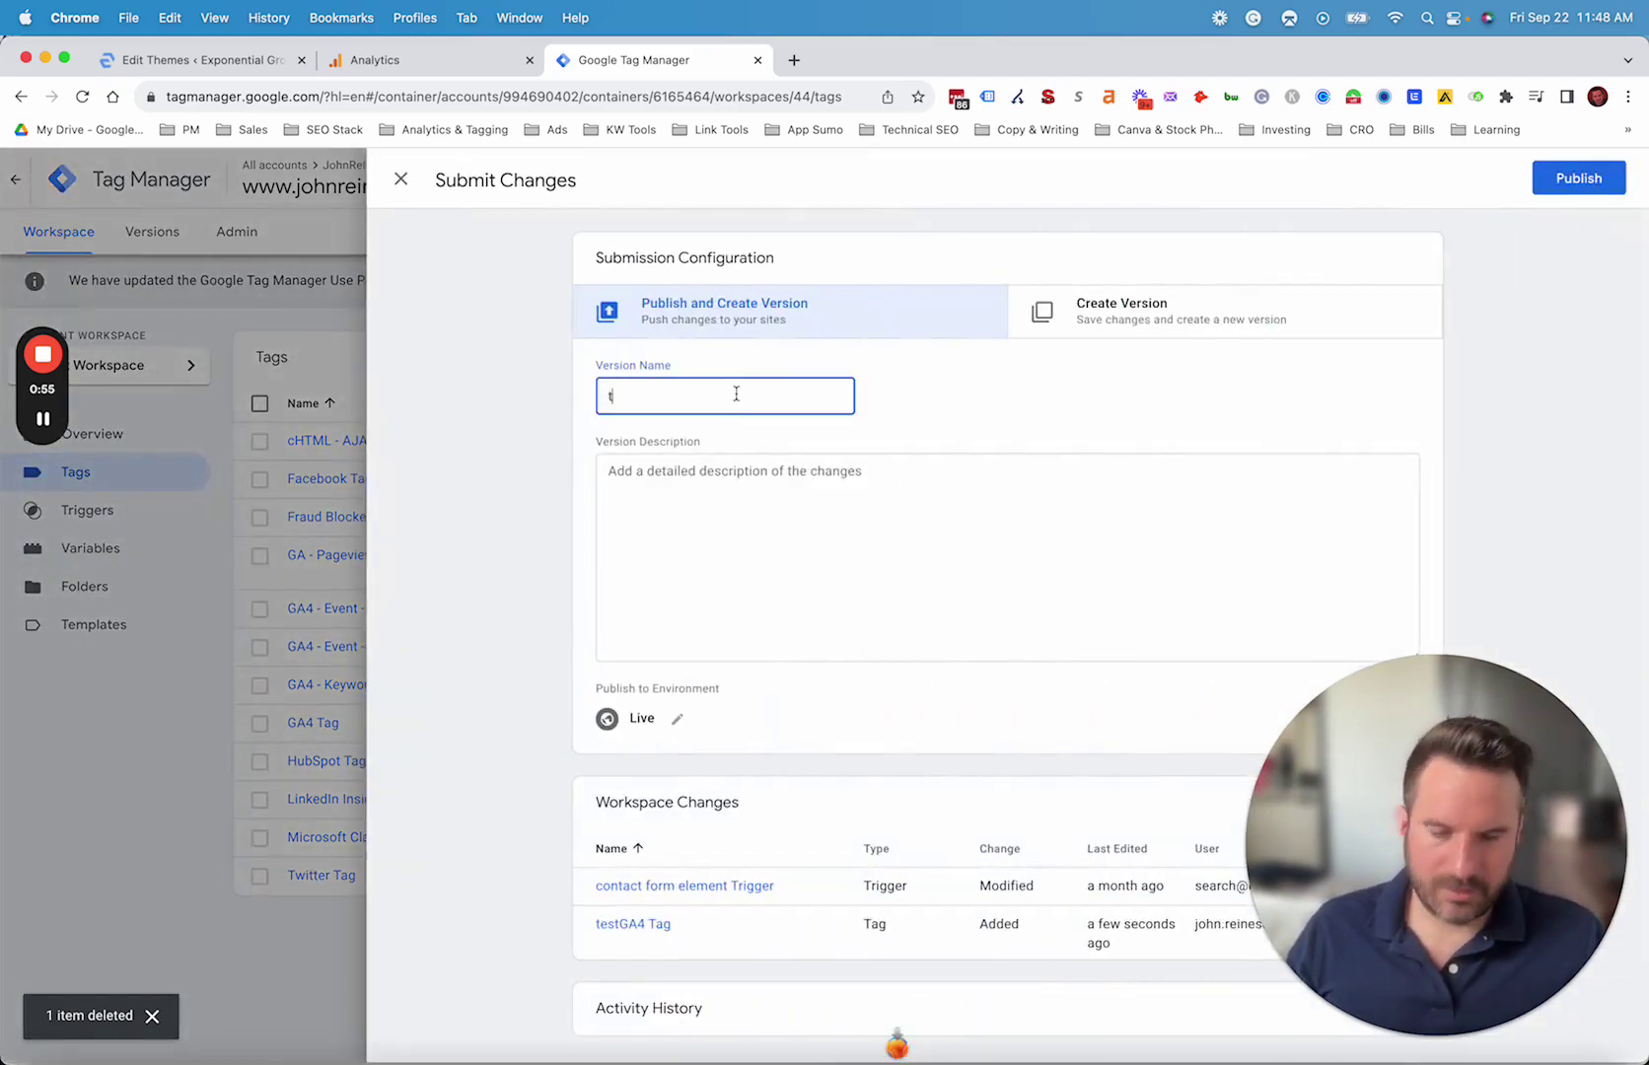
text(a4 code)
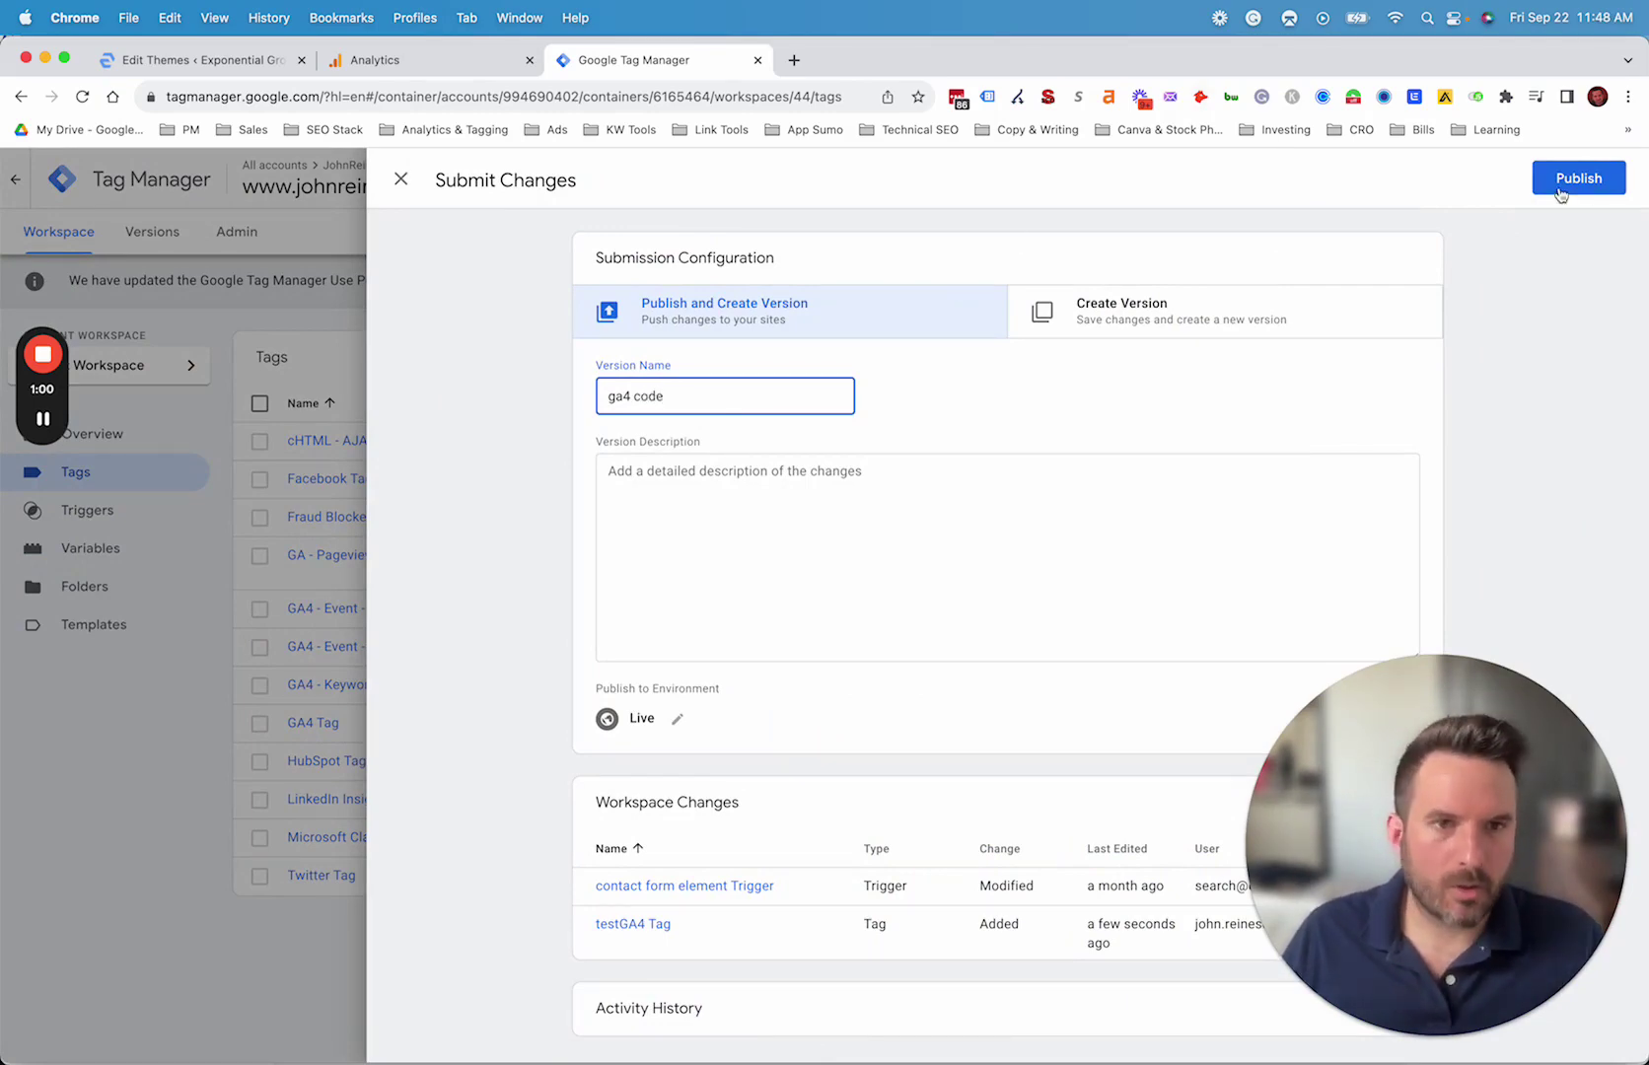
click(1563, 192)
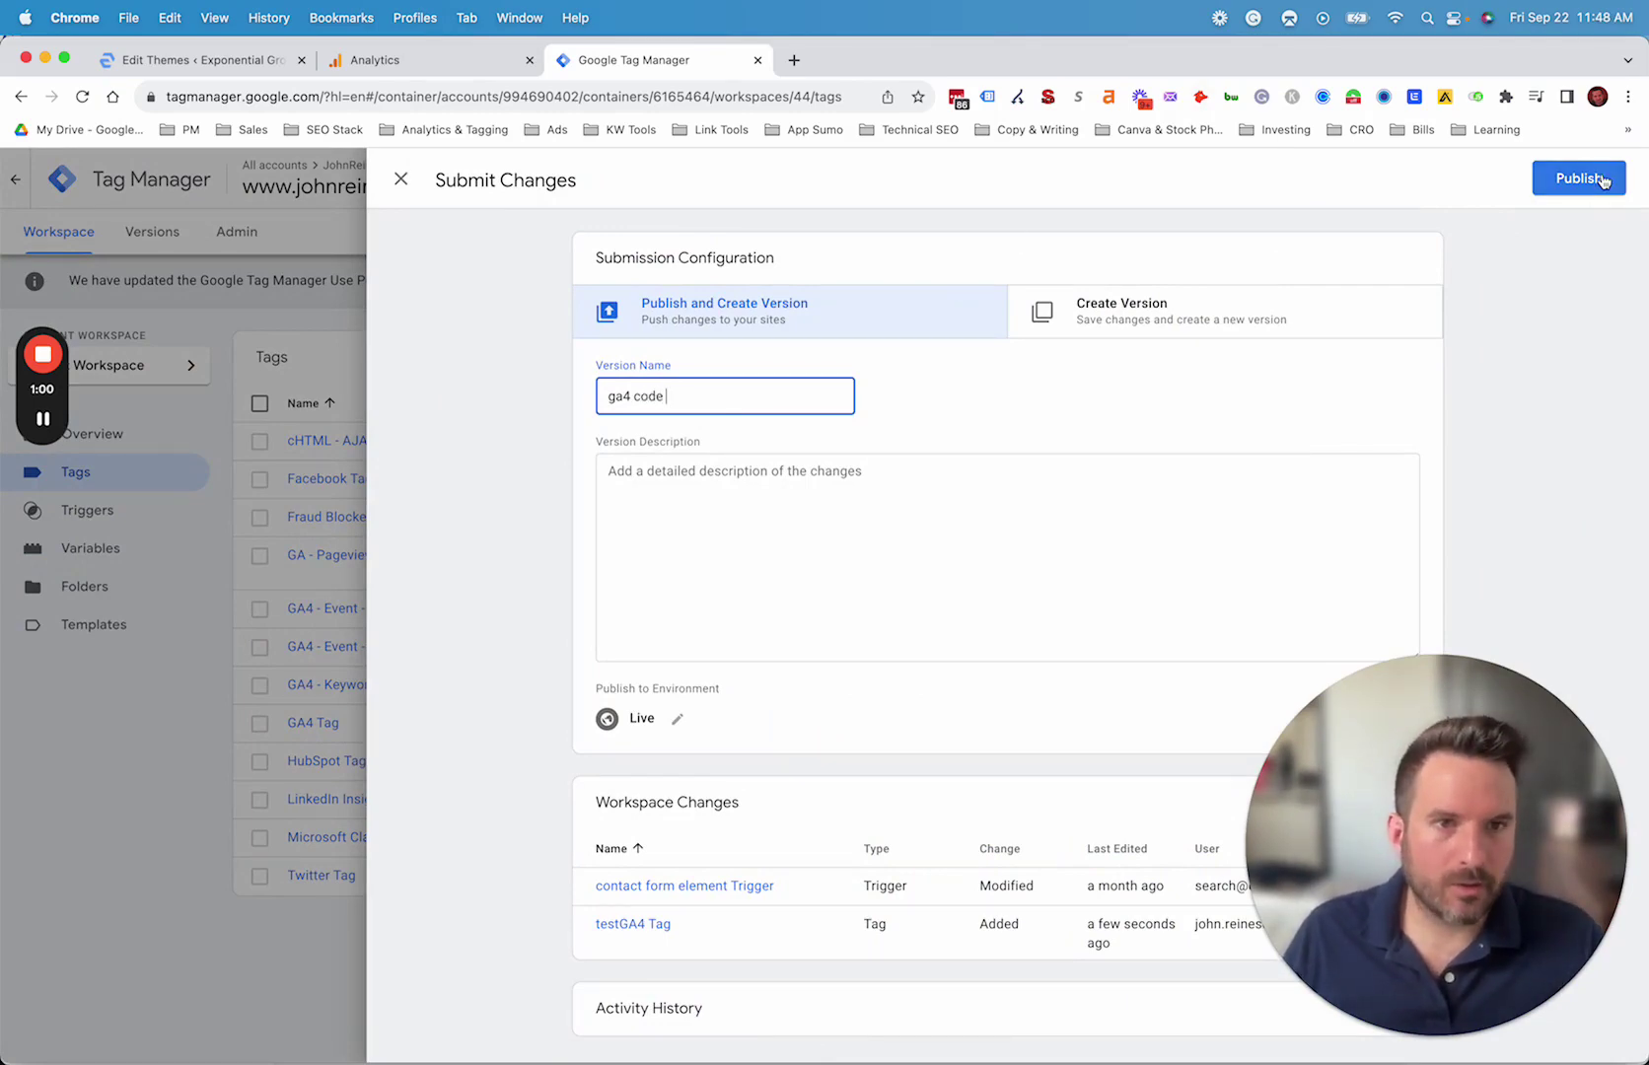
click(395, 177)
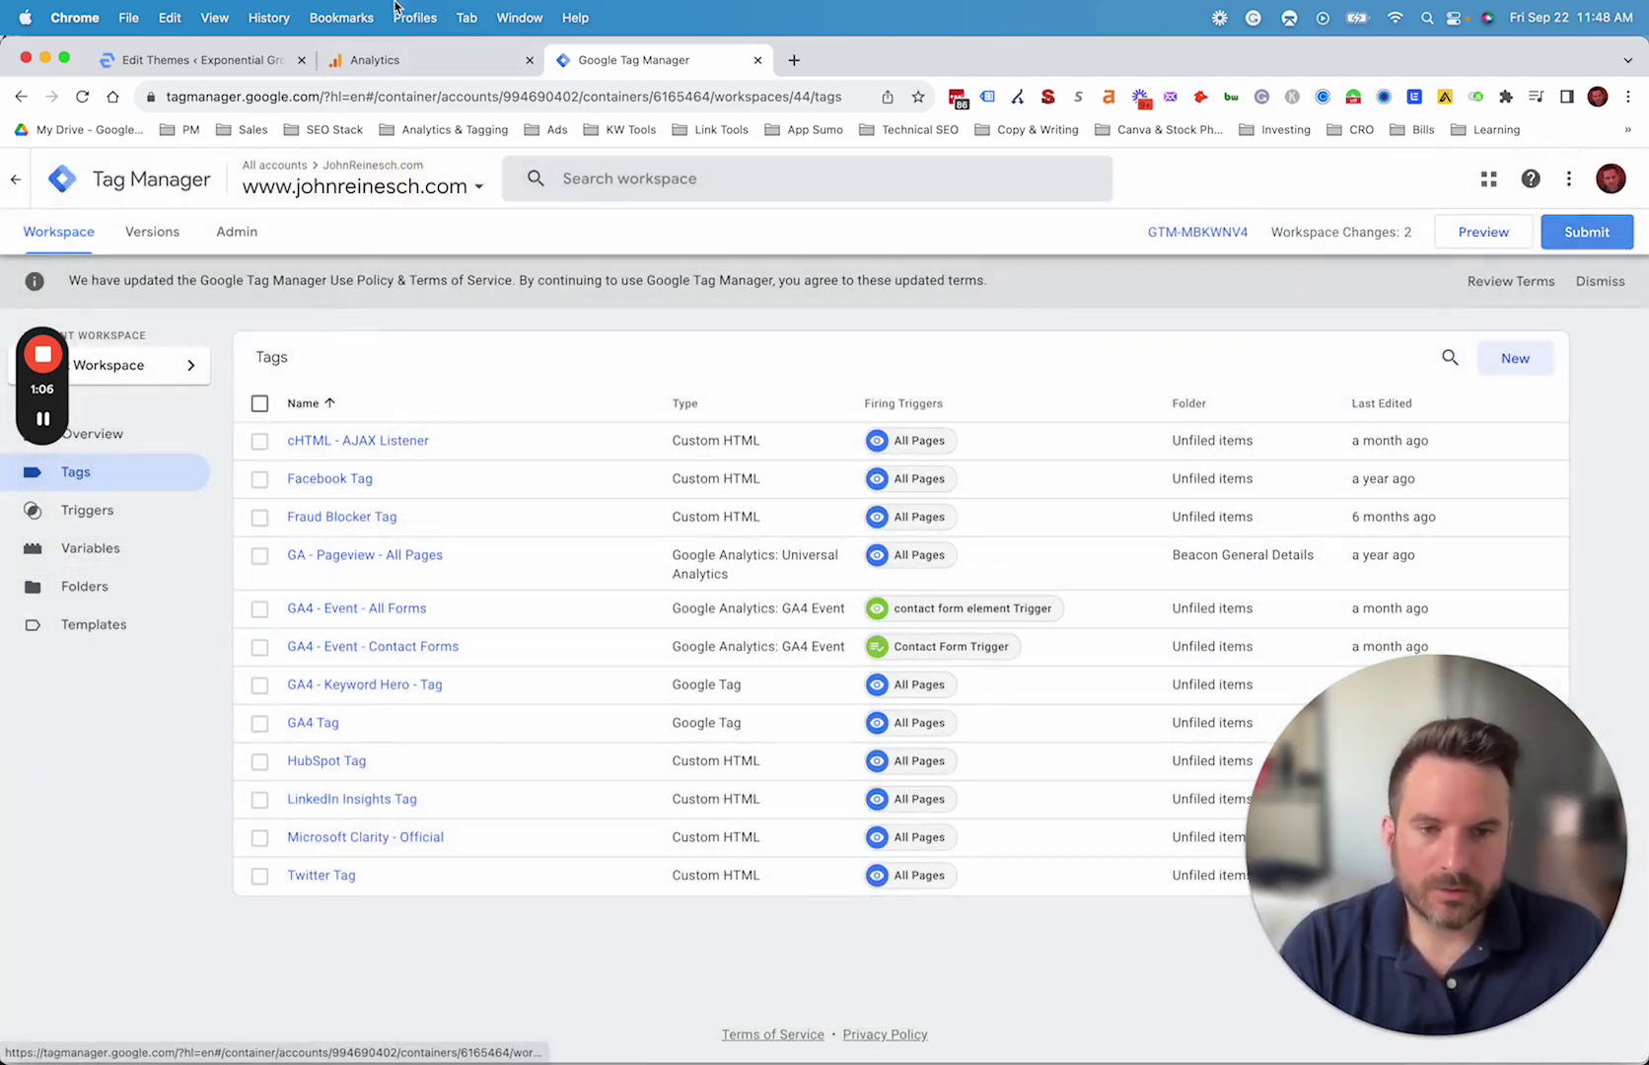
Back in WordPress's header.php, select the GTM-PSWZQKK head script
click(203, 59)
click(372, 420)
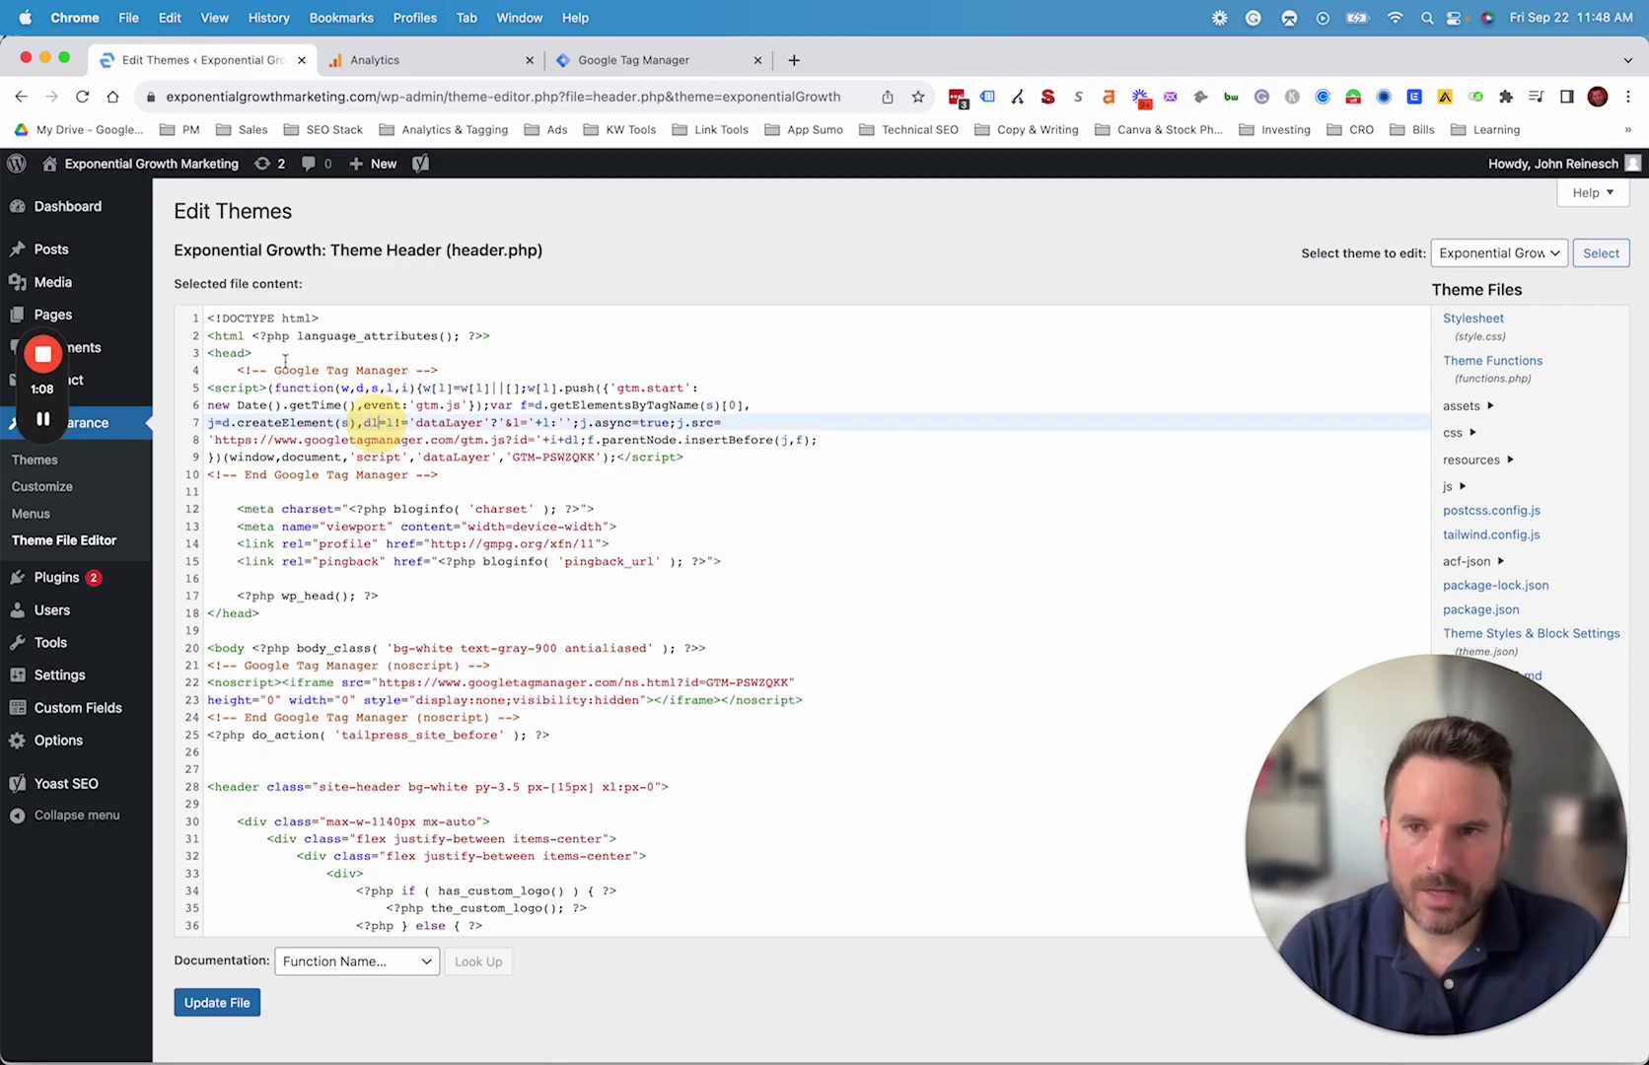
drag(237, 370, 508, 457)
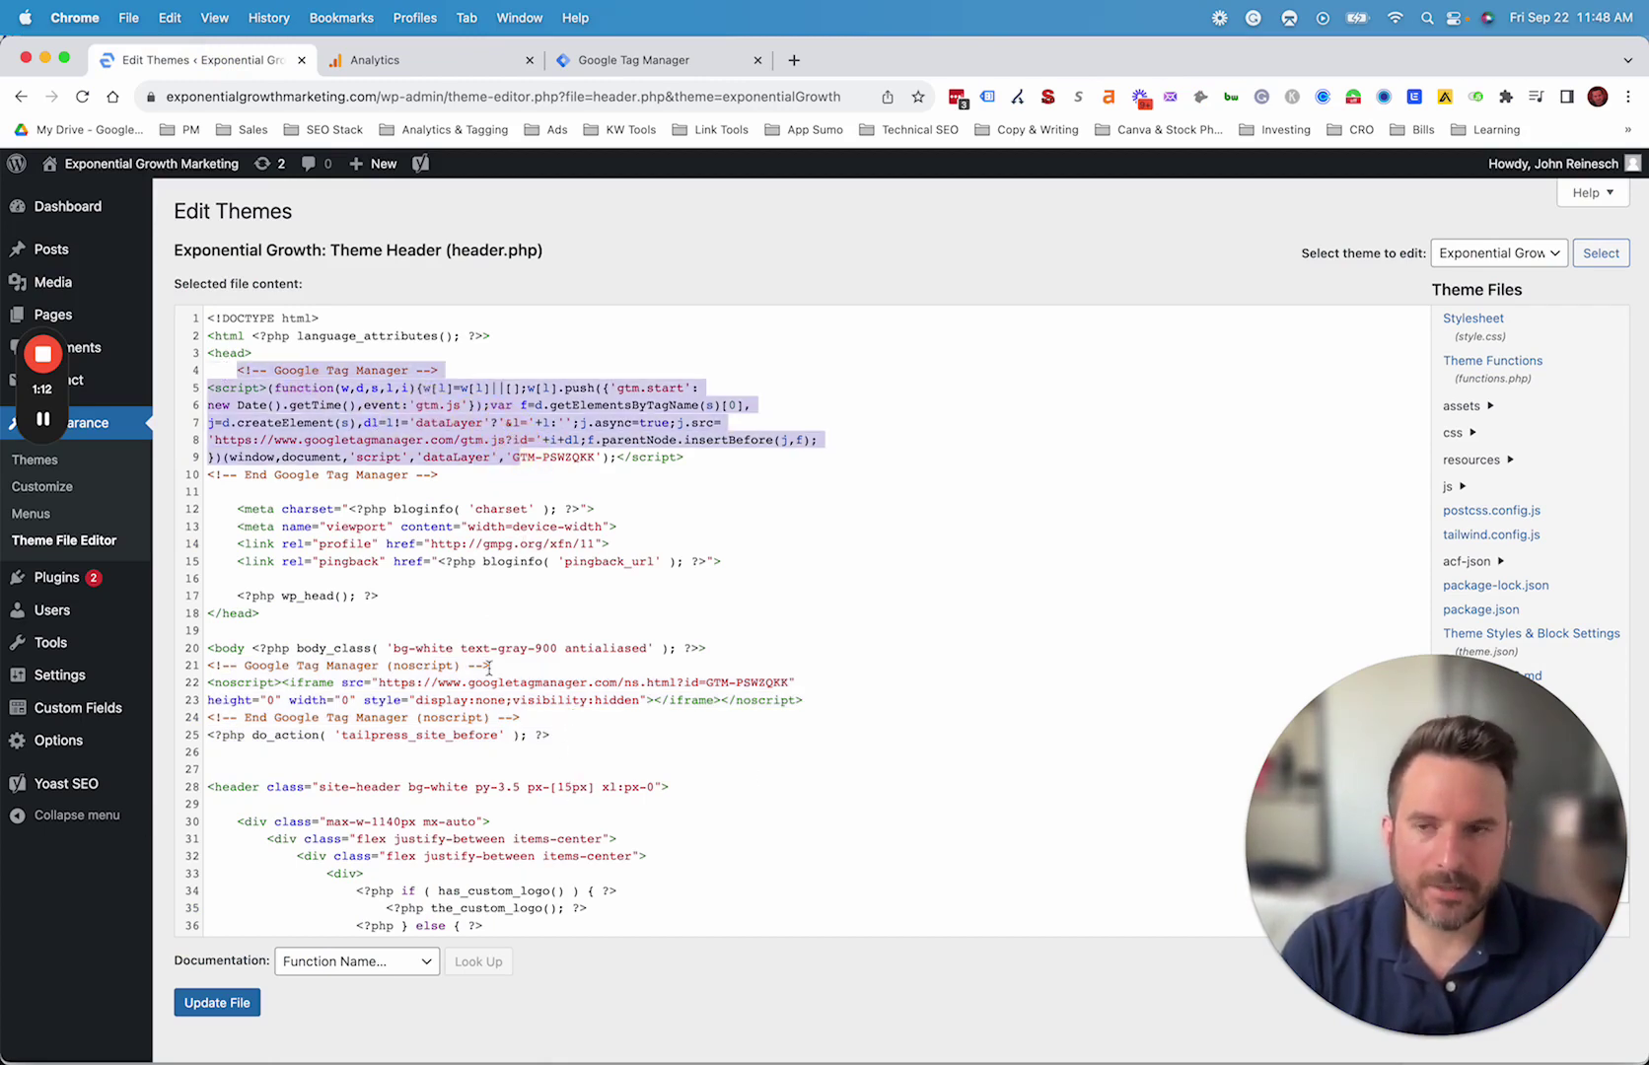
Close the web stream details and open the GA4 Realtime report
click(400, 62)
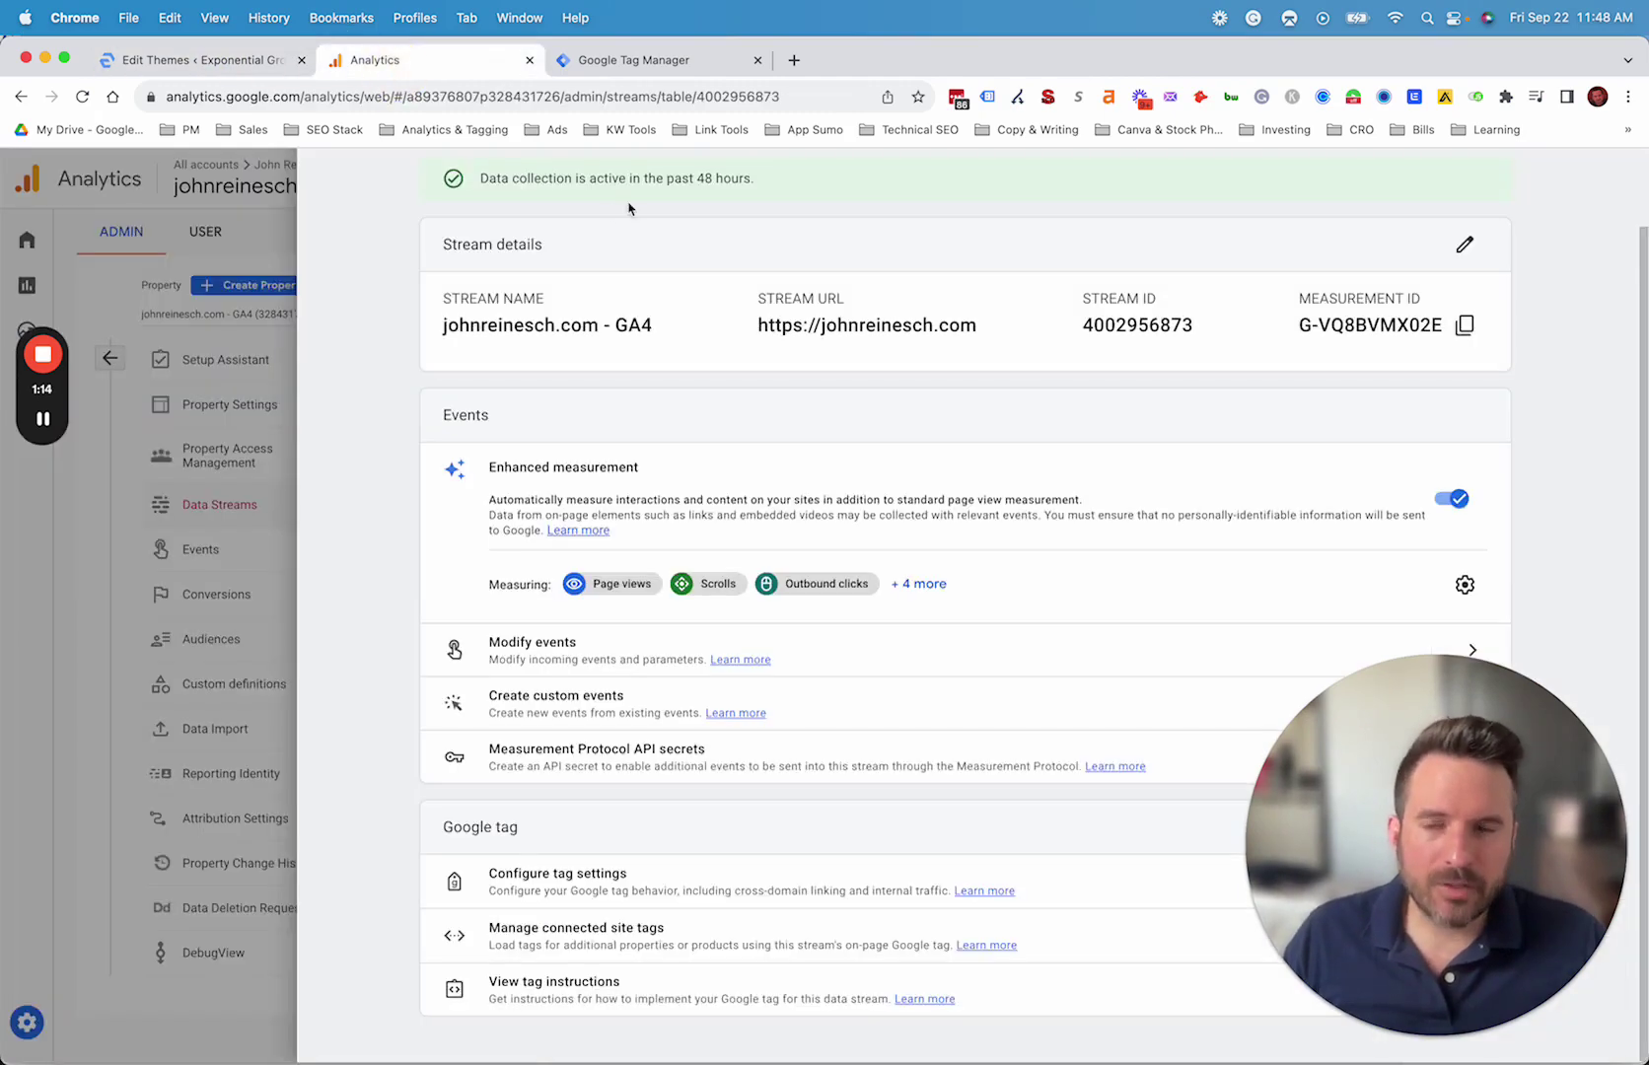
click(329, 179)
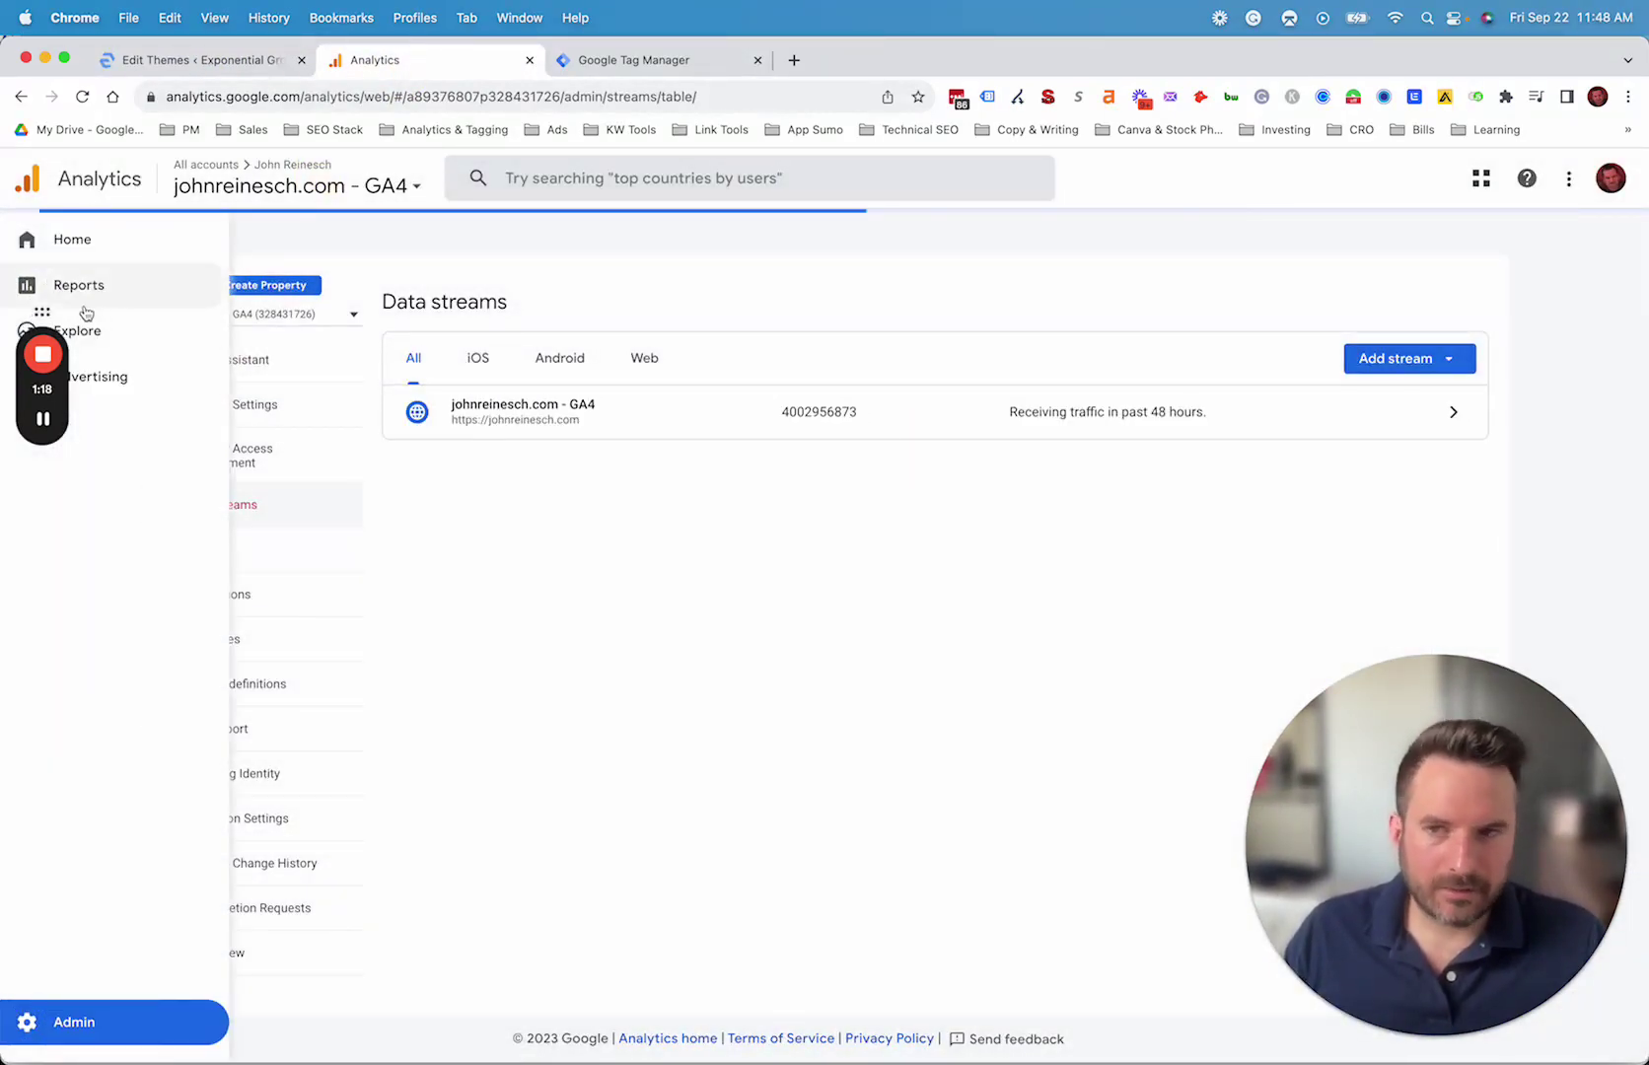
click(92, 294)
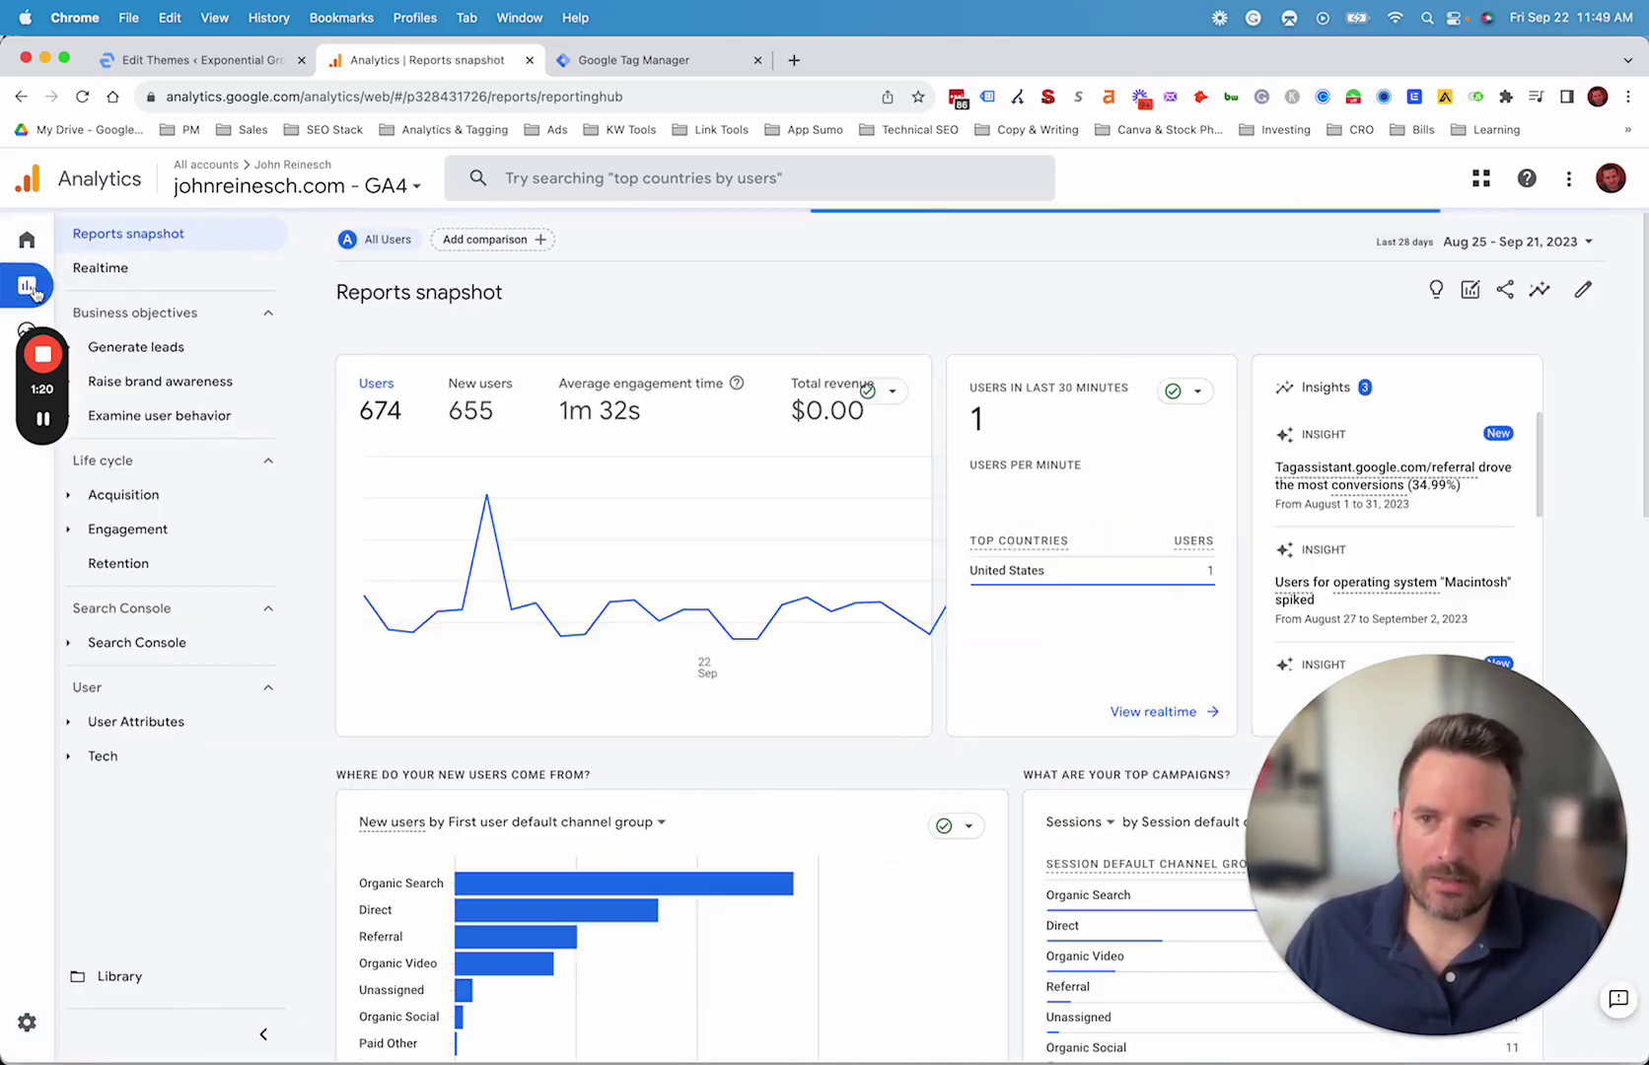
click(148, 265)
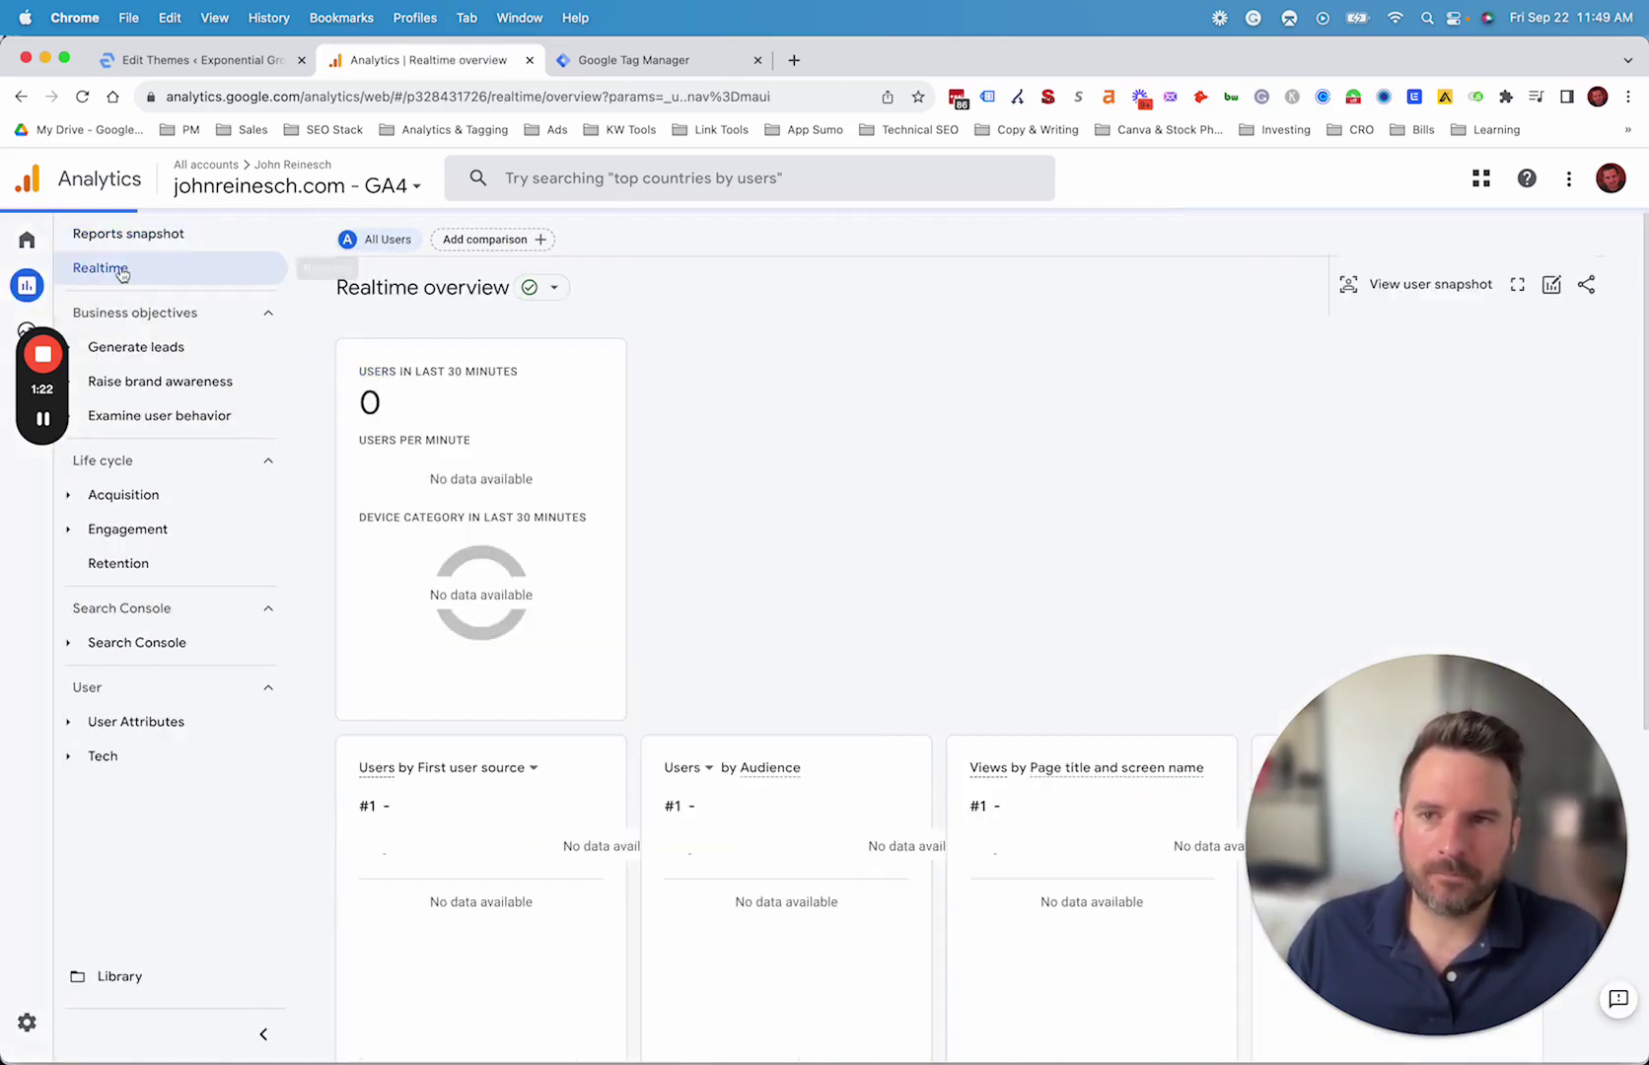
scroll(592, 494, down, 2)
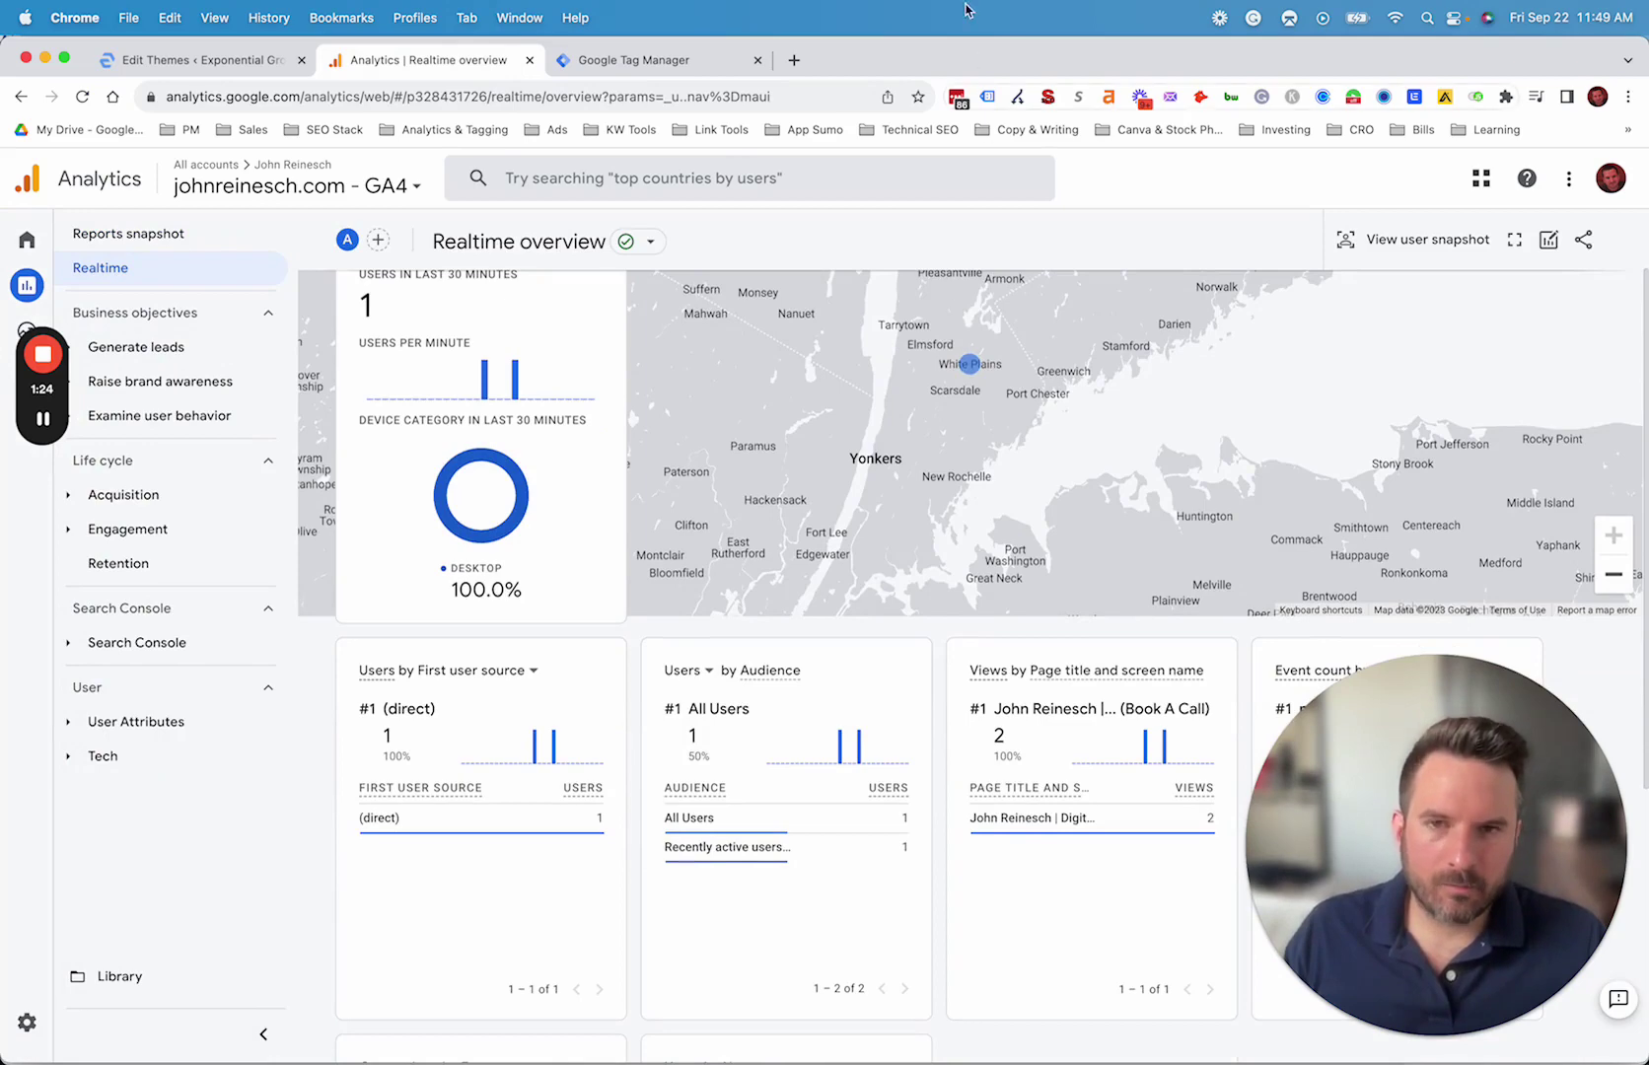
Load the agency website in a new tab to generate a visit
click(795, 60)
text(expo)
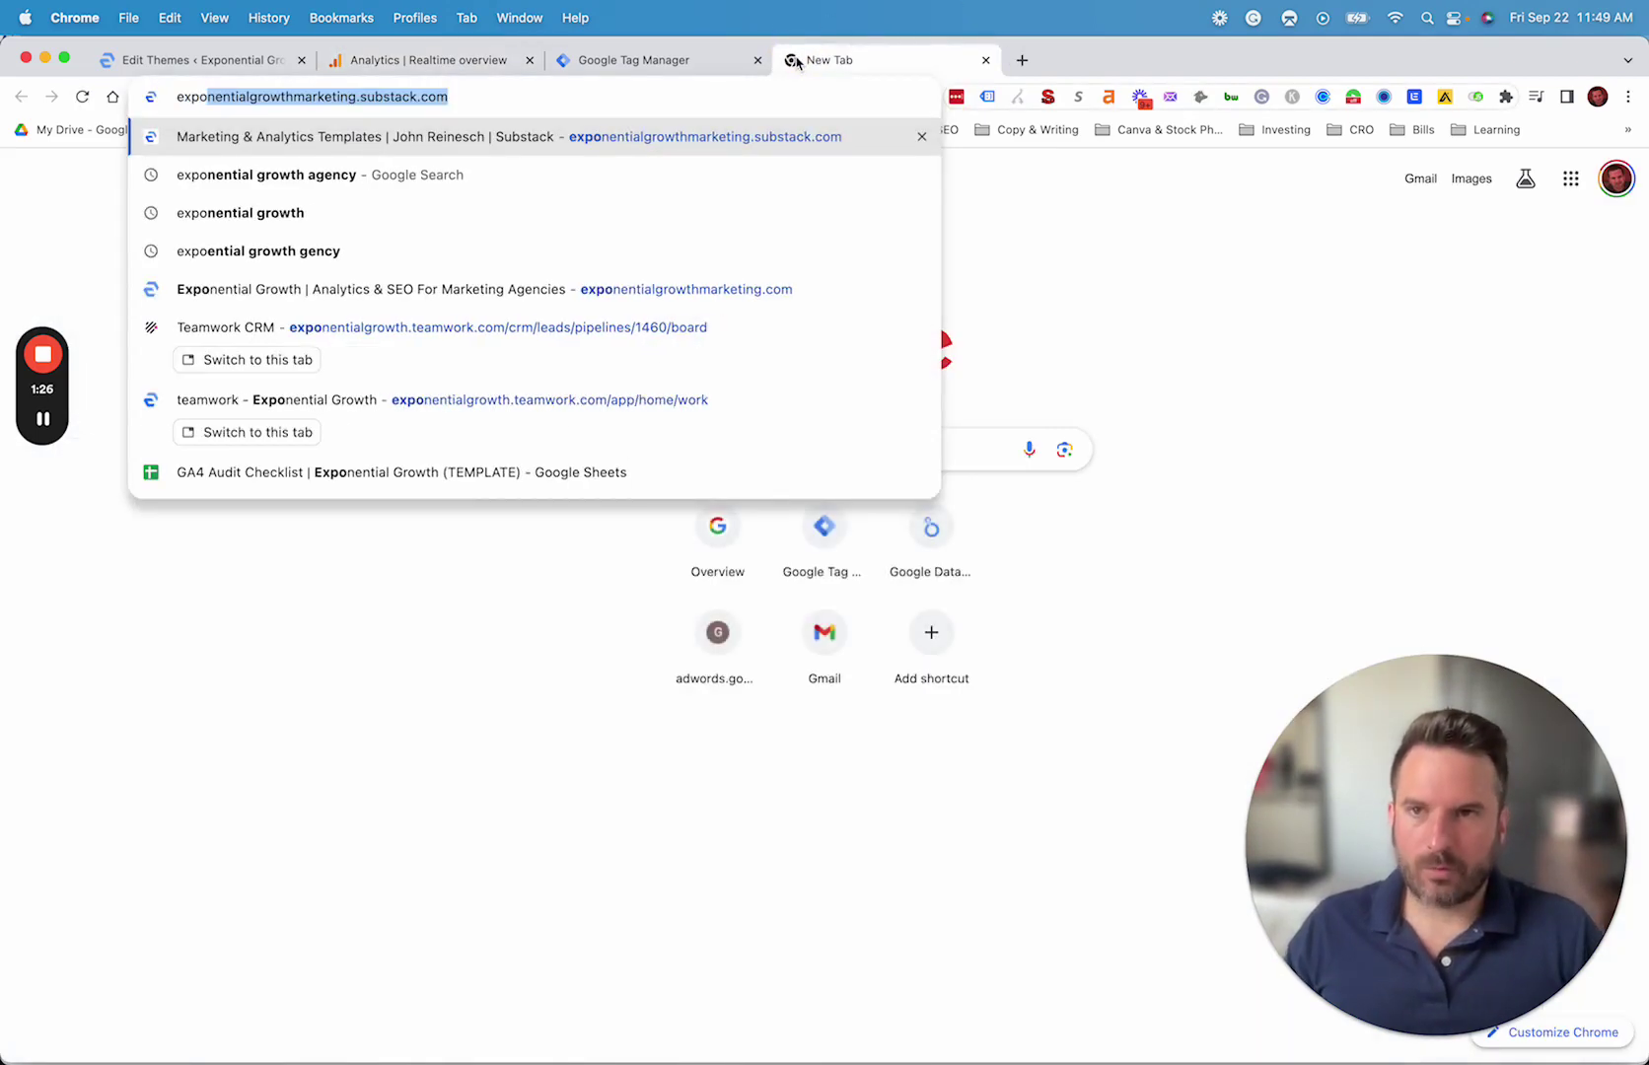
click(530, 289)
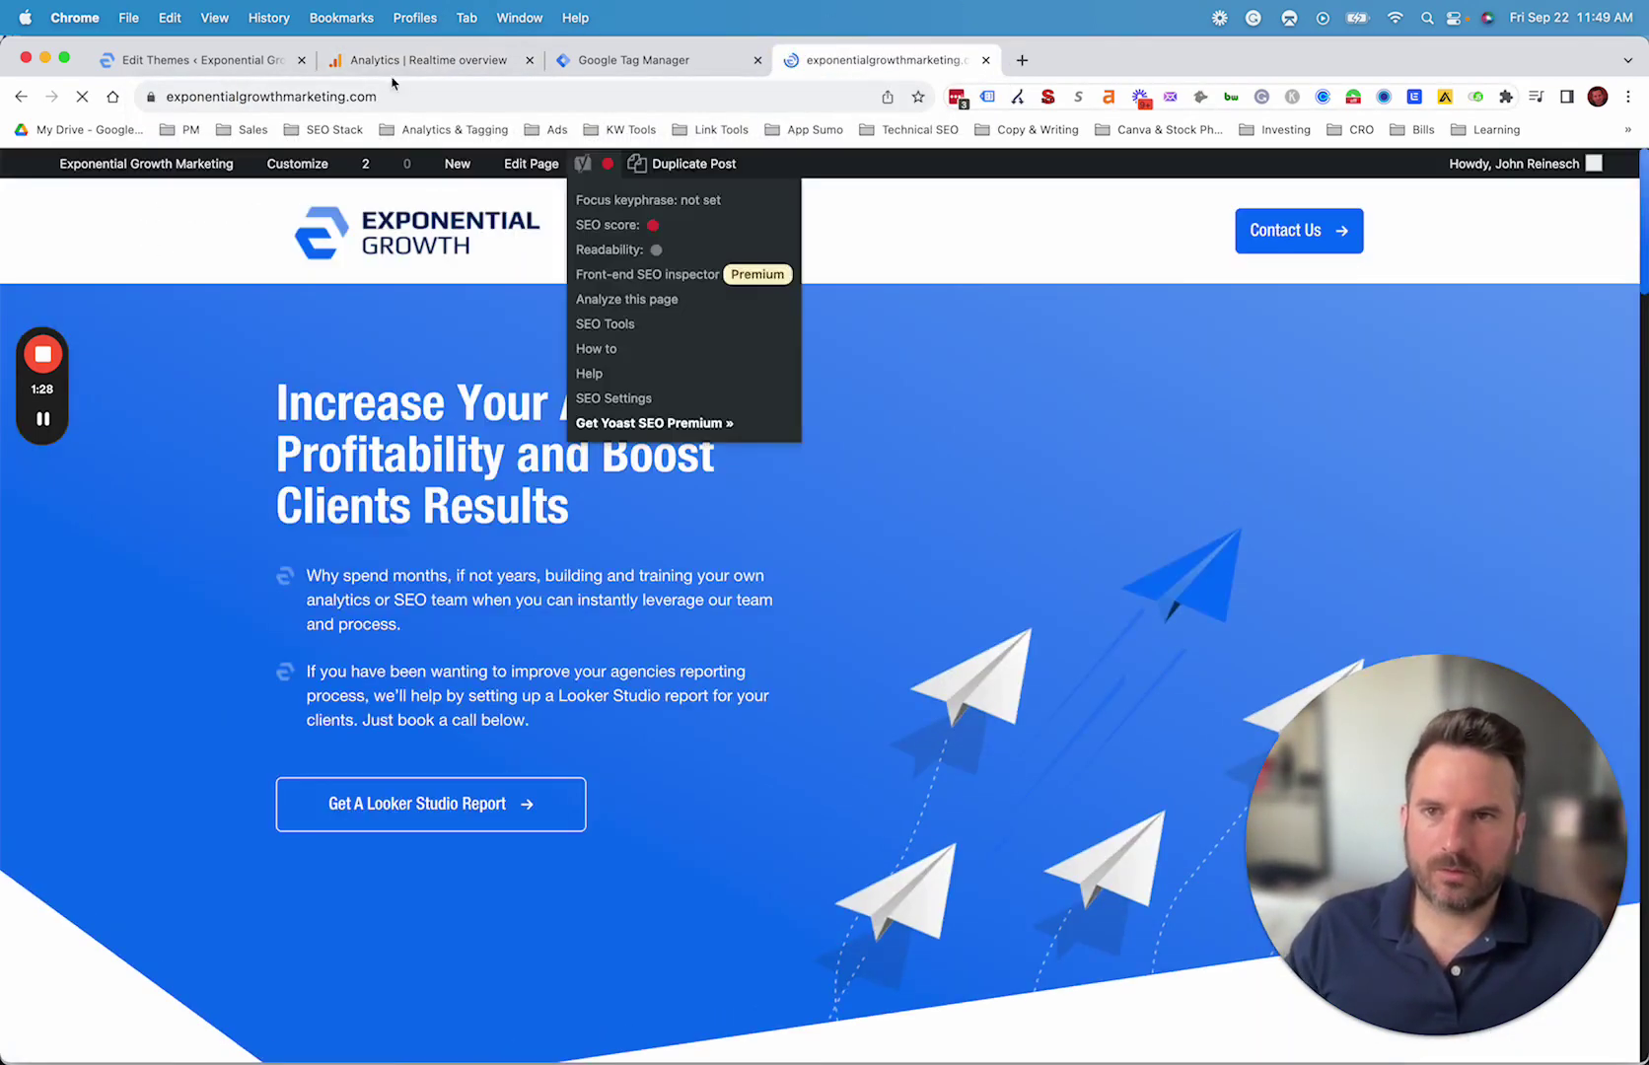
Check Realtime shows 1 user, 2 page_view events and 1 session_start
click(397, 59)
scroll(839, 600, down, 5)
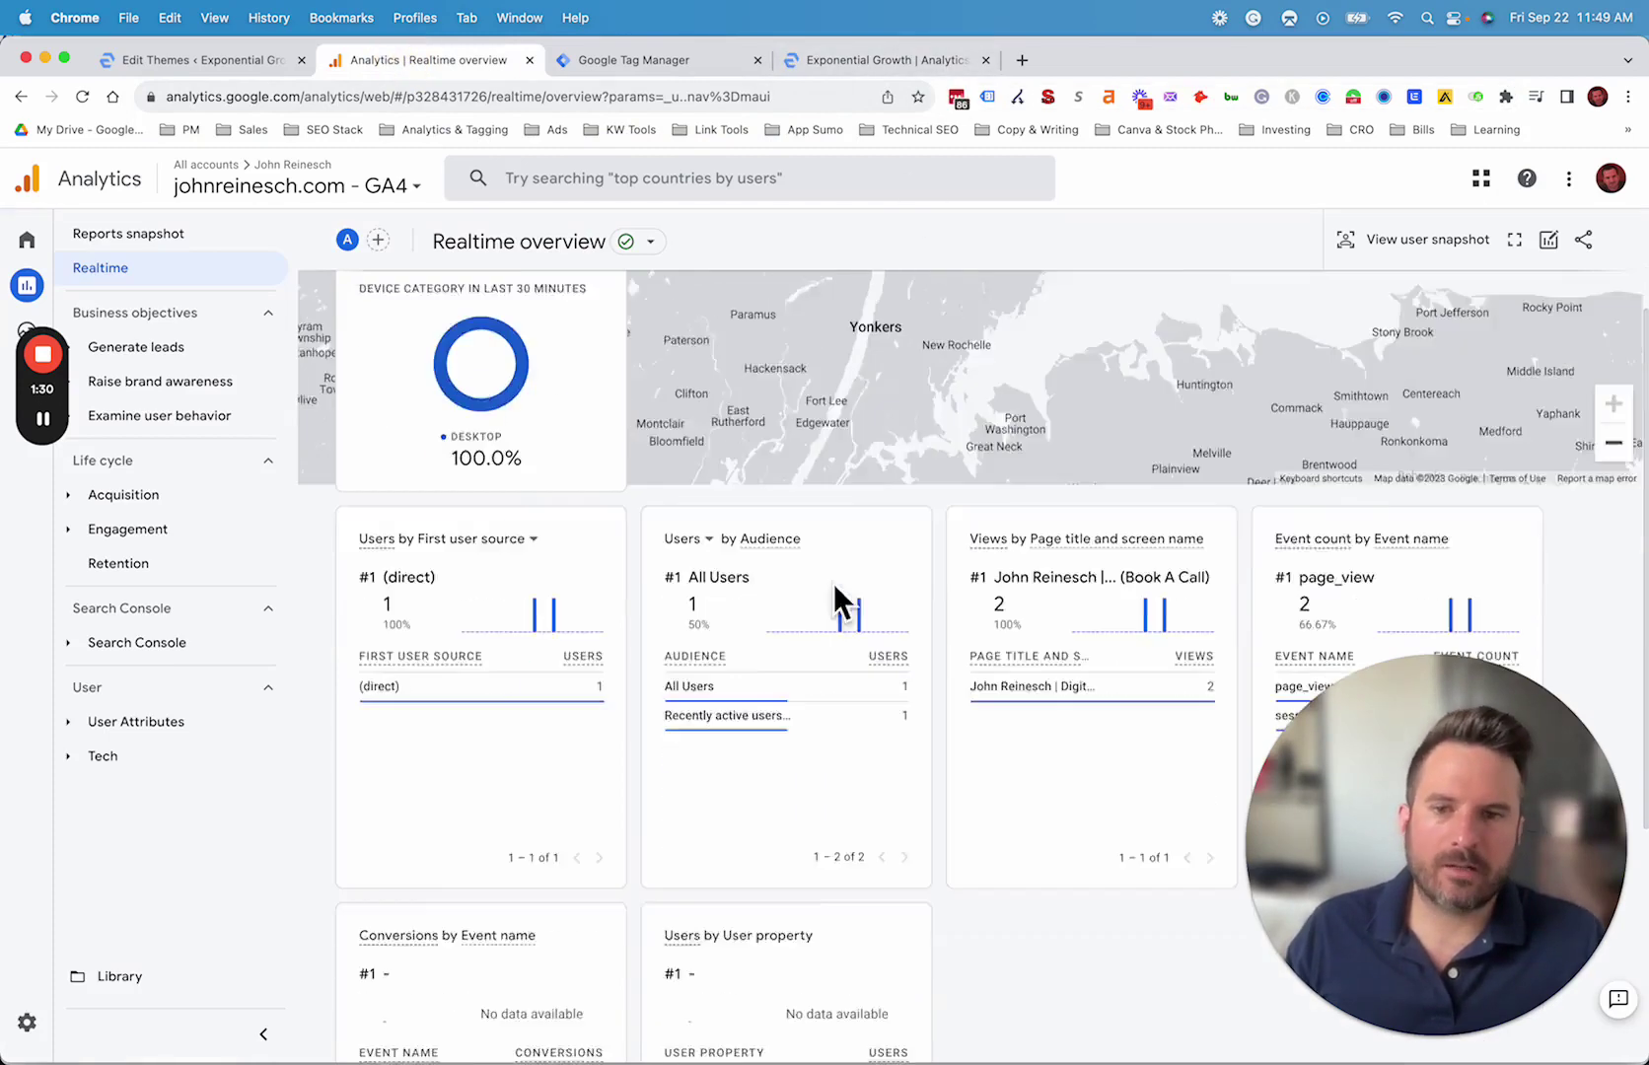
scroll(1272, 592, down, 1)
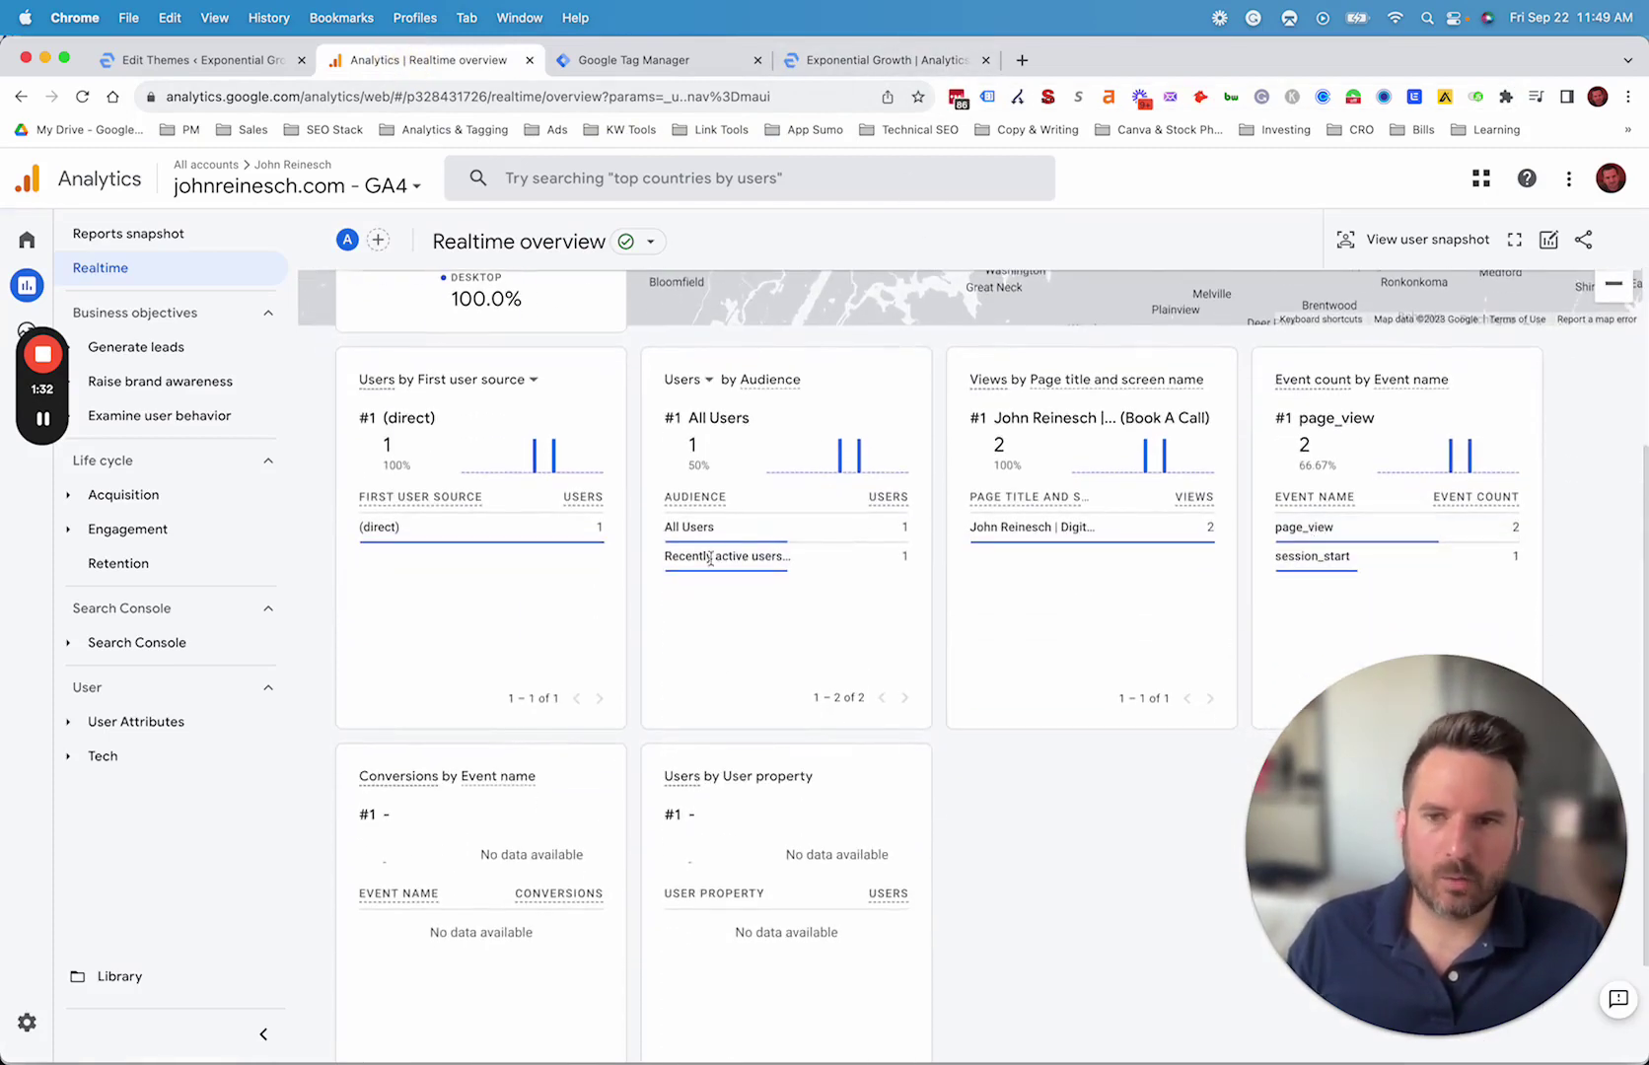
scroll(829, 637, up, 5)
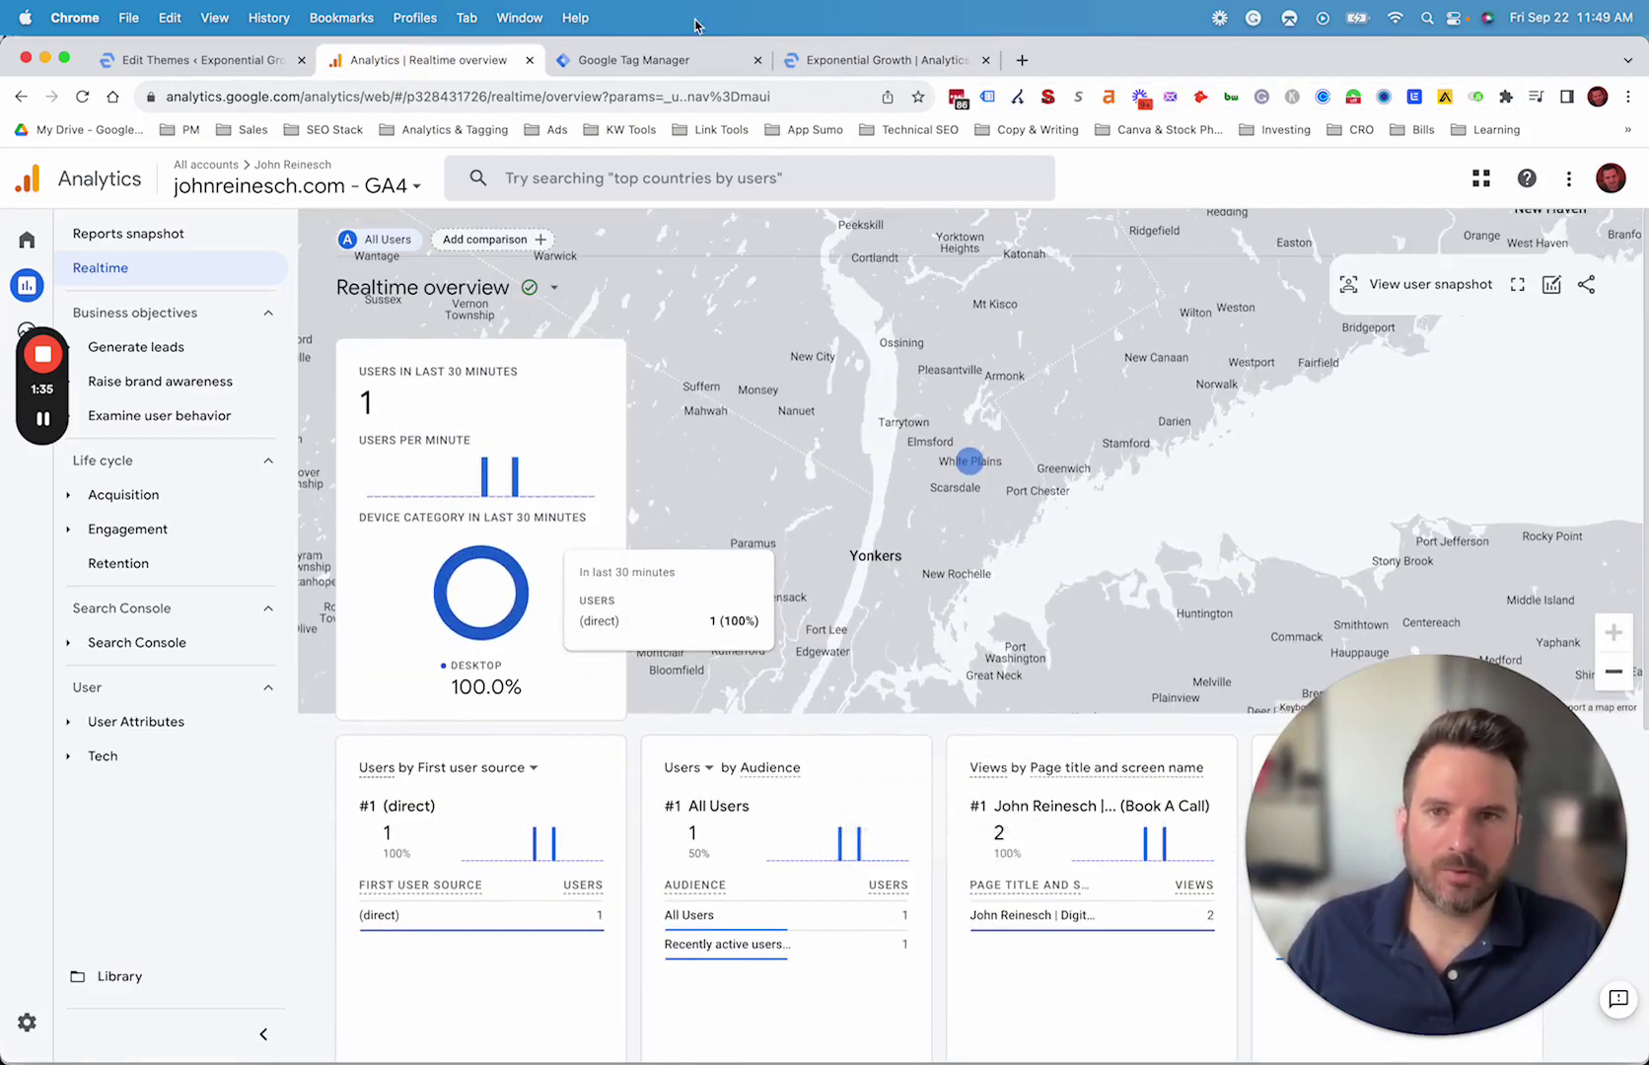
click(804, 57)
click(477, 65)
scroll(965, 638, down, 3)
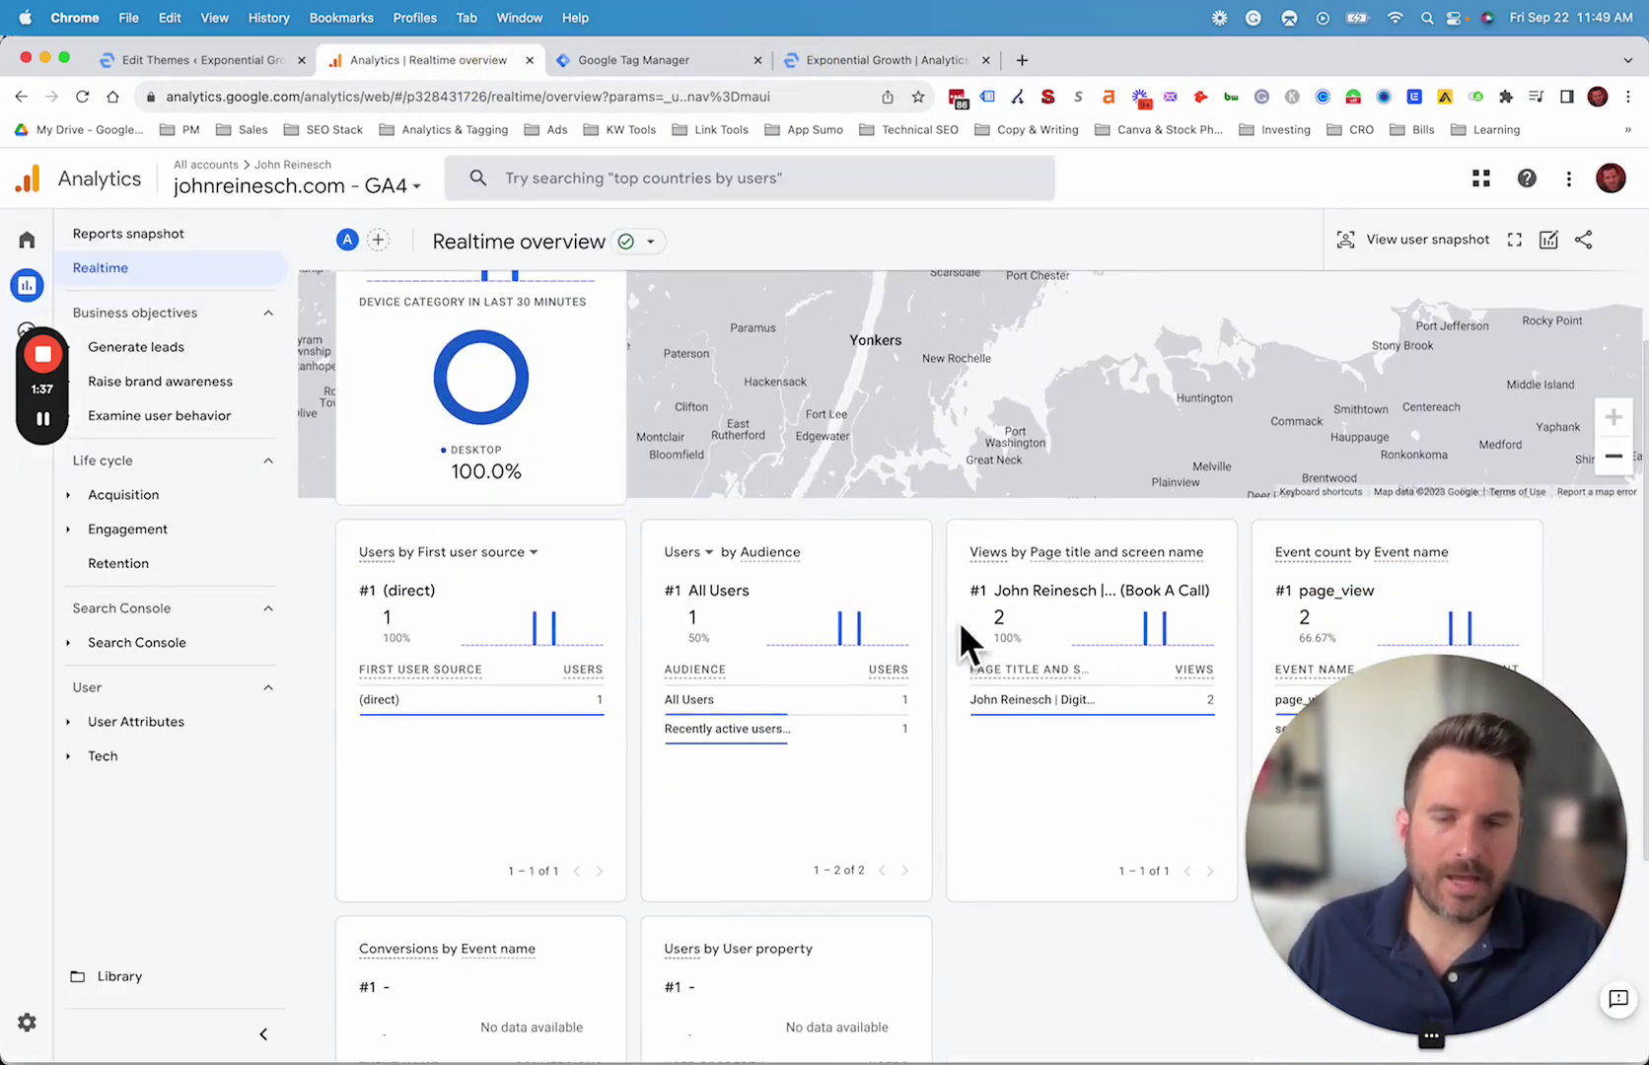
scroll(797, 706, up, 3)
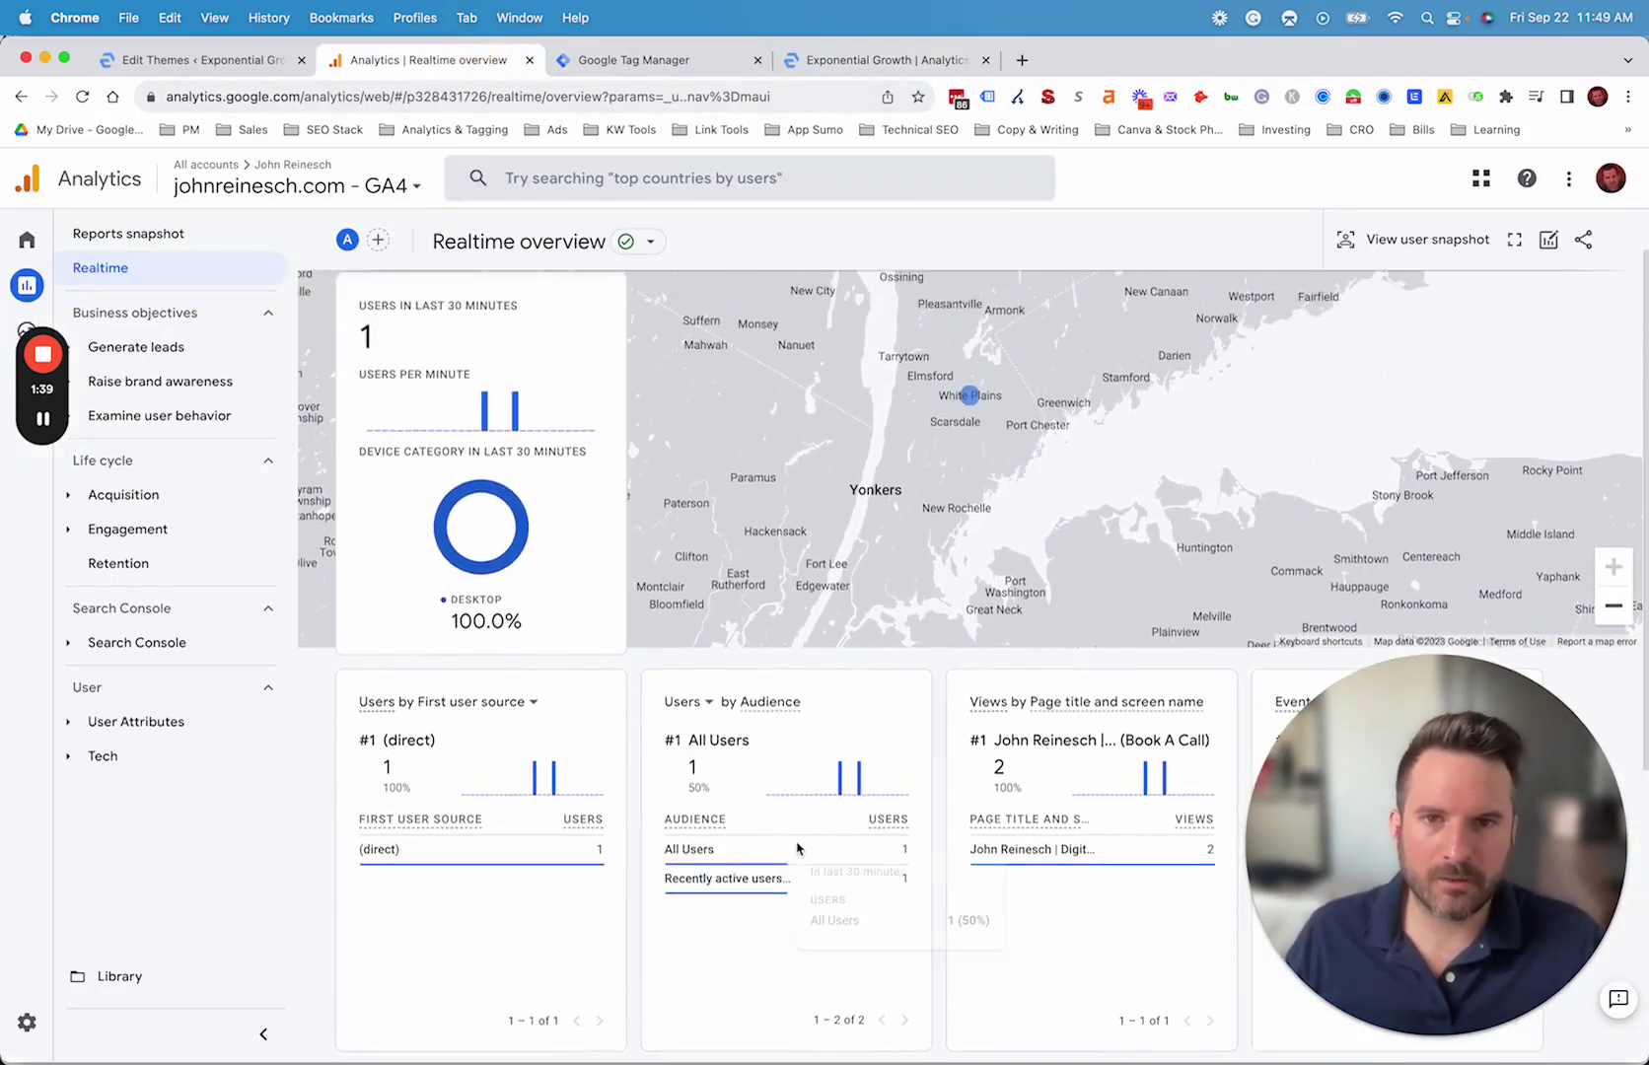
scroll(806, 868, down, 3)
scroll(810, 703, up, 3)
scroll(468, 513, down, 5)
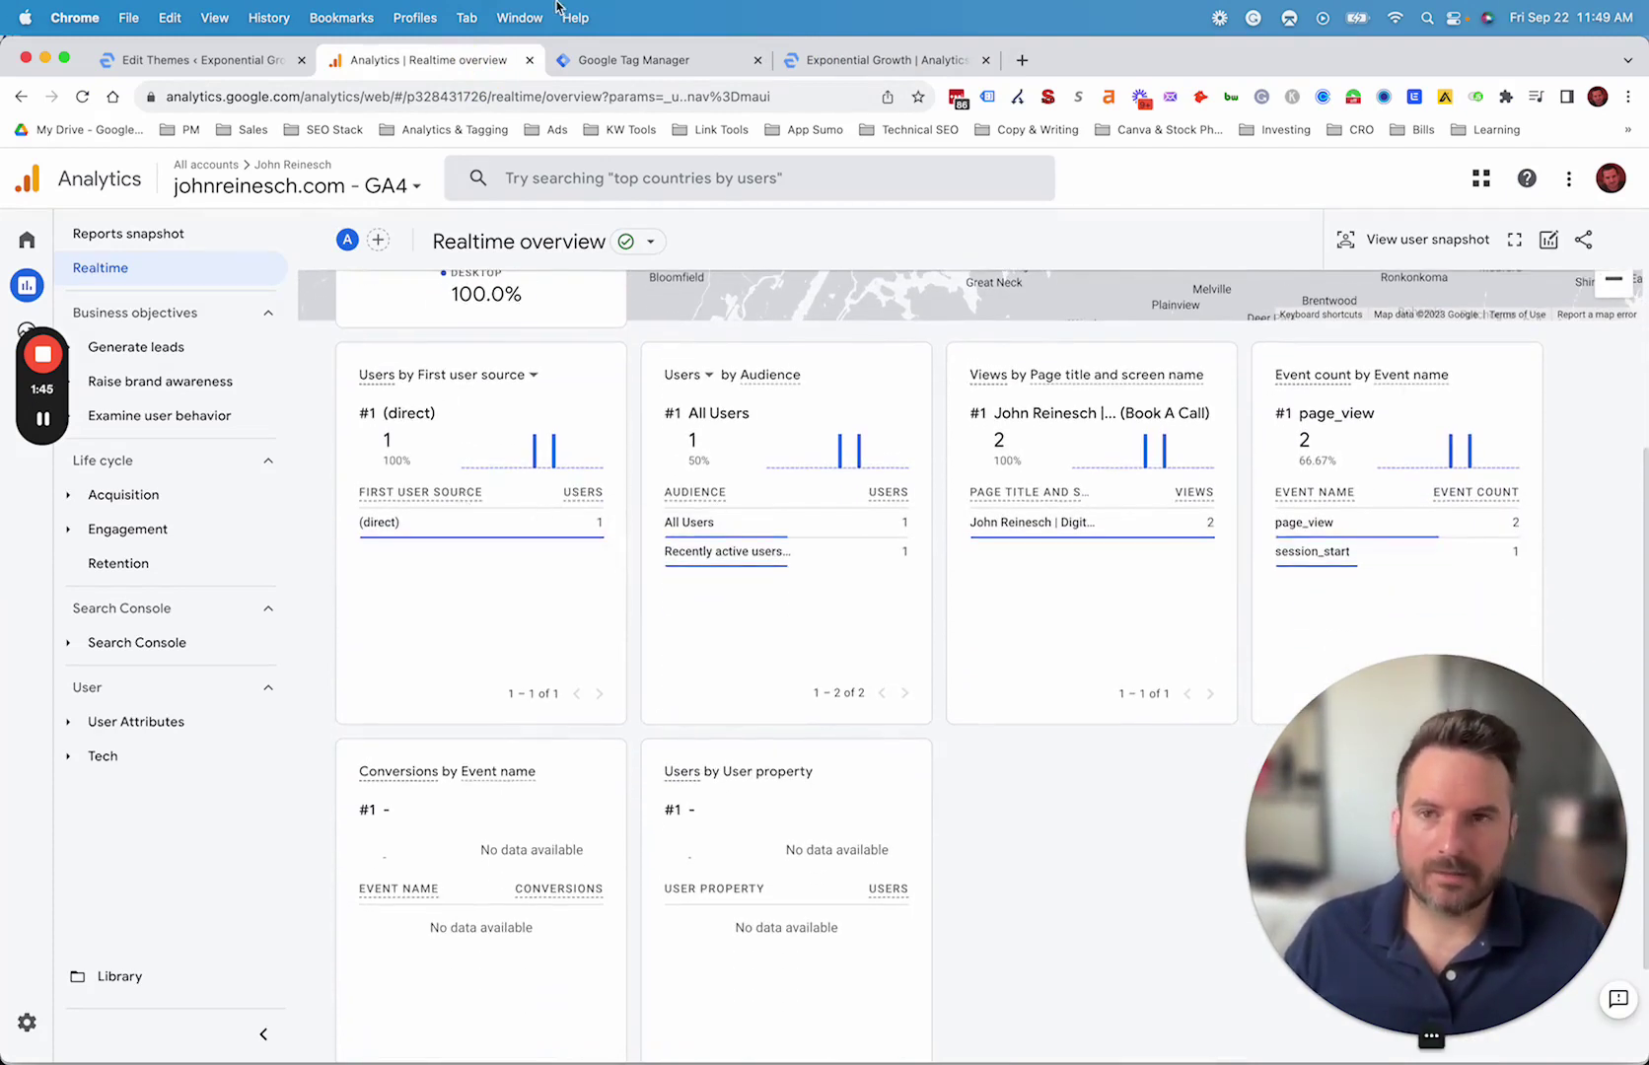
From Admin, start a new Analytics account named test
click(27, 1022)
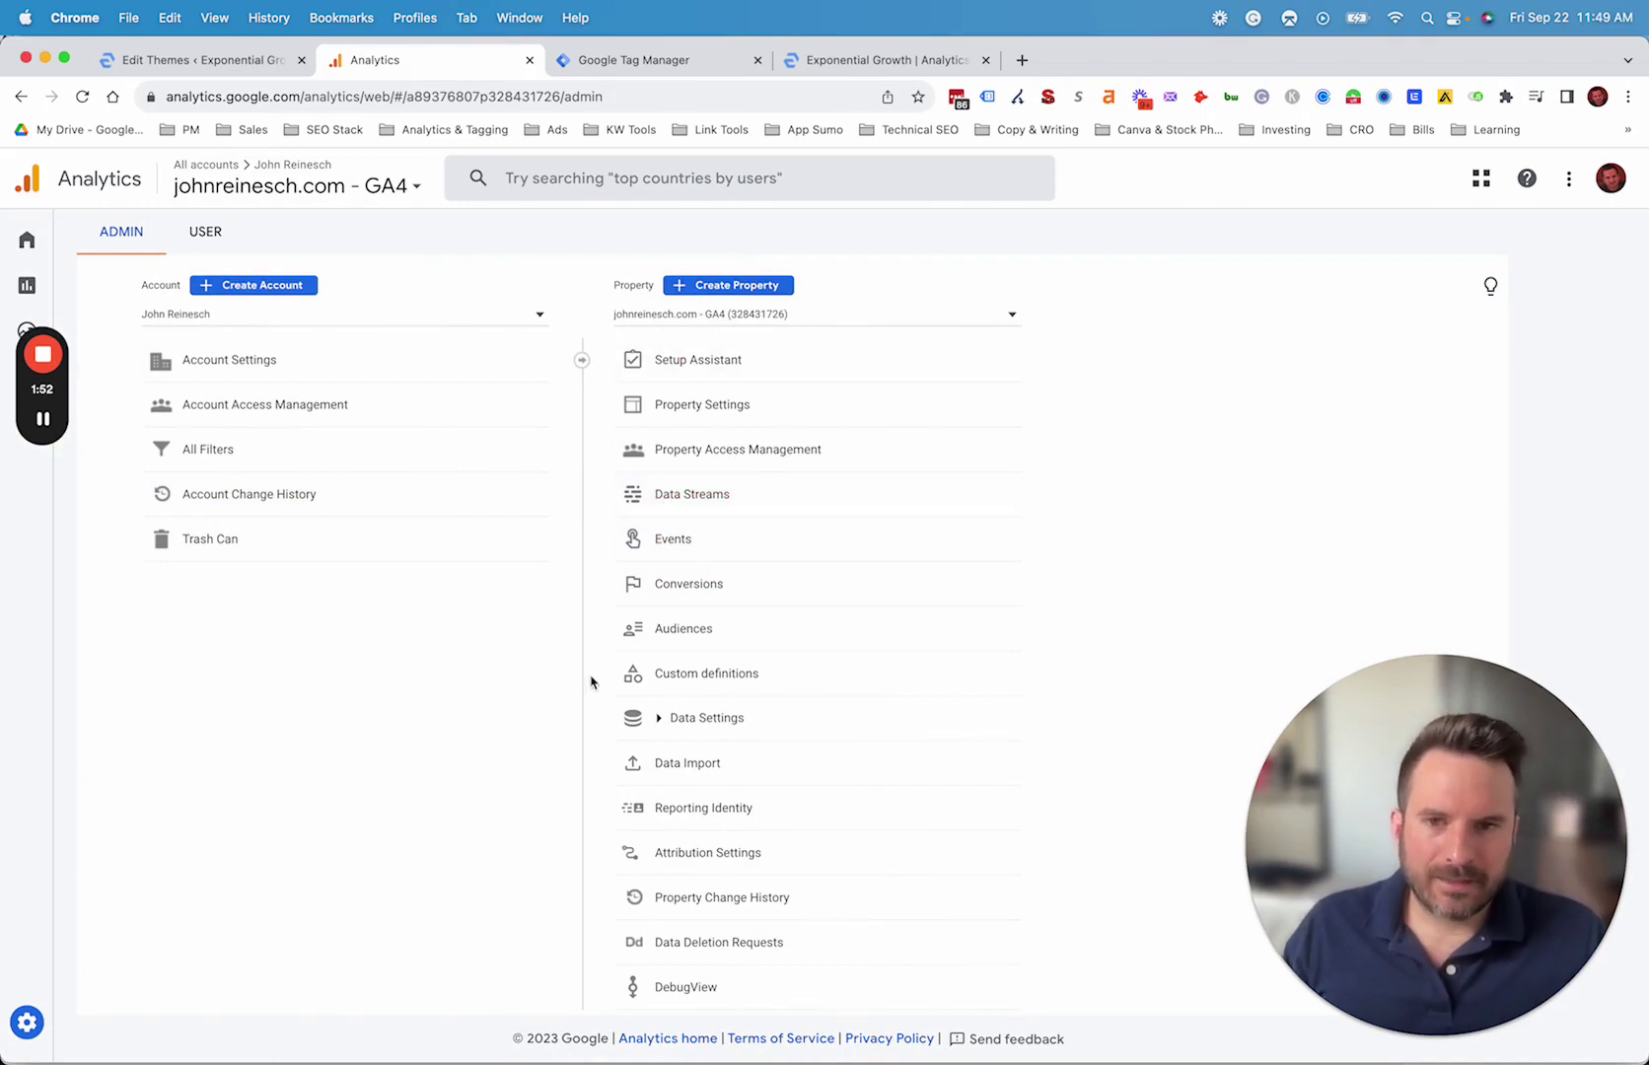
click(275, 287)
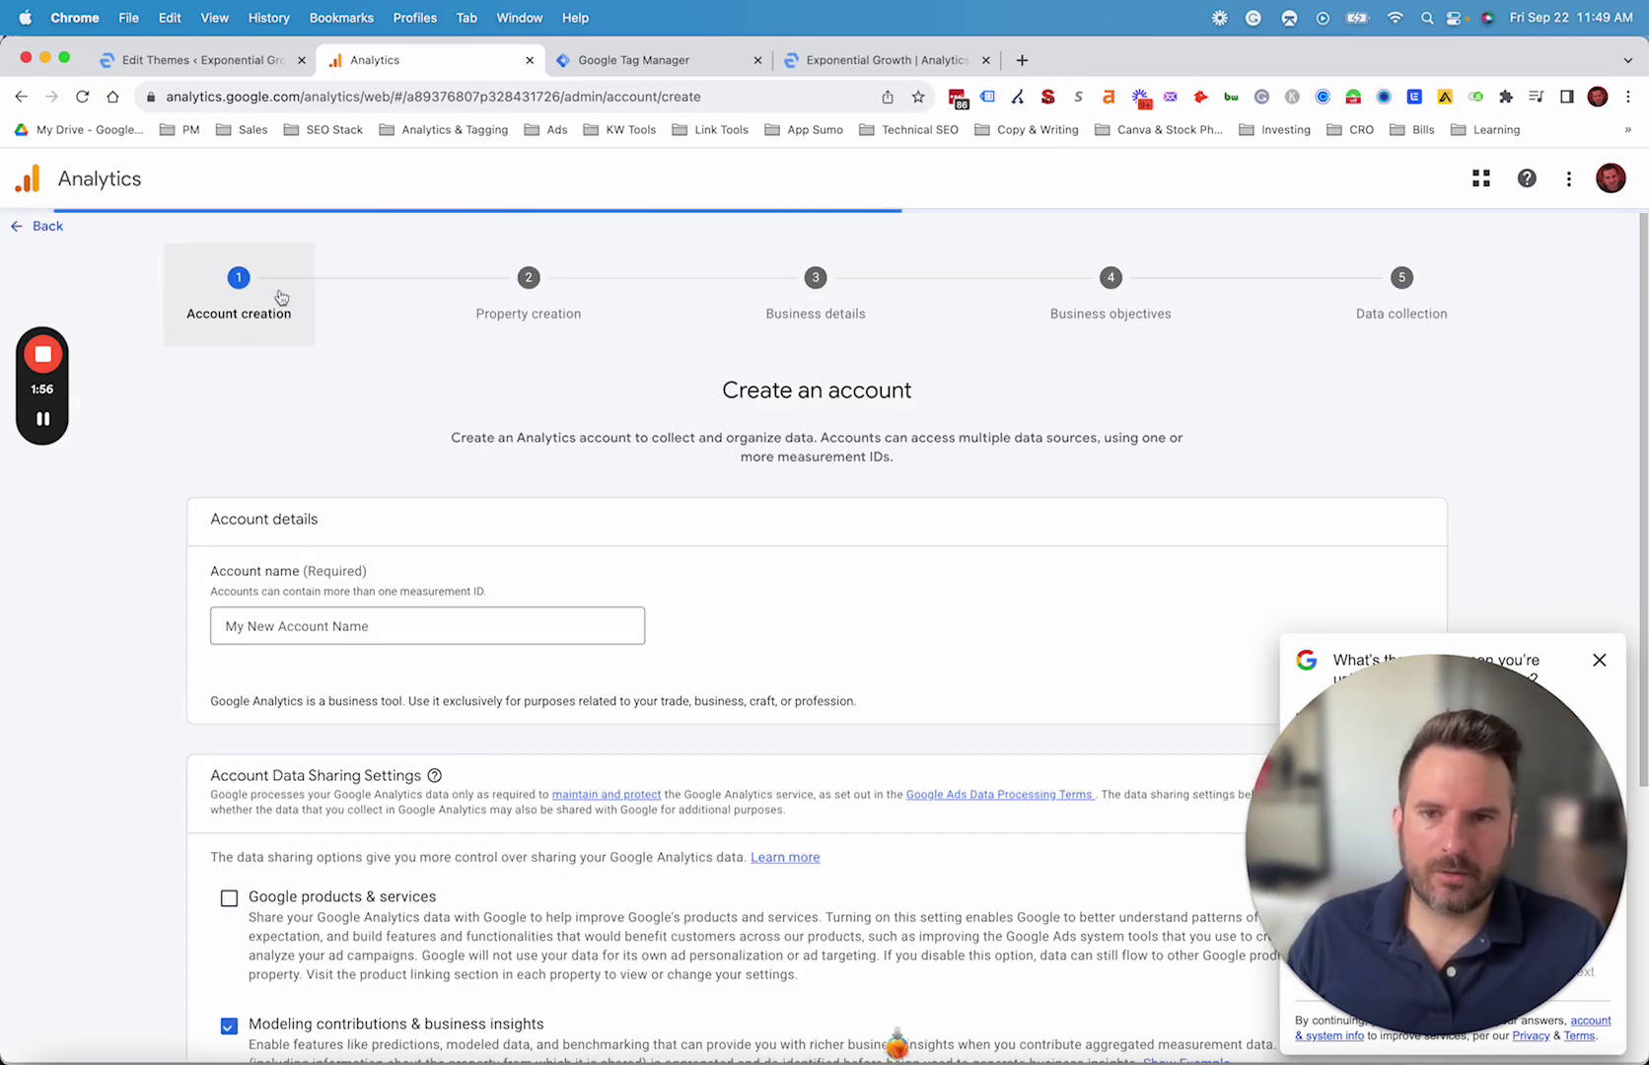
click(282, 618)
text(test)
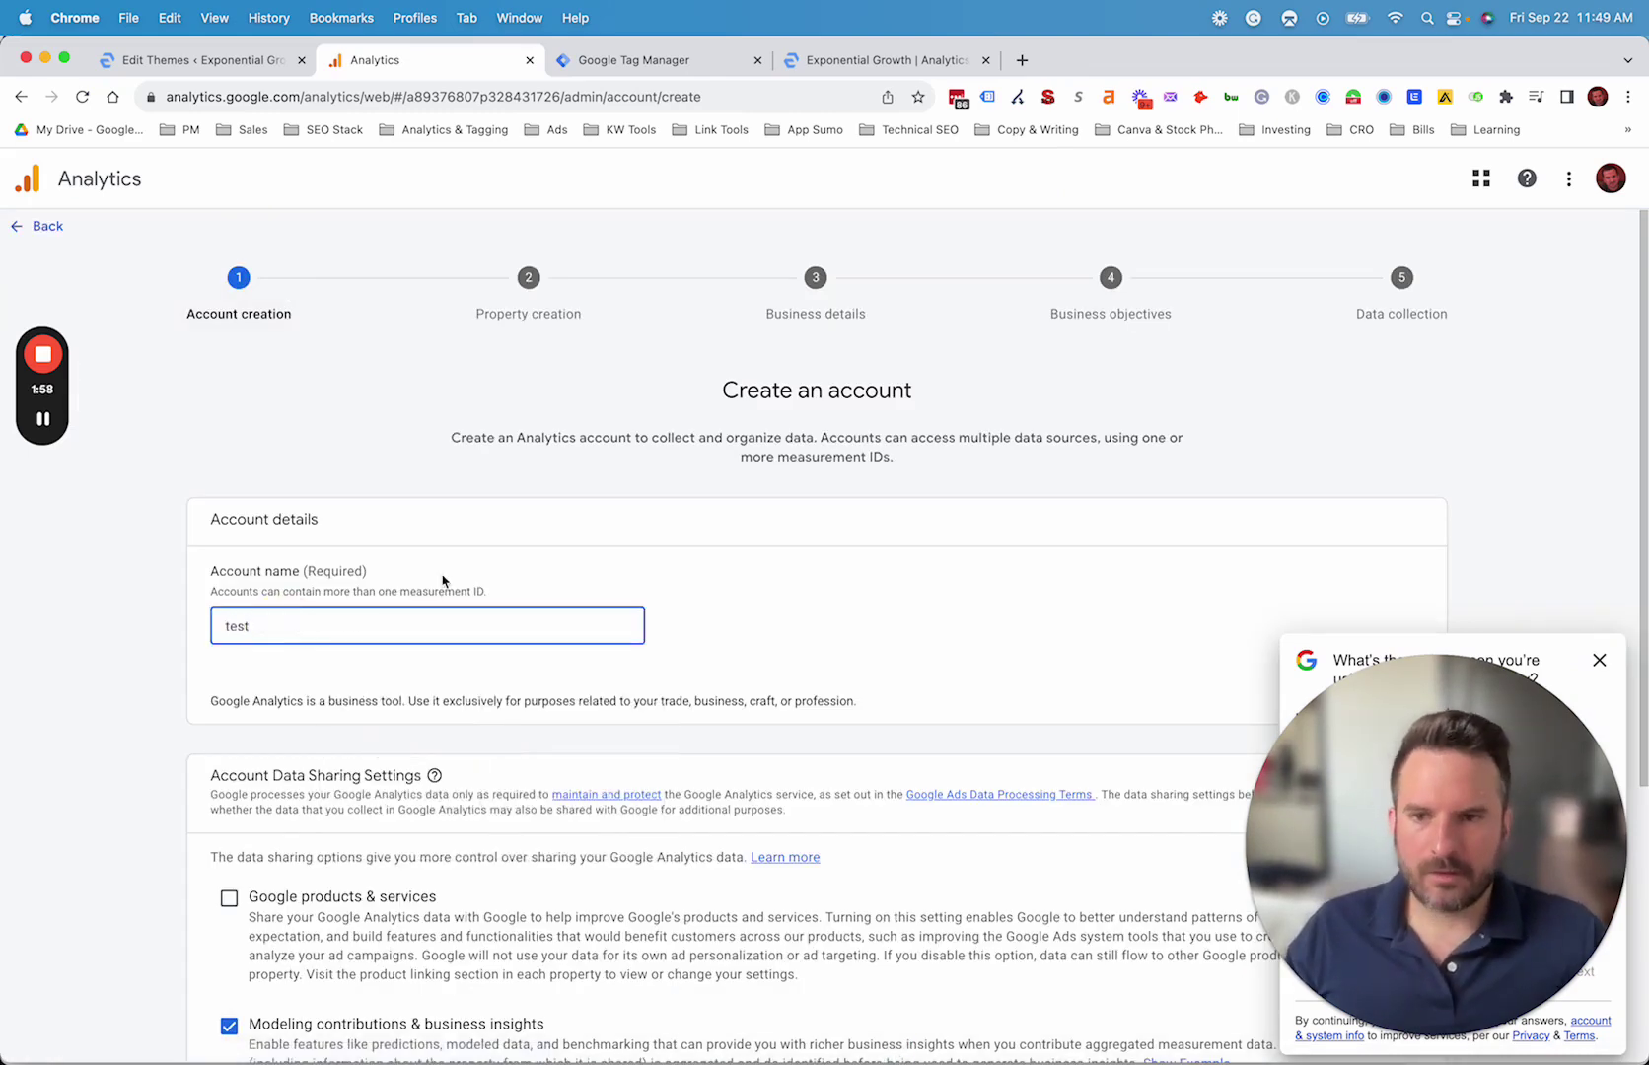
scroll(443, 582, down, 5)
click(222, 1021)
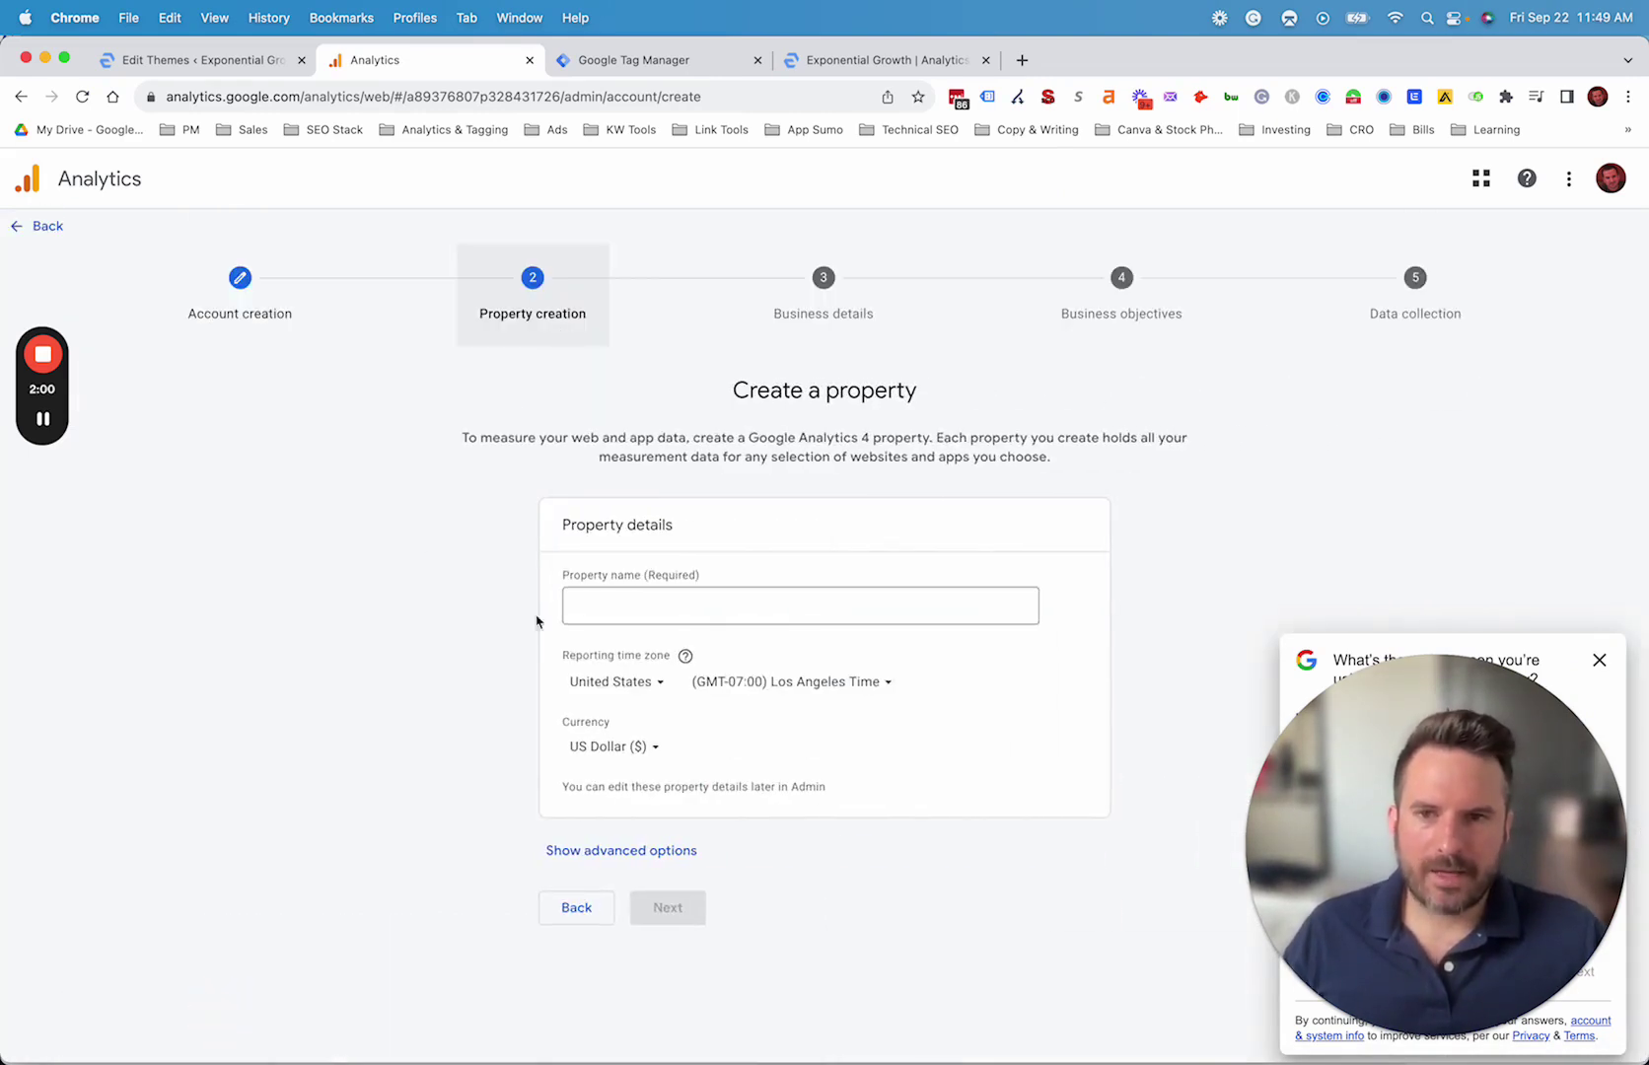
Name the property test, leaving the reporting time zone unchanged
click(619, 607)
text(test)
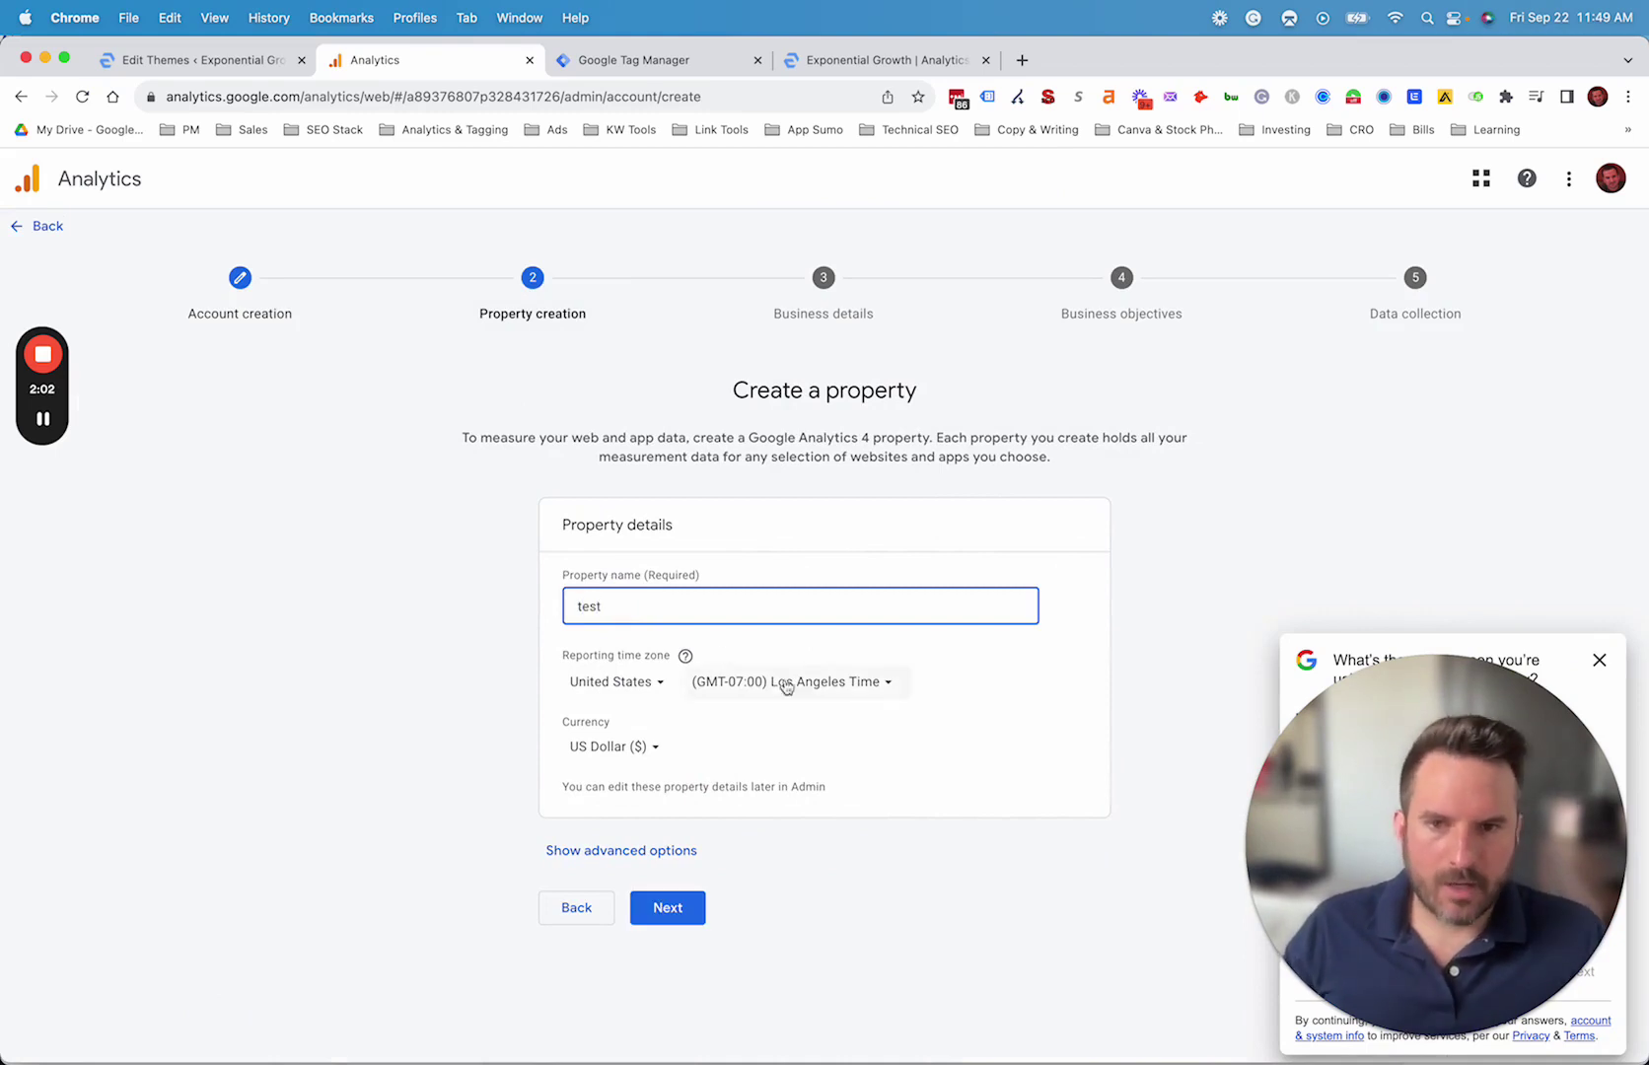
click(784, 682)
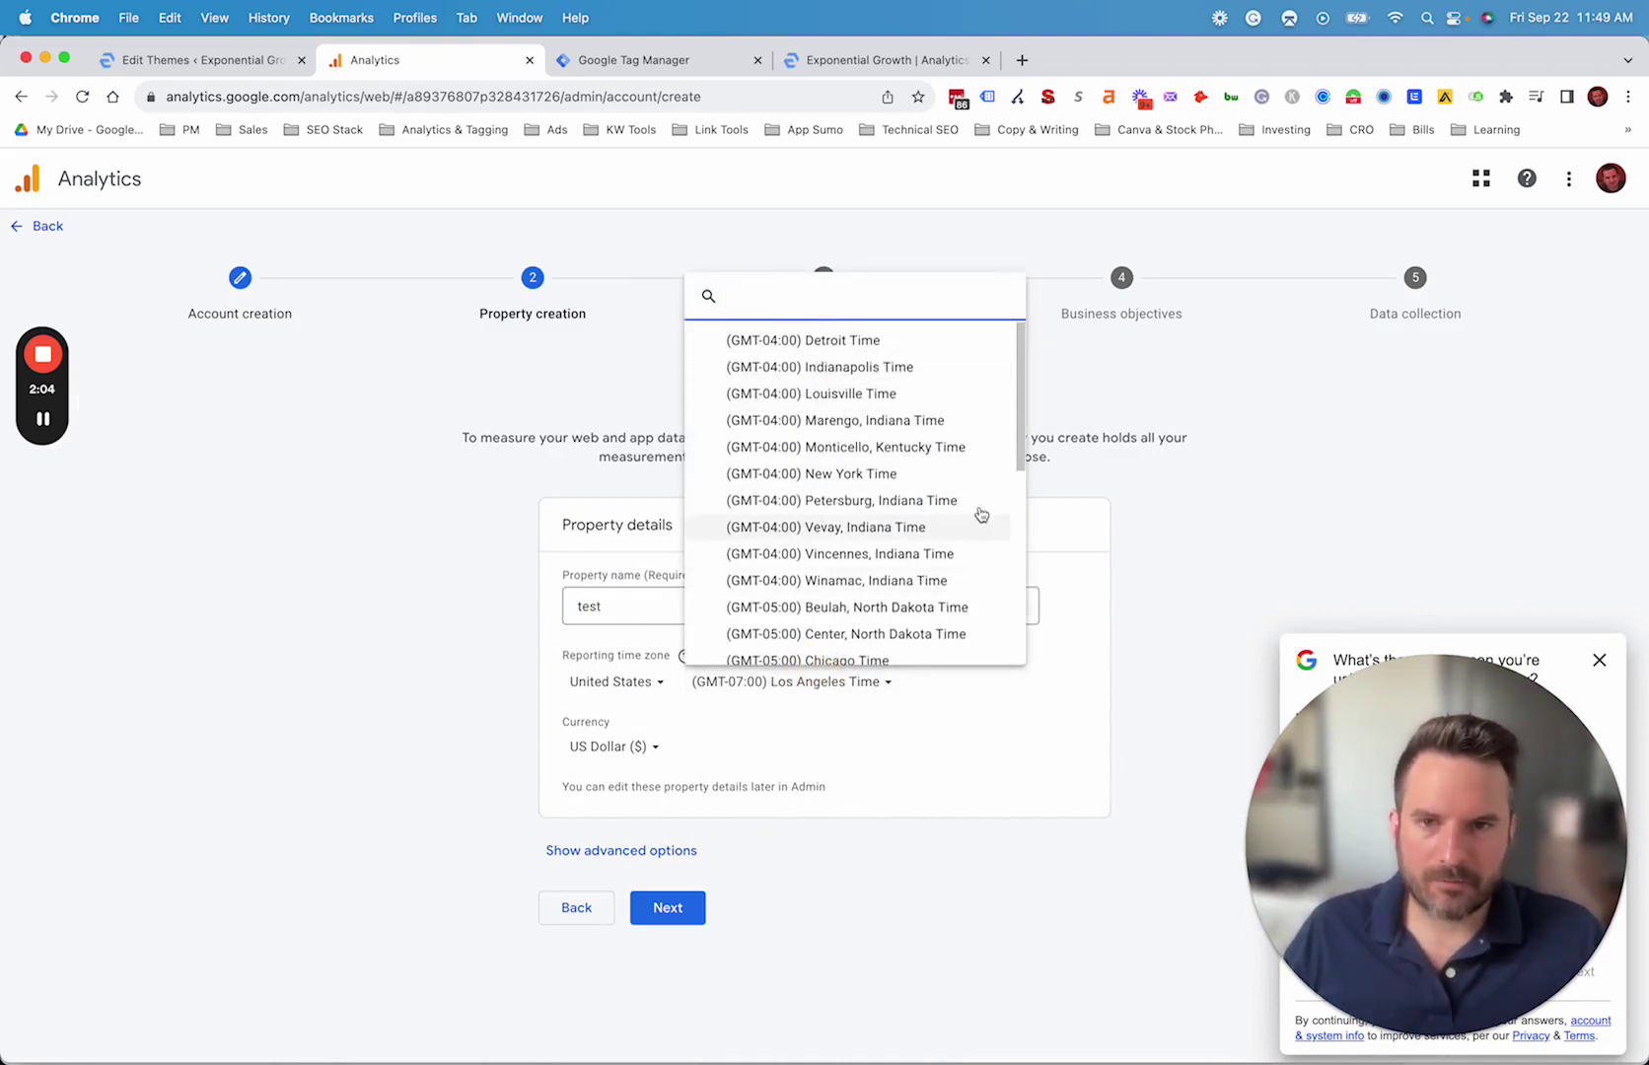
click(1171, 535)
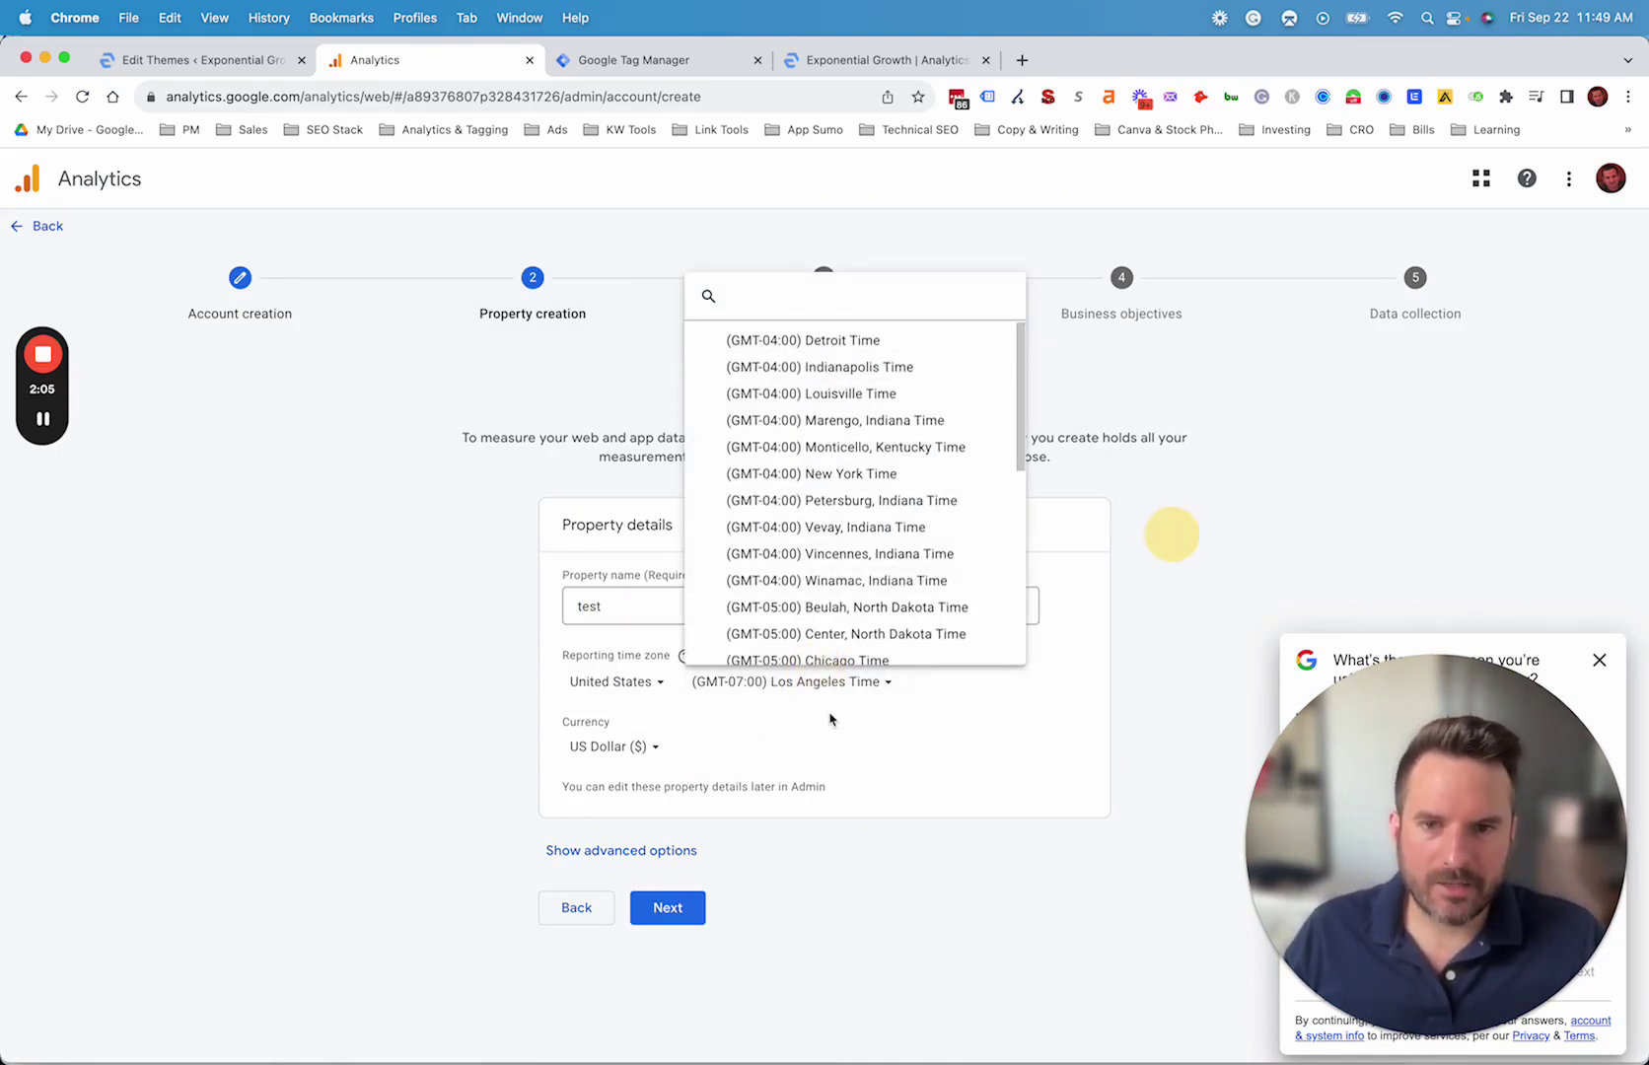
click(663, 906)
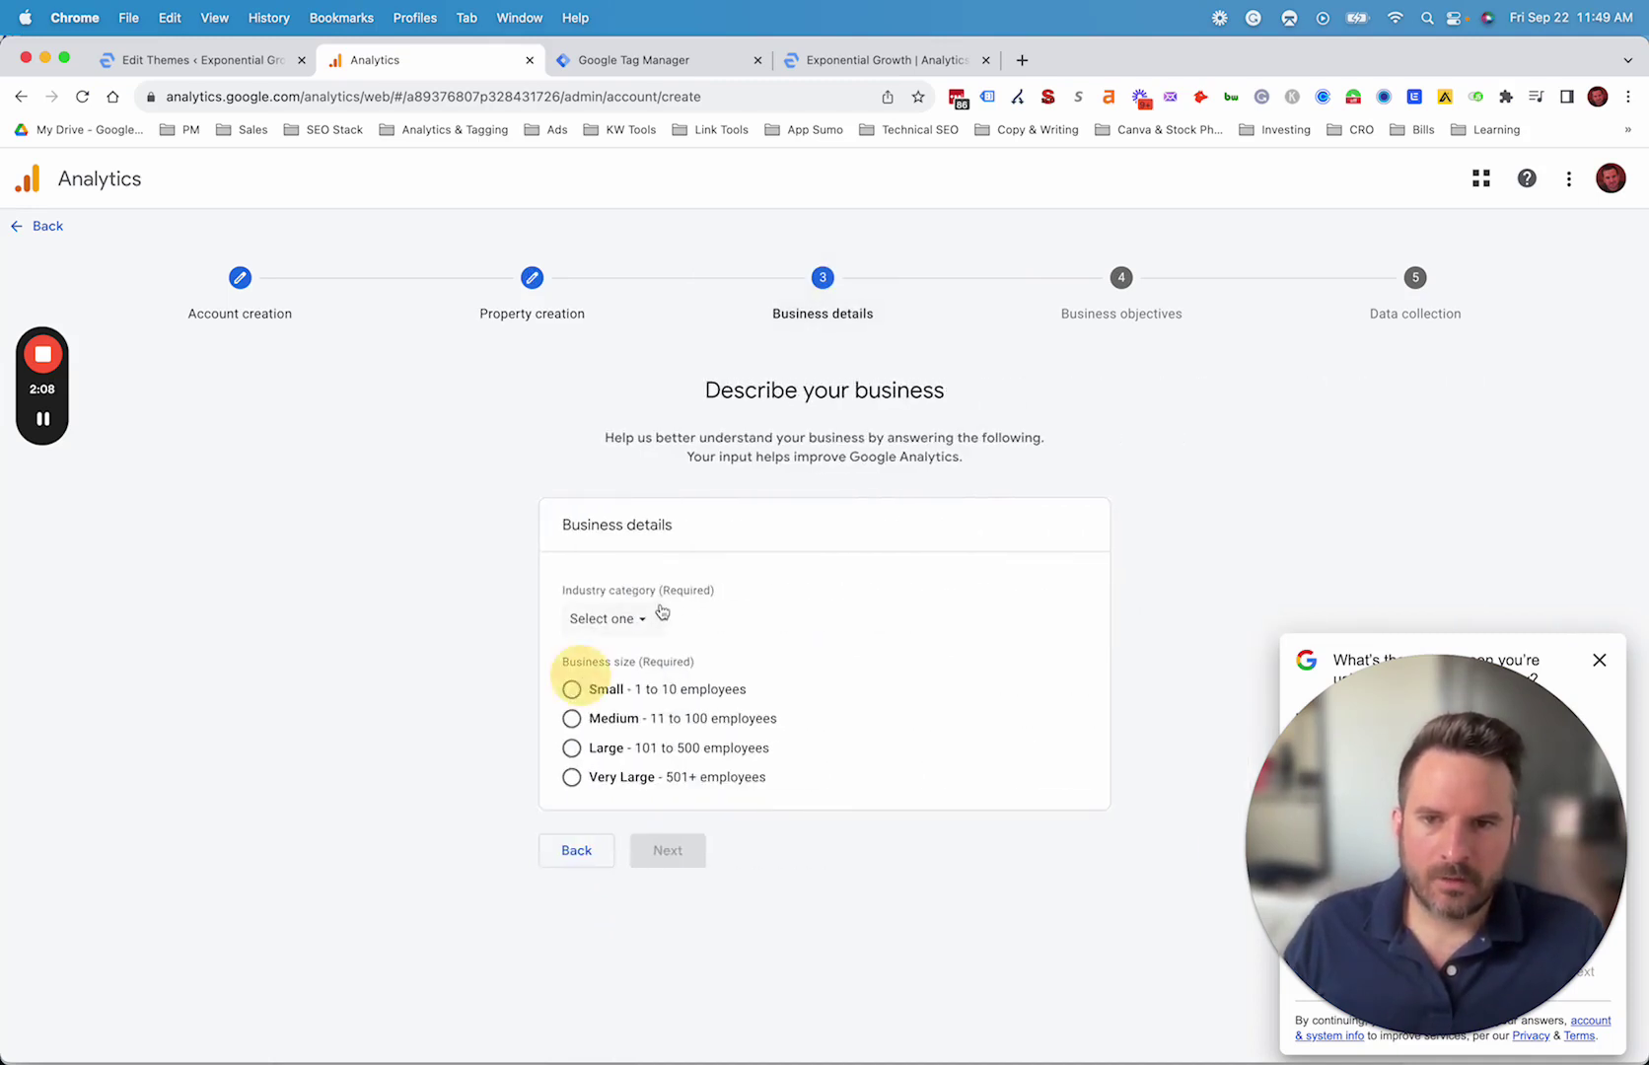
Set Arts & Entertainment, Medium size and Generate leads, then create and accept the terms
click(642, 618)
click(651, 703)
click(604, 718)
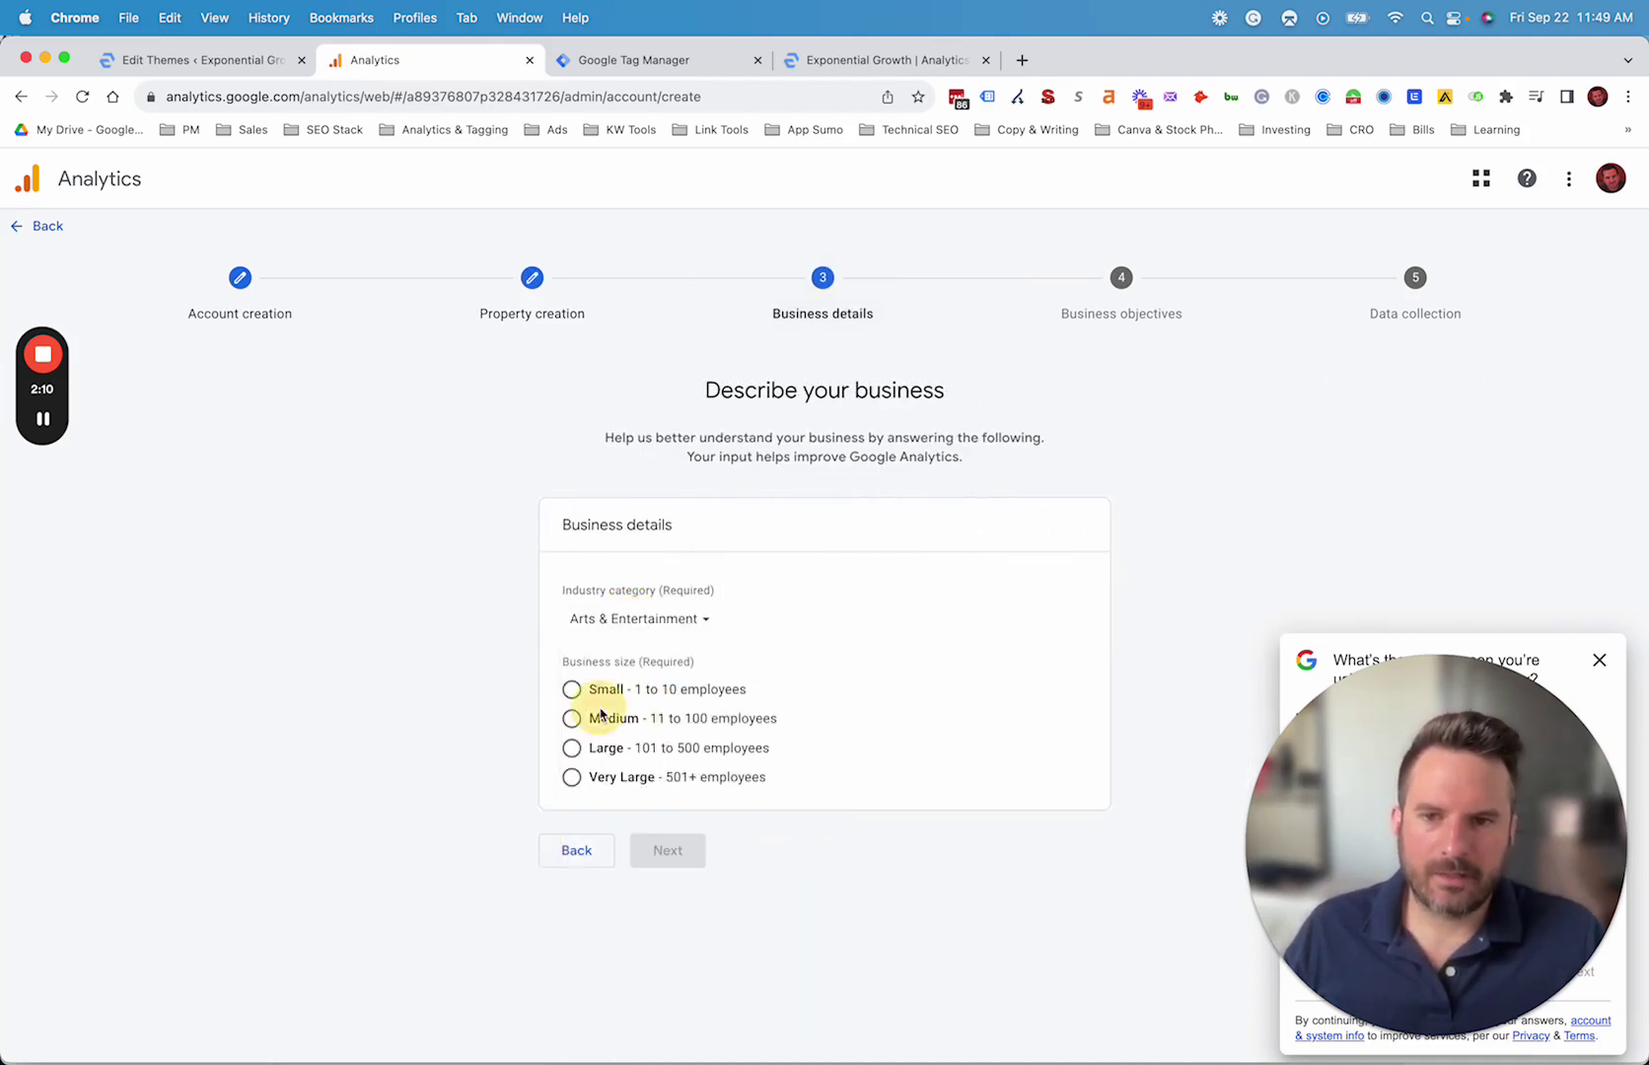
click(679, 848)
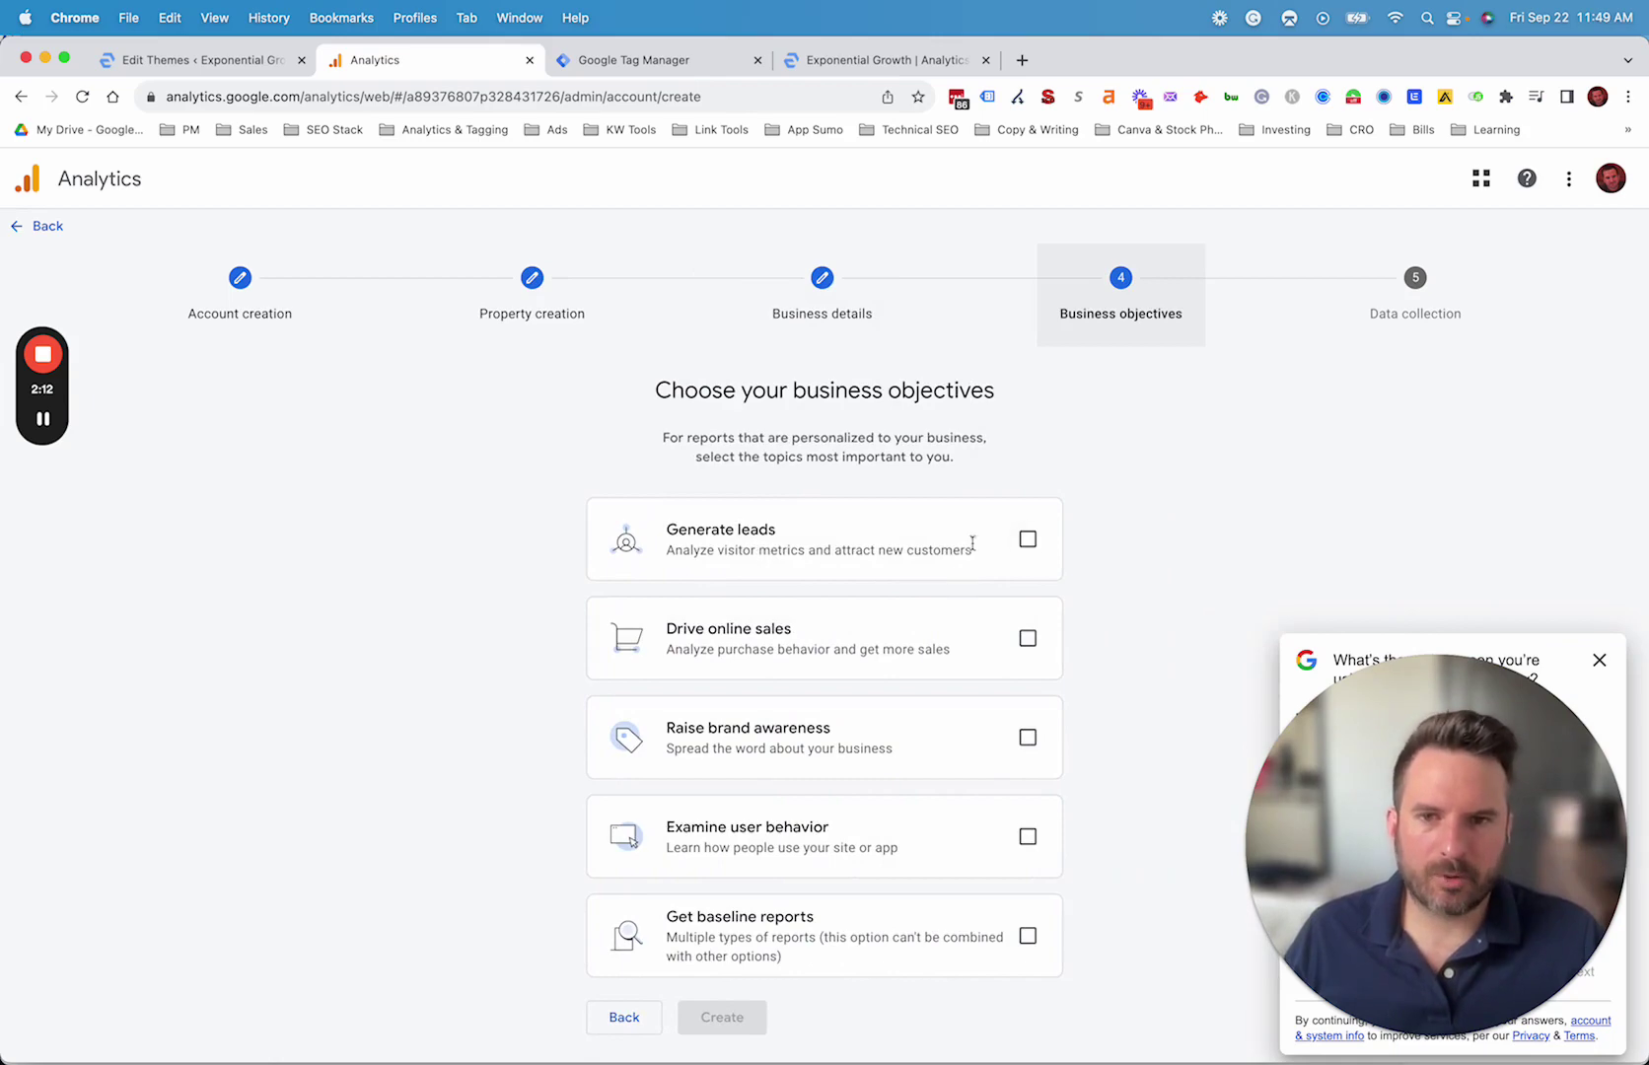
click(1027, 539)
click(714, 1017)
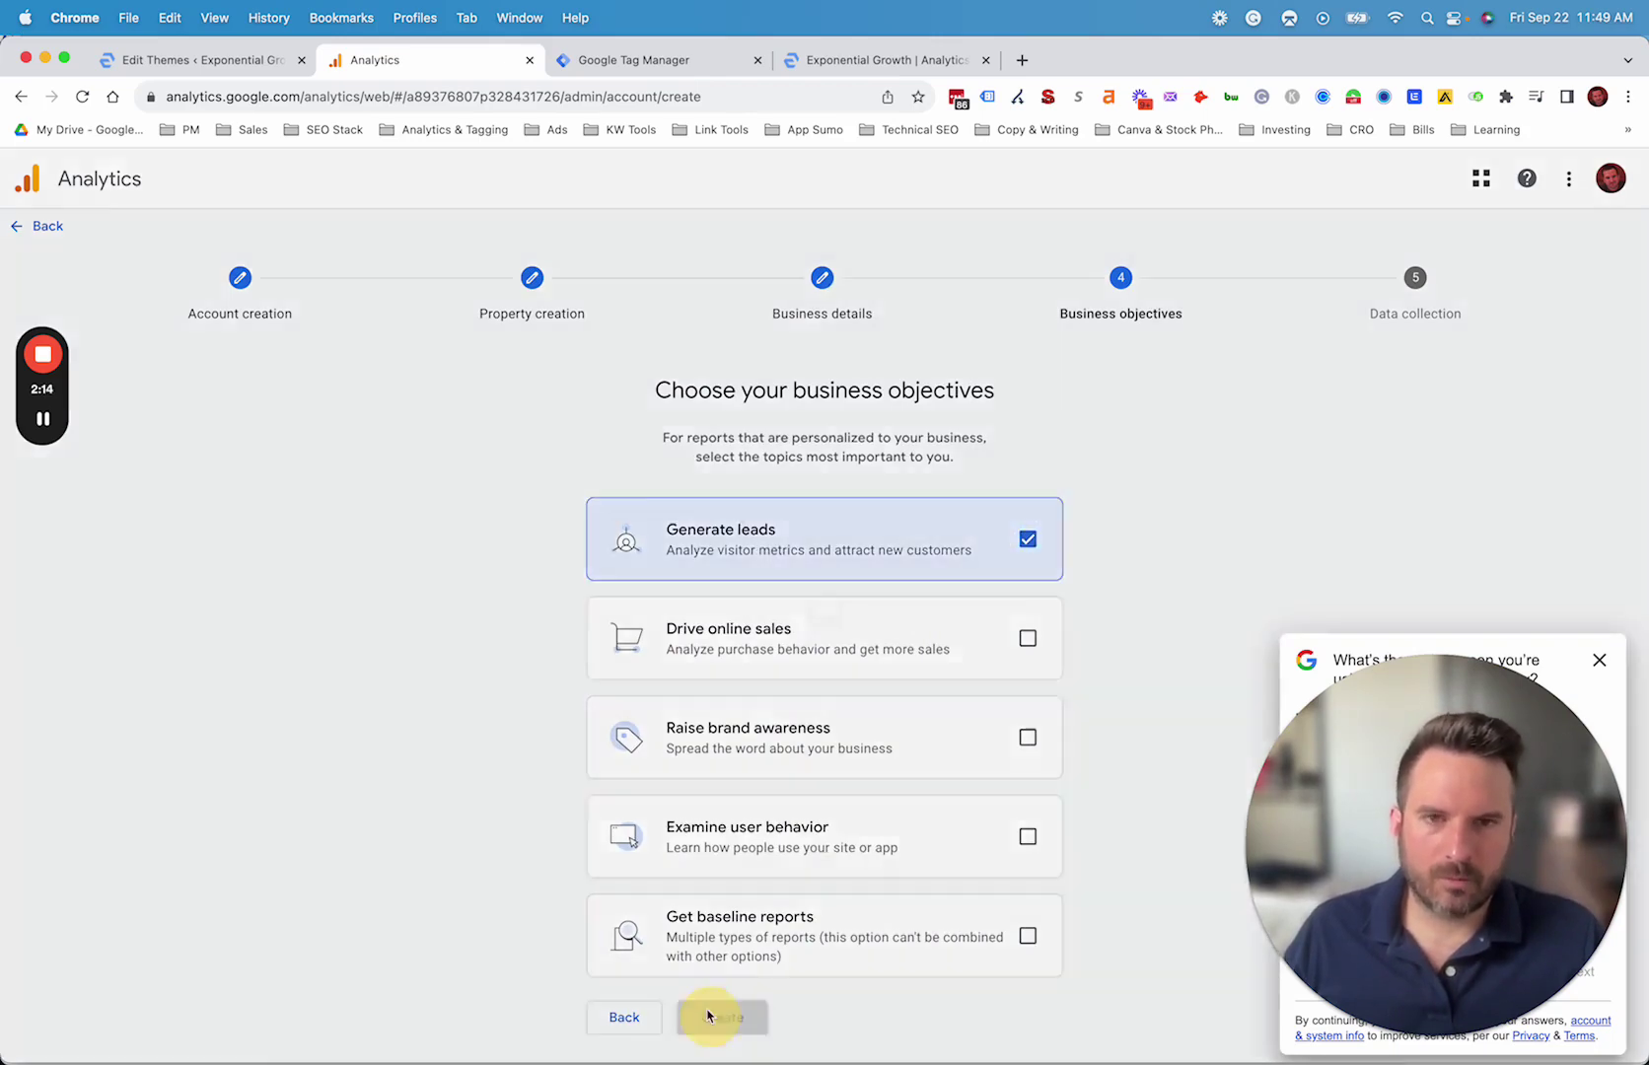
click(604, 811)
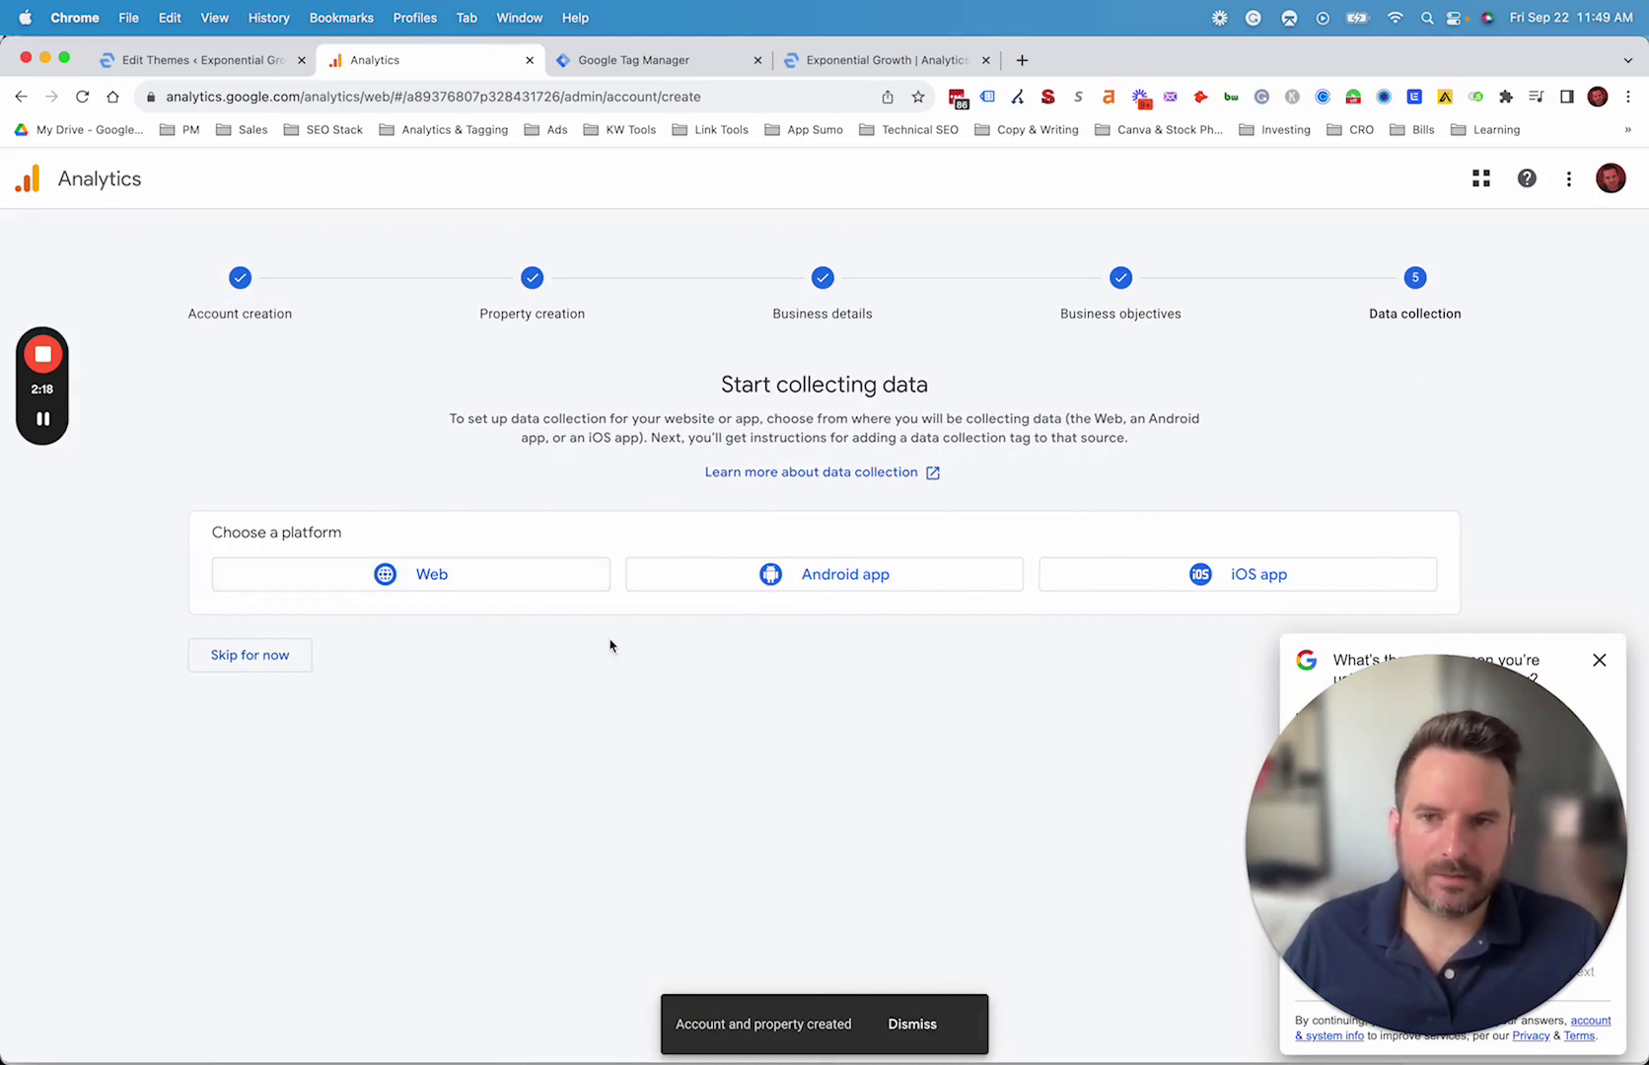
Create a web stream 'website' for test.com and open its tag installation instructions
click(416, 588)
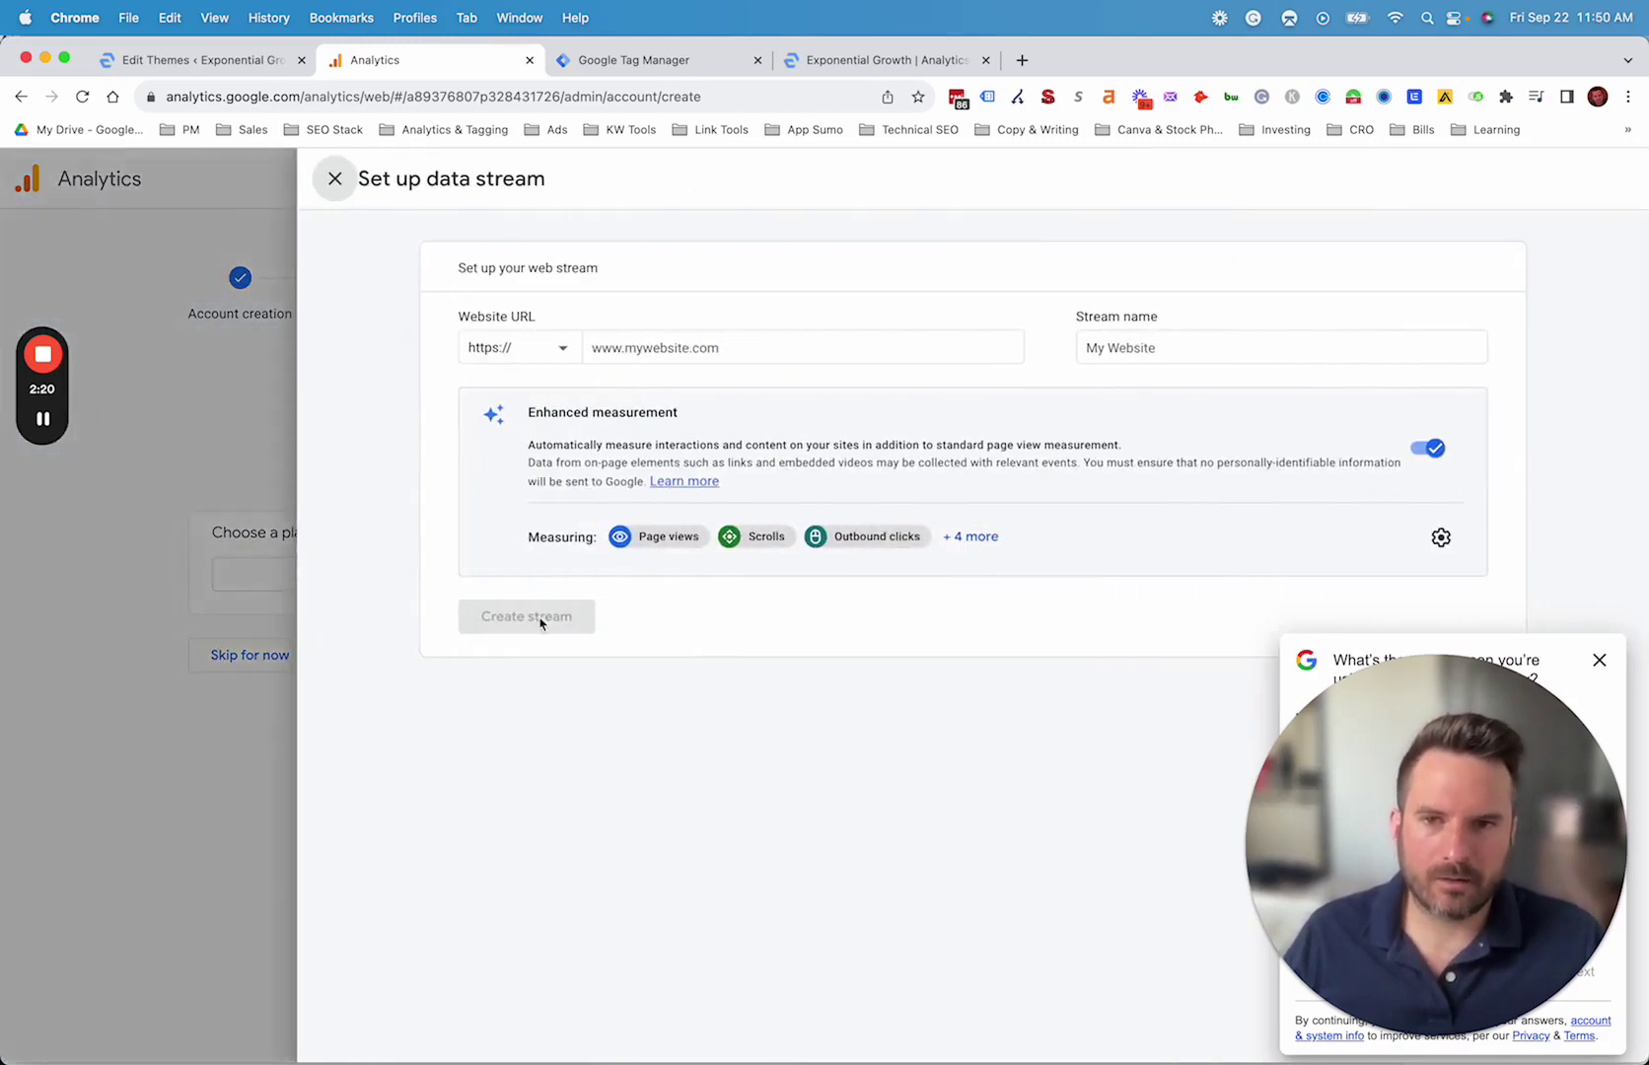
click(650, 348)
text(test.com)
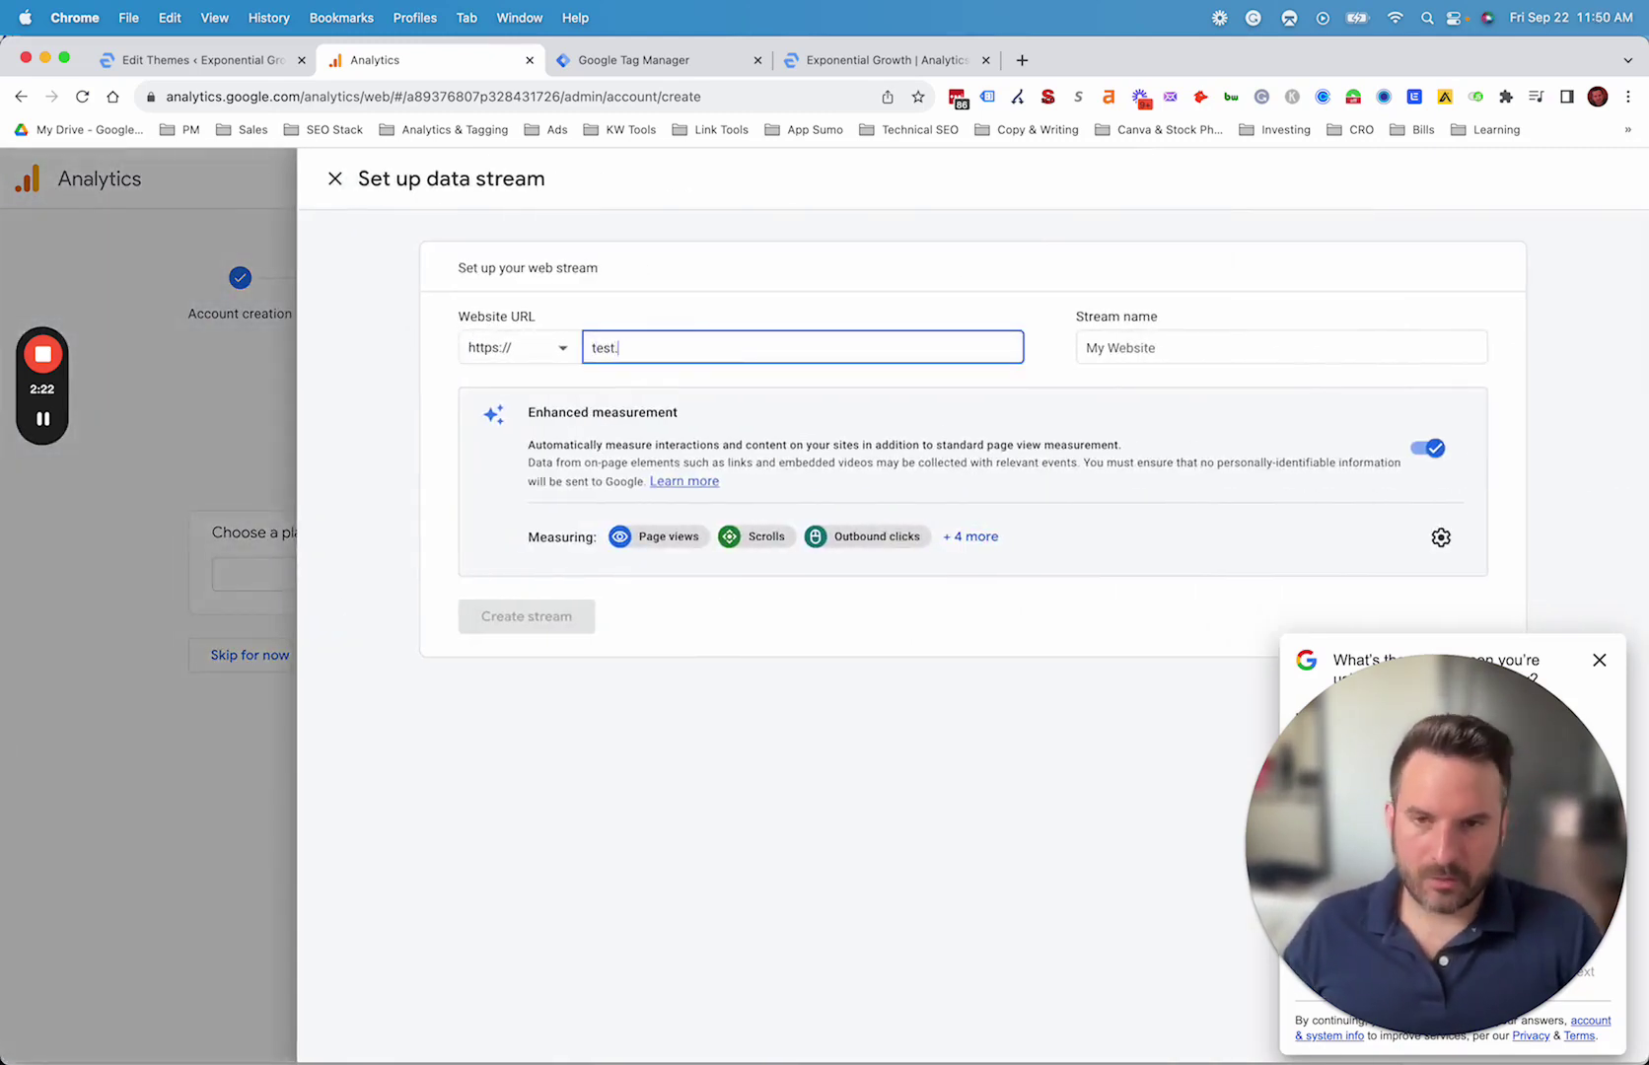
click(1121, 347)
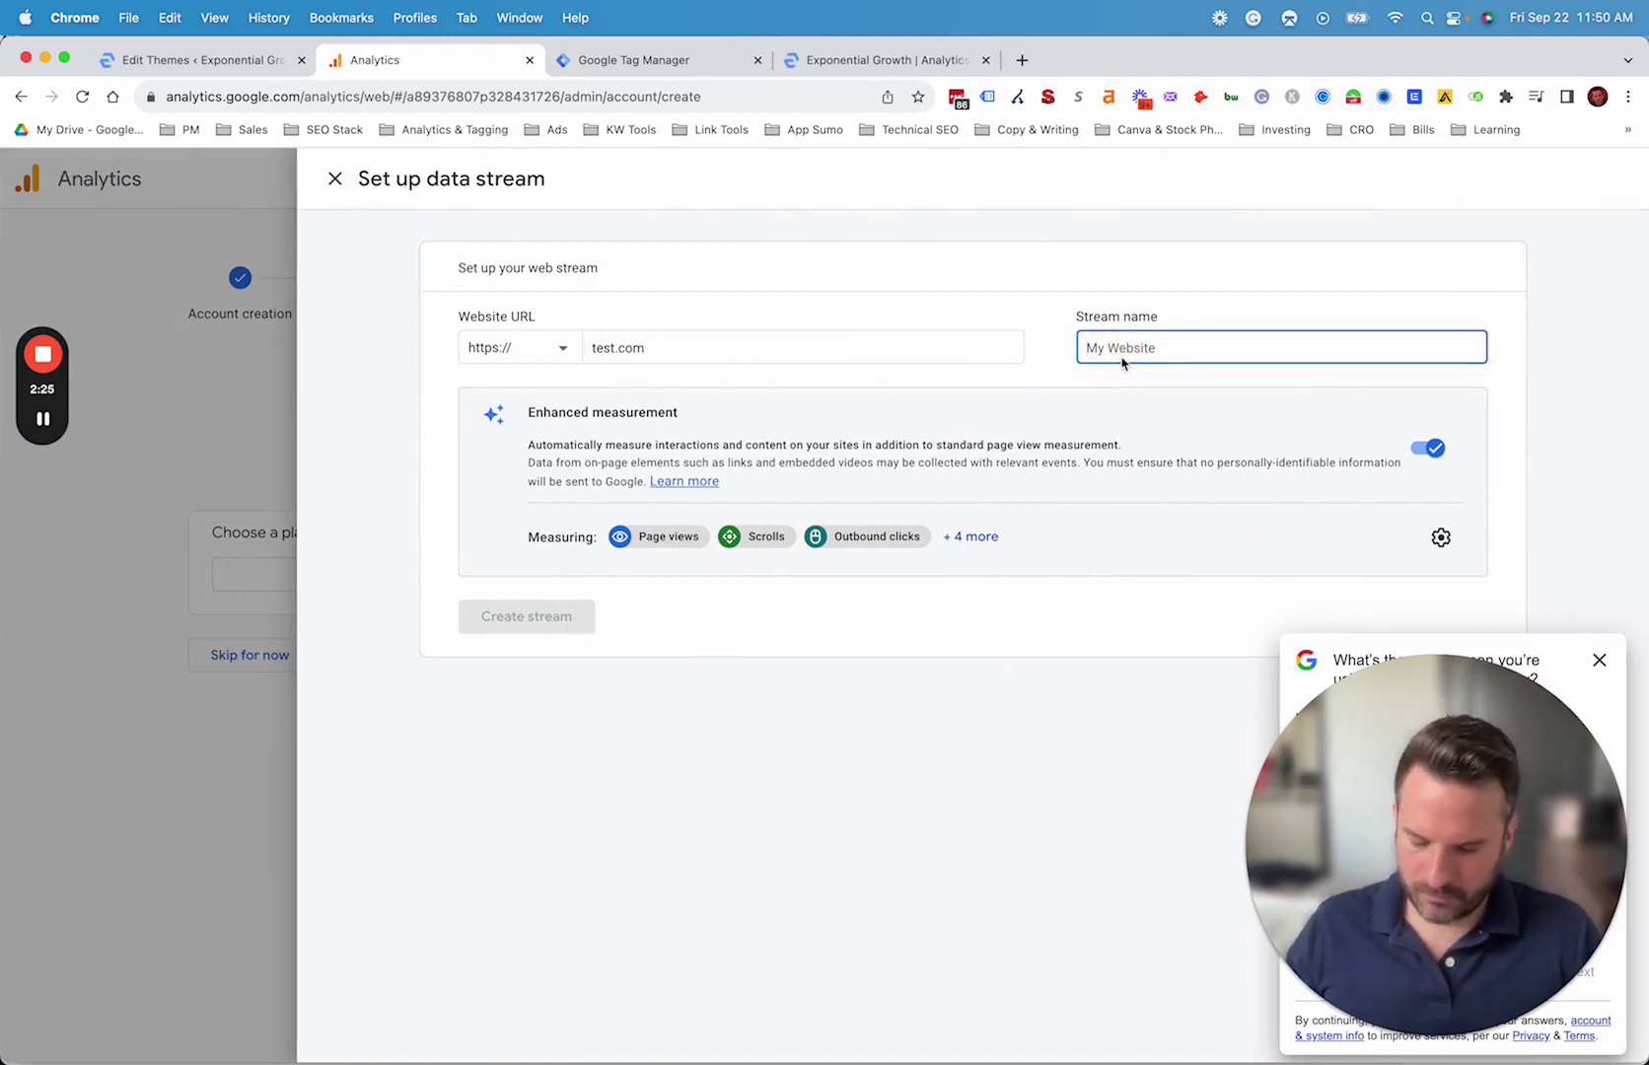
text(website)
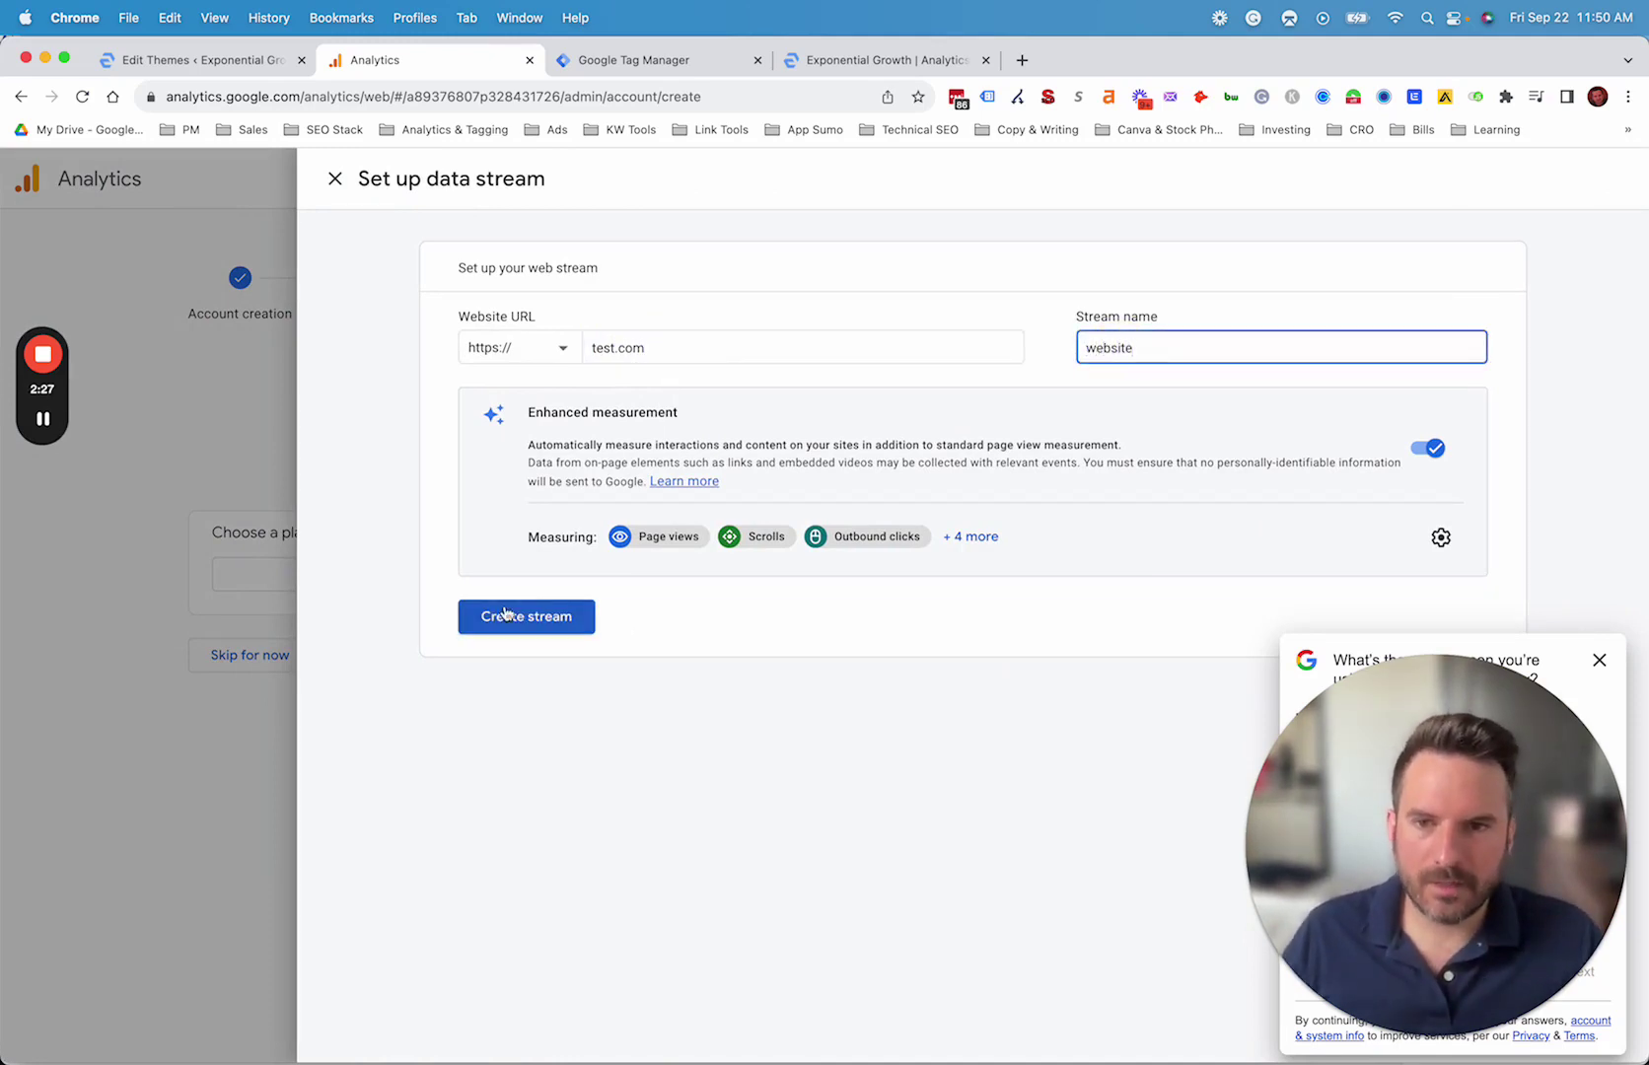
click(502, 619)
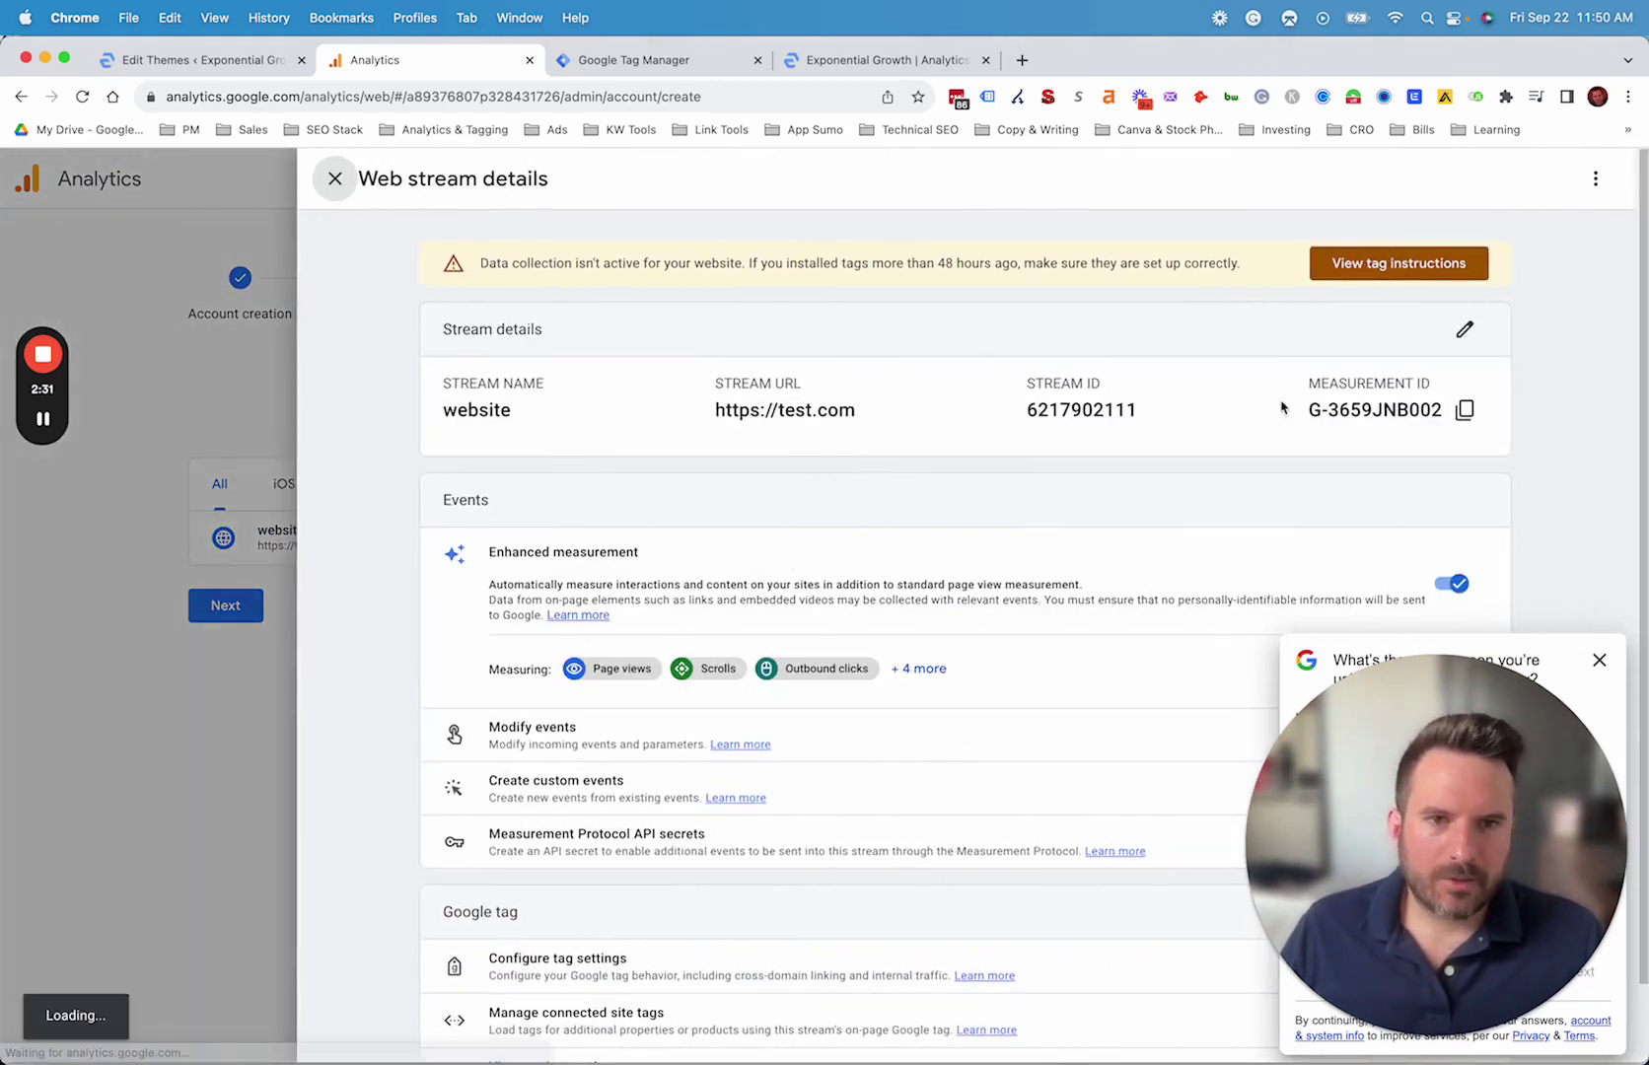
click(1398, 263)
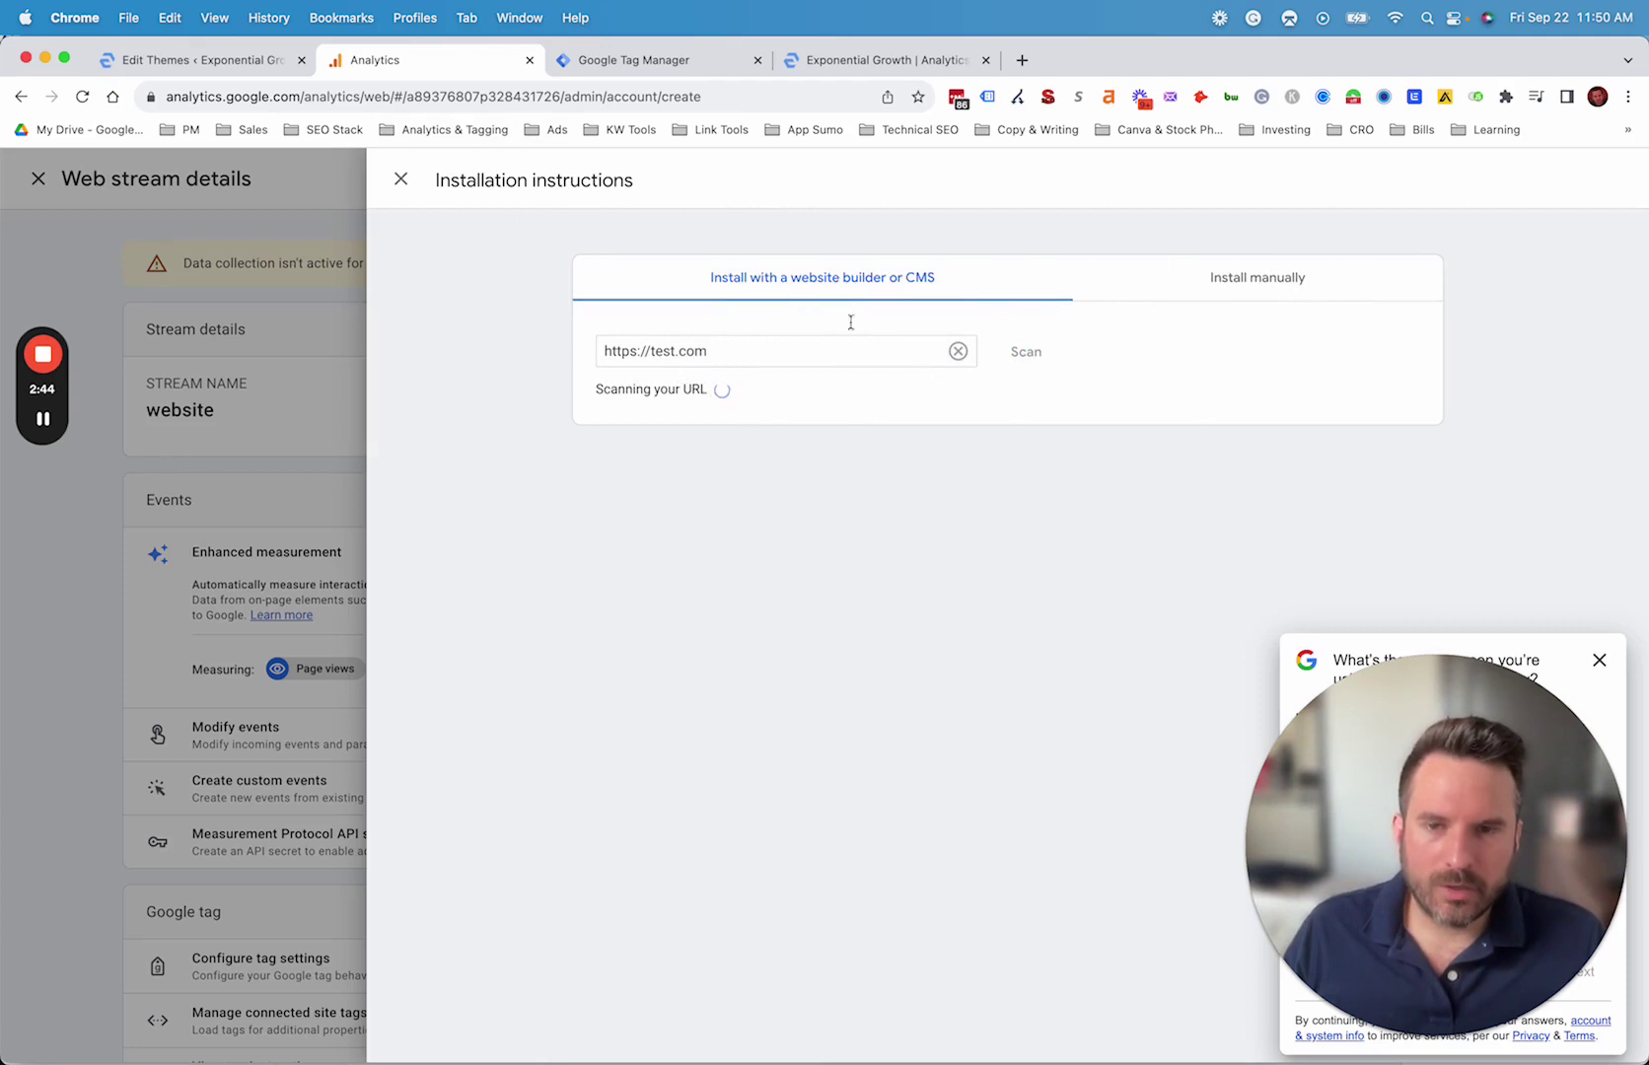
Review the manual gtag code snippet, then close the instructions and web stream details
click(1266, 283)
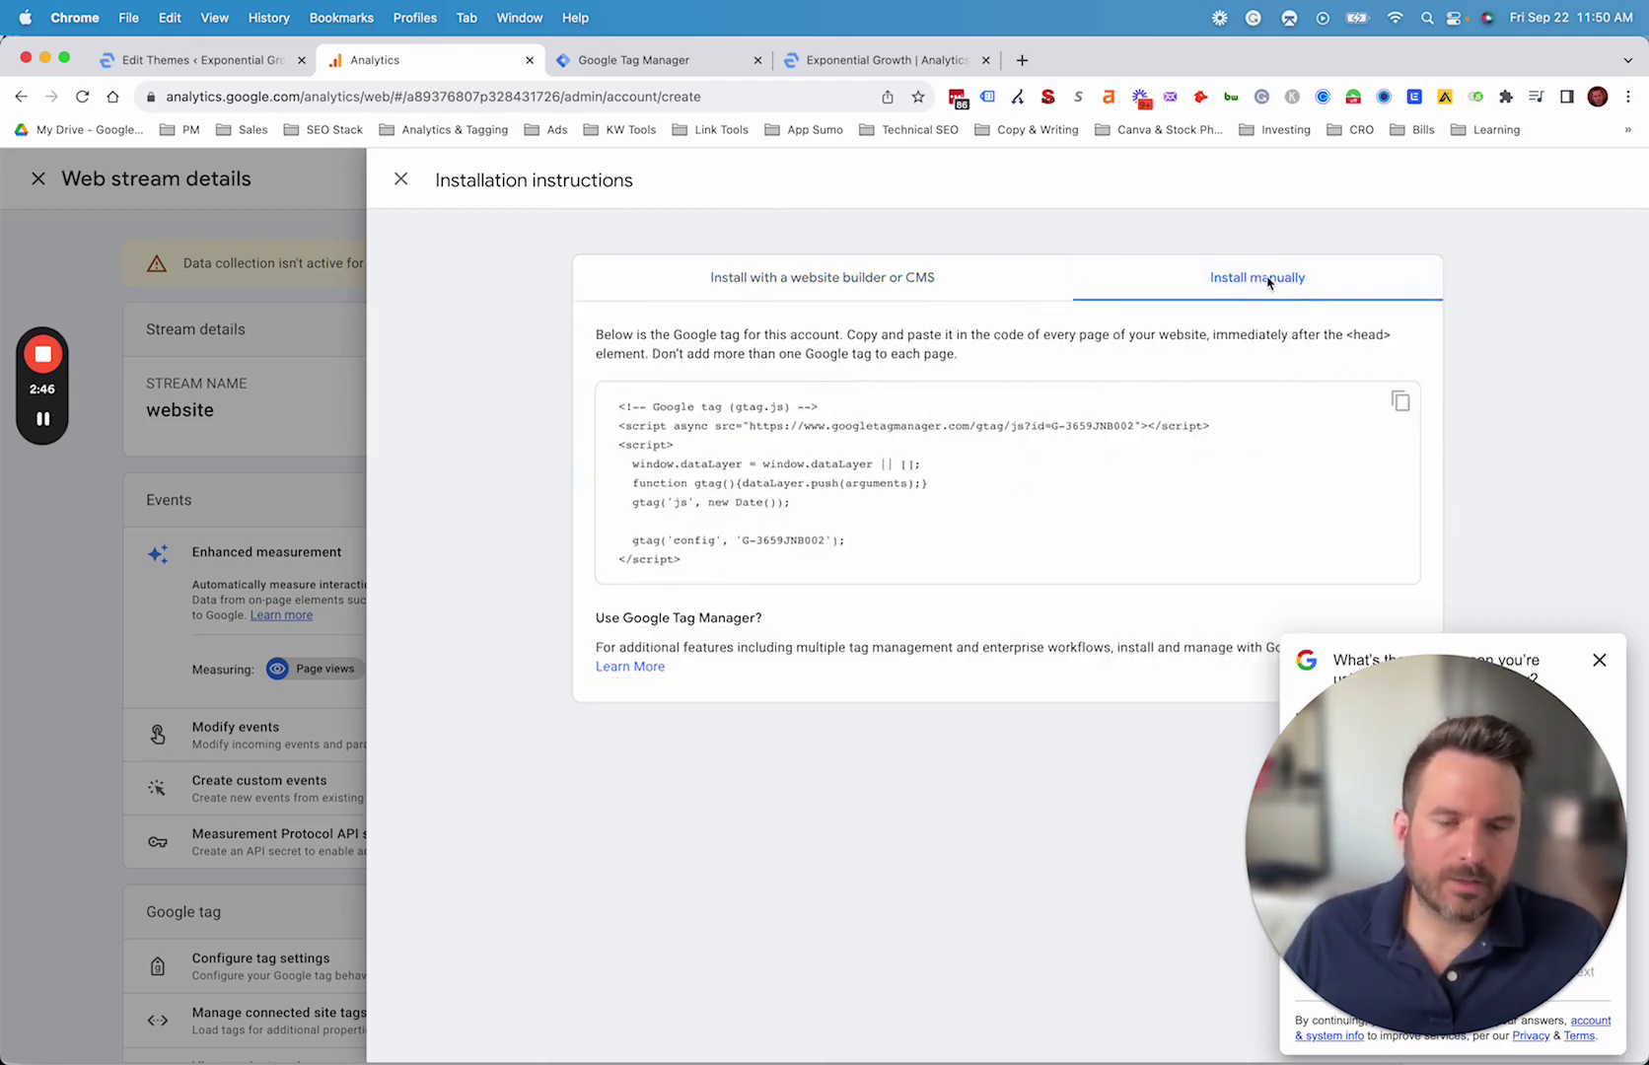
drag(634, 415, 1282, 748)
click(895, 523)
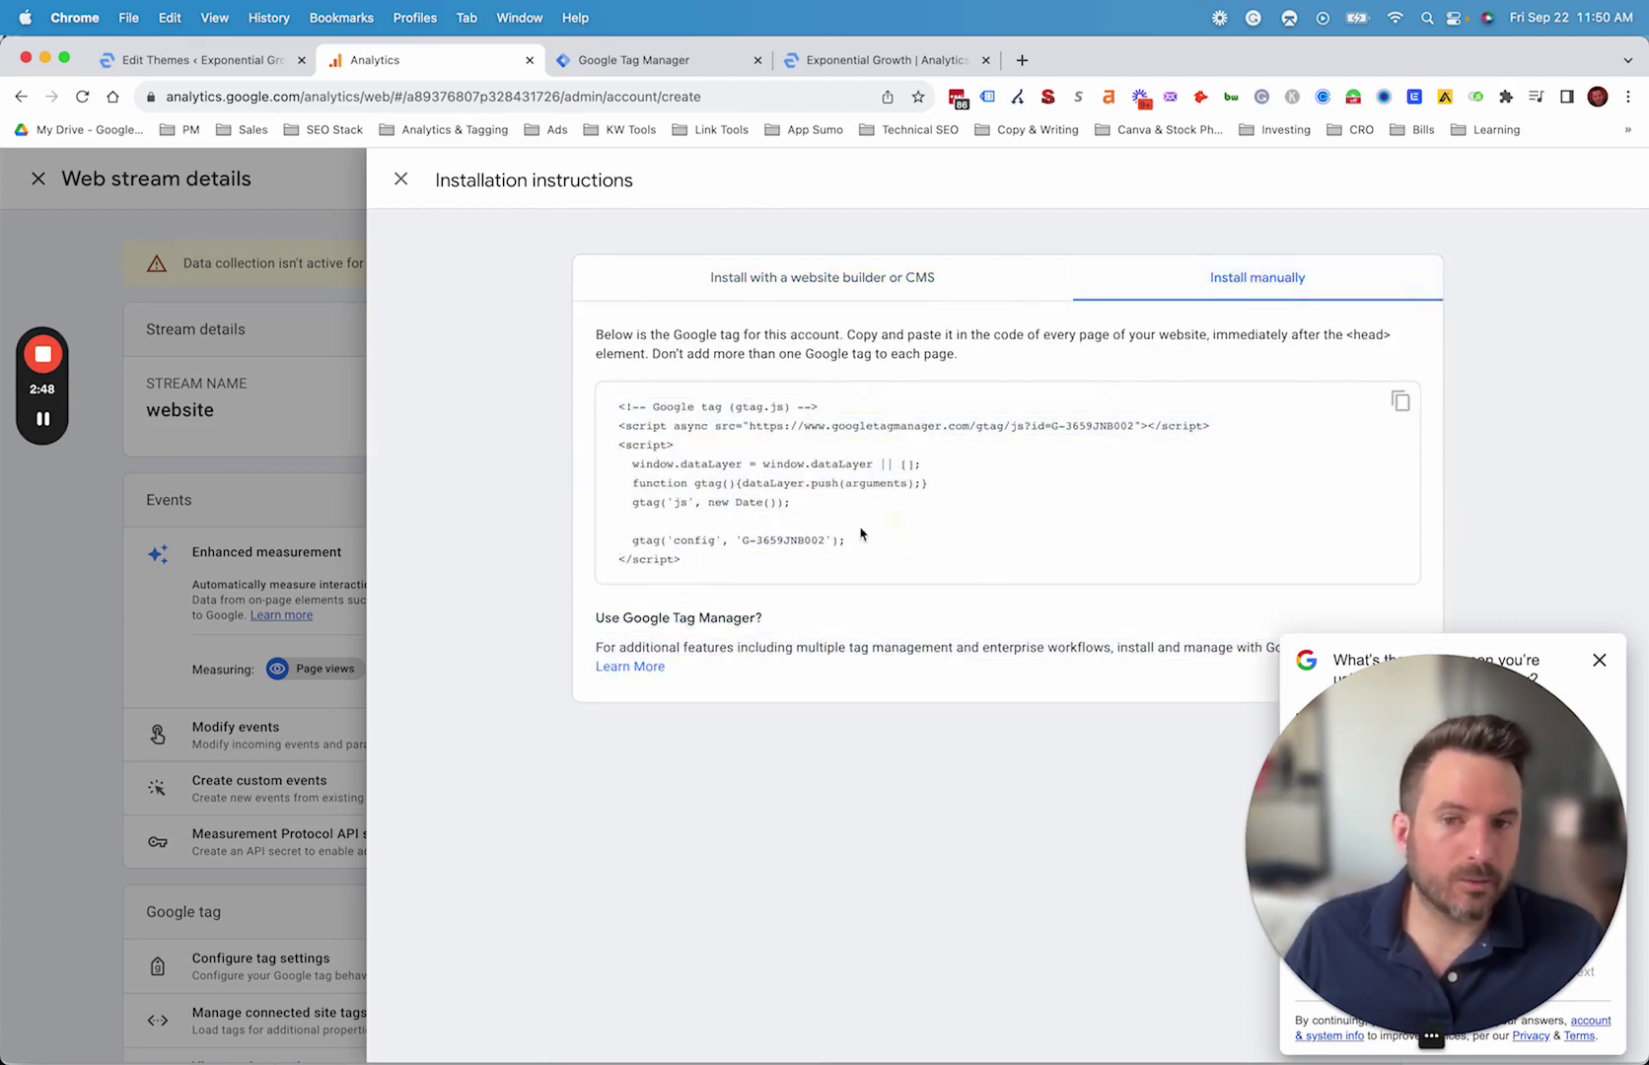
drag(767, 574, 570, 376)
click(770, 276)
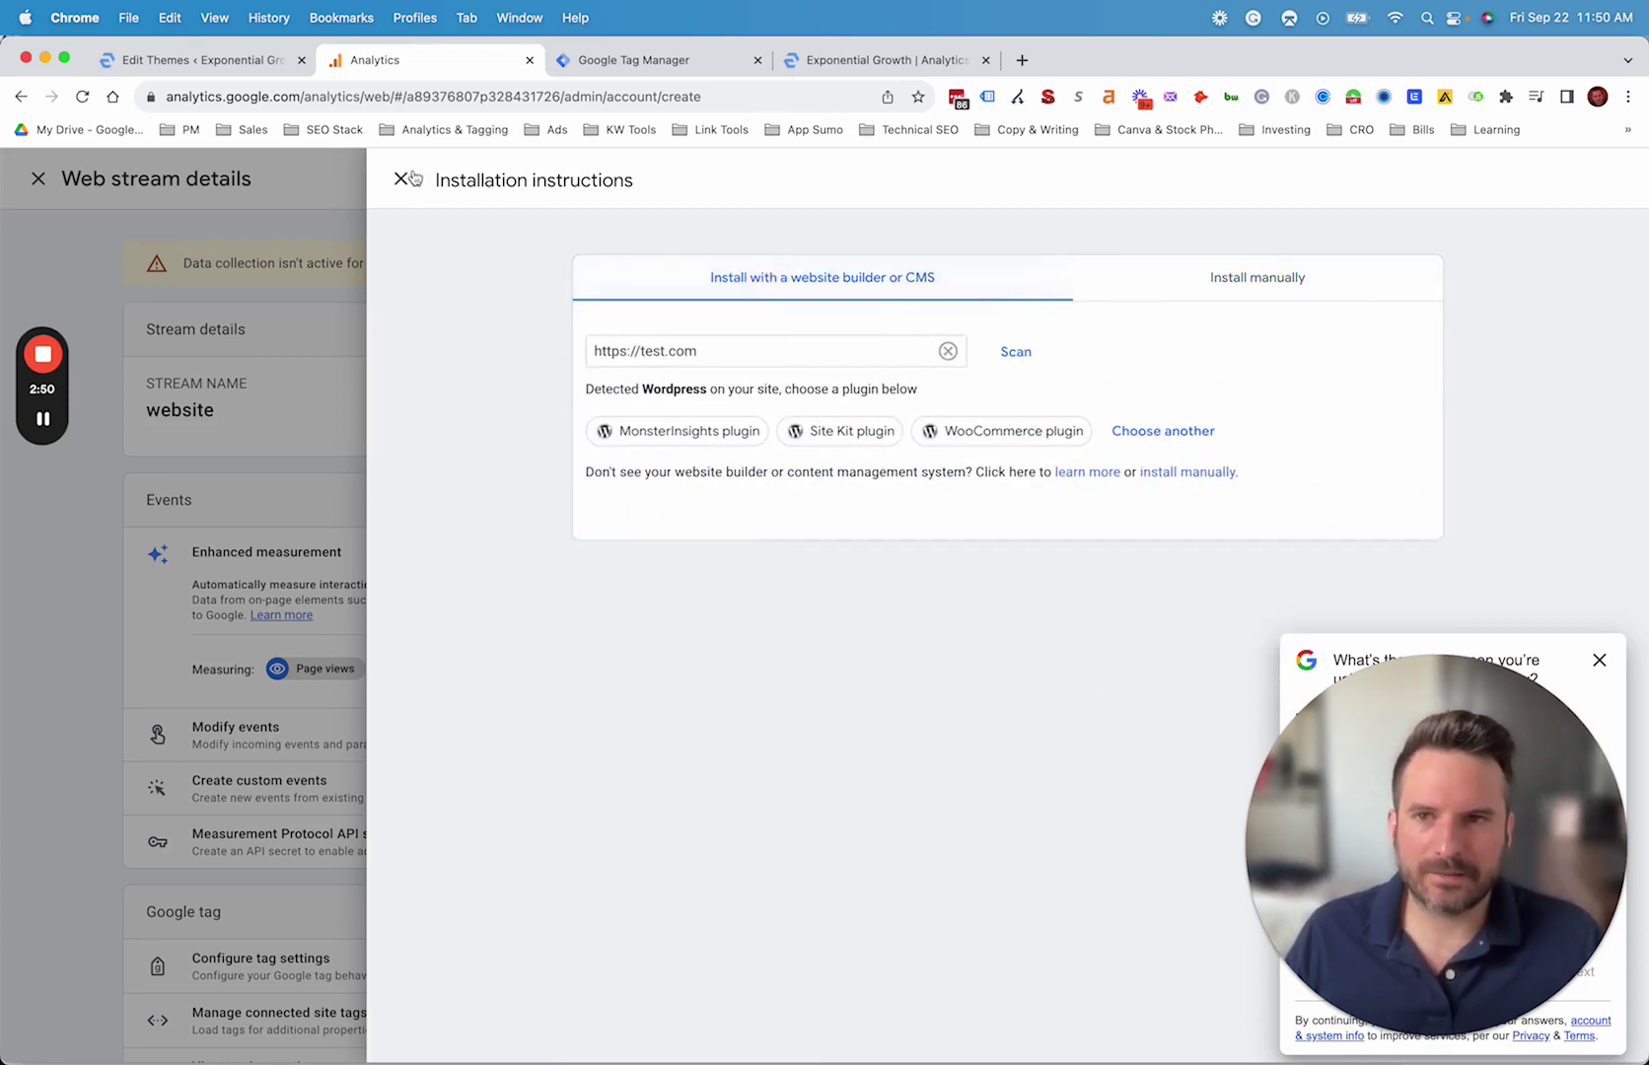
click(401, 180)
click(338, 179)
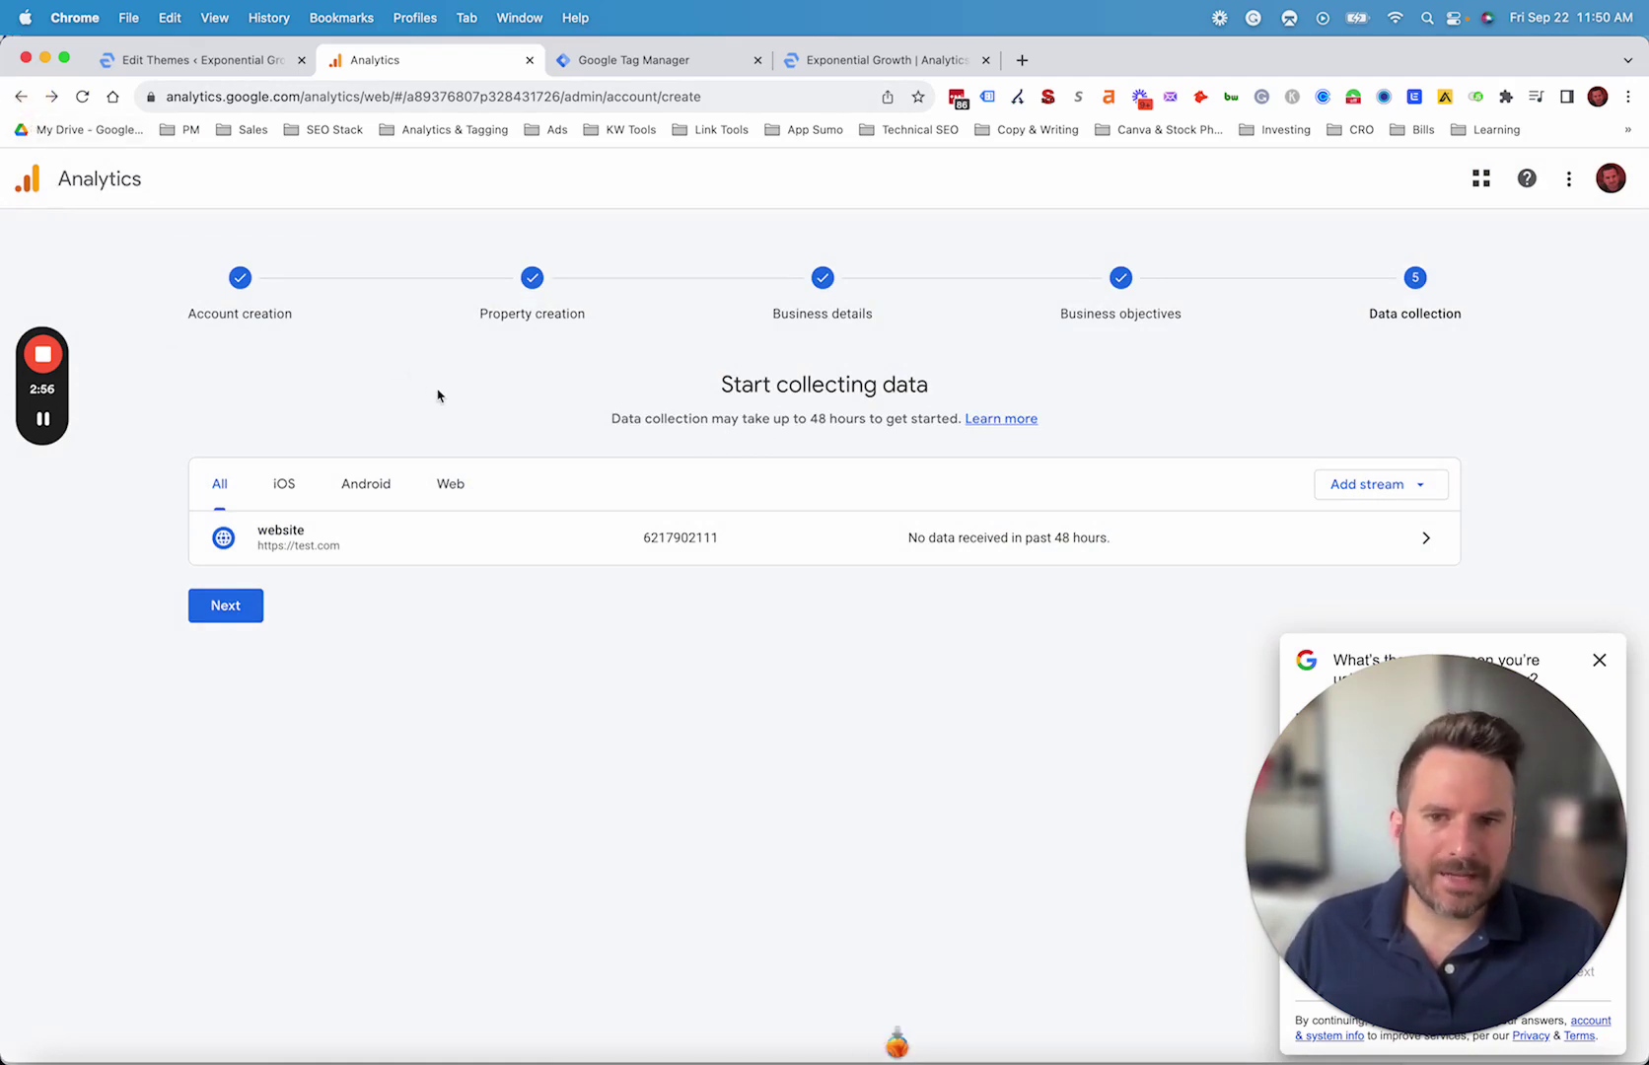
Continue past data collection to the test property's Home page and glance at the account picker
click(239, 592)
click(840, 892)
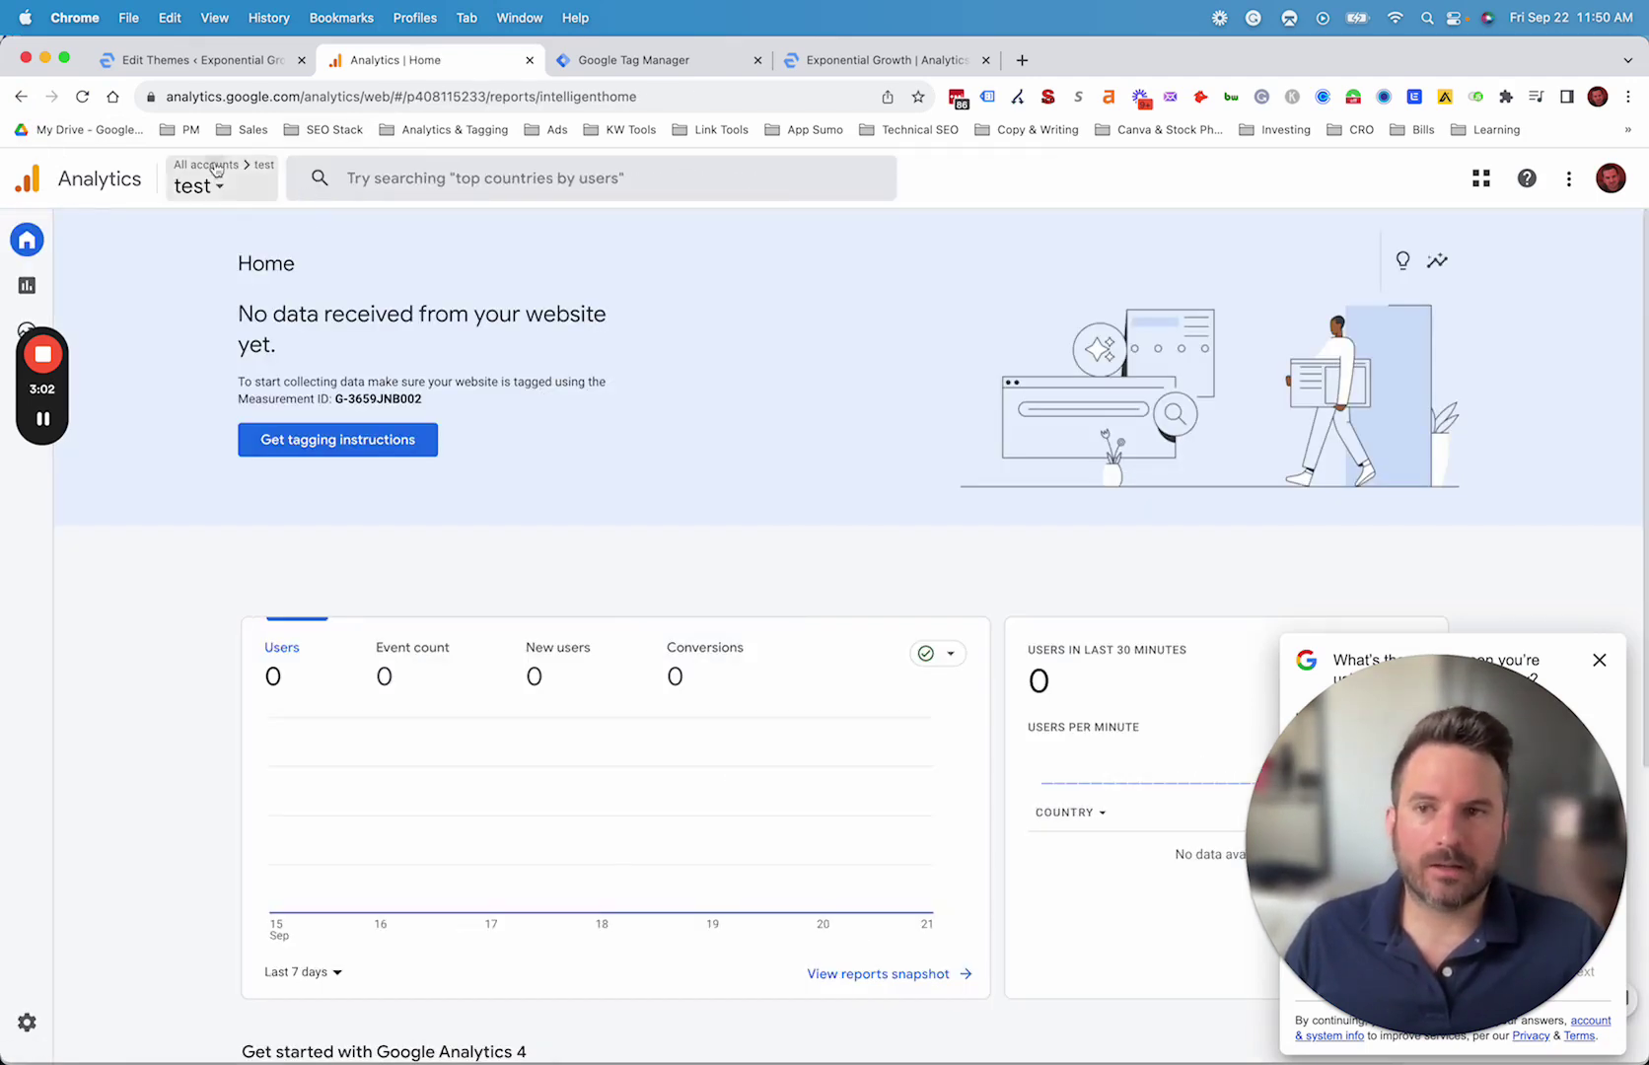
click(202, 182)
click(947, 321)
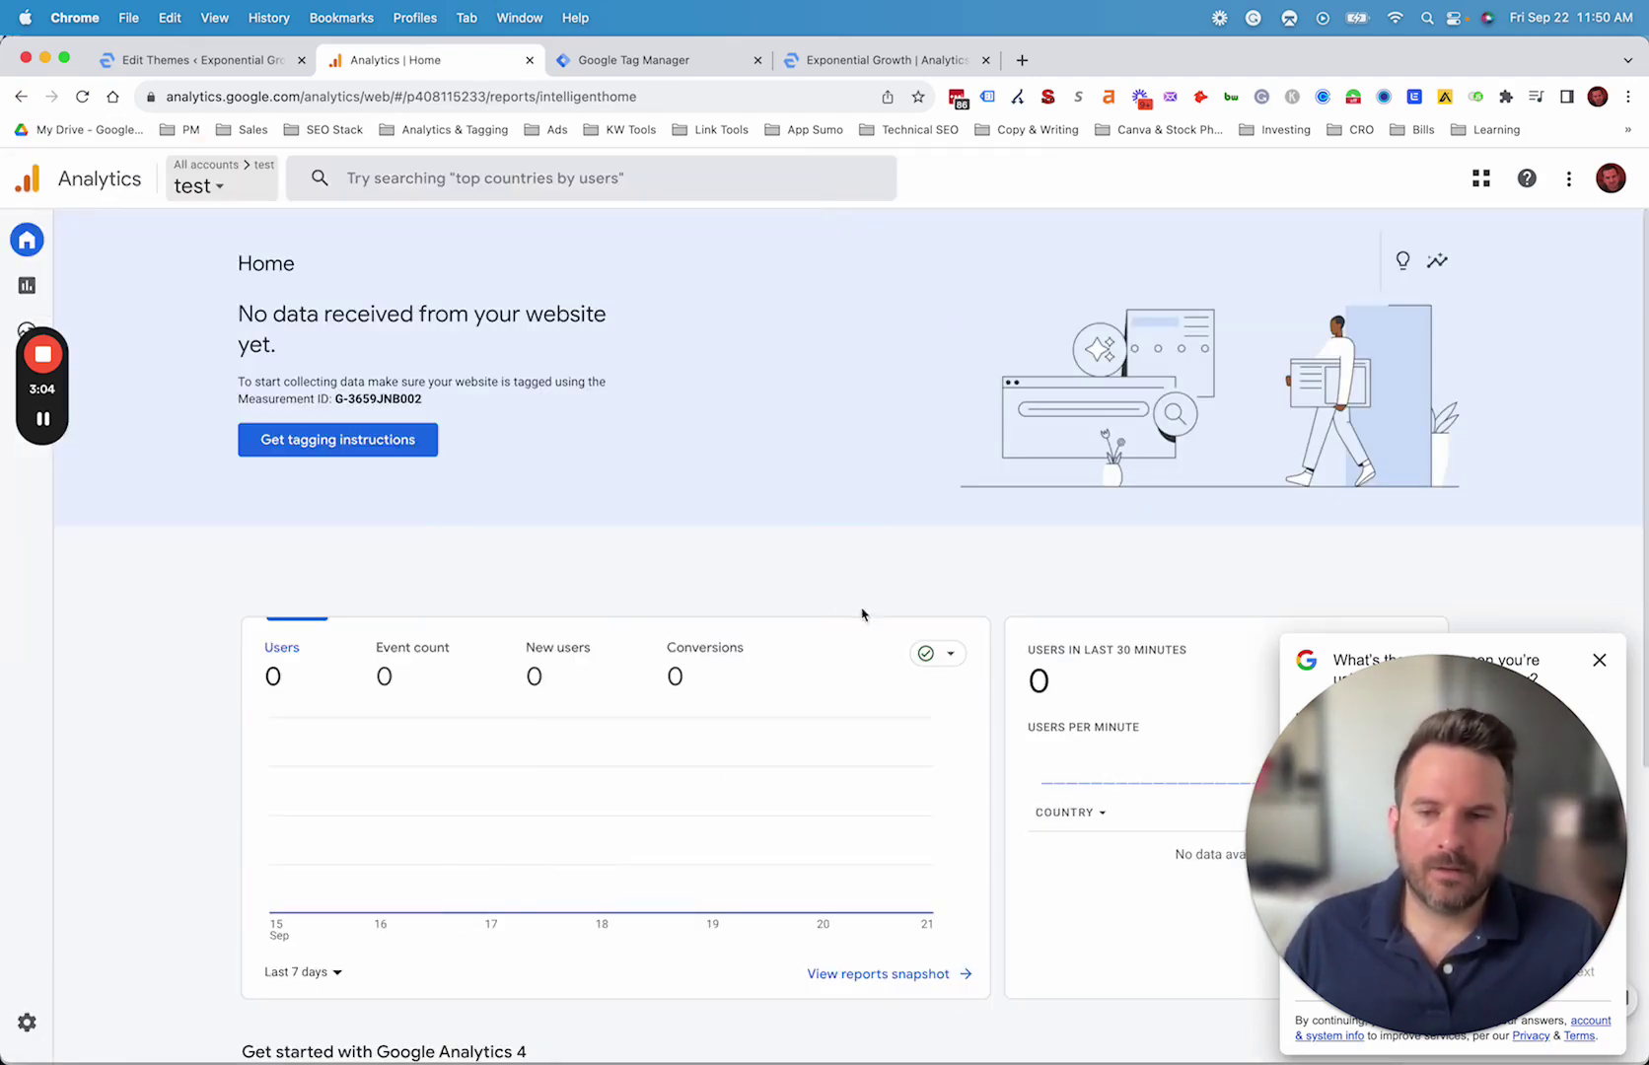